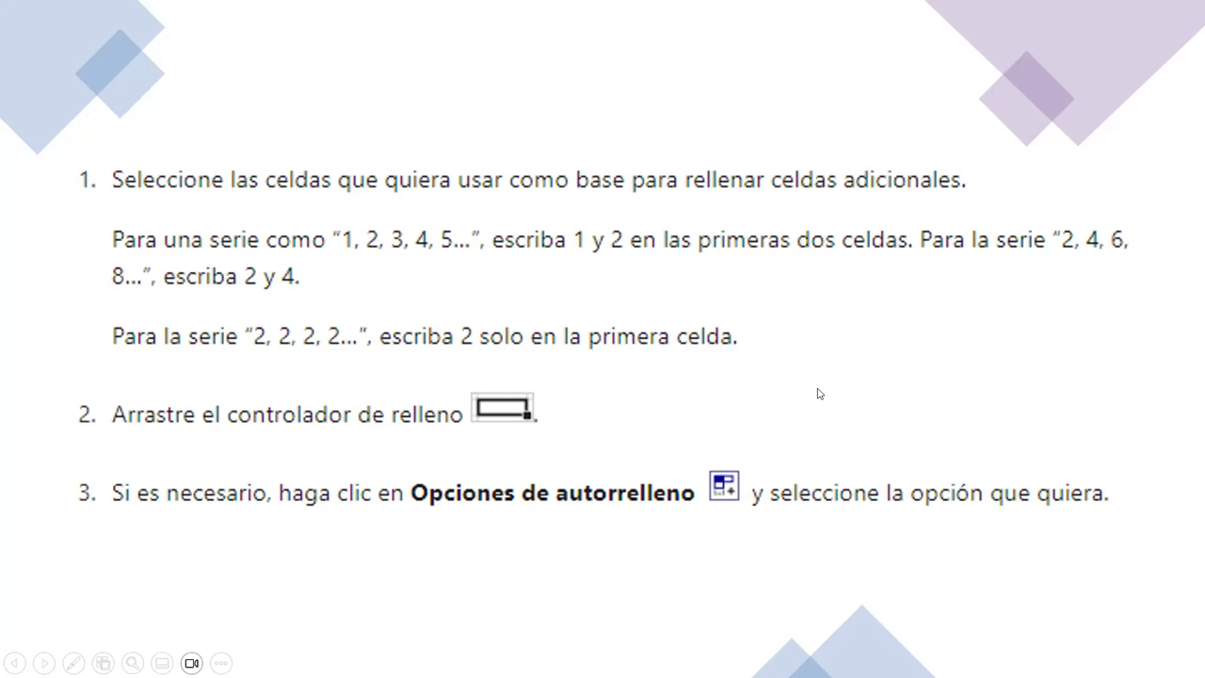
Advance to the EJEMPLOS slide and exit the slideshow to the Excel workbook '3.3 Series de relleno'.
{"action": "left_click", "coordinate": [686, 401]}
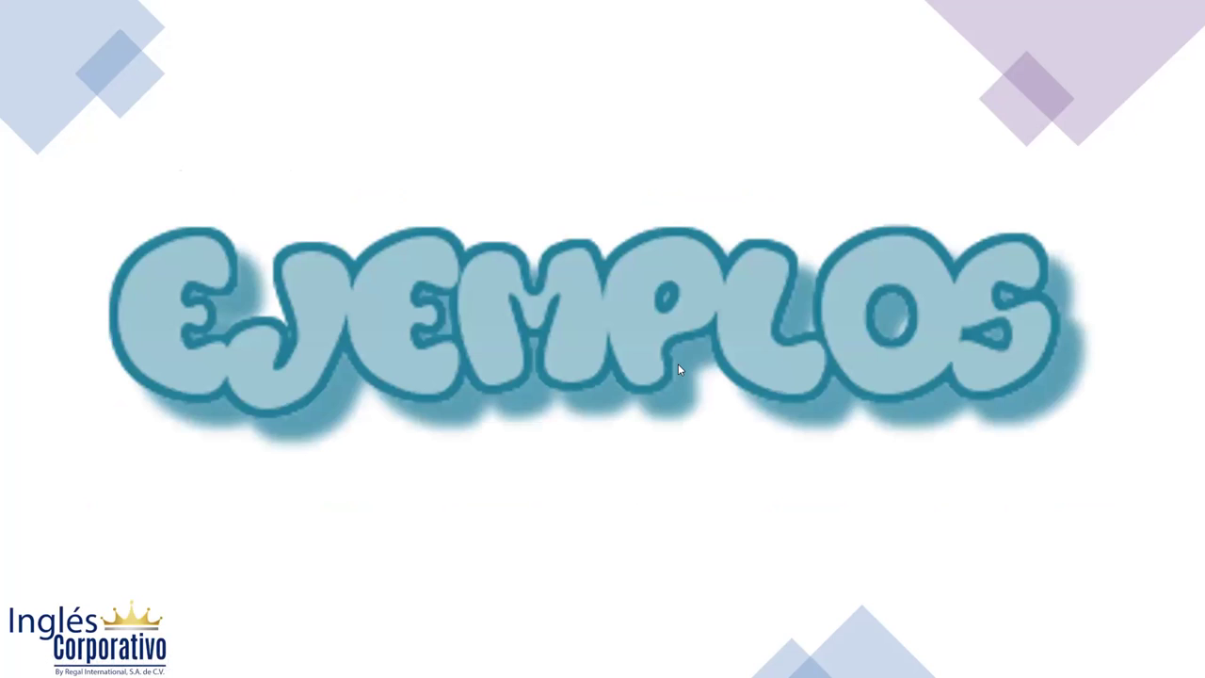
{"action": "key", "text": "alt+s"}
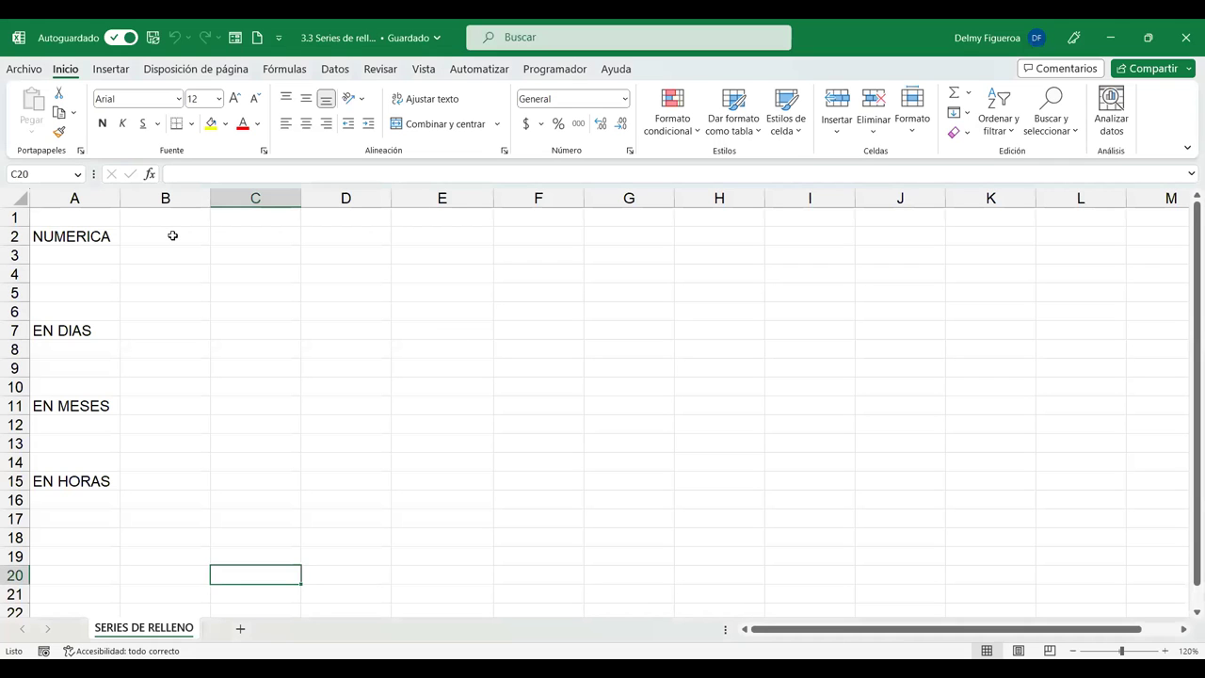
{"action": "left_click", "coordinate": [172, 235]}
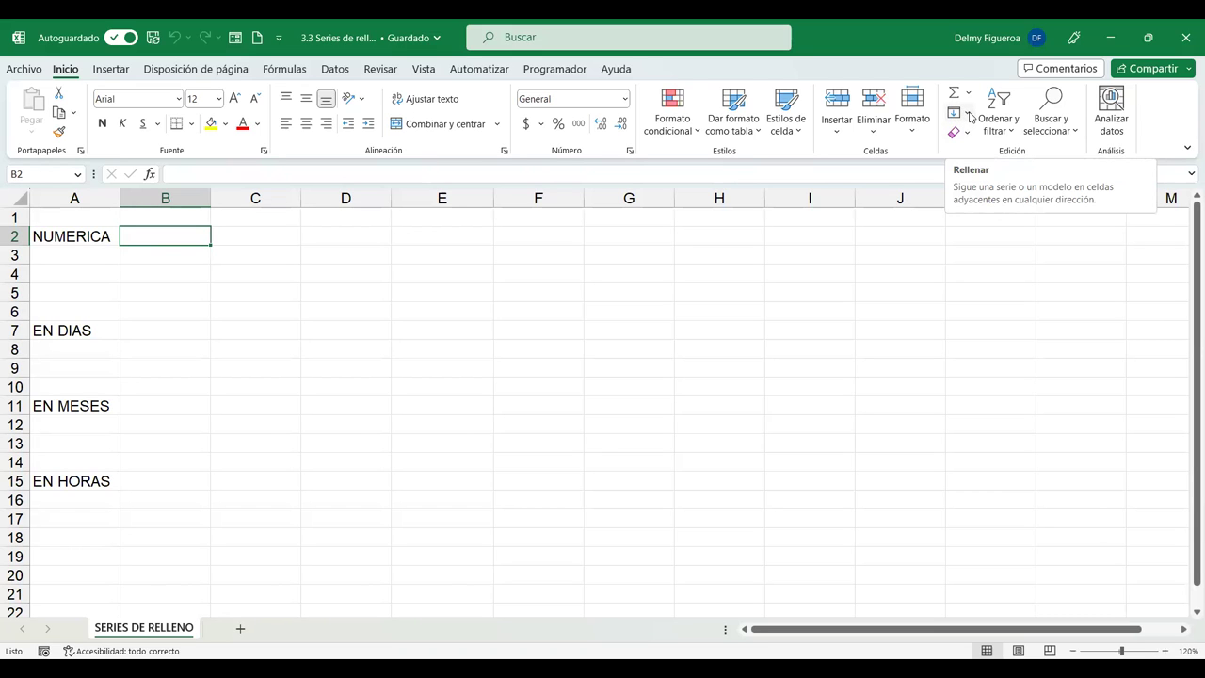
Apply Rellenar > Hacia abajo to B2 from the cell above.
{"action": "left_click", "coordinate": [968, 113]}
{"action": "left_click", "coordinate": [970, 115]}
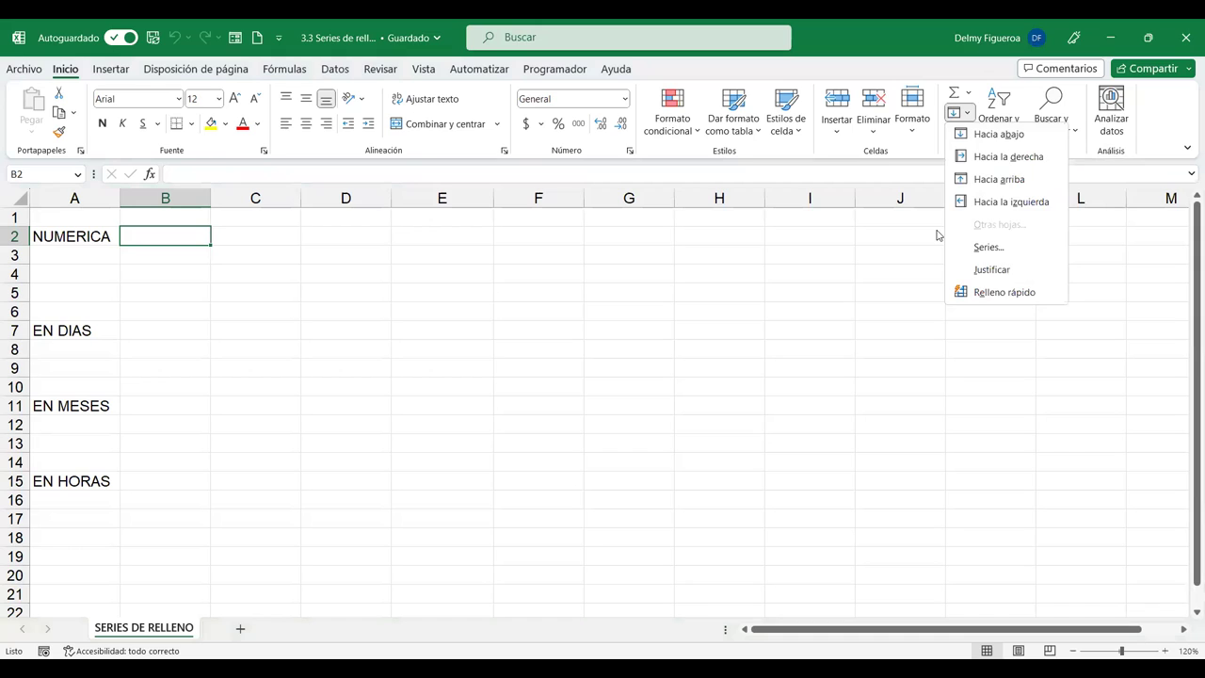
{"action": "left_click", "coordinate": [959, 123]}
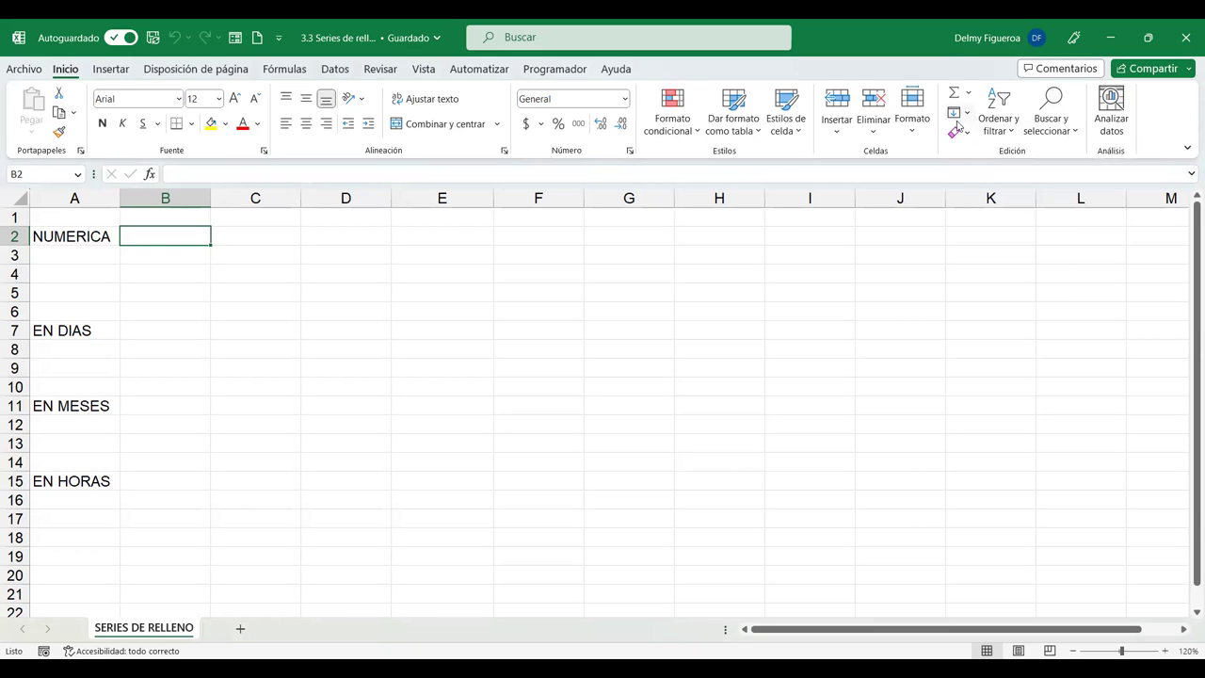
{"action": "left_click", "coordinate": [958, 113]}
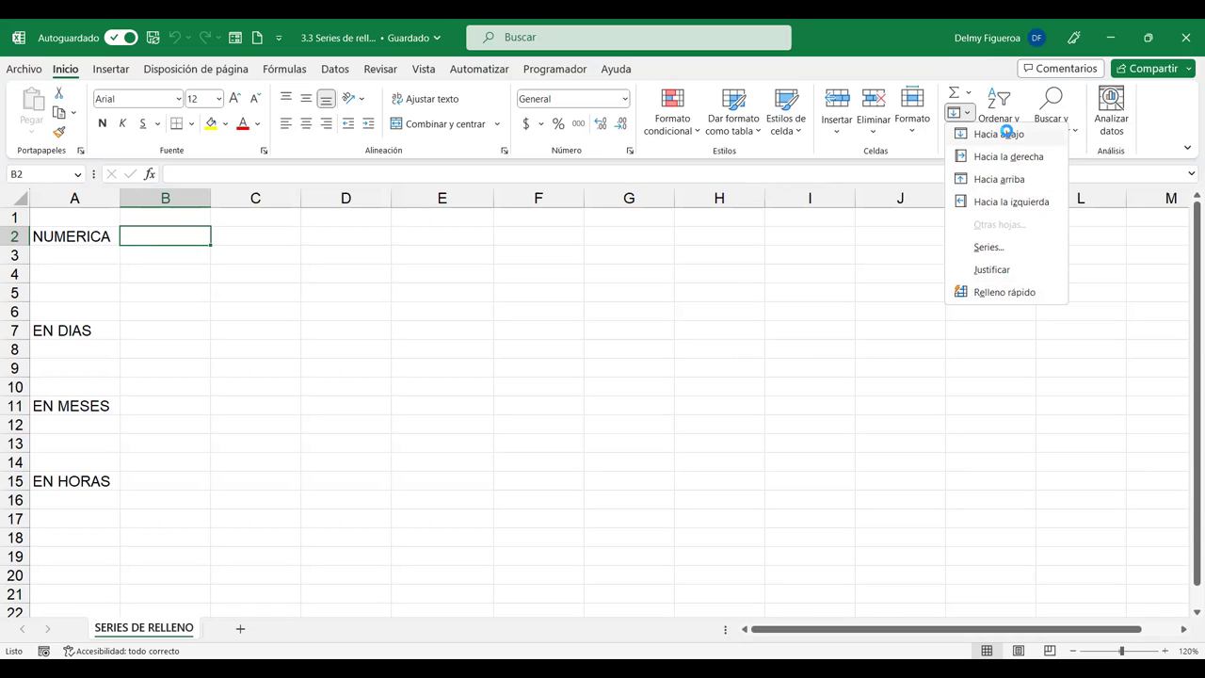
{"action": "left_click", "coordinate": [1006, 133]}
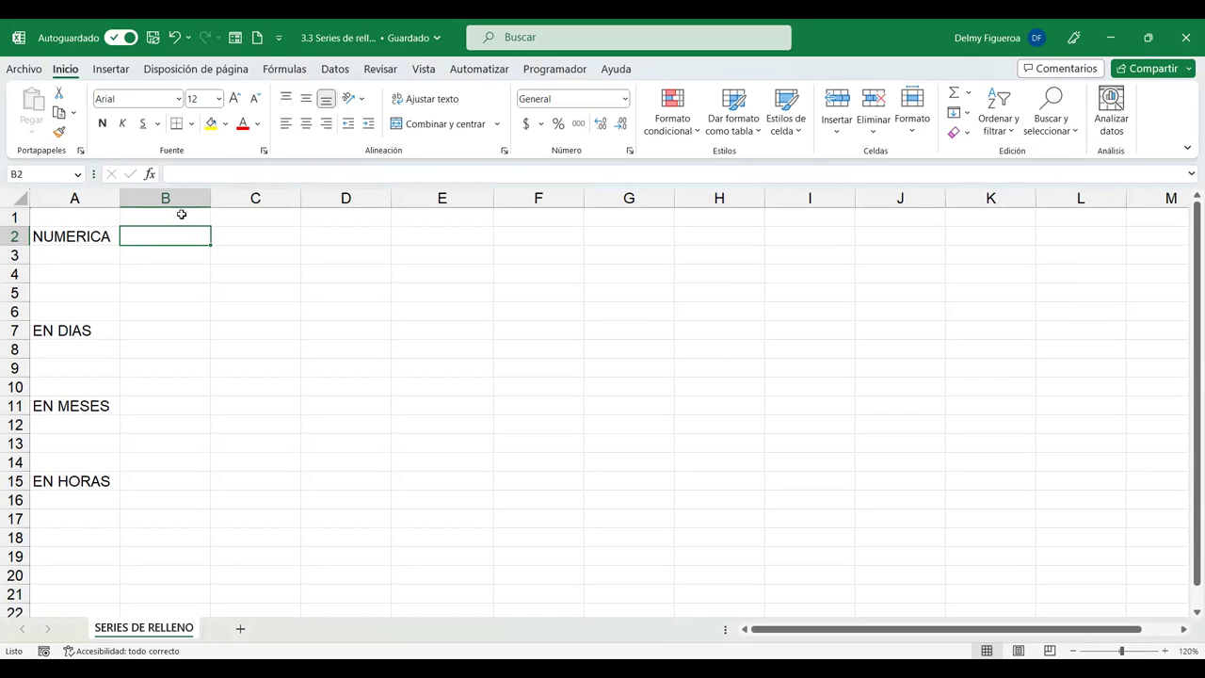
Copy the NUMERICA label from A2 into B2 with Rellenar > Hacia la derecha.
{"action": "left_click", "coordinate": [969, 92]}
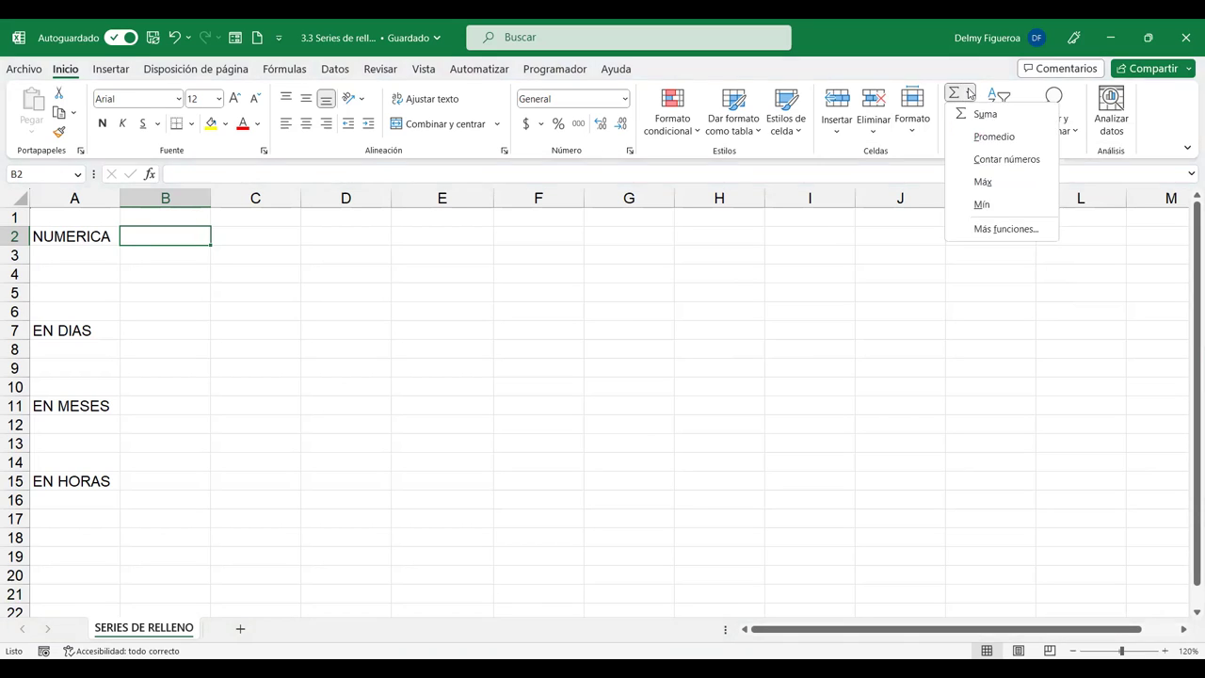
{"action": "key", "text": "Escape"}
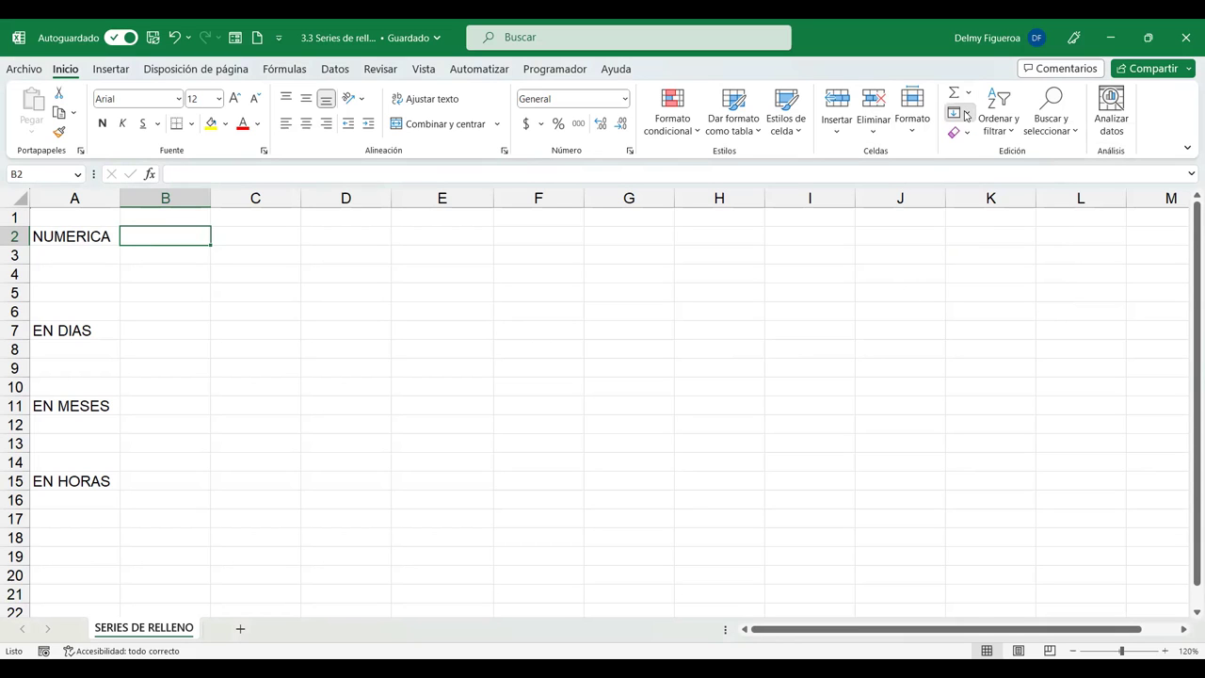
{"action": "left_click", "coordinate": [966, 115]}
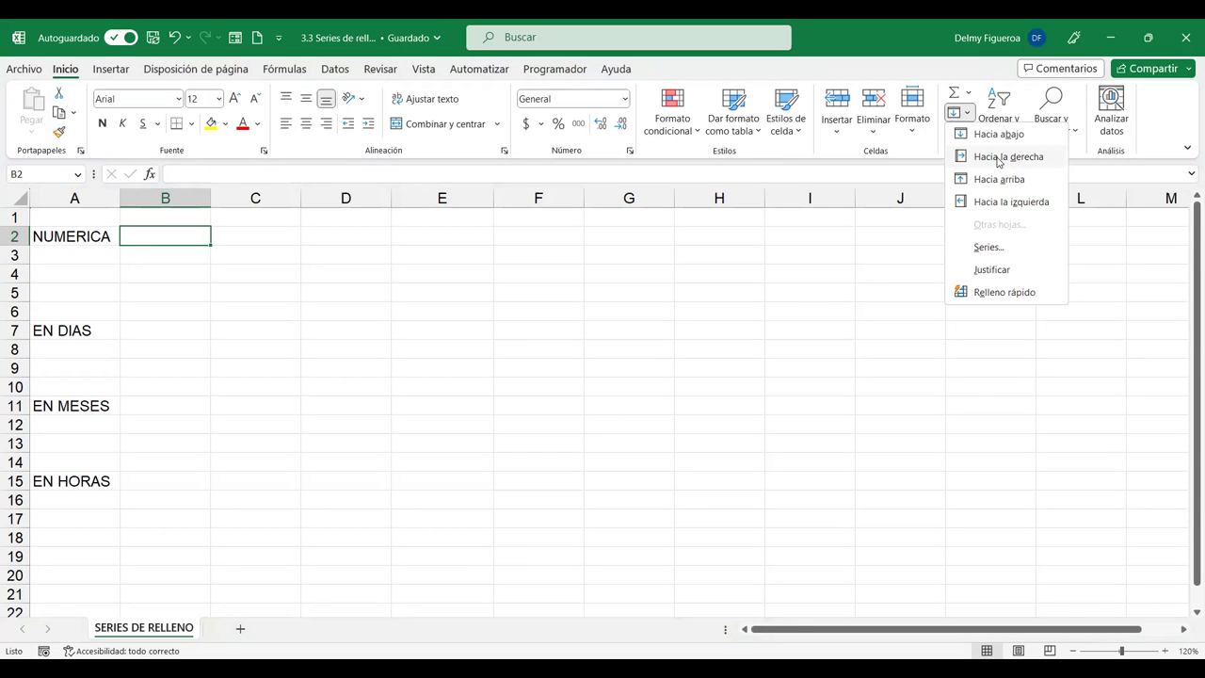
{"action": "left_click", "coordinate": [999, 158]}
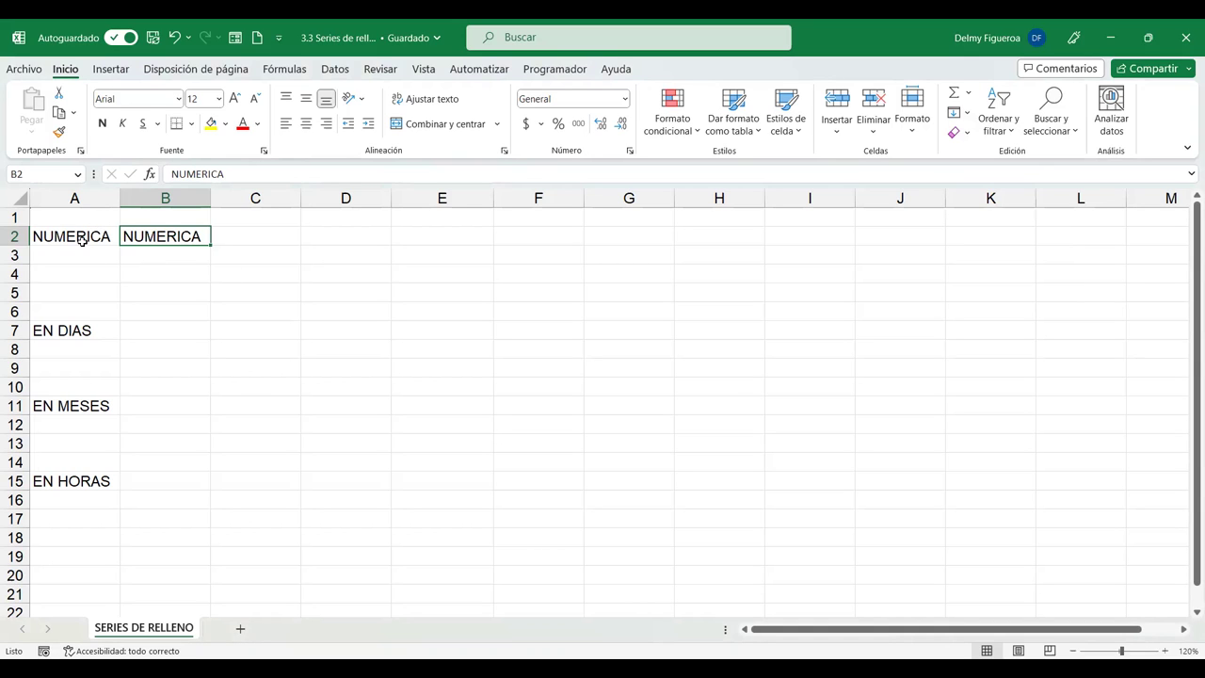
Clear B2 with Rellenar > Hacia arriba, then bring up the Rellenar > Series dialog.
{"action": "left_click", "coordinate": [960, 112]}
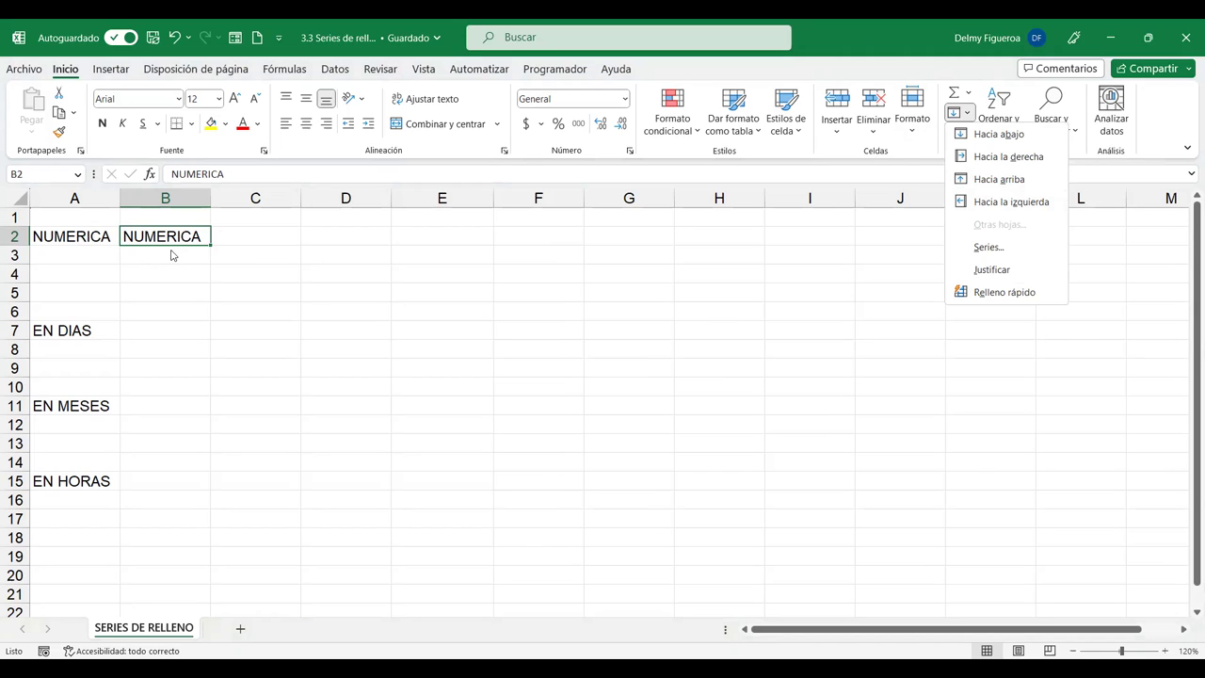
{"action": "left_click", "coordinate": [1006, 181]}
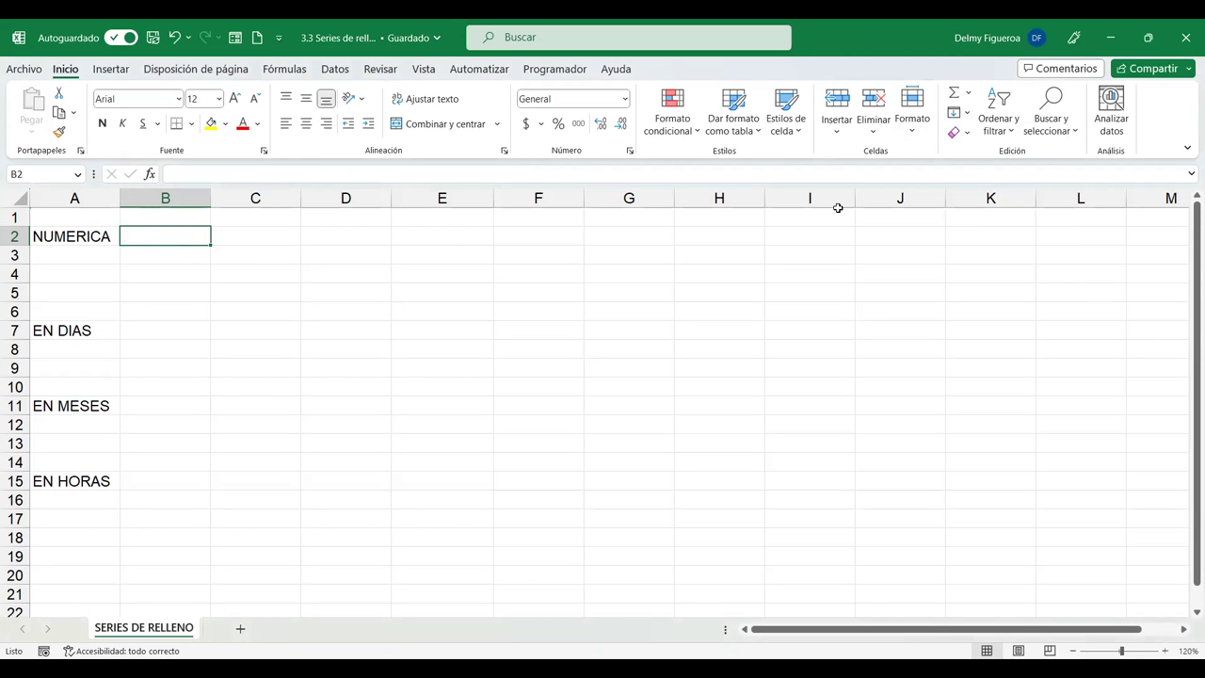
{"action": "left_click", "coordinate": [968, 113]}
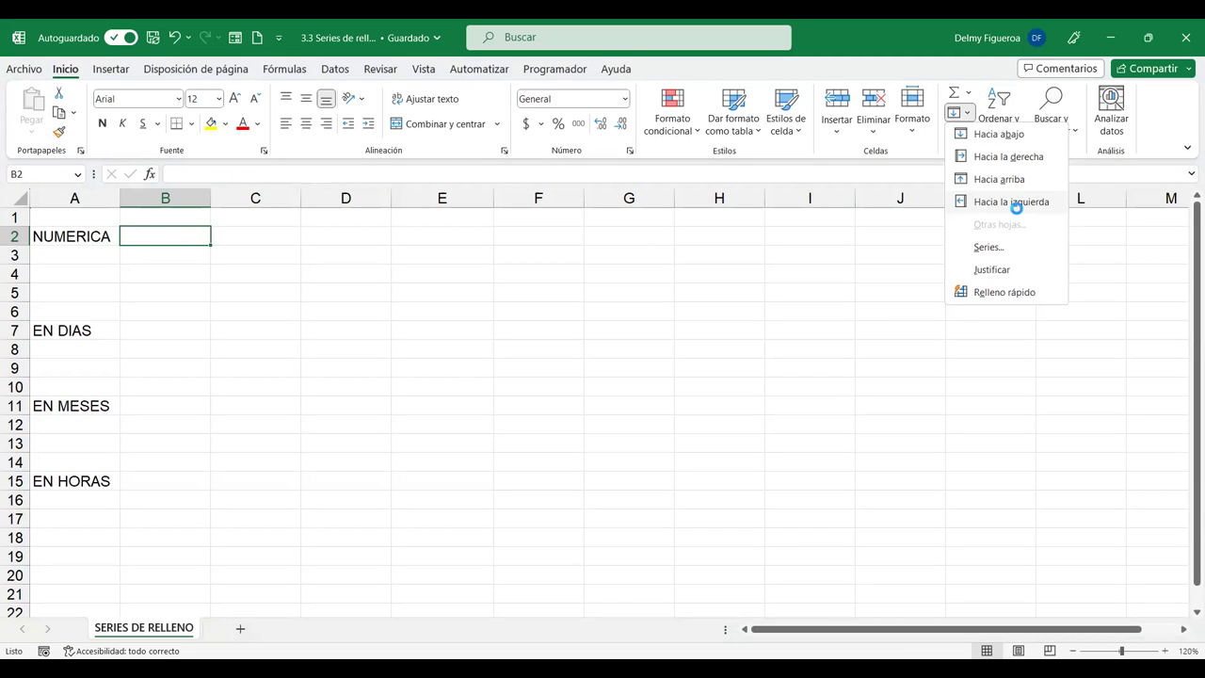
{"action": "left_click", "coordinate": [243, 227]}
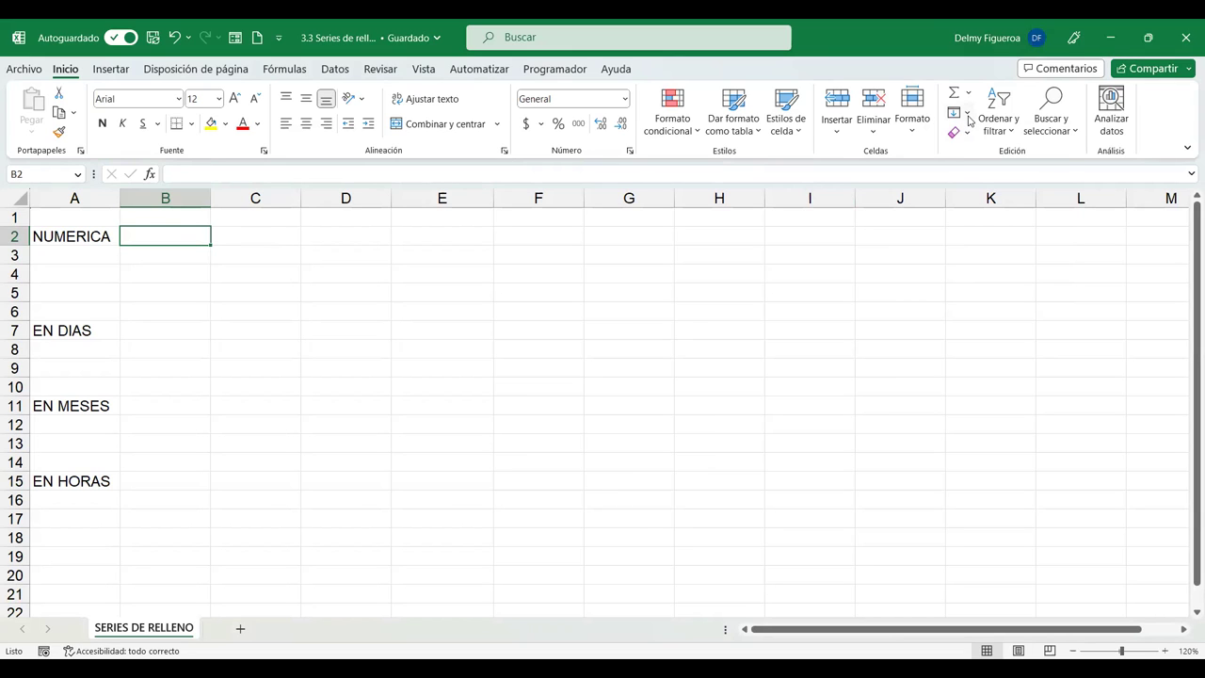
{"action": "left_click", "coordinate": [966, 113]}
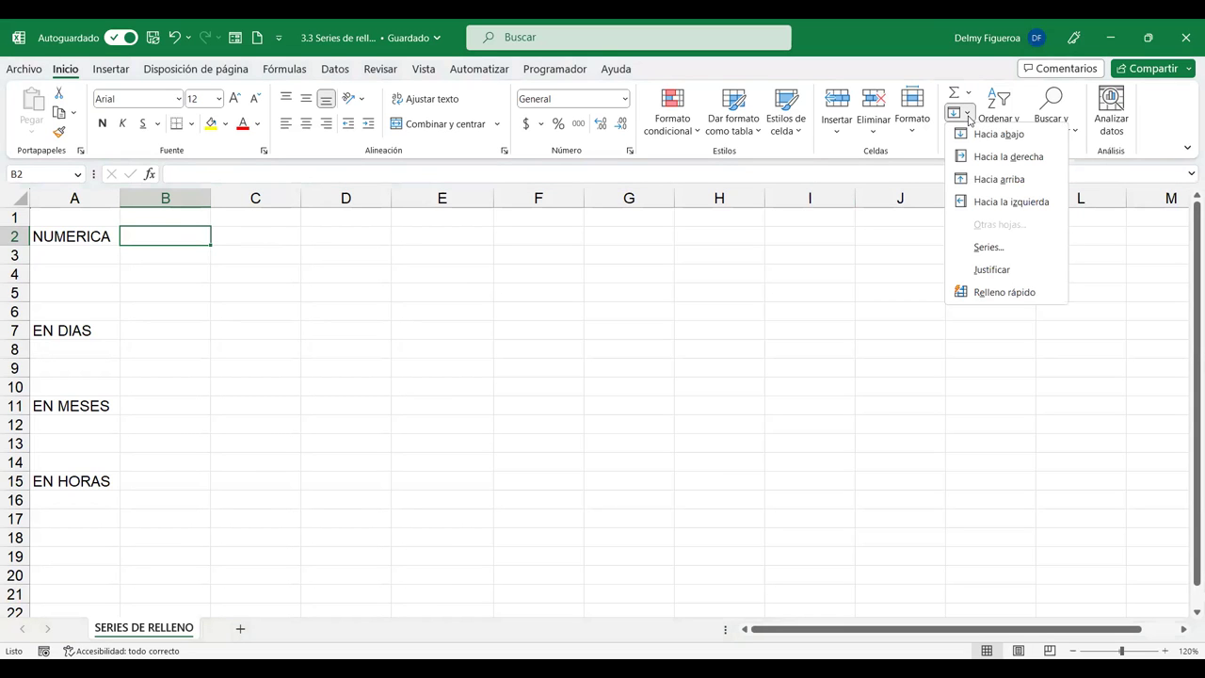
{"action": "left_click", "coordinate": [988, 247]}
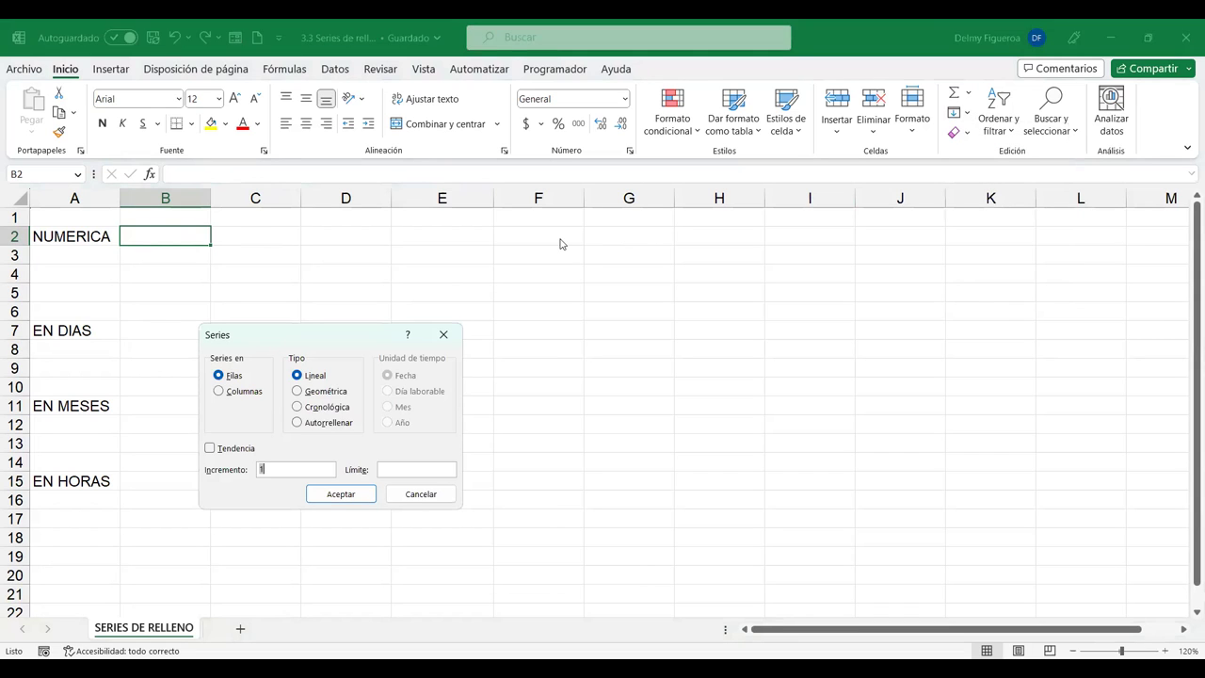
Accept a linear row series with Incremento 1 and Límite 10 in the Series dialog.
{"action": "left_click_drag", "start_coordinate": [560, 243], "coordinate": [568, 245]}
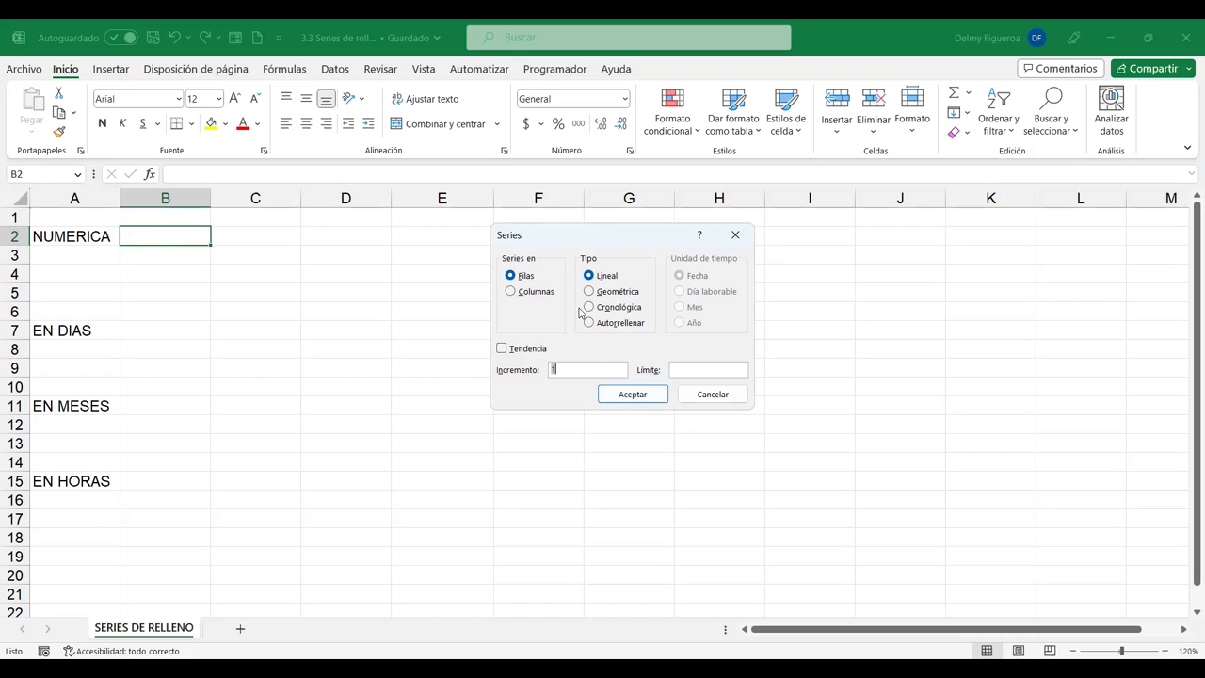
{"action": "left_click", "coordinate": [641, 398]}
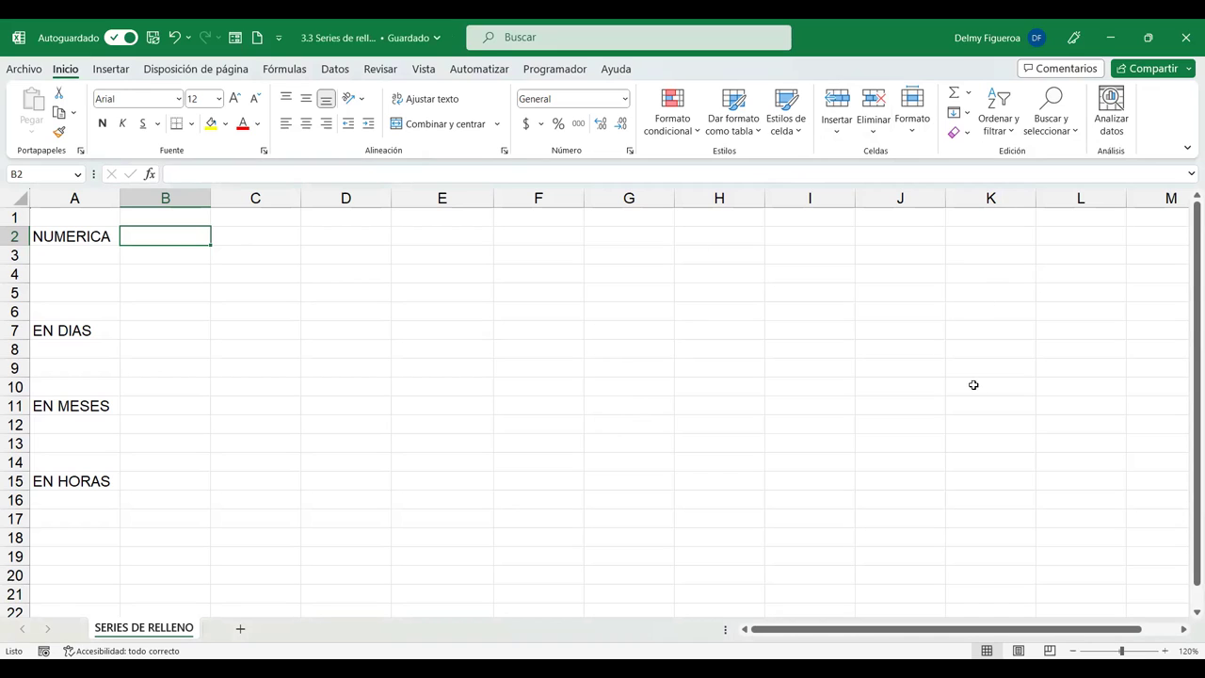
{"action": "left_click", "coordinate": [960, 115]}
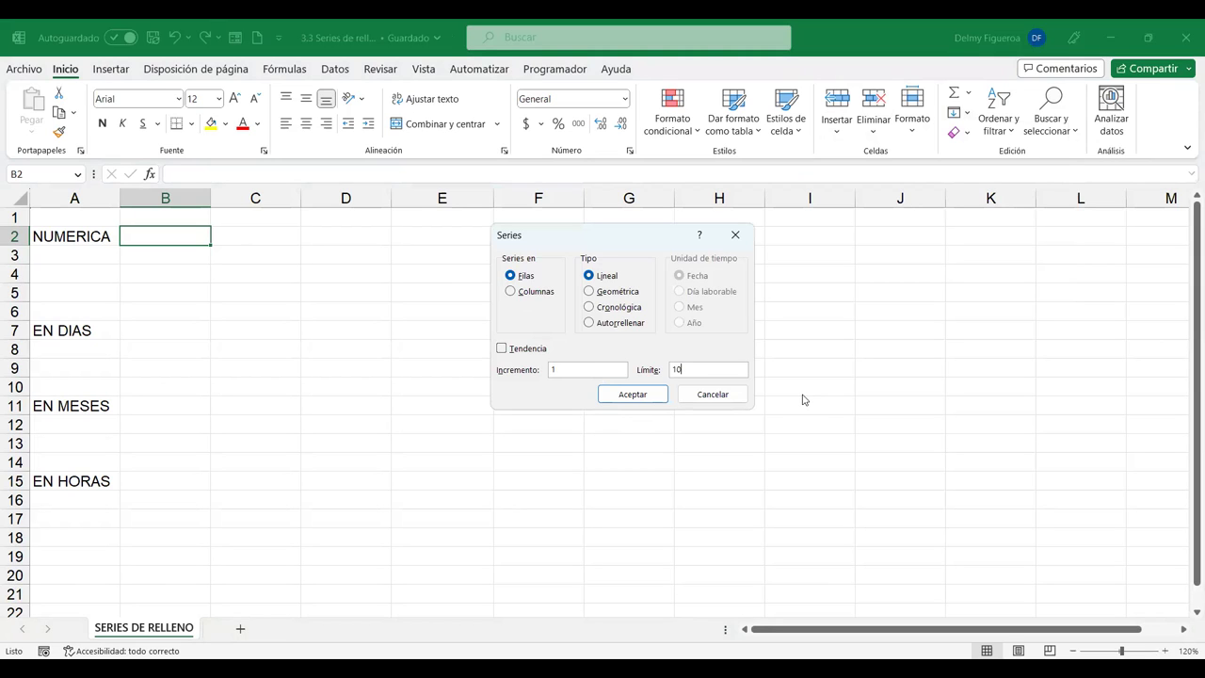
{"action": "left_click", "coordinate": [646, 397]}
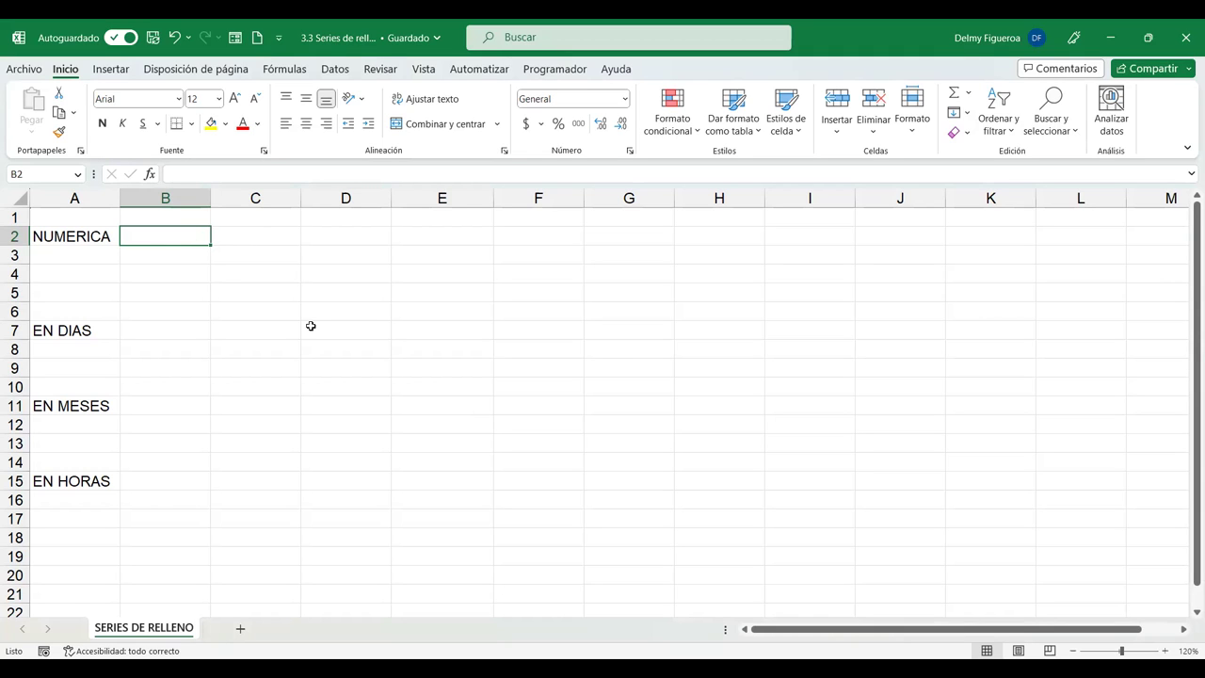
Enter 1 in B2 and drag its fill handle to copy it across to L2.
{"action": "type", "text": "1"}
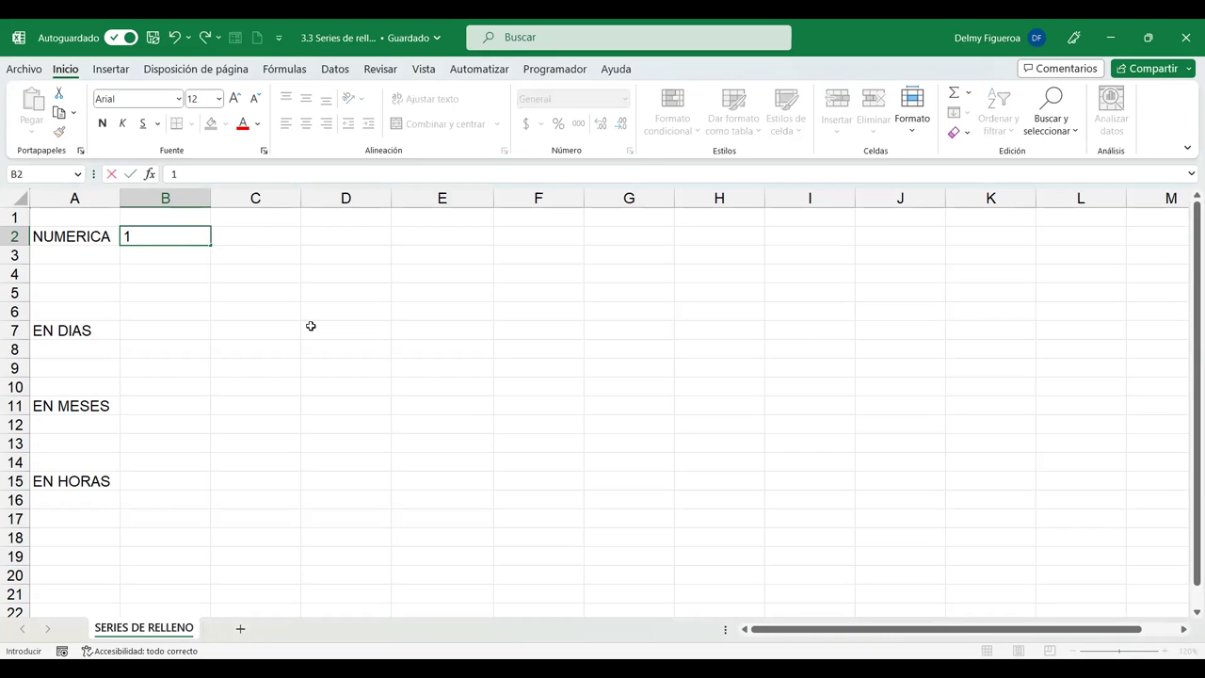
{"action": "key", "text": "Tab"}
{"action": "key", "text": "Left"}
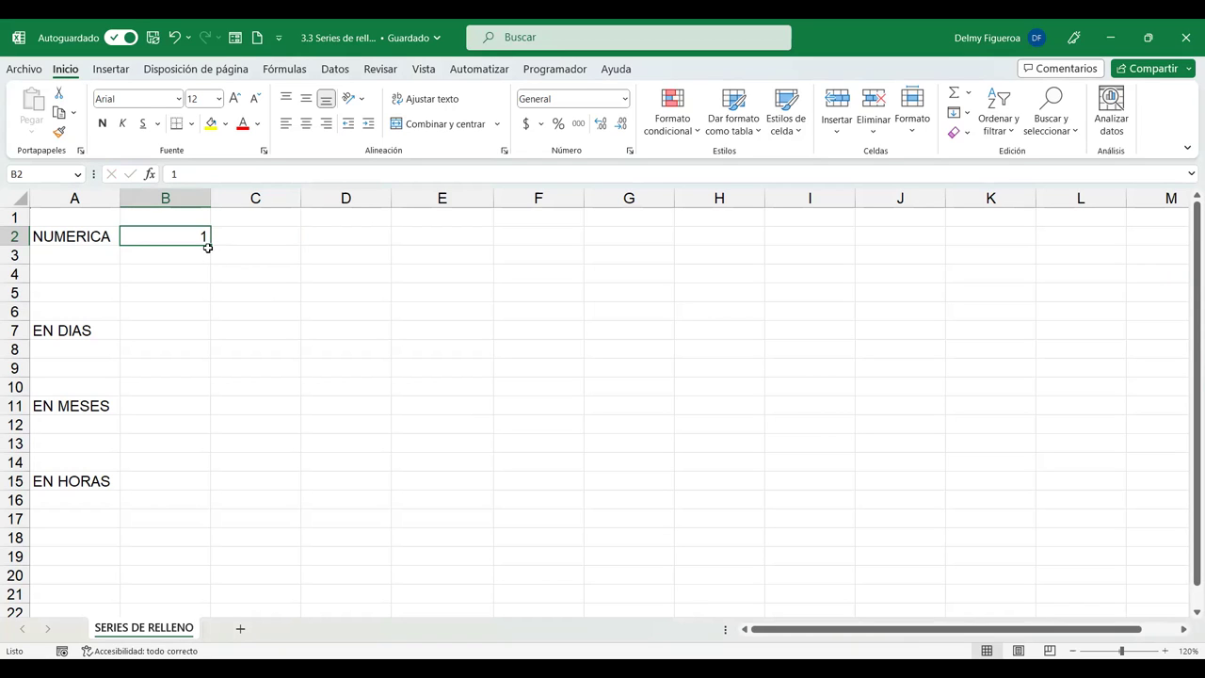
{"action": "left_click_drag", "start_coordinate": [209, 246], "coordinate": [338, 248]}
{"action": "left_click_drag", "start_coordinate": [446, 248], "coordinate": [621, 248]}
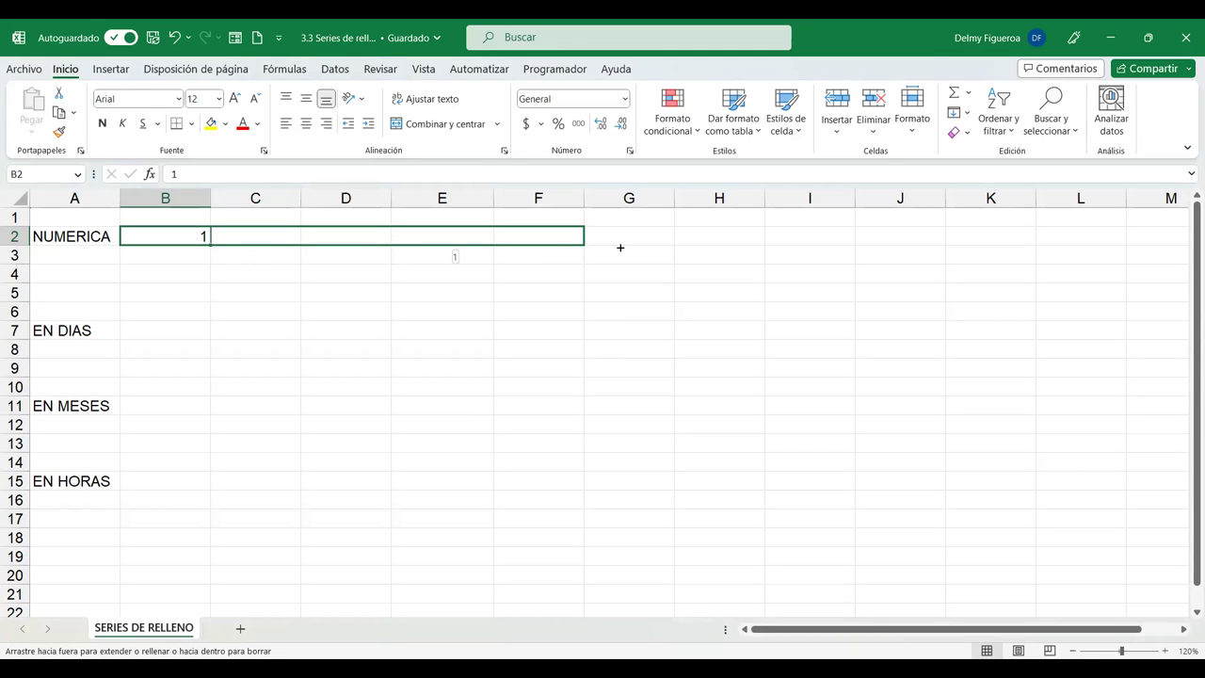
{"action": "left_click_drag", "start_coordinate": [629, 247], "coordinate": [996, 241]}
{"action": "left_click_drag", "start_coordinate": [1076, 244], "coordinate": [1103, 245]}
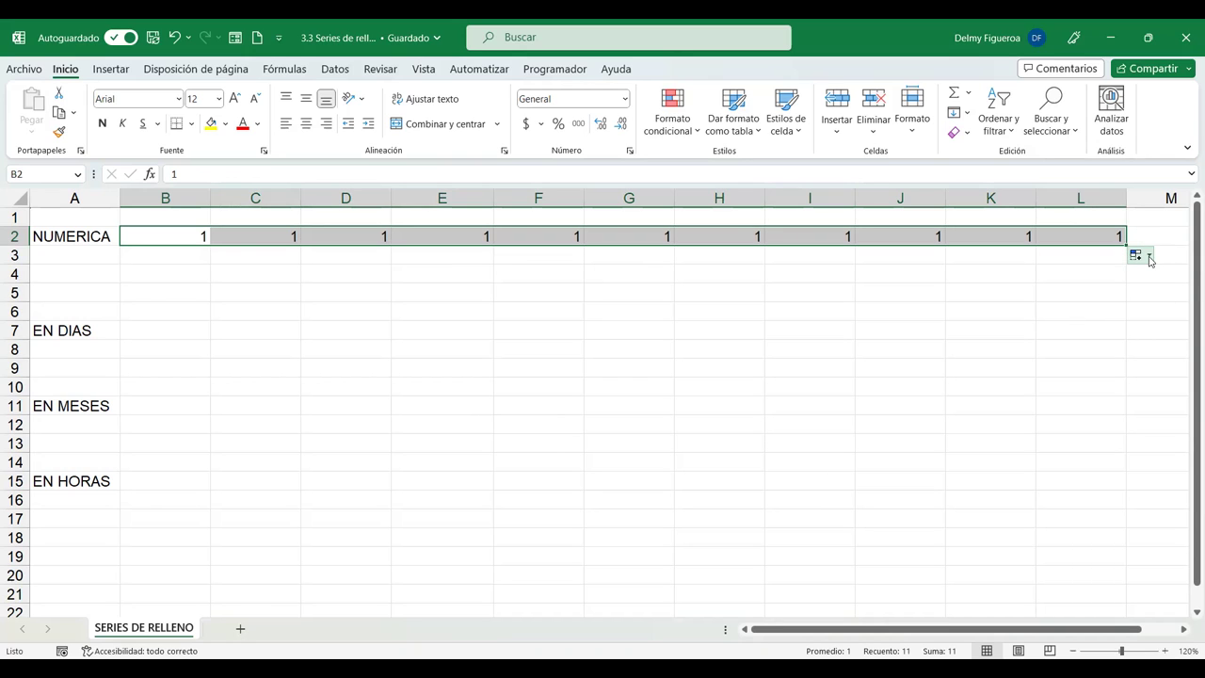
Change the copied 1s into a fill series counting 1 through 11 using Serie de relleno.
{"action": "left_click", "coordinate": [1152, 255]}
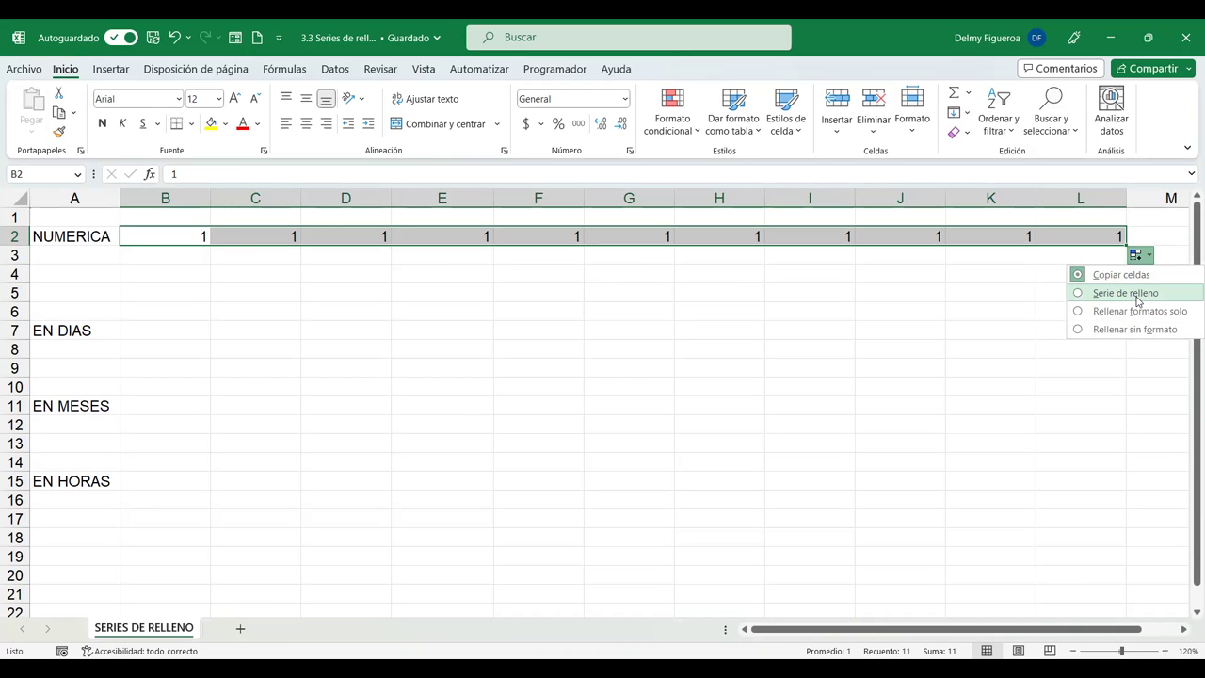
{"action": "left_click", "coordinate": [1137, 298]}
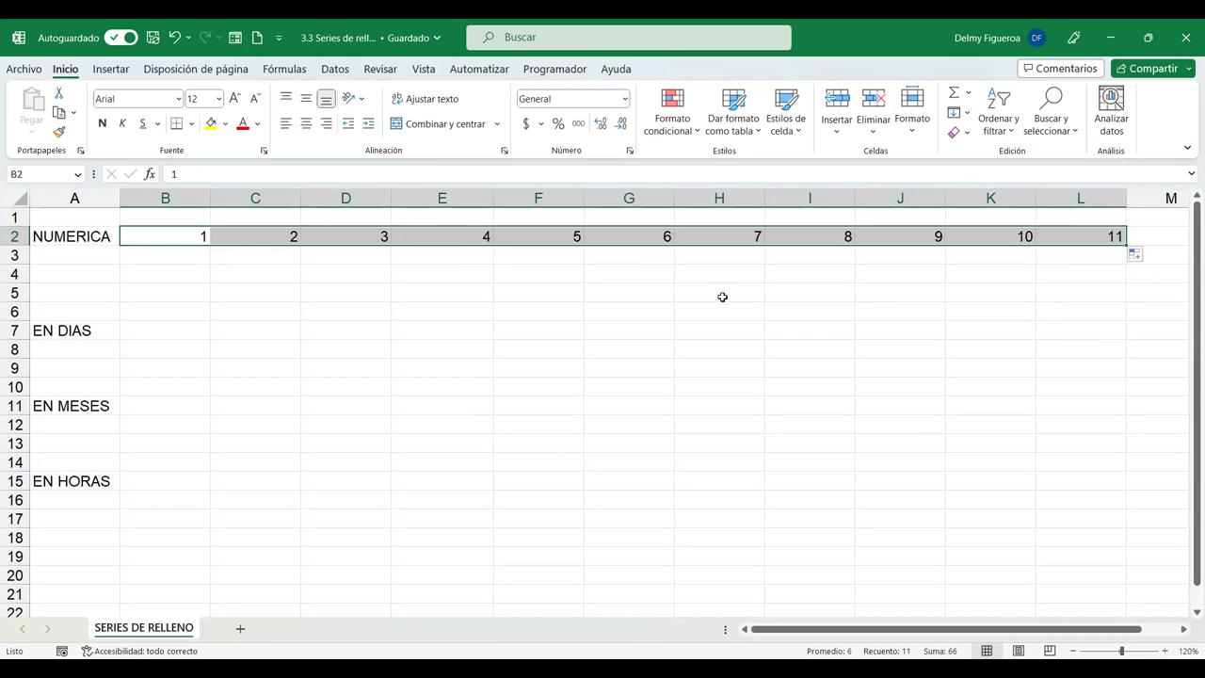
{"action": "left_click", "coordinate": [1145, 258]}
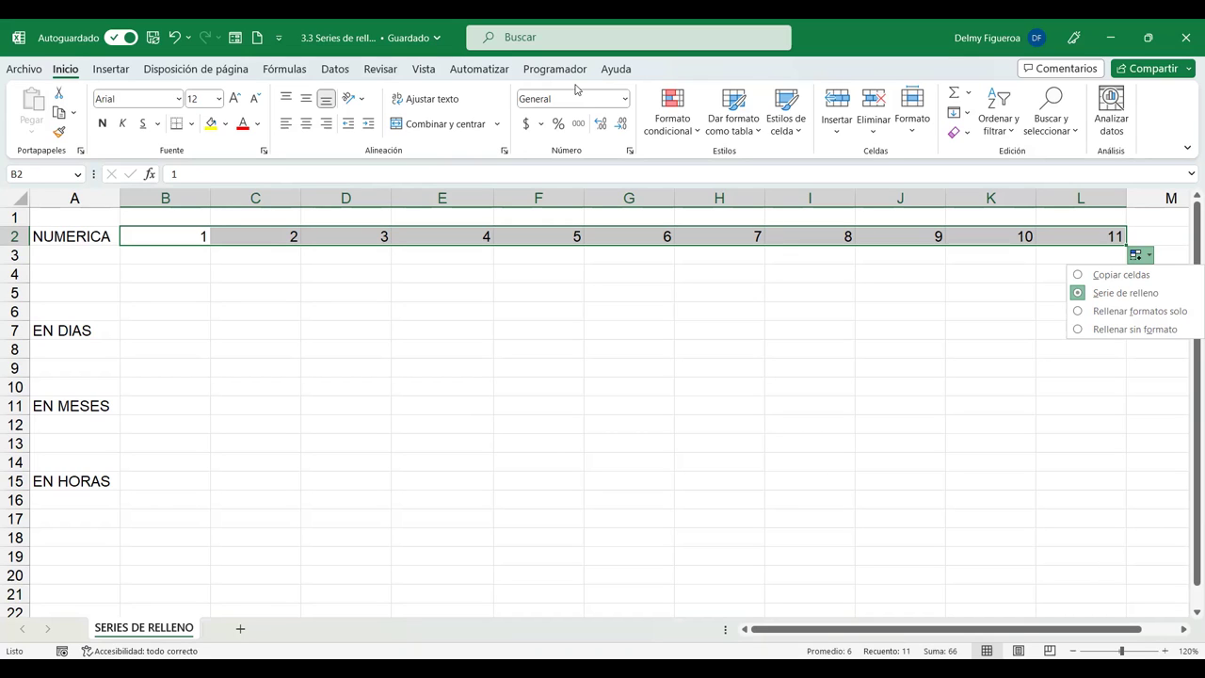
{"action": "key", "text": "Escape"}
{"action": "left_click", "coordinate": [23, 73]}
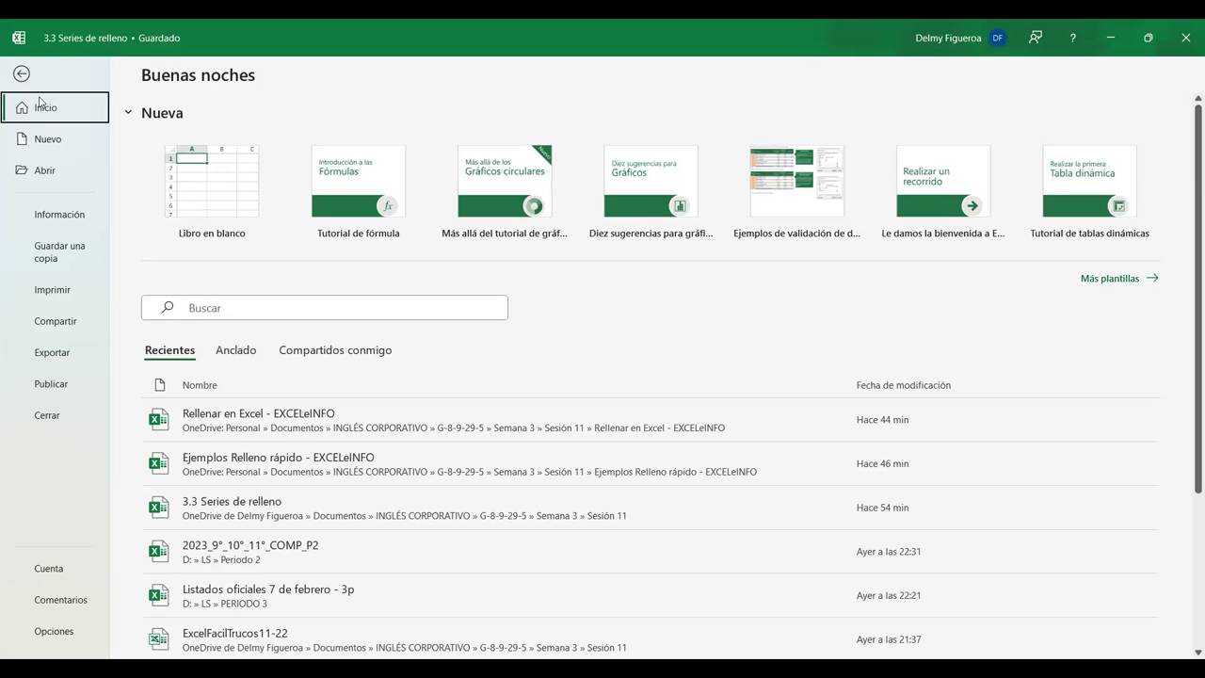
{"action": "left_click", "coordinate": [21, 73]}
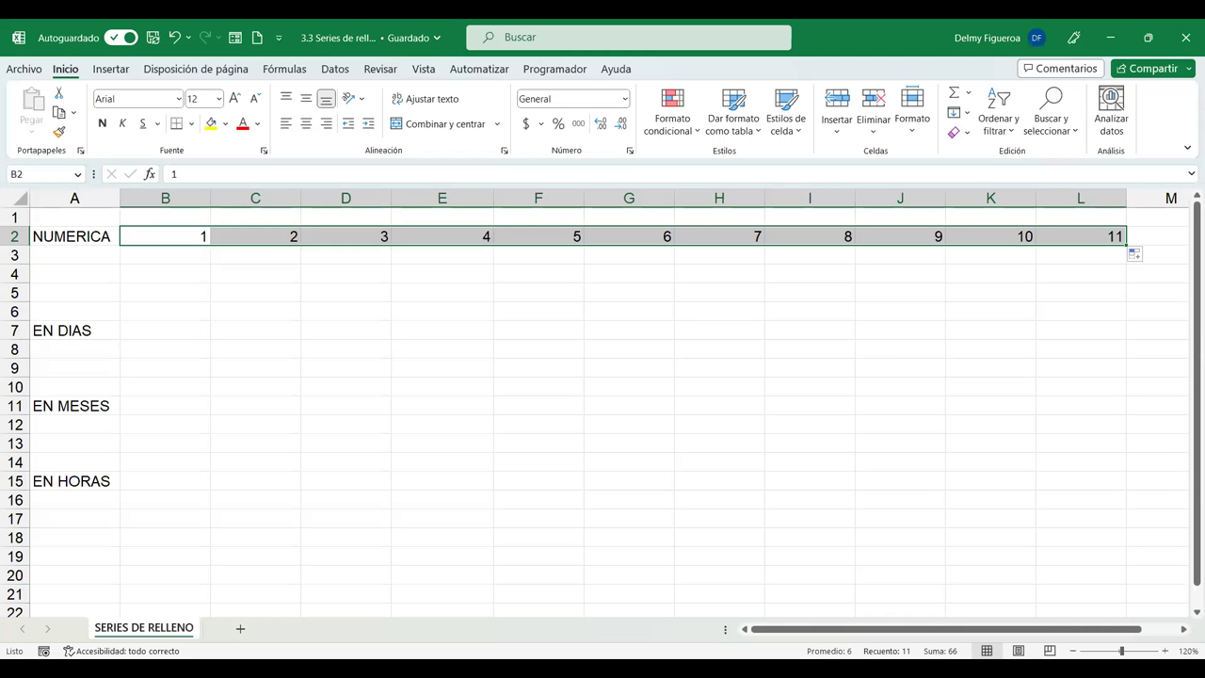
{"action": "key", "text": "alt+Tab"}
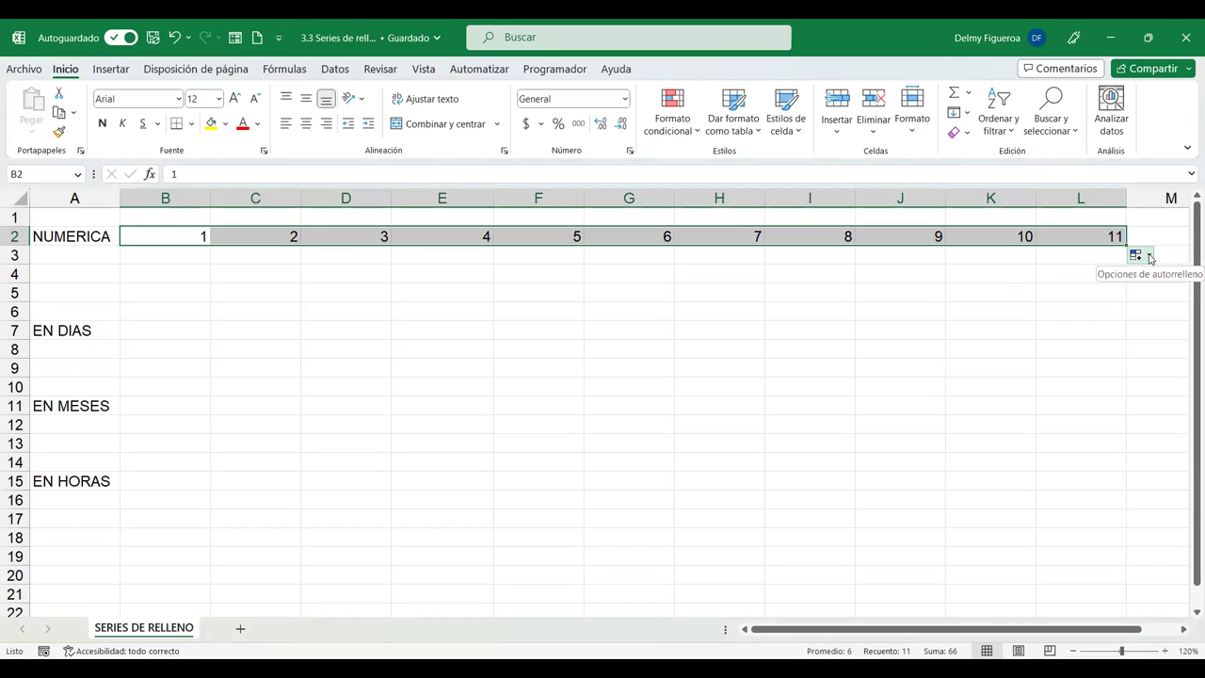
Choose 'Rellenar formatos solo' to strip the 2–11 values, leaving only 1 in B2.
{"action": "left_click", "coordinate": [1150, 257]}
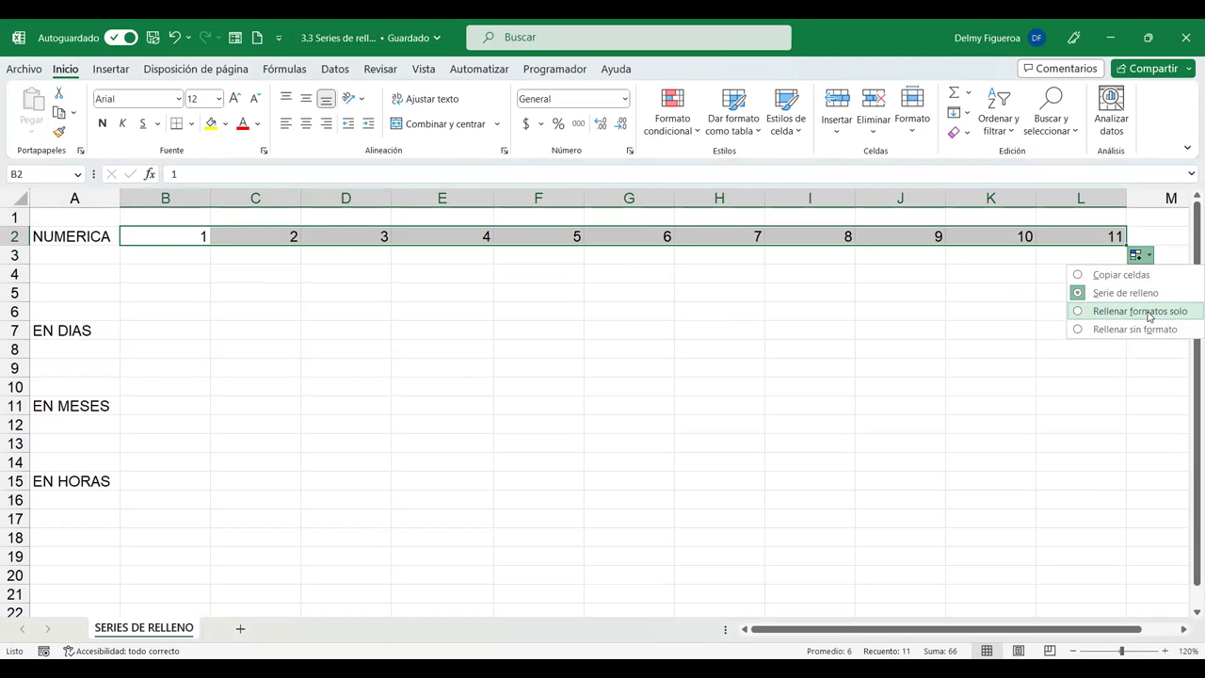
{"action": "left_click", "coordinate": [1149, 313]}
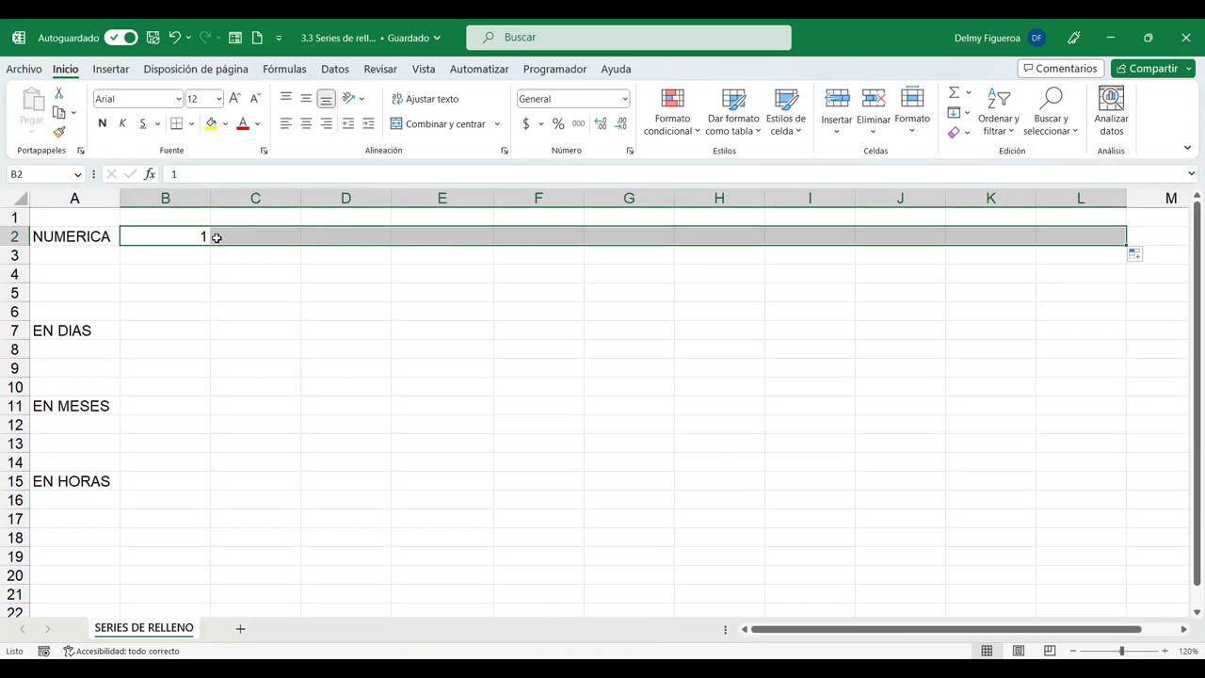
{"action": "left_click", "coordinate": [187, 236]}
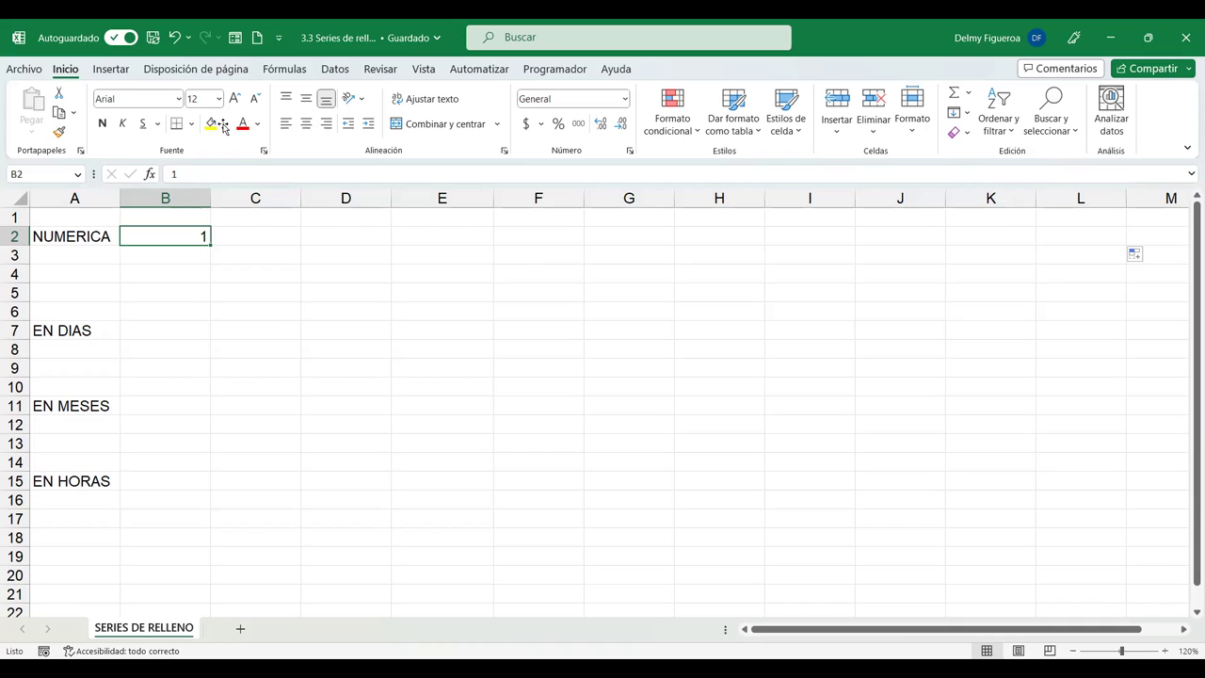
Give B2 a yellow fill, drag its 1 to L2 and turn it into a 1–11 series.
{"action": "left_click", "coordinate": [213, 124]}
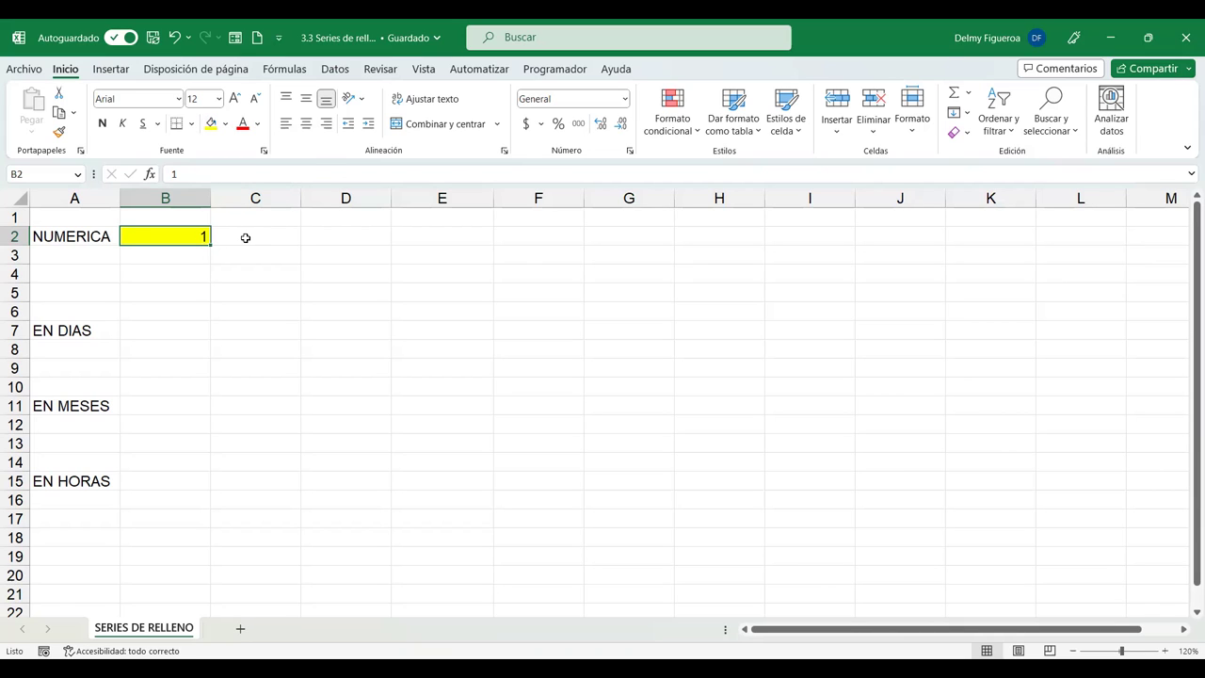
{"action": "left_click_drag", "start_coordinate": [214, 243], "coordinate": [304, 245]}
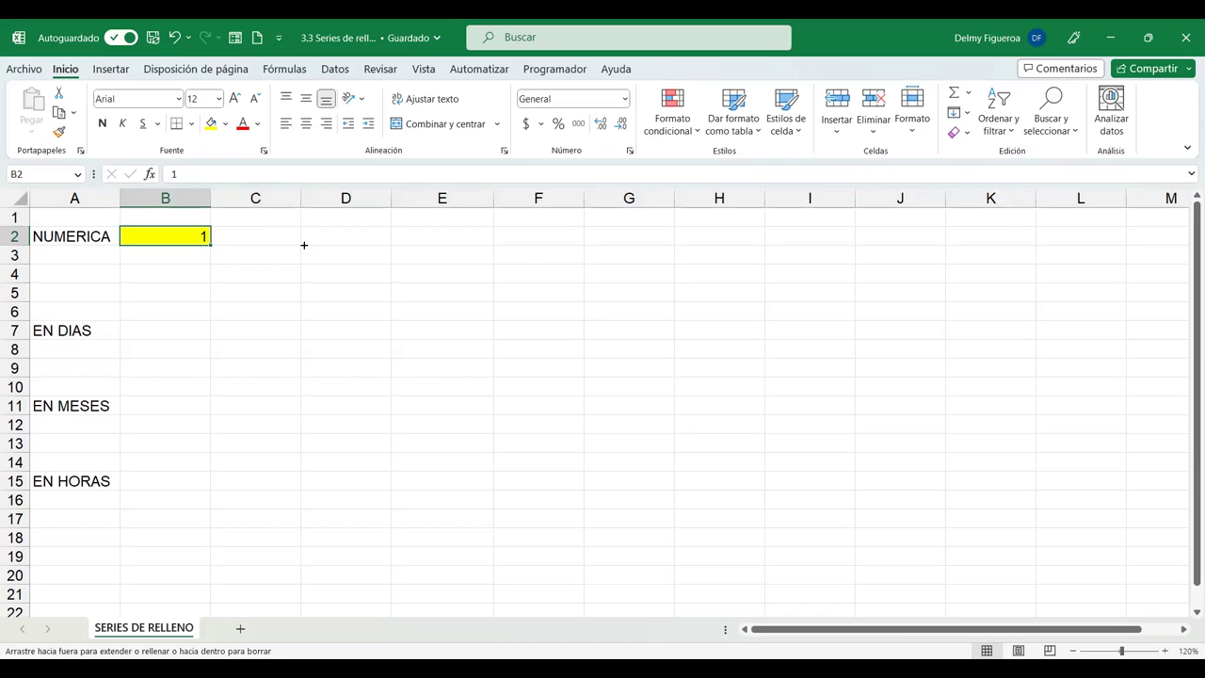
{"action": "left_click_drag", "start_coordinate": [1118, 248], "coordinate": [1111, 246]}
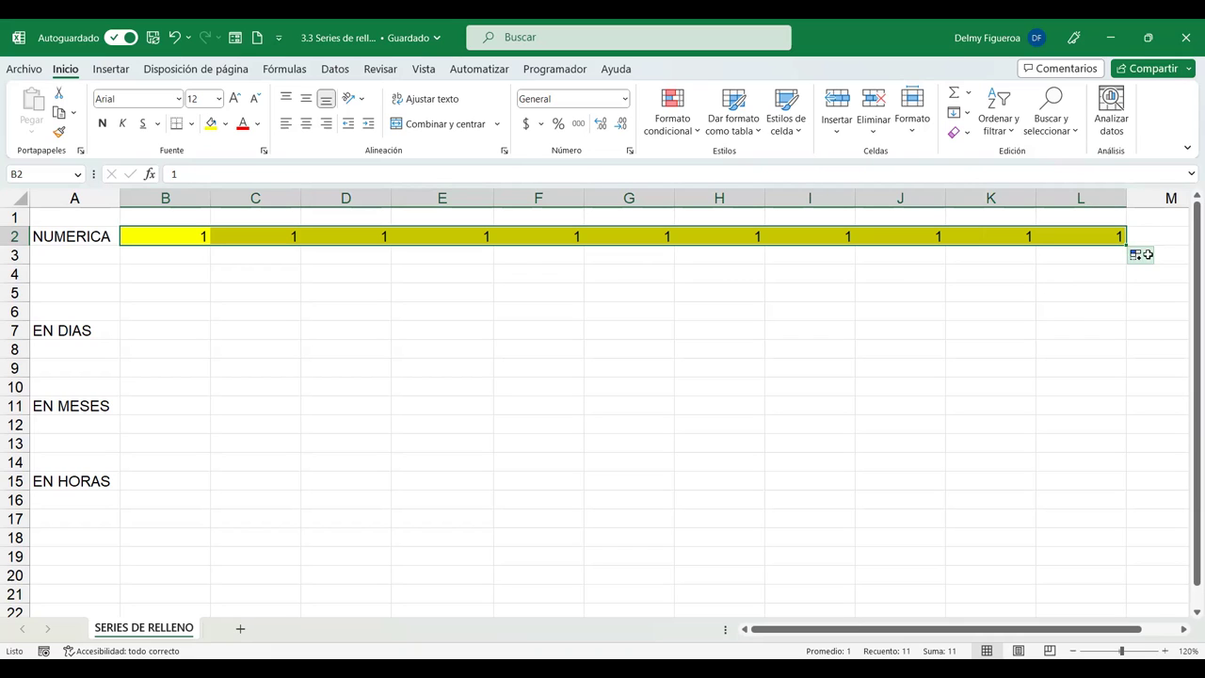
{"action": "left_click", "coordinate": [1141, 260]}
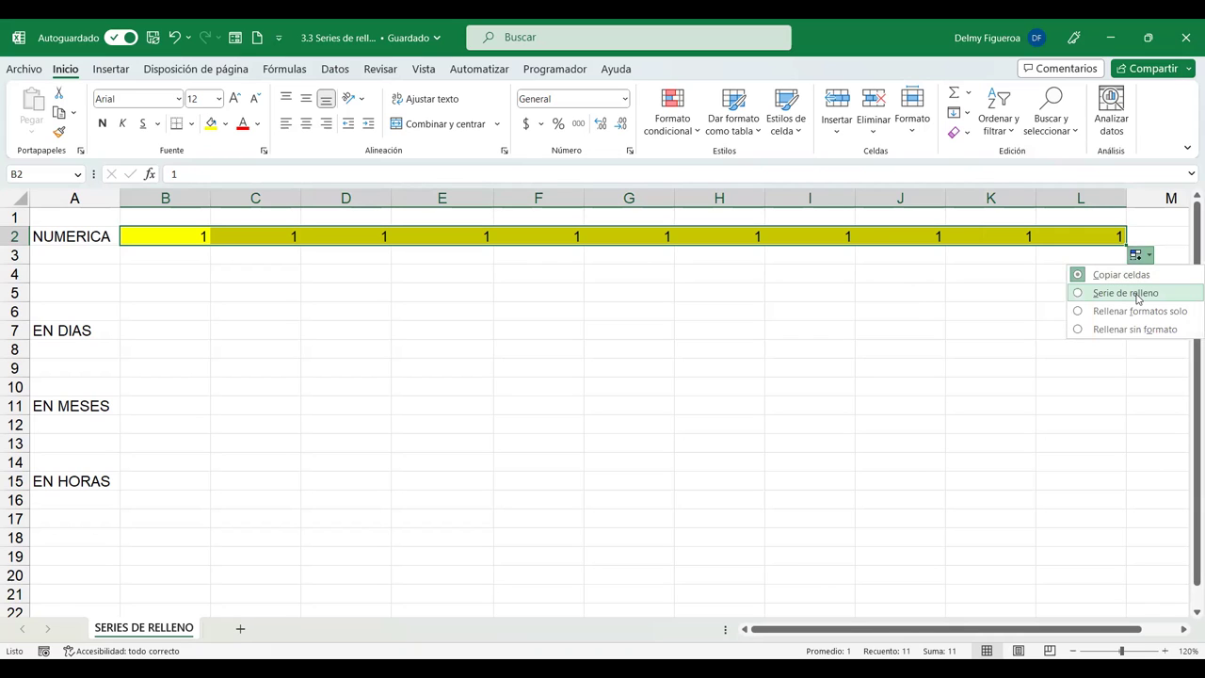
{"action": "left_click", "coordinate": [1138, 296]}
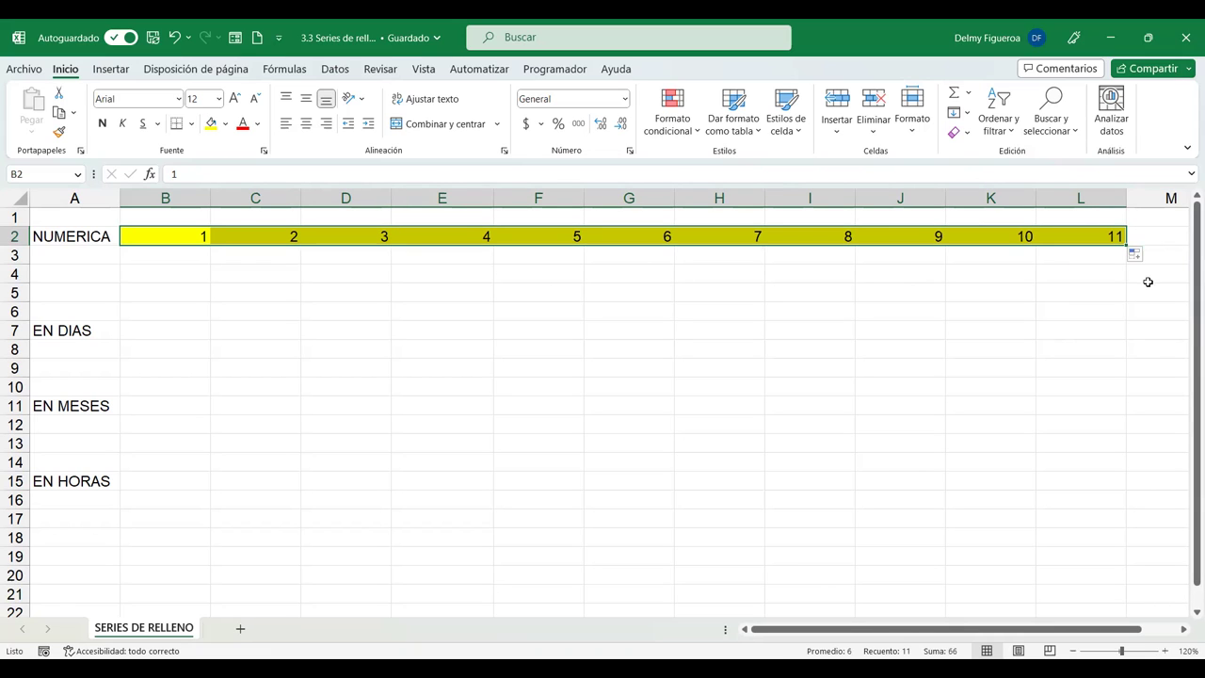
Revert with formats only, then use 'Rellenar sin formato' to copy 1s without yellow.
{"action": "left_click", "coordinate": [1138, 257]}
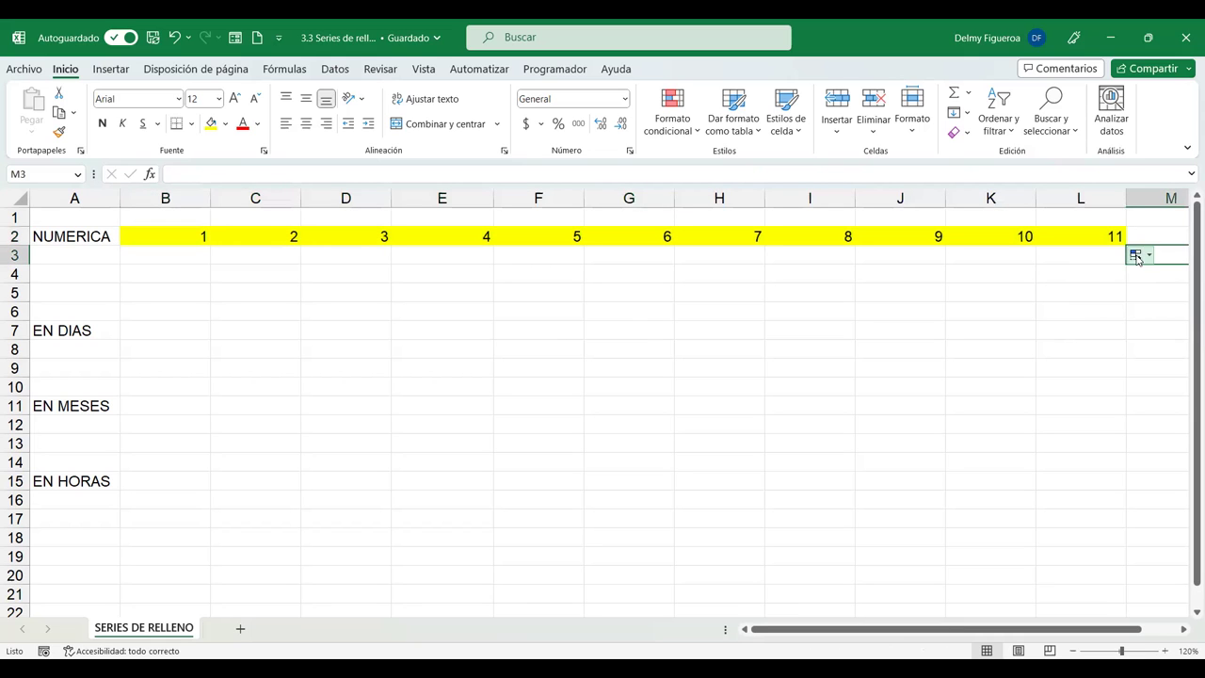
{"action": "left_click", "coordinate": [1137, 256]}
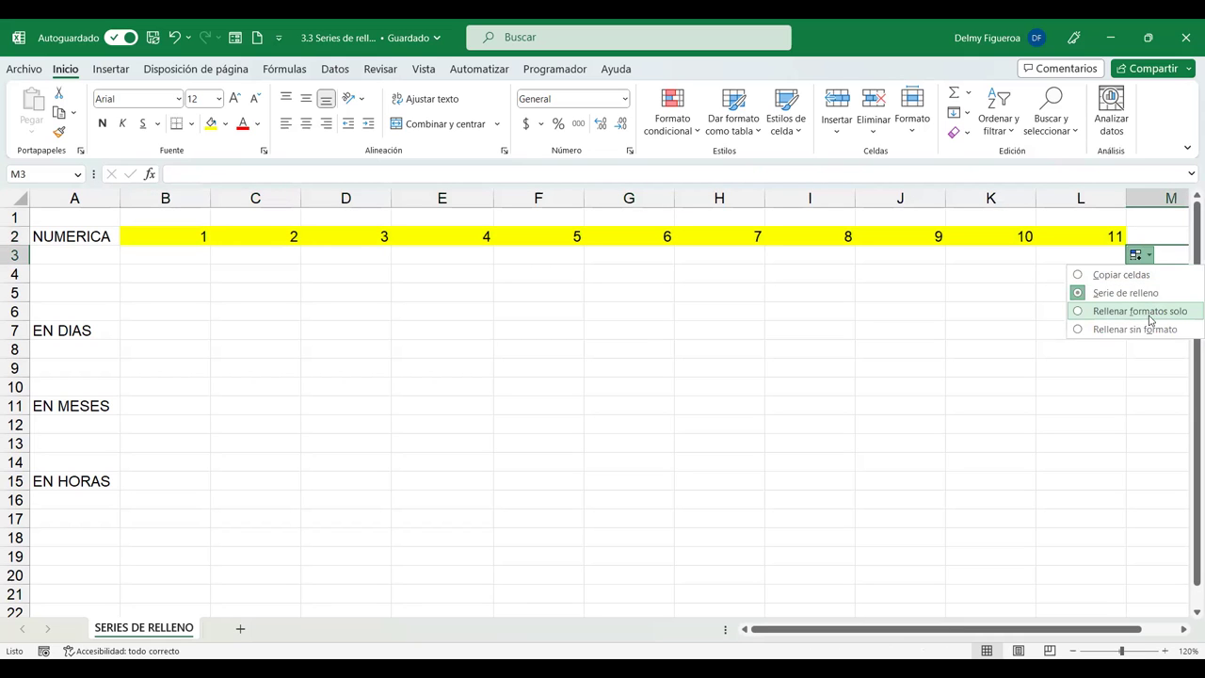
{"action": "left_click", "coordinate": [1143, 313]}
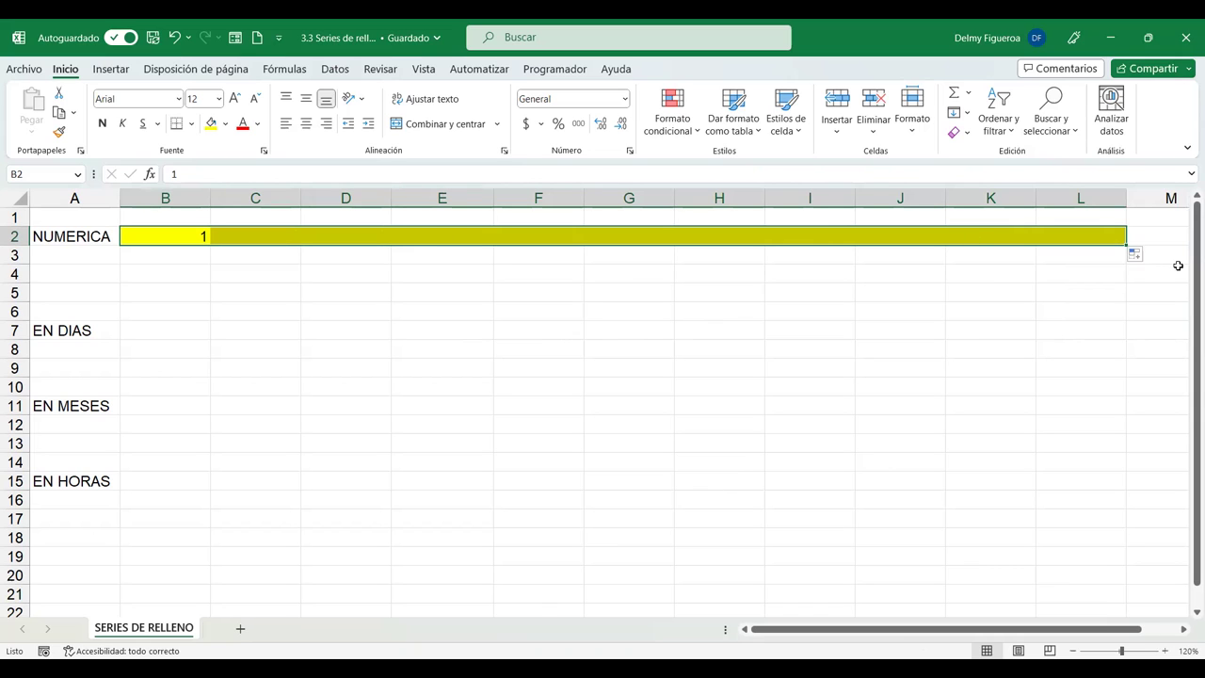
{"action": "left_click", "coordinate": [1138, 255]}
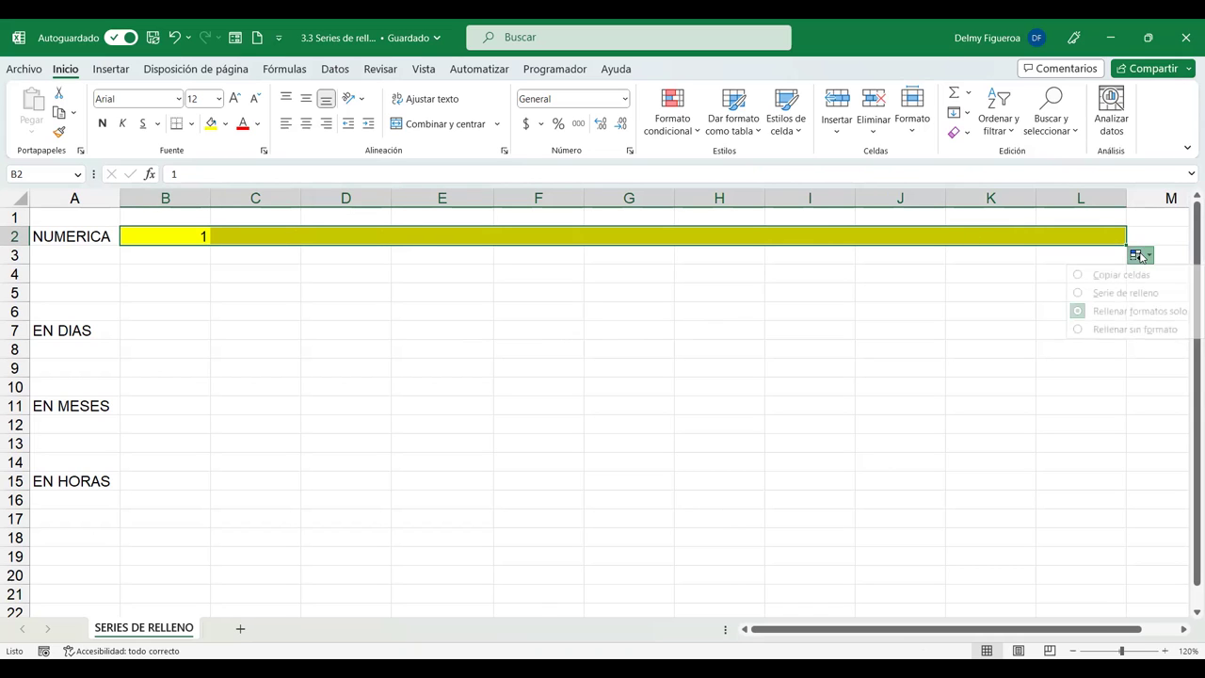
{"action": "left_click", "coordinate": [1135, 329]}
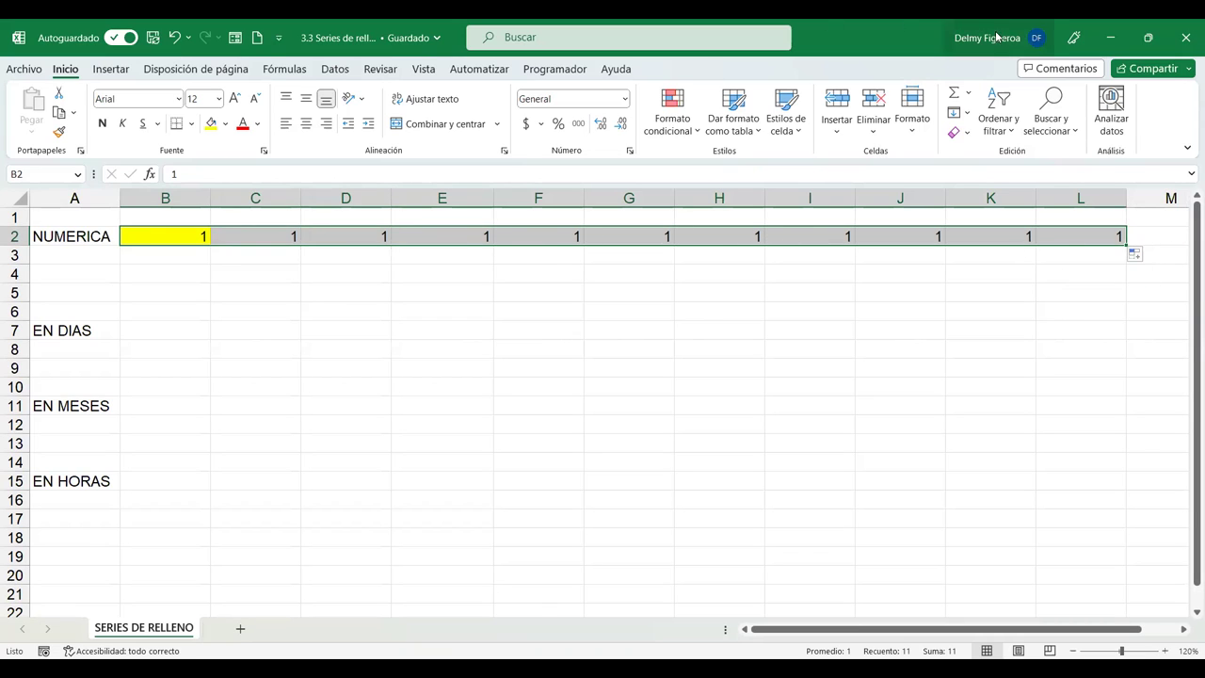
Apply a linear Series with Límite 10 to B2:L2, producing 1–10 across B2:K2.
{"action": "left_click", "coordinate": [956, 114]}
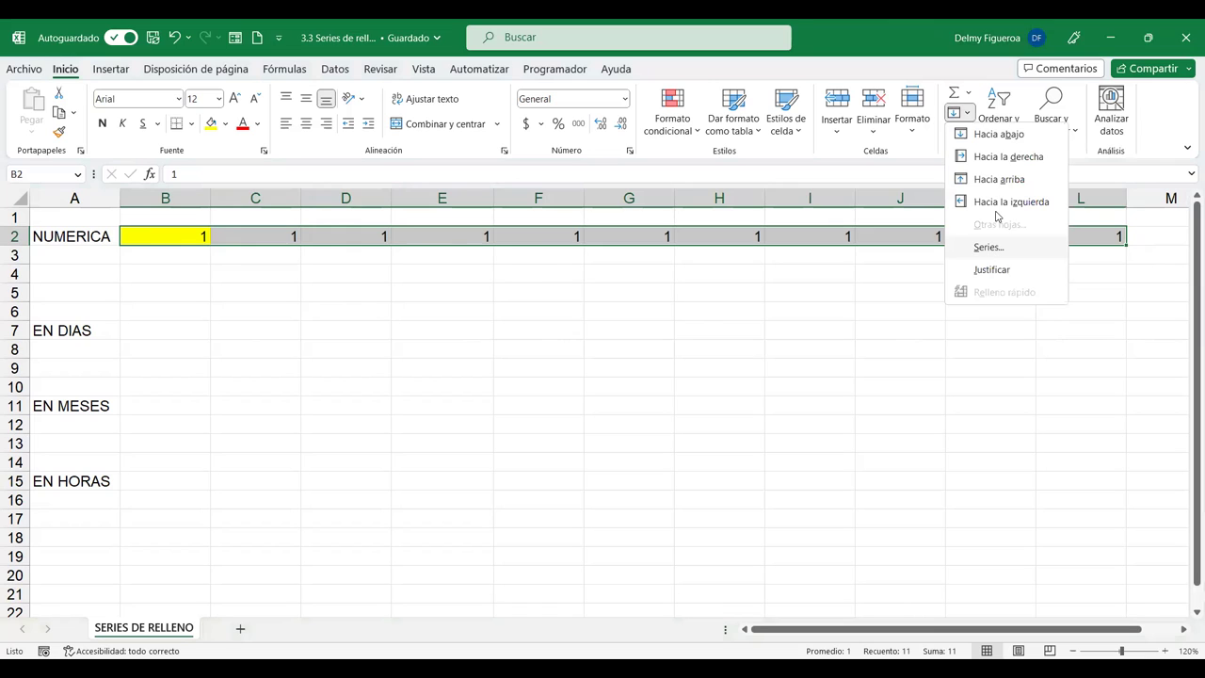
{"action": "left_click", "coordinate": [989, 247]}
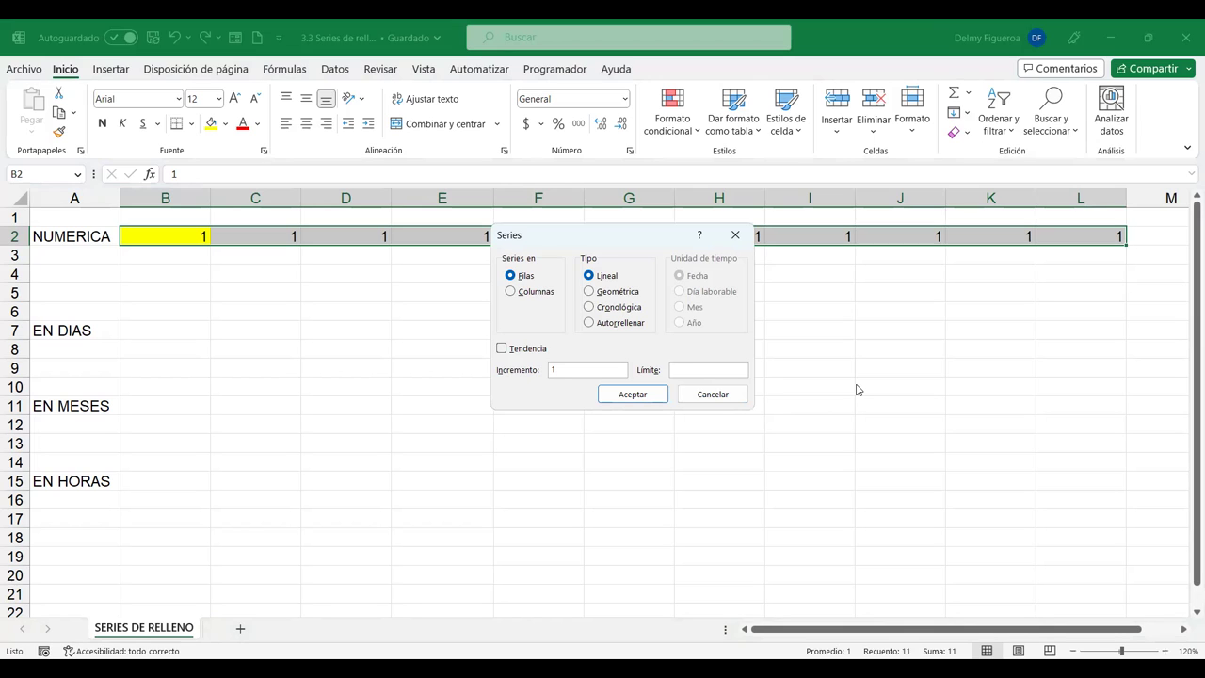
{"action": "left_click", "coordinate": [632, 394]}
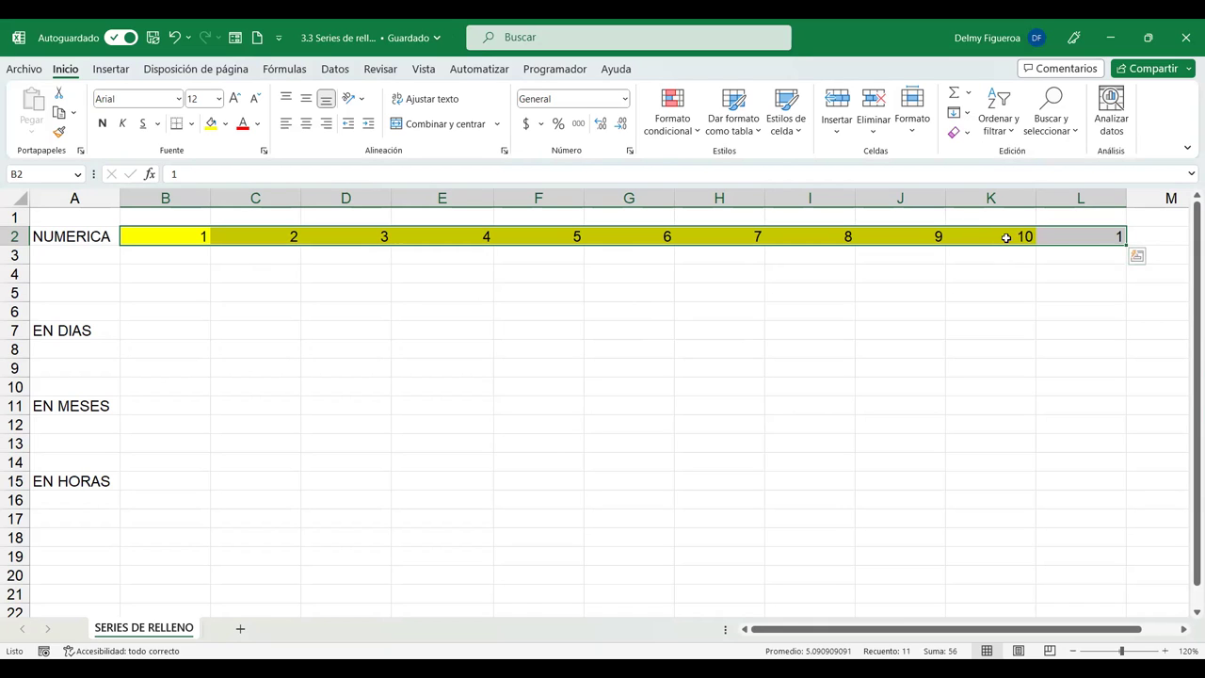
{"action": "left_click", "coordinate": [968, 118]}
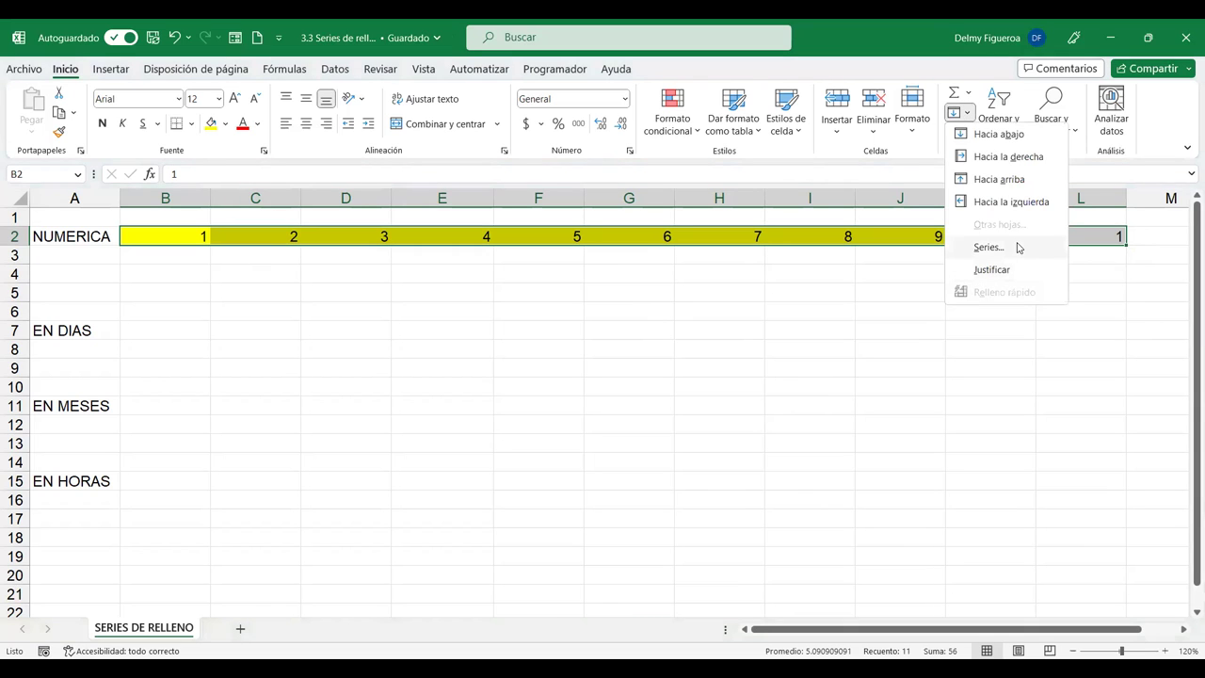
{"action": "left_click", "coordinate": [1016, 246]}
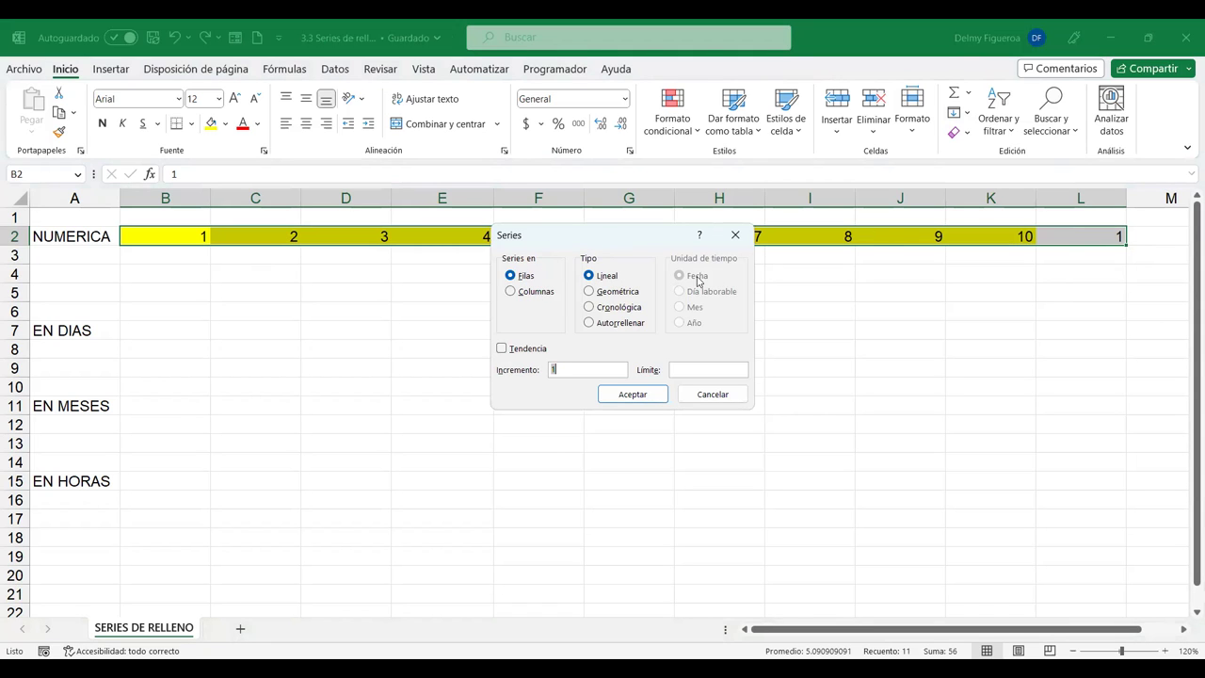
{"action": "left_click", "coordinate": [714, 396]}
{"action": "left_click", "coordinate": [171, 235]}
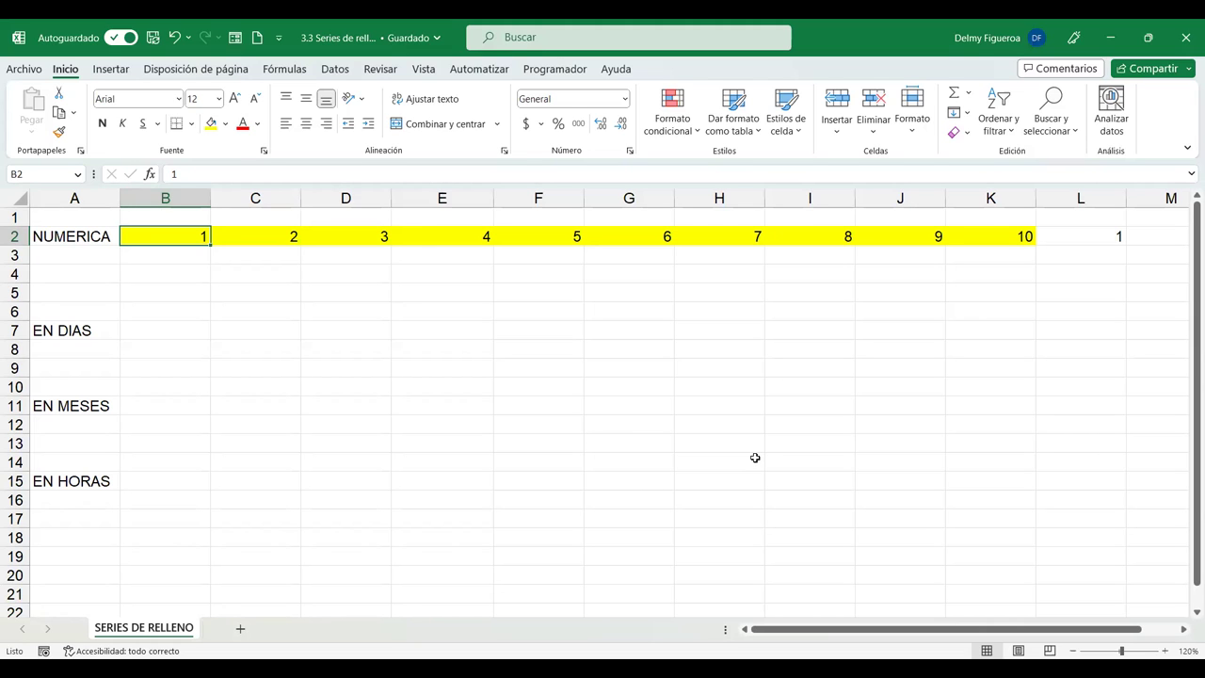
Enter 2 in B2 and 4 in C2.
{"action": "type", "text": "2"}
{"action": "key", "text": "Tab"}
{"action": "type", "text": "2"}
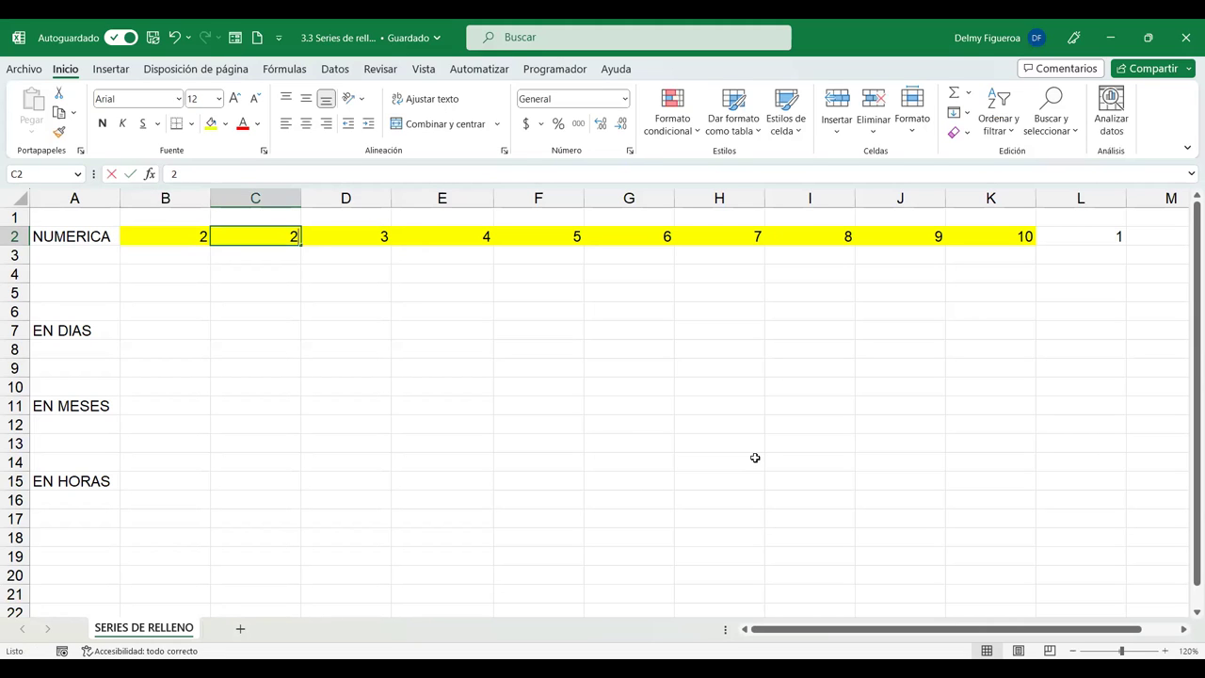
{"action": "key", "text": "BackSpace"}
{"action": "type", "text": "4"}
{"action": "key", "text": "Tab"}
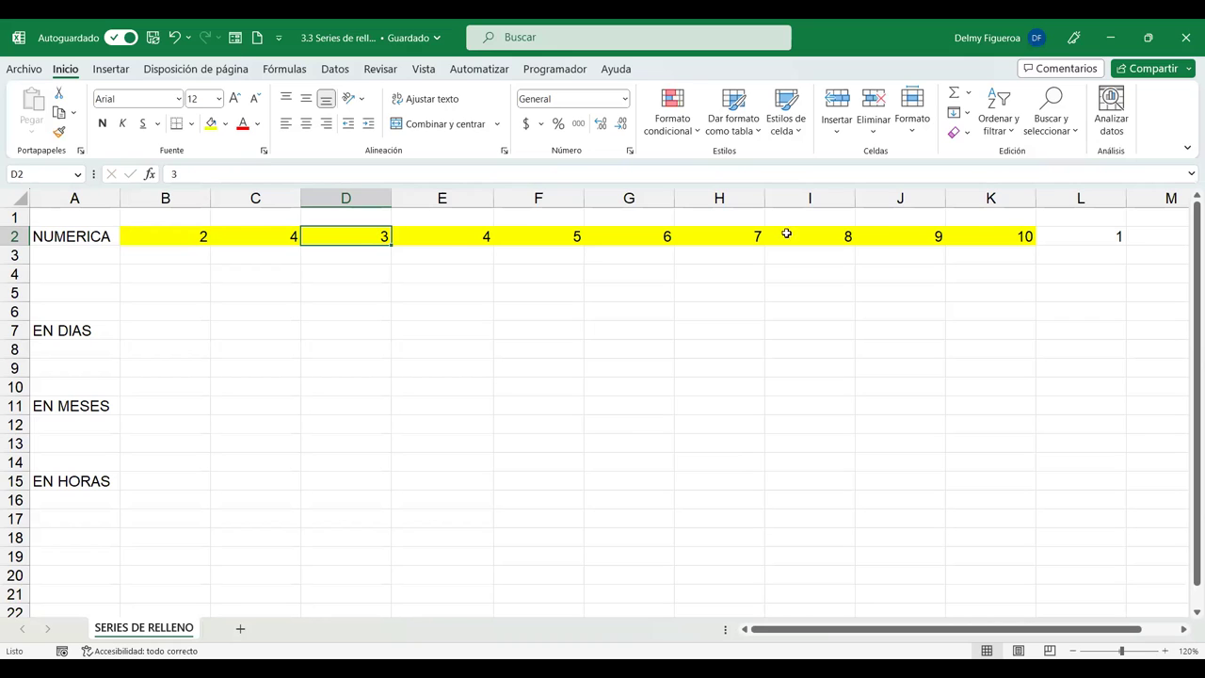
Delete the values in D2:L2 and select B2:C2.
{"action": "left_click", "coordinate": [1121, 235], "text": "shift"}
{"action": "key", "text": "Delete"}
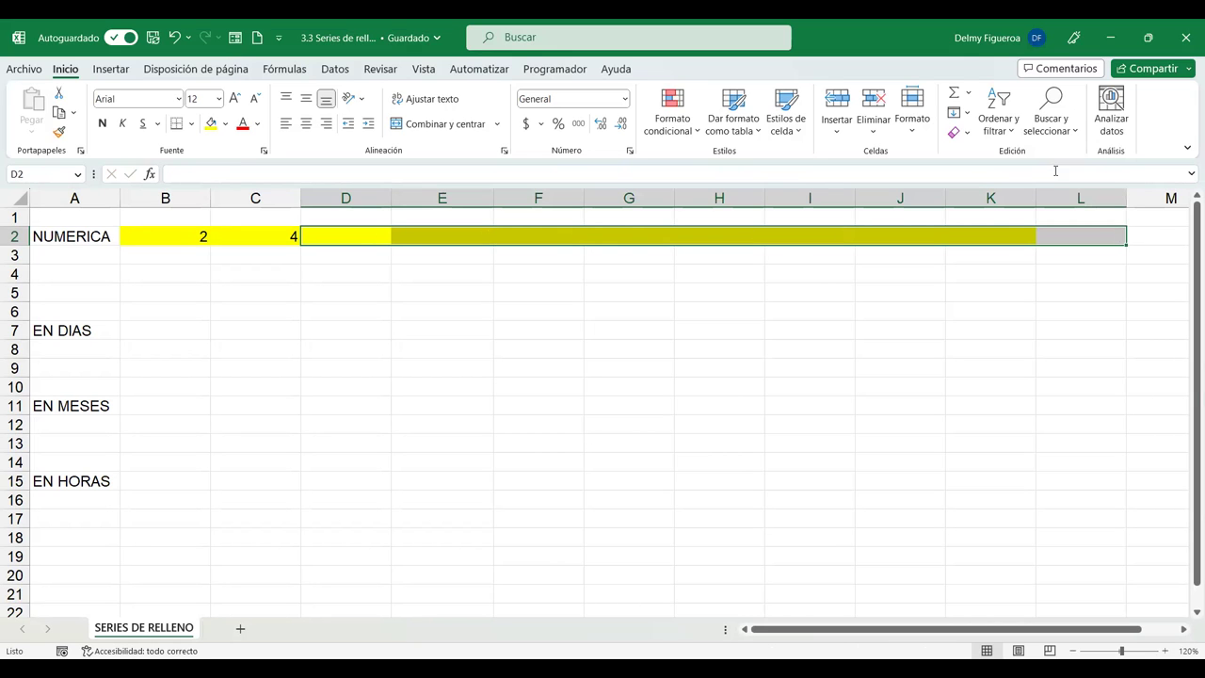
{"action": "left_click", "coordinate": [333, 262]}
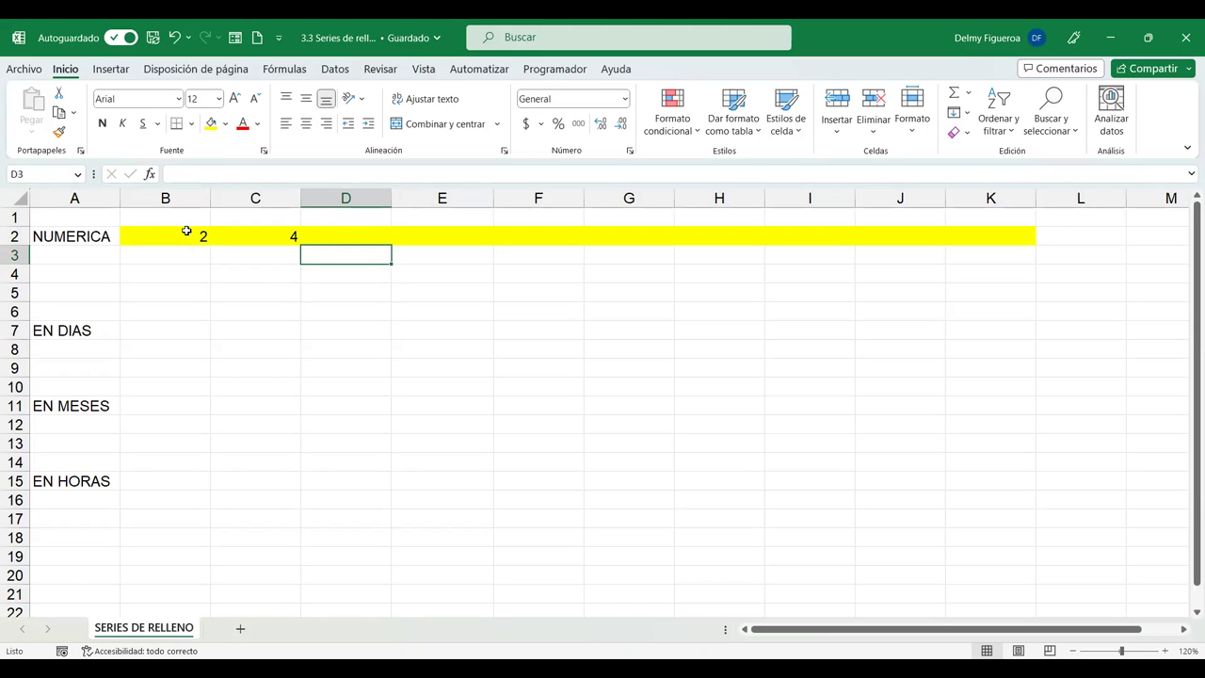
{"action": "left_click_drag", "start_coordinate": [189, 234], "coordinate": [262, 235]}
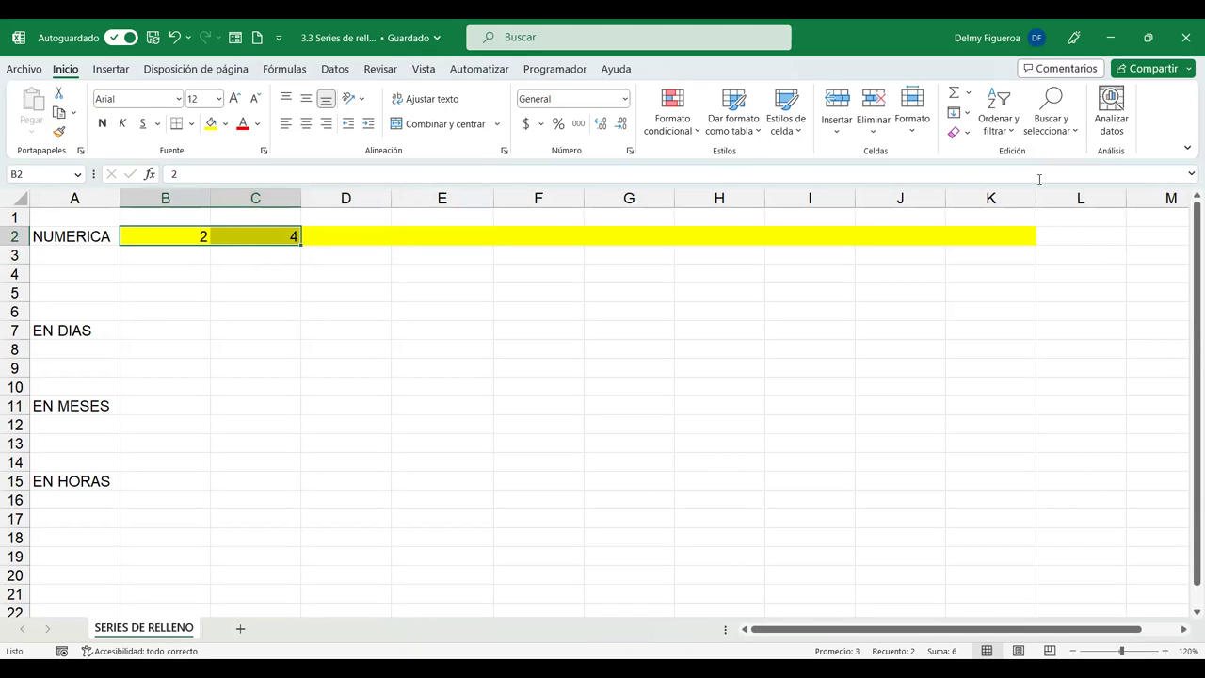
{"action": "left_click", "coordinate": [959, 114]}
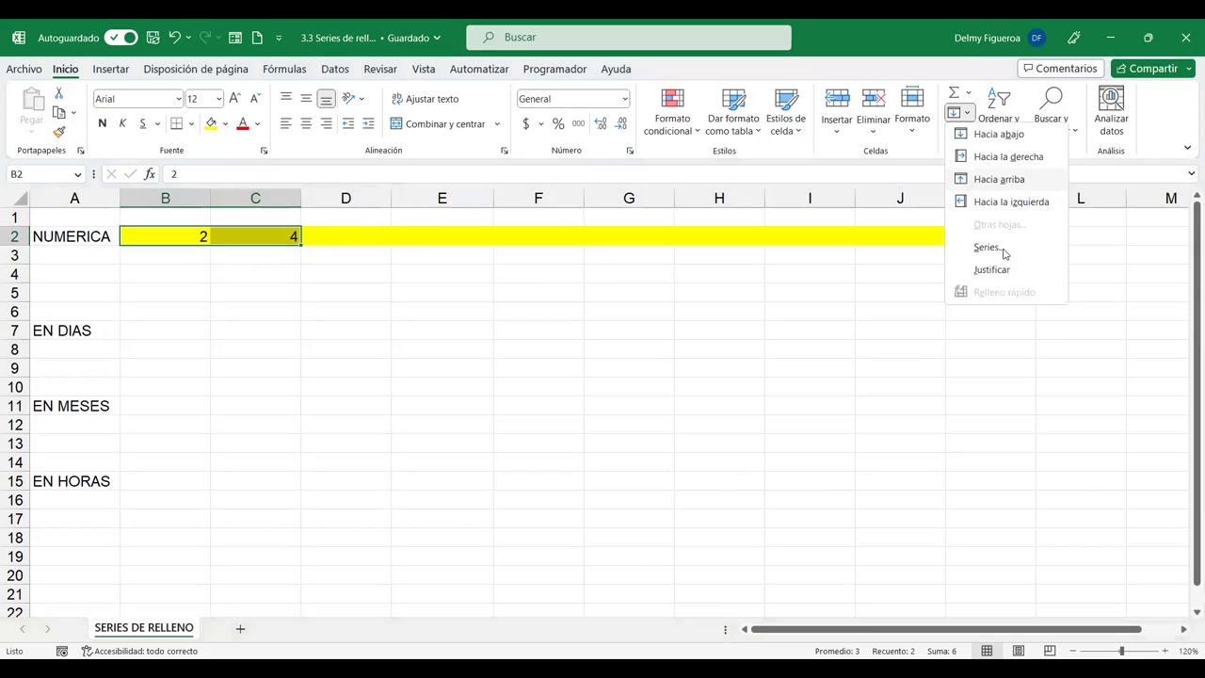
{"action": "left_click", "coordinate": [1003, 252]}
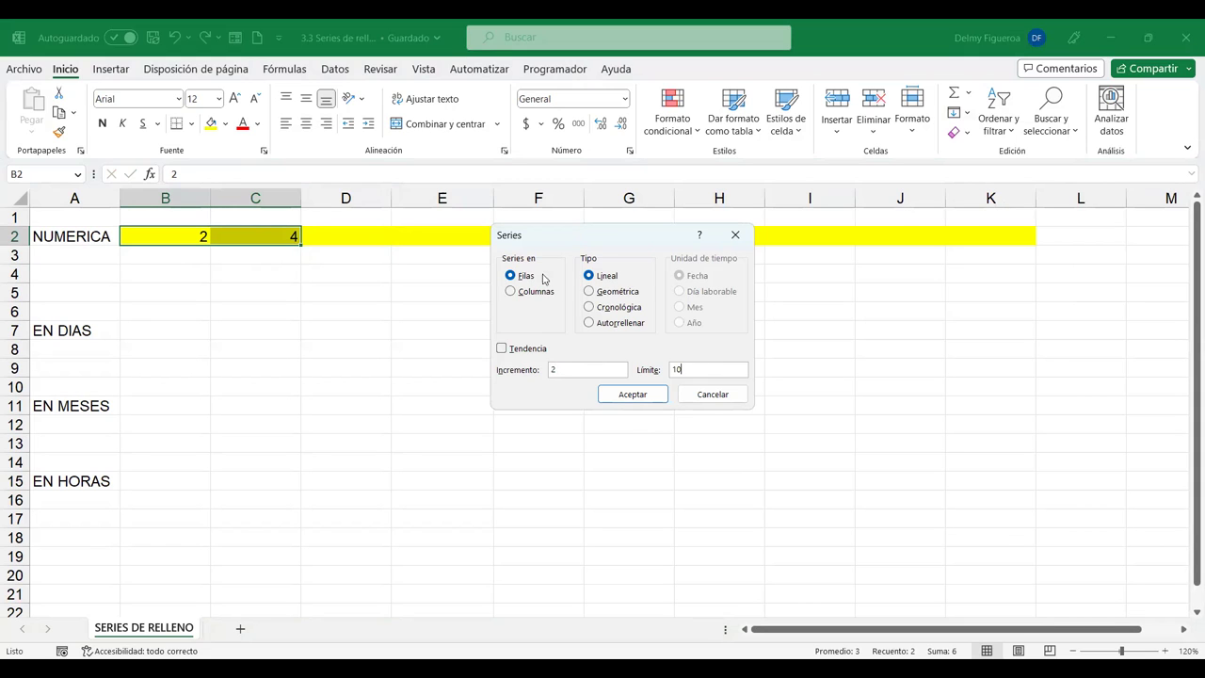
{"action": "left_click", "coordinate": [658, 400]}
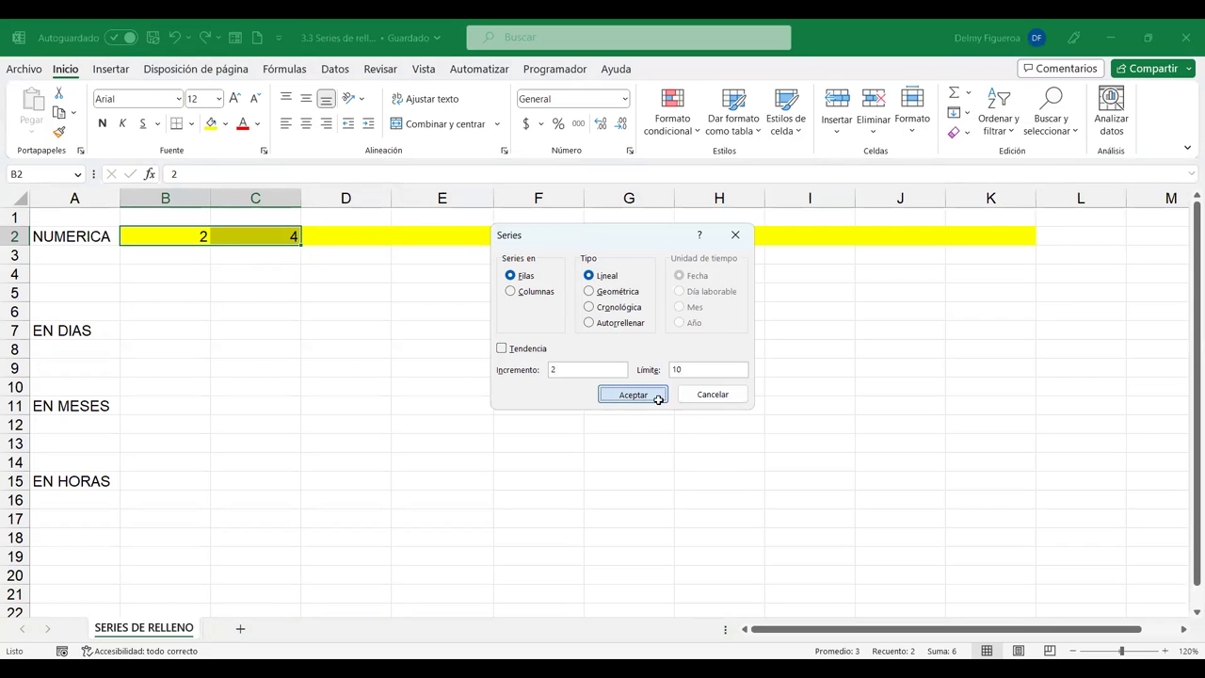
{"action": "left_click", "coordinate": [382, 257]}
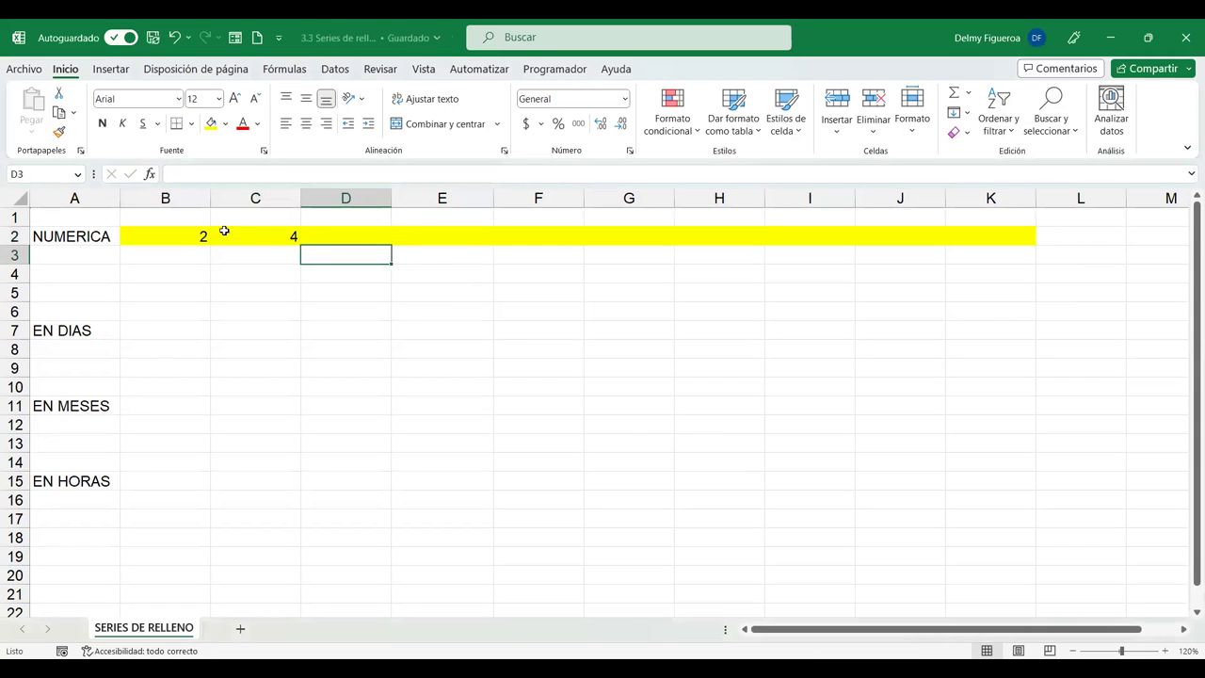
Extend the 2, 4 pattern in B2:C2 across to L2, counting by twos to 22.
{"action": "left_click_drag", "start_coordinate": [187, 236], "coordinate": [283, 236]}
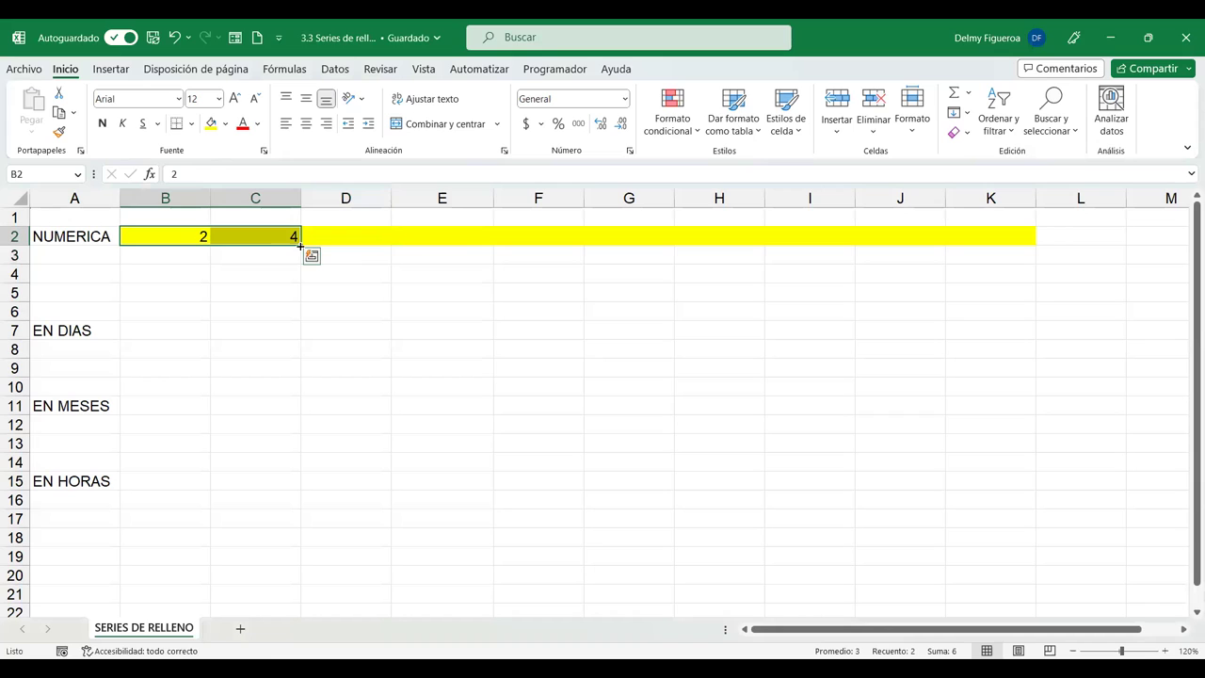
{"action": "left_click_drag", "start_coordinate": [369, 247], "coordinate": [414, 246]}
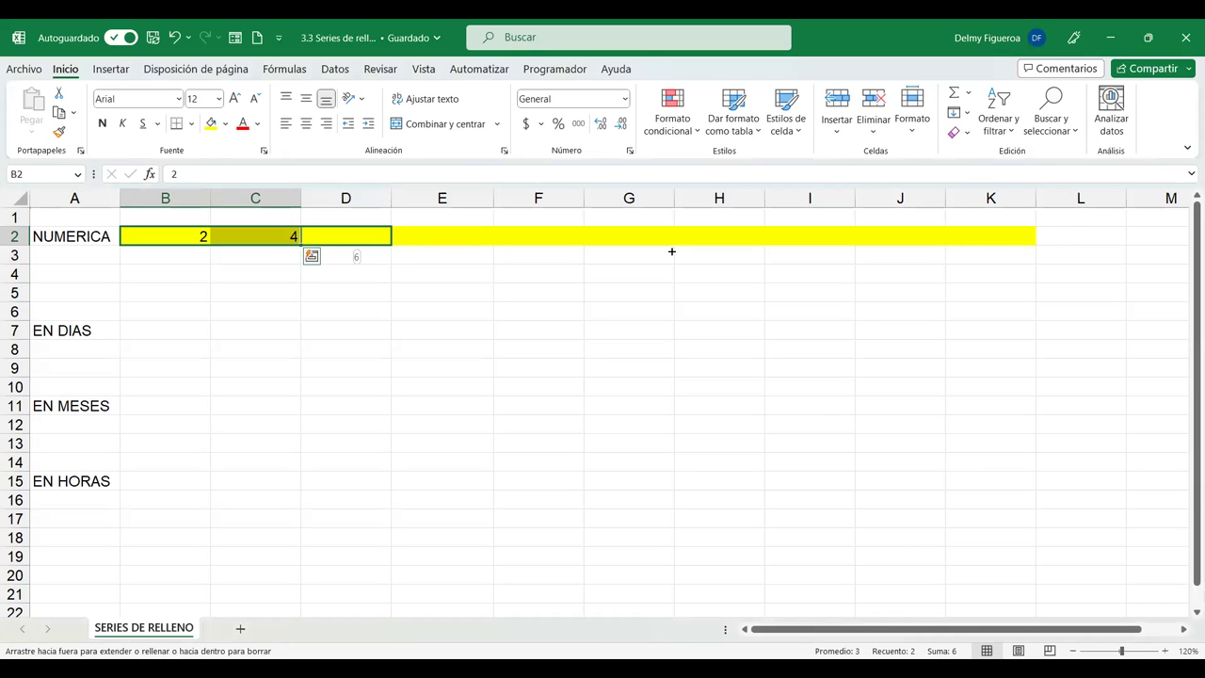
{"action": "left_click_drag", "start_coordinate": [1008, 253], "coordinate": [1093, 248]}
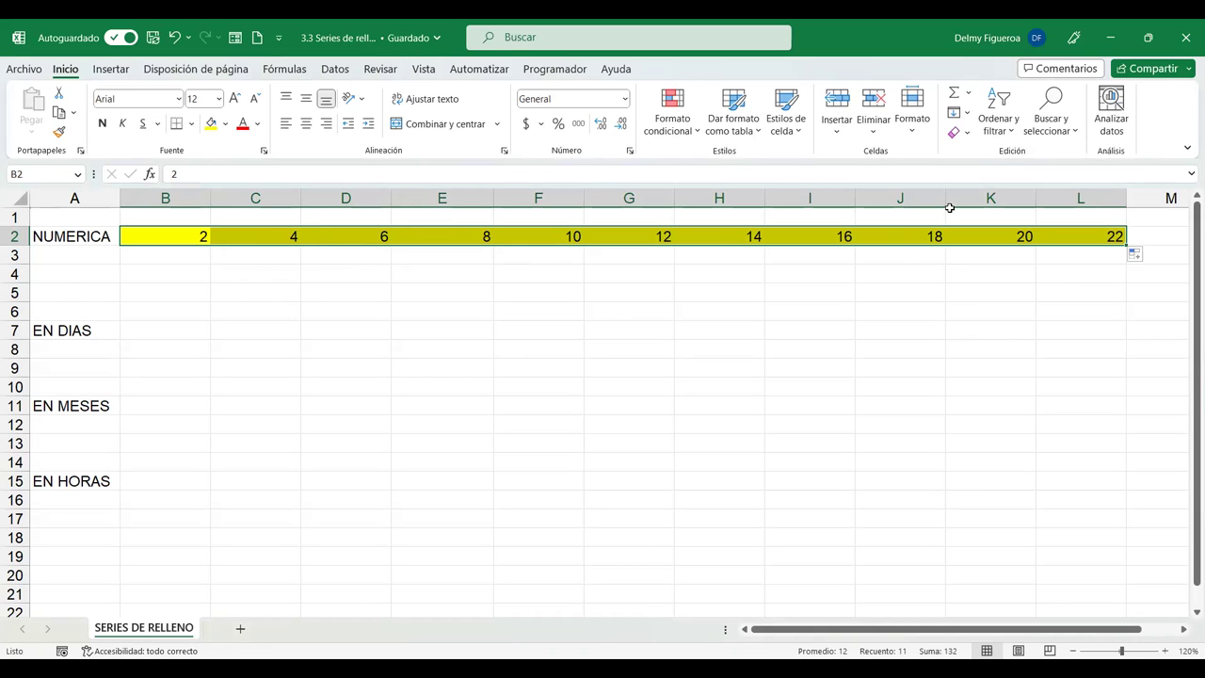
{"action": "left_click", "coordinate": [959, 117]}
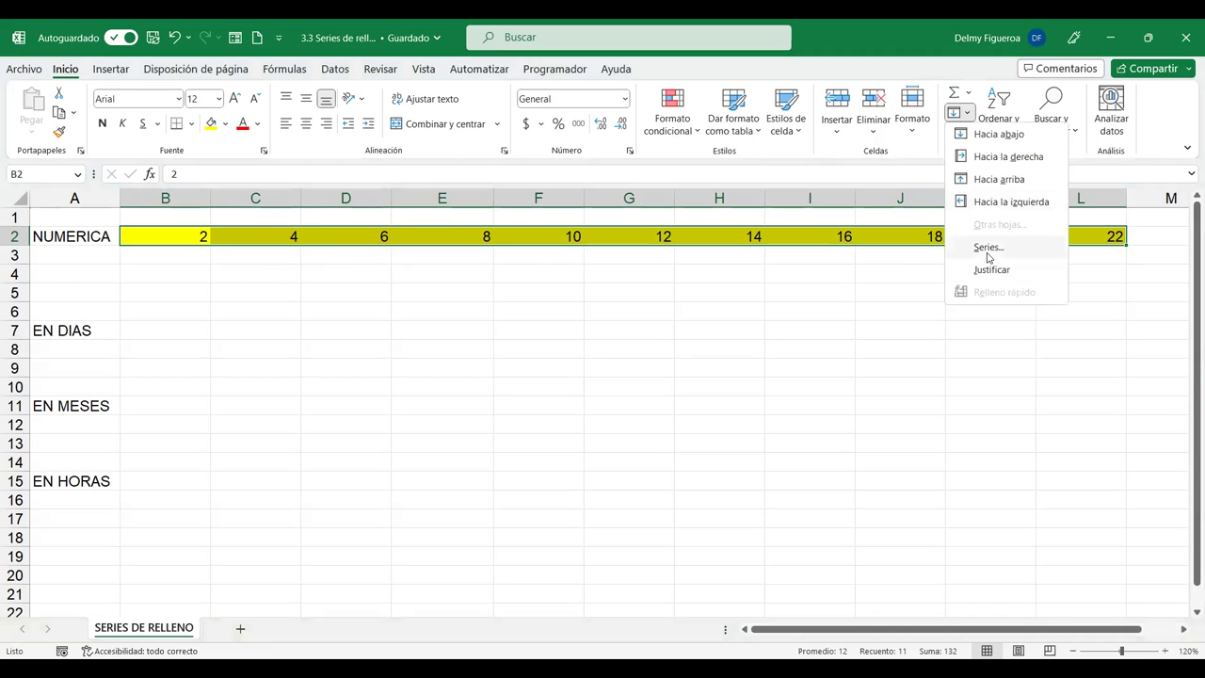
Apply a Geométrica series with Límite 10 to row 2, which stays at 2 to 22.
{"action": "key", "text": "s"}
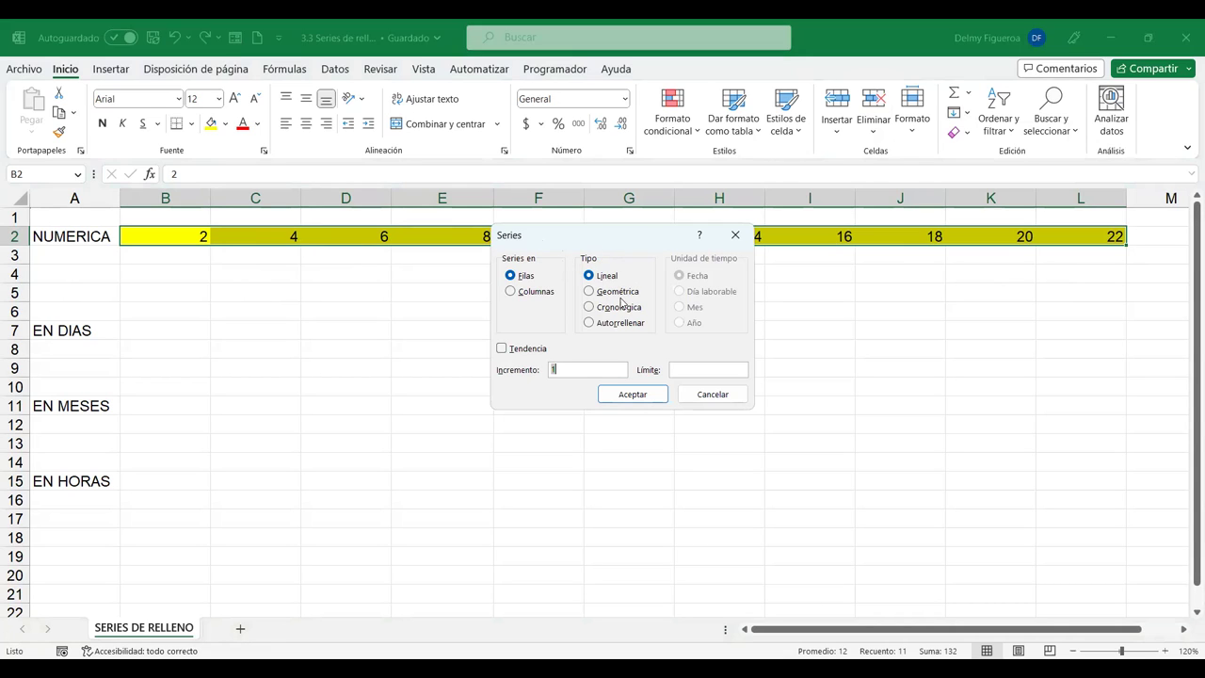
{"action": "left_click", "coordinate": [620, 293]}
{"action": "left_click", "coordinate": [695, 372]}
{"action": "left_click", "coordinate": [624, 394]}
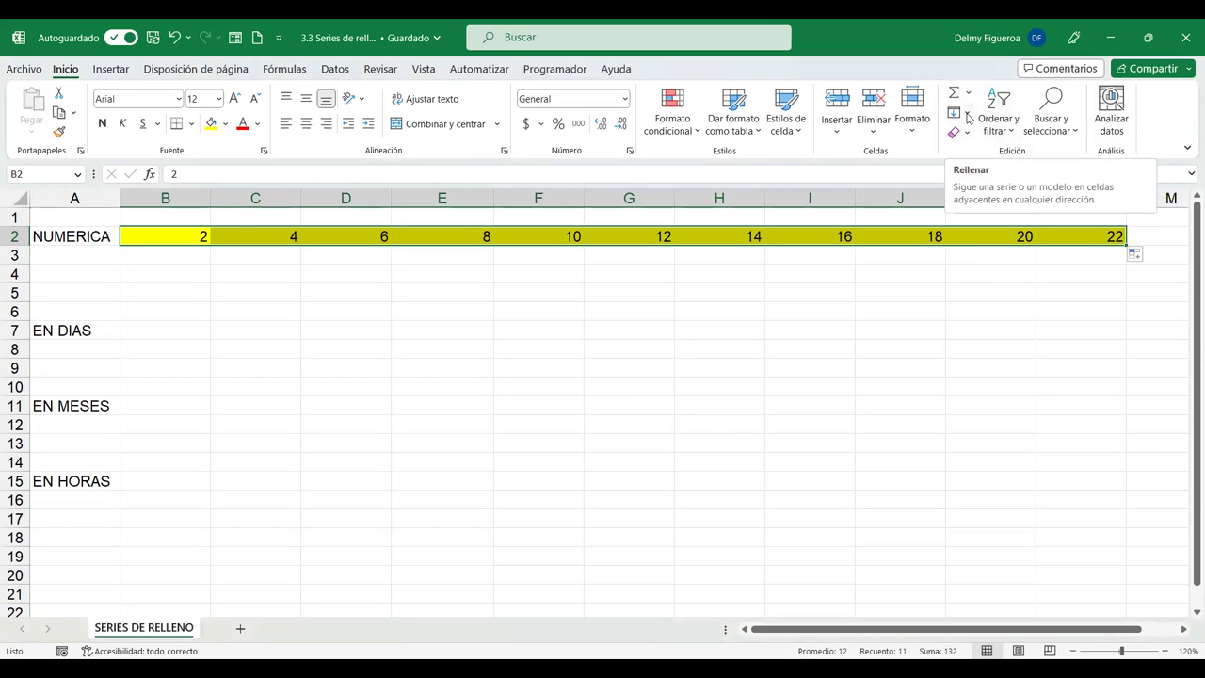
{"action": "left_click", "coordinate": [766, 368]}
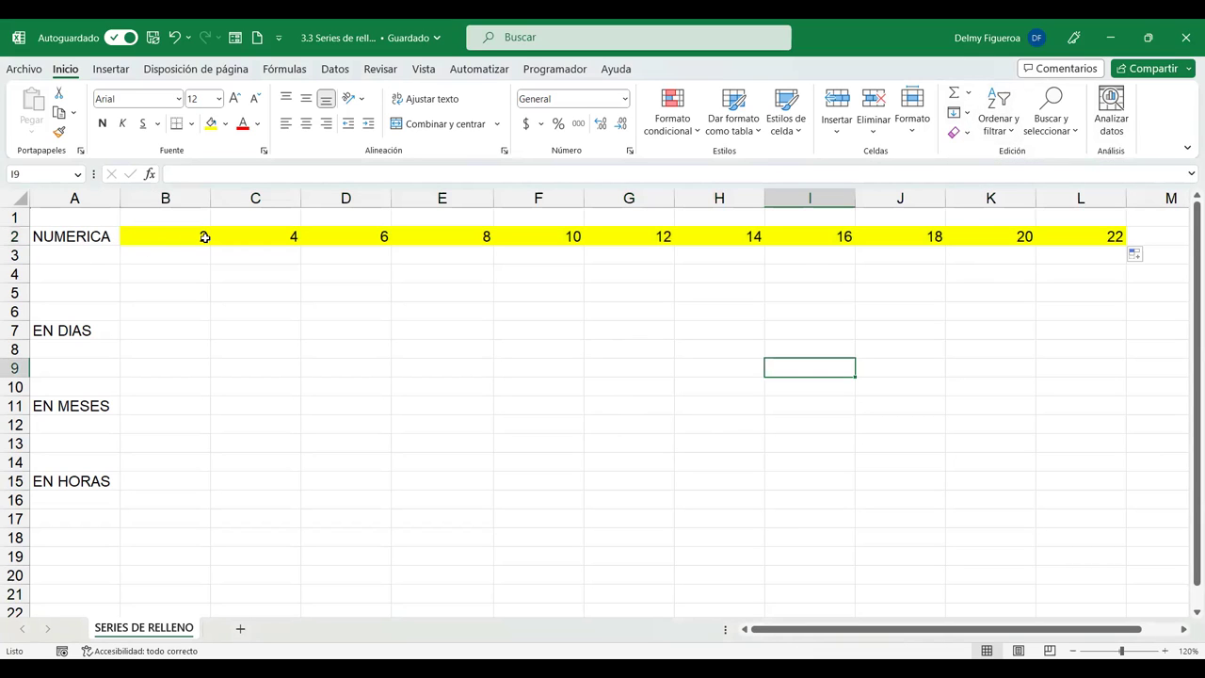
Clear and restore row 2, then try a geometric series on the empty B3:L3.
{"action": "left_click_drag", "start_coordinate": [188, 235], "coordinate": [1112, 255]}
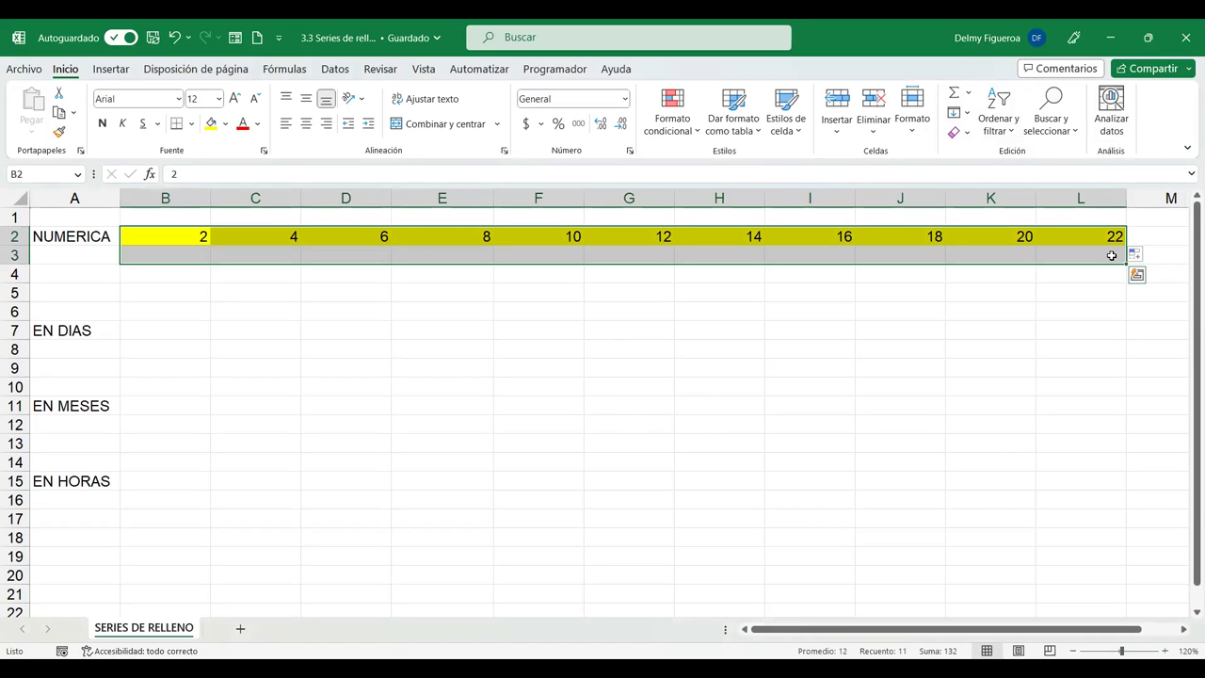
{"action": "key", "text": "Delete"}
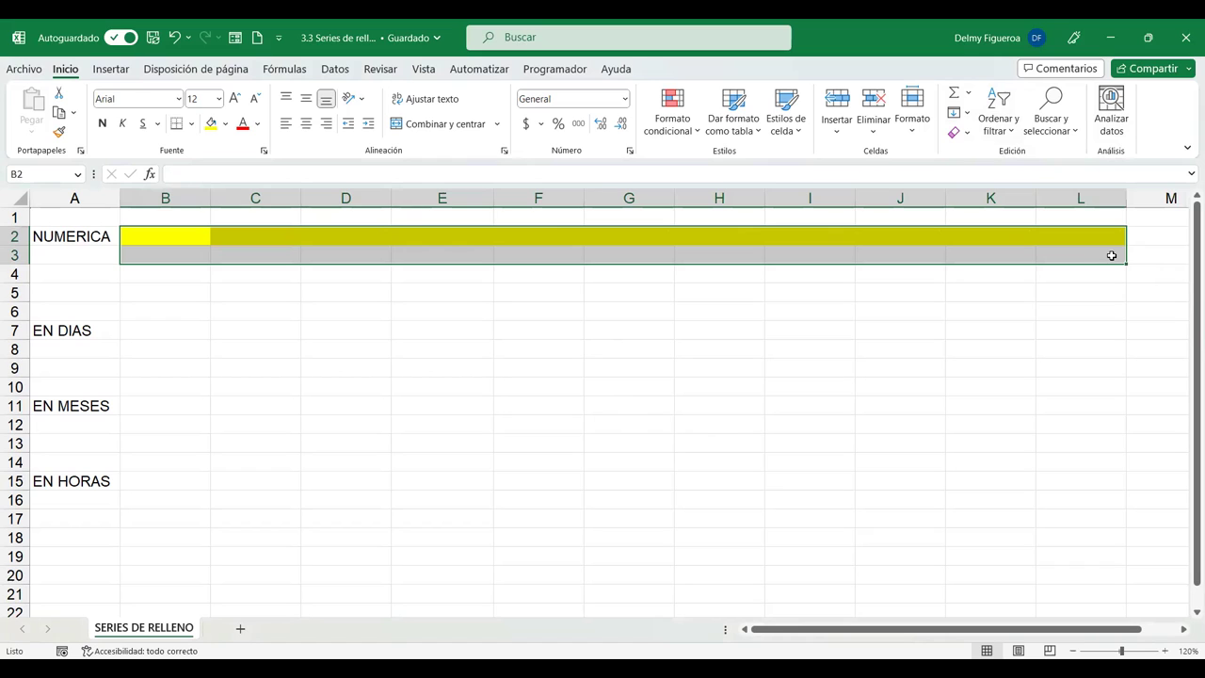
{"action": "key", "text": "ctrl+z"}
{"action": "left_click", "coordinate": [167, 252]}
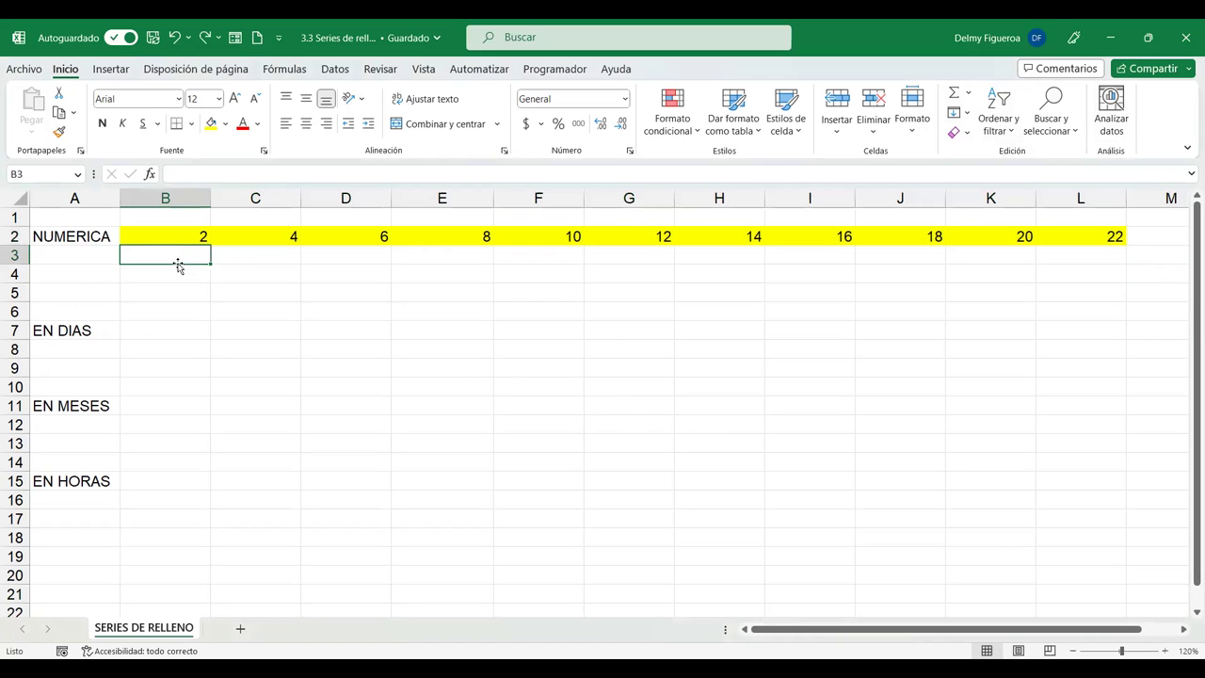
{"action": "left_click_drag", "start_coordinate": [196, 255], "coordinate": [1091, 256]}
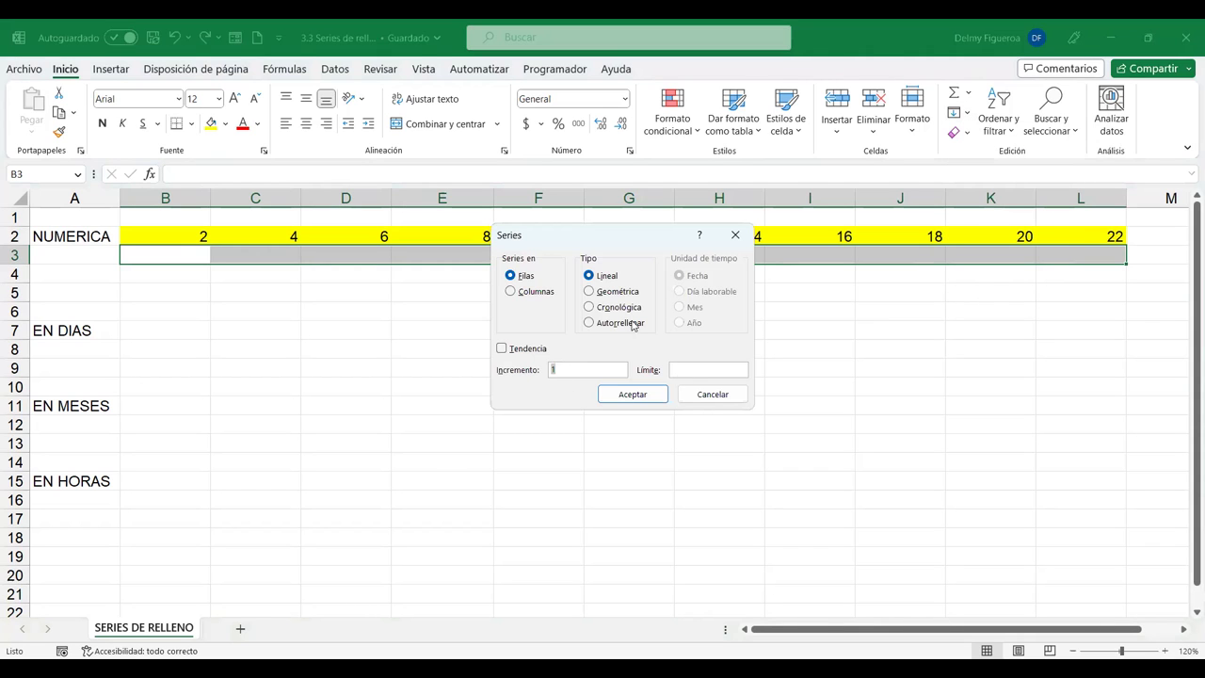
{"action": "left_click", "coordinate": [616, 292]}
{"action": "double_click", "coordinate": [565, 369]}
{"action": "left_click", "coordinate": [632, 394]}
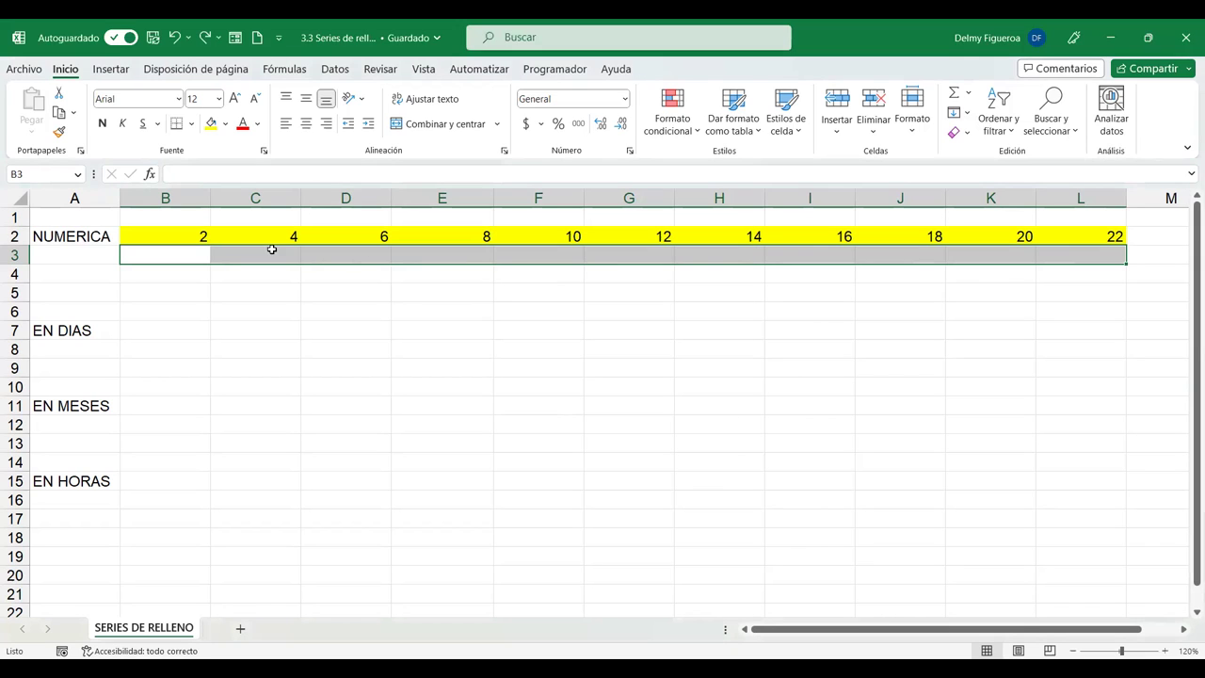
Enter the starting value 1 in B3 and select B3:L3.
{"action": "left_click", "coordinate": [192, 261]}
{"action": "type", "text": "2"}
{"action": "key", "text": "Tab"}
{"action": "left_click", "coordinate": [193, 261]}
{"action": "type", "text": "1"}
{"action": "key", "text": "Tab"}
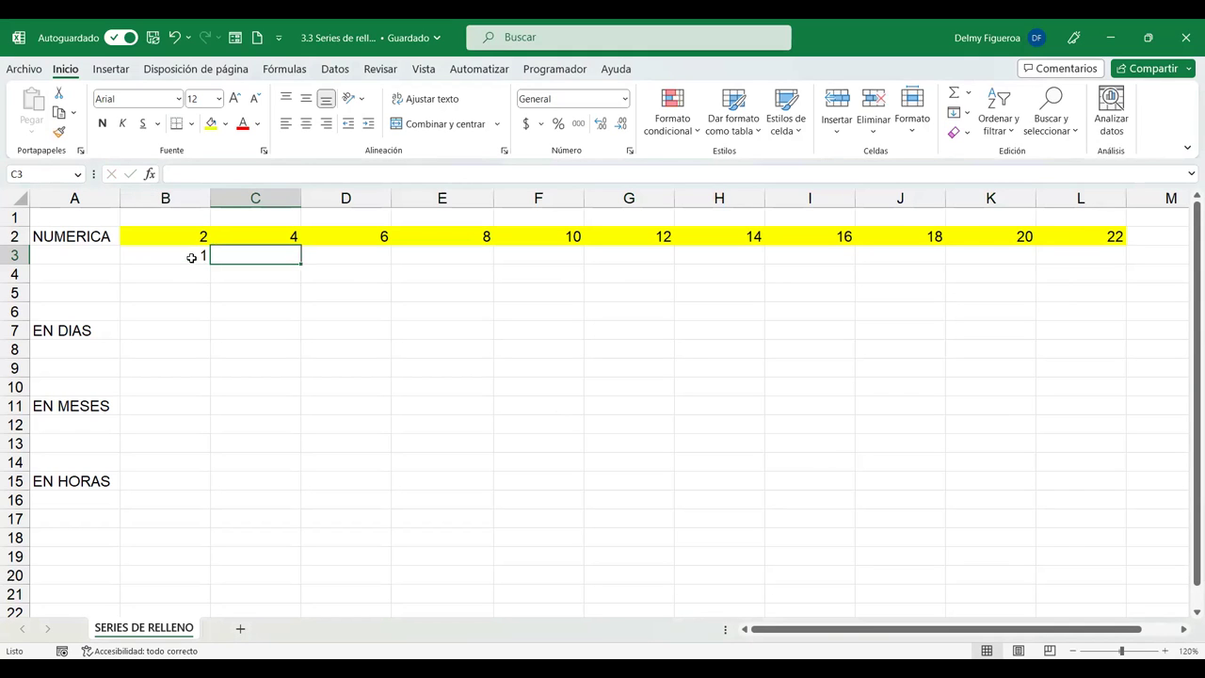
{"action": "left_click", "coordinate": [192, 261]}
{"action": "left_click_drag", "start_coordinate": [461, 256], "coordinate": [1068, 261]}
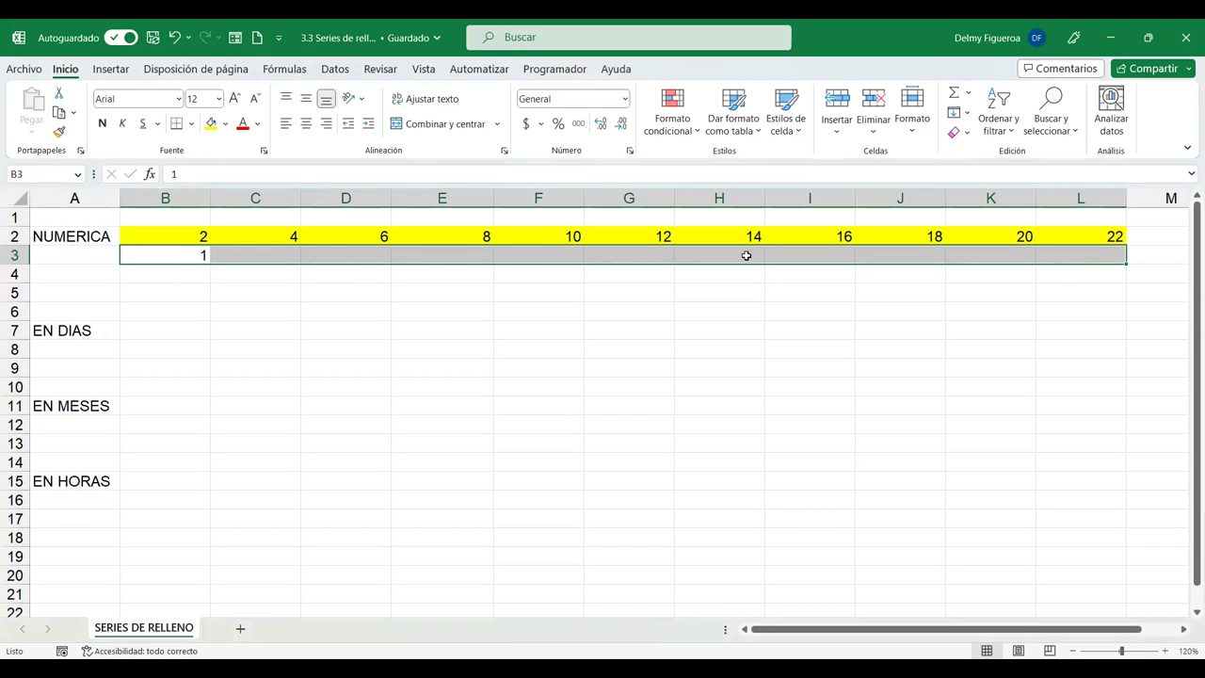
Fill B3:L3 as a Geométrica series with limit 10, giving 1, 2, 4, 8.
{"action": "left_click", "coordinate": [966, 113]}
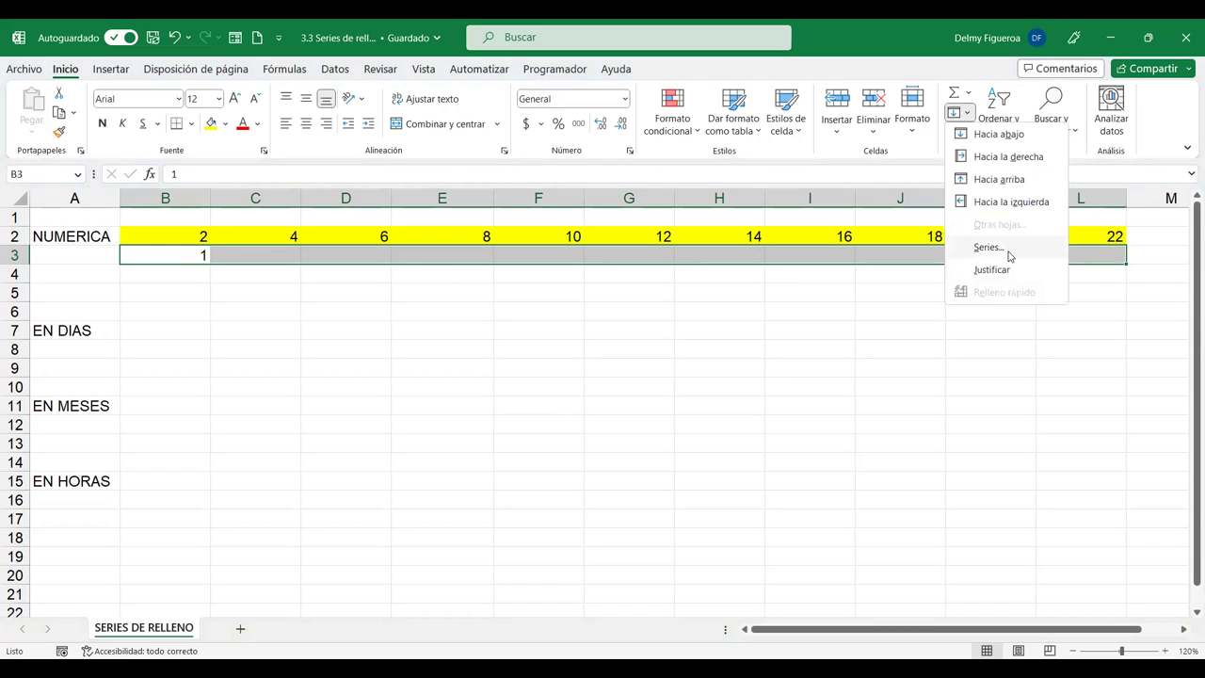
{"action": "left_click", "coordinate": [989, 246]}
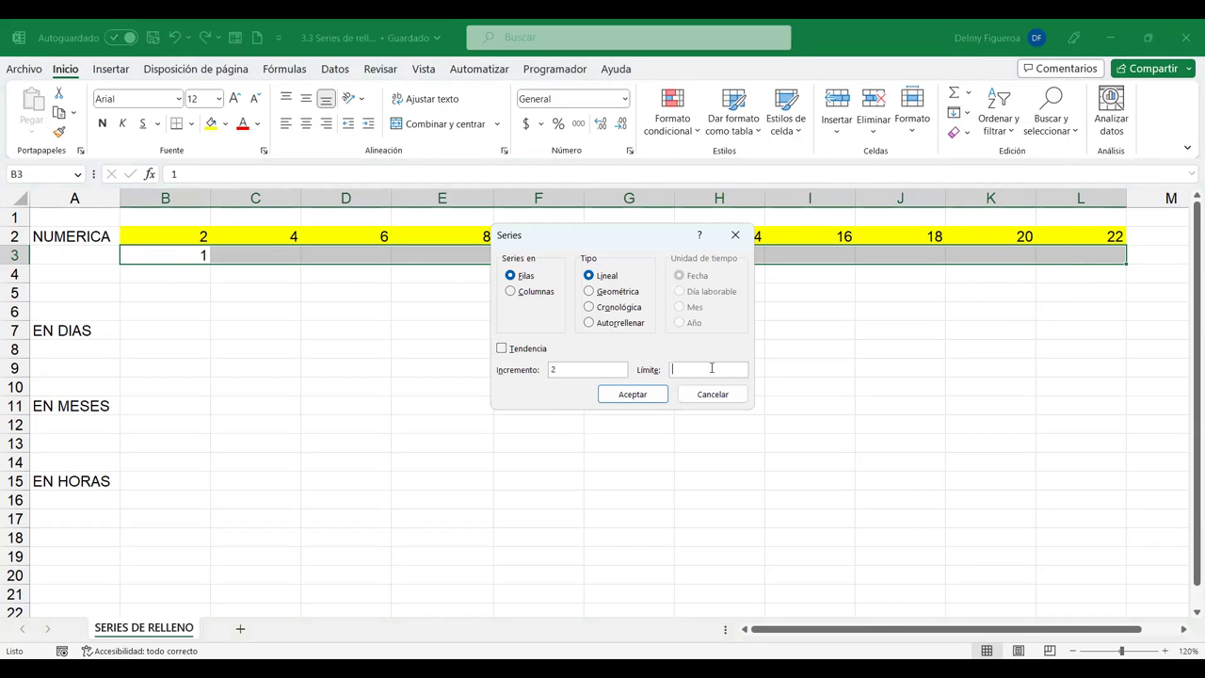
{"action": "left_click", "coordinate": [617, 292]}
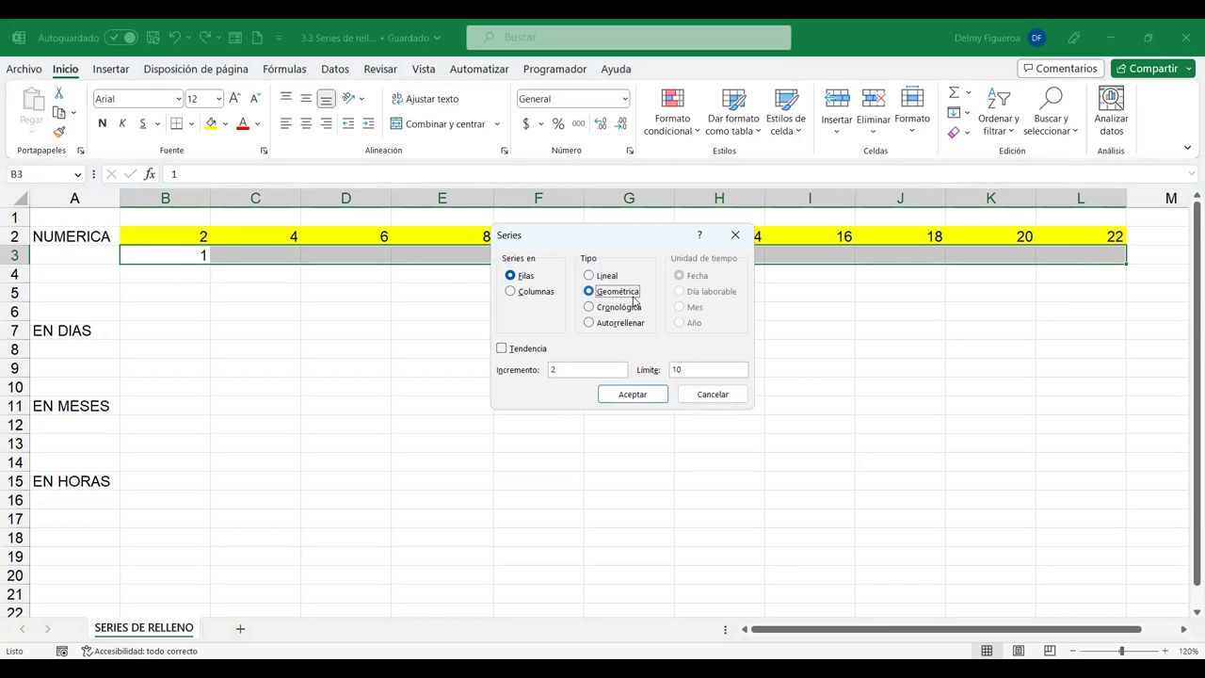
{"action": "left_click", "coordinate": [633, 393]}
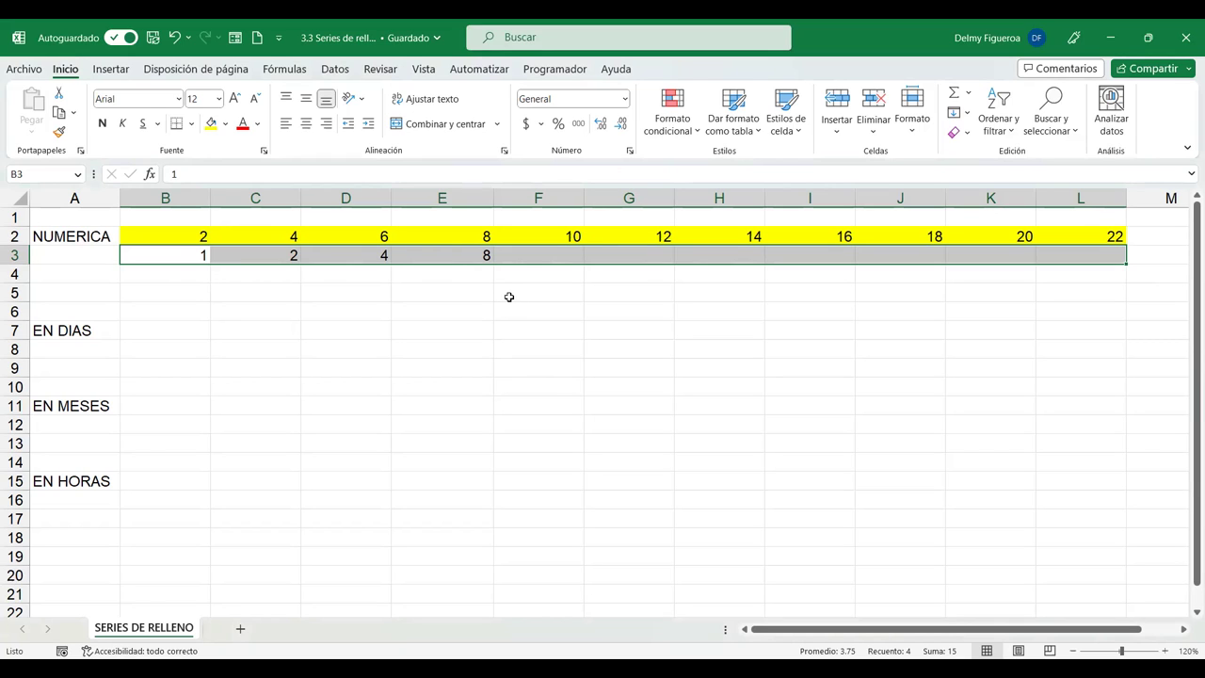
{"action": "left_click", "coordinate": [957, 114]}
Fill row 3 as a Geométrica series with increment 2 and no limit, up to 1024.
{"action": "left_click", "coordinate": [998, 249]}
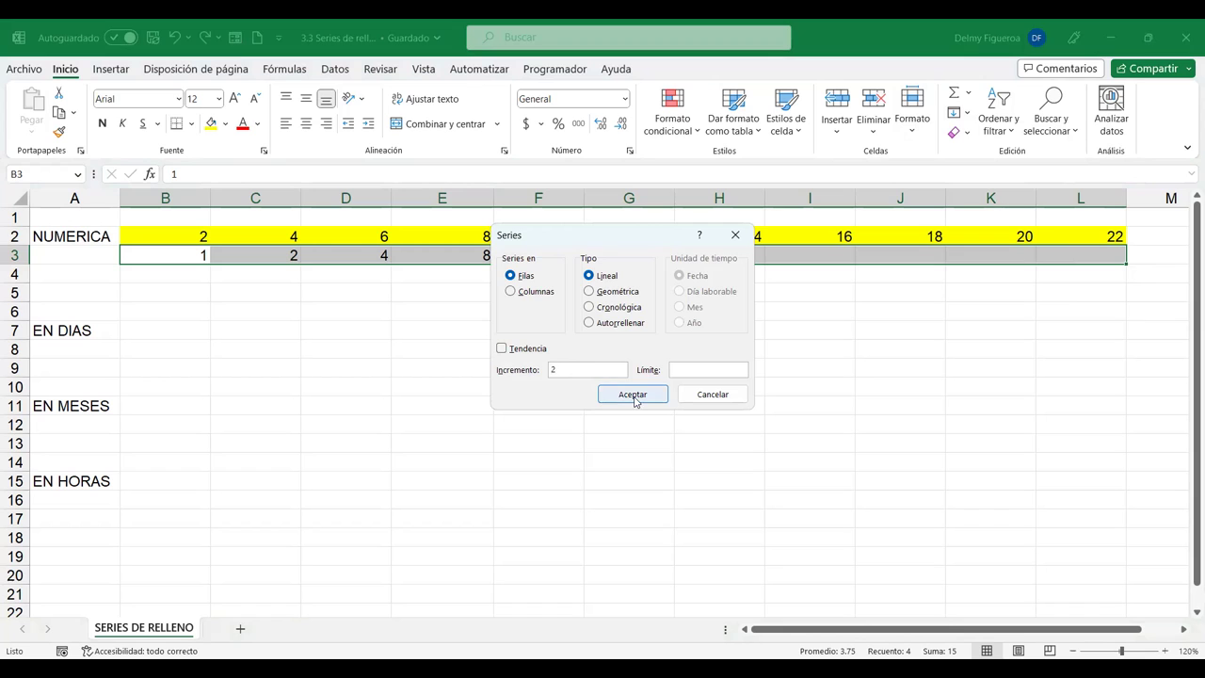
{"action": "left_click", "coordinate": [626, 296]}
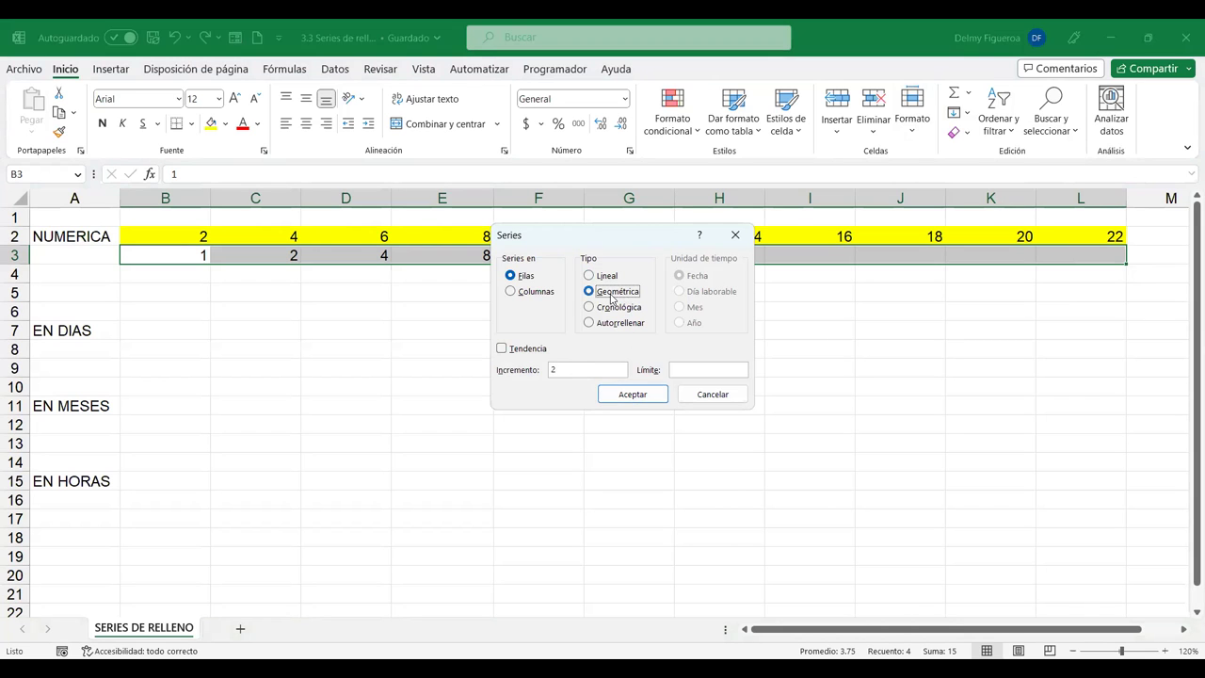
{"action": "left_click", "coordinate": [644, 397]}
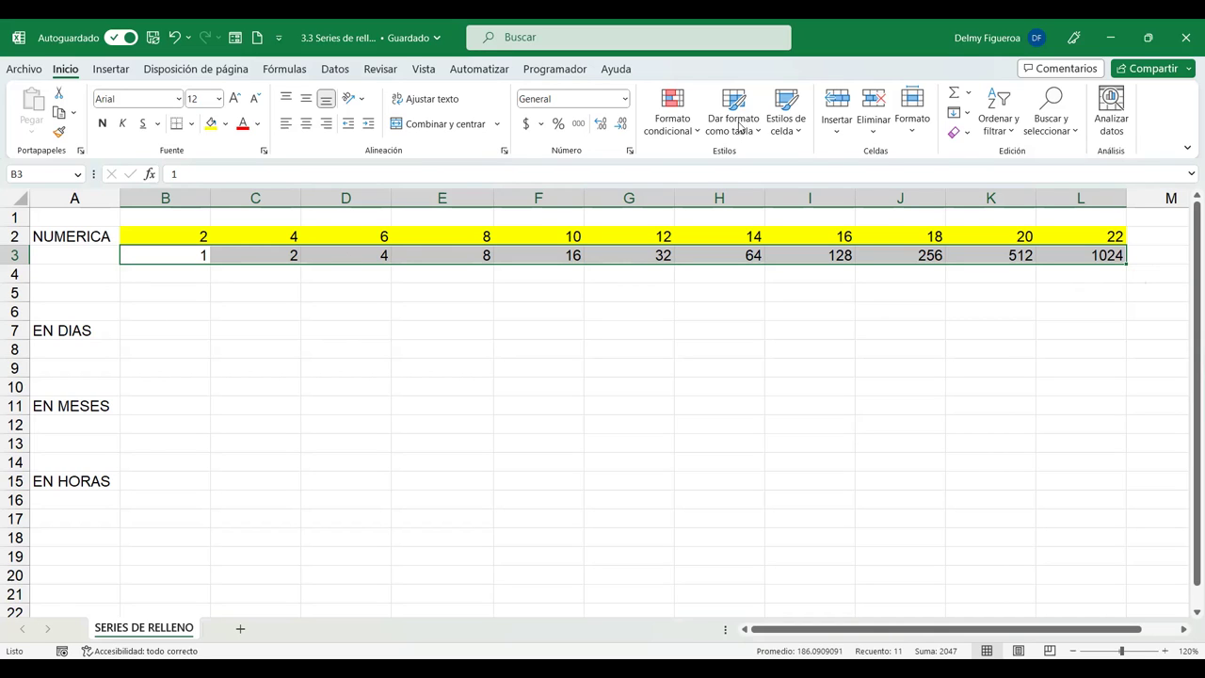
Check the Cronológica series type, cancel it, and pick cell B7.
{"action": "left_click", "coordinate": [956, 115]}
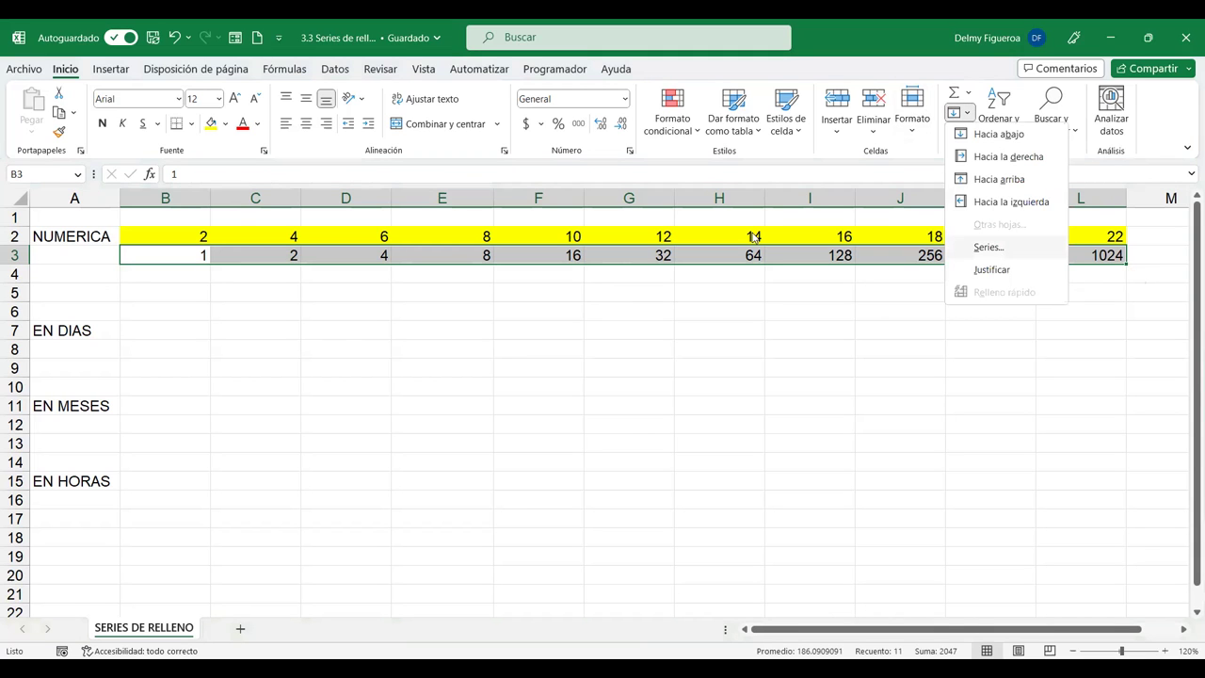
{"action": "key", "text": "s"}
{"action": "left_click", "coordinate": [628, 311]}
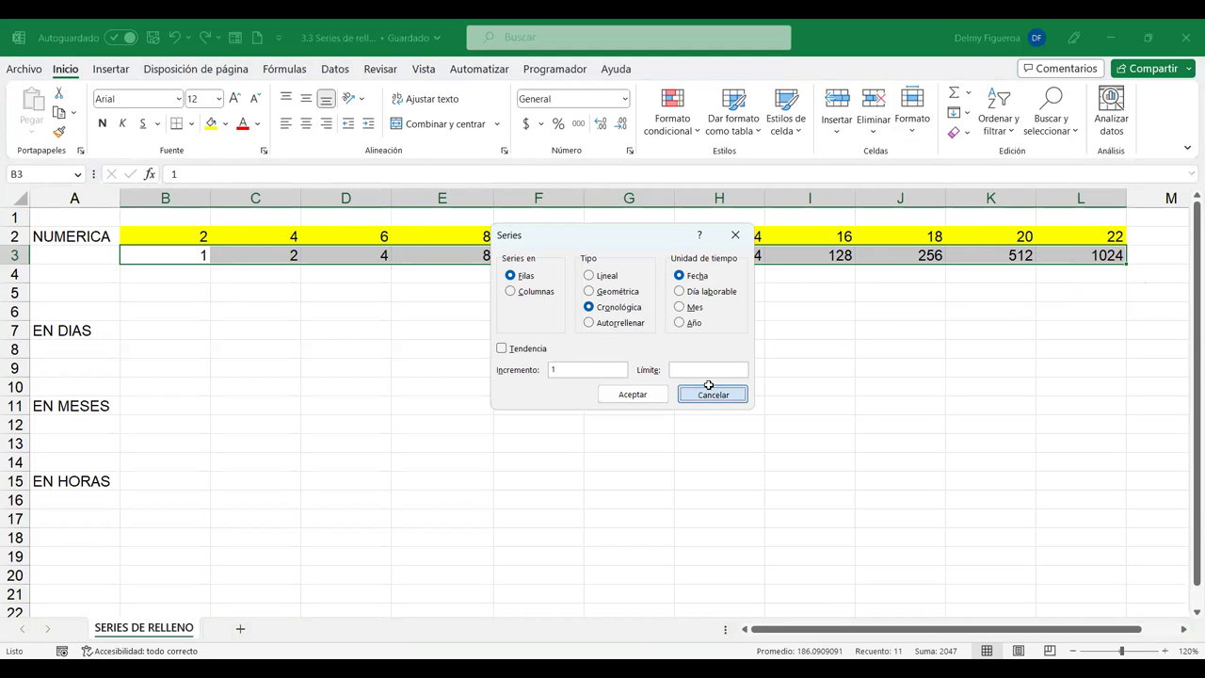
{"action": "left_click", "coordinate": [713, 395]}
{"action": "left_click", "coordinate": [152, 331]}
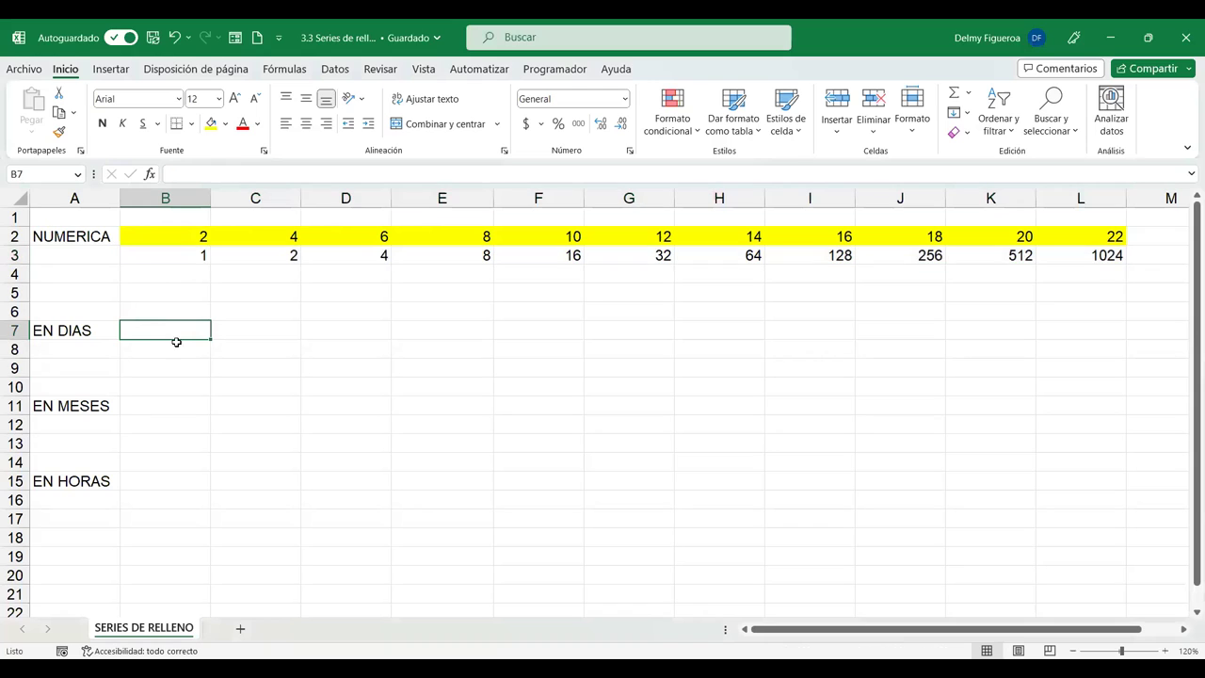
Enter miércoles in B7 and drag it across B7:L7.
{"action": "left_click", "coordinate": [181, 273]}
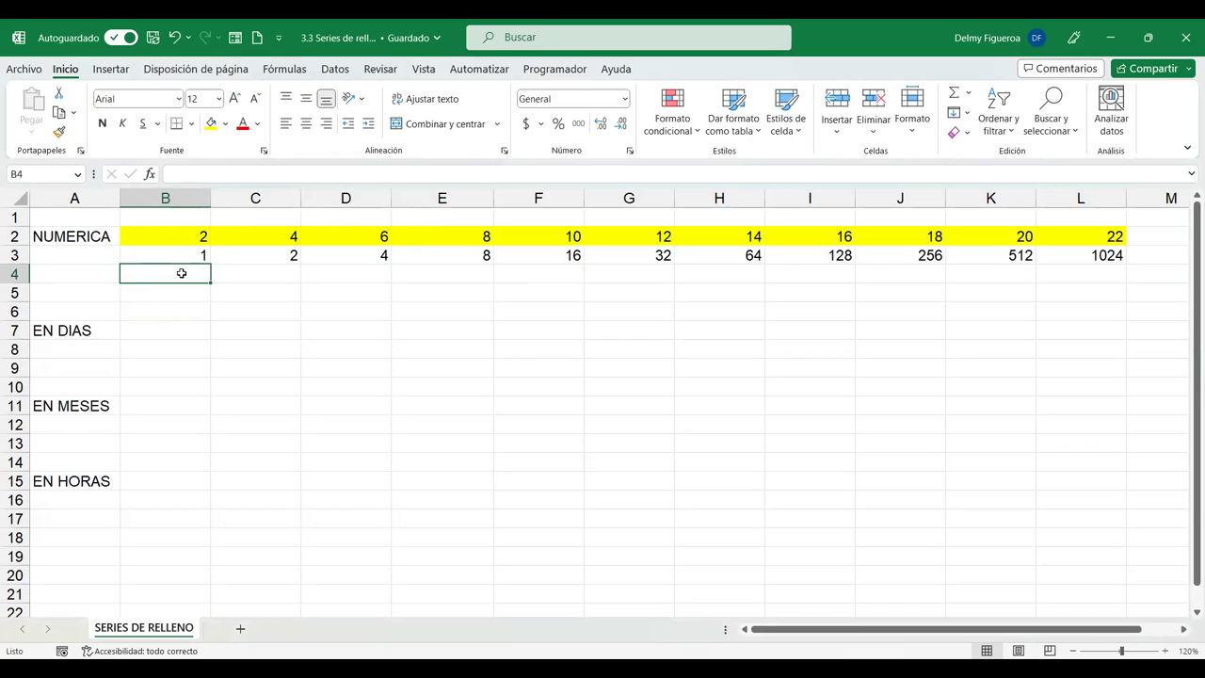
{"action": "left_click", "coordinate": [182, 329]}
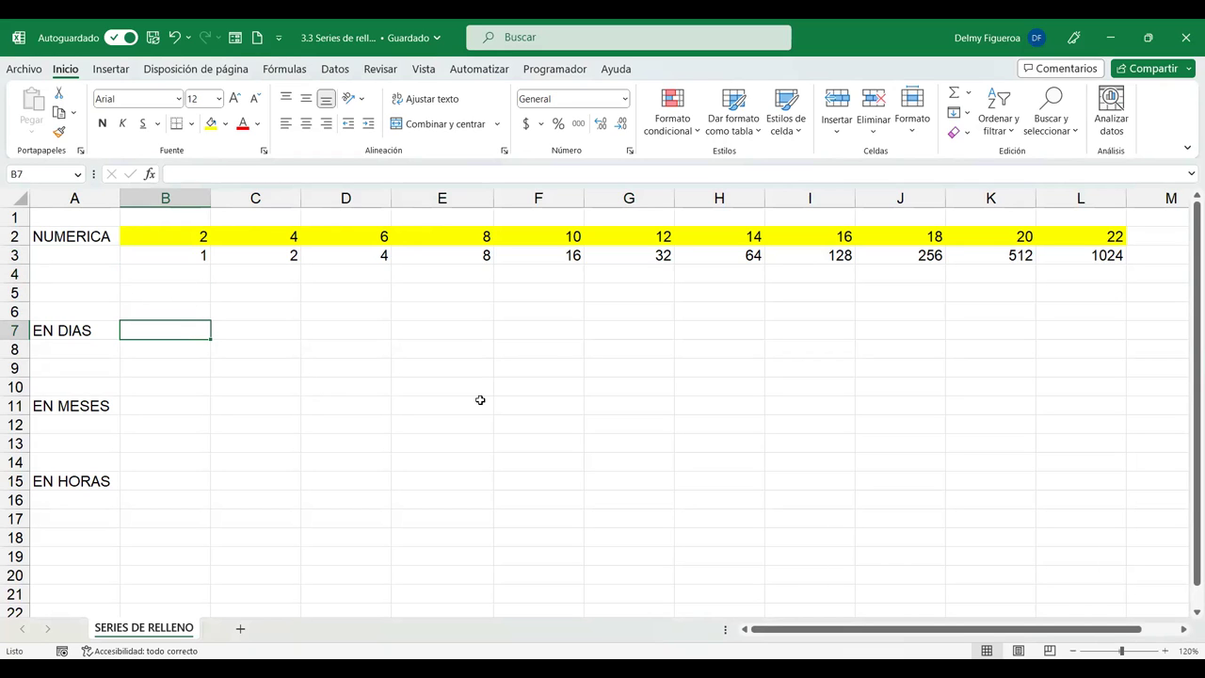
{"action": "type", "text": "miércoles"}
{"action": "key", "text": "Return"}
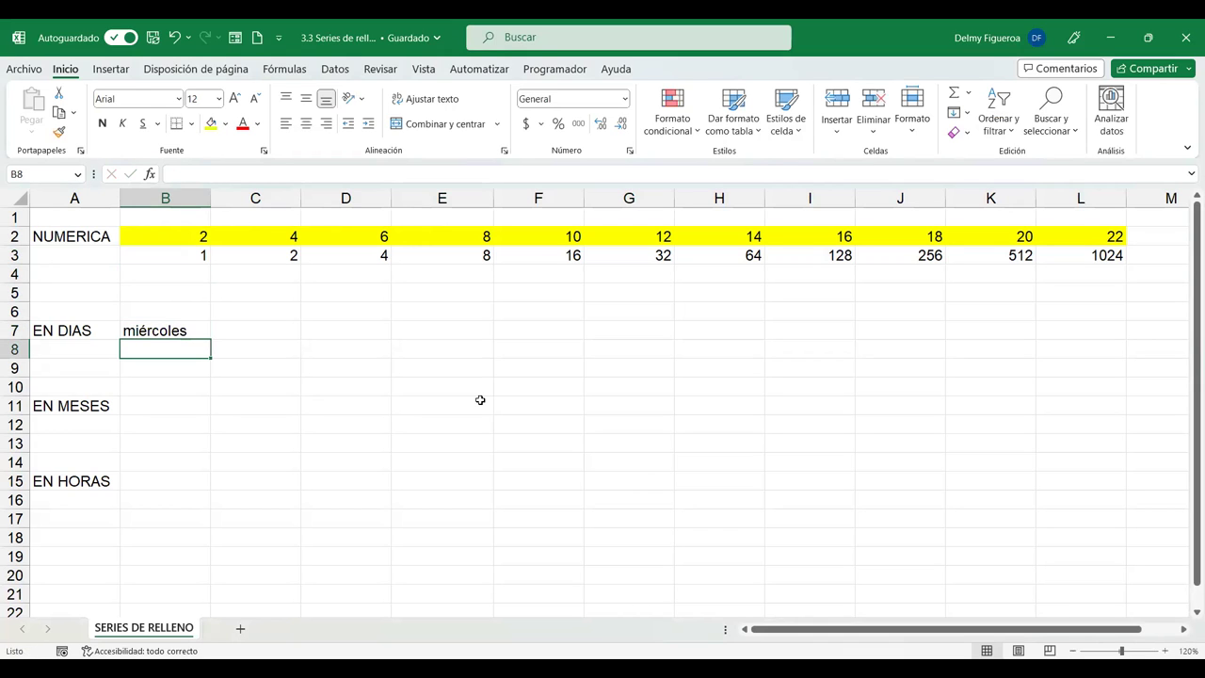
{"action": "left_click", "coordinate": [188, 330]}
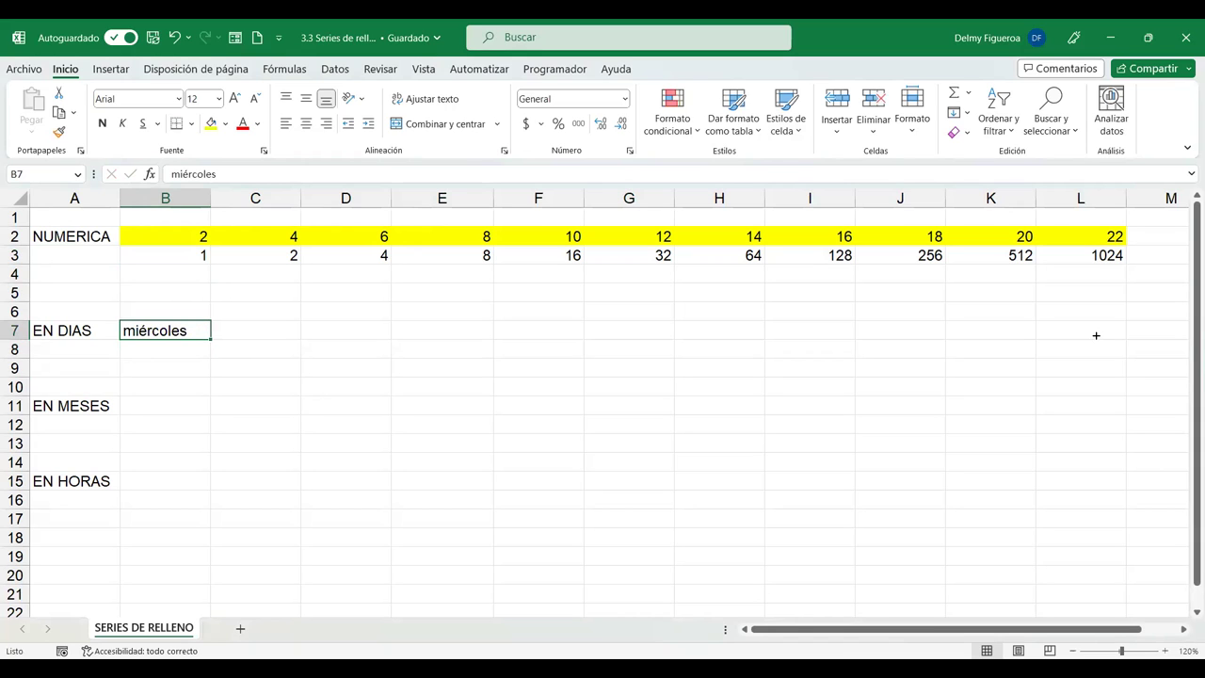
{"action": "left_click_drag", "start_coordinate": [1096, 334], "coordinate": [1088, 336]}
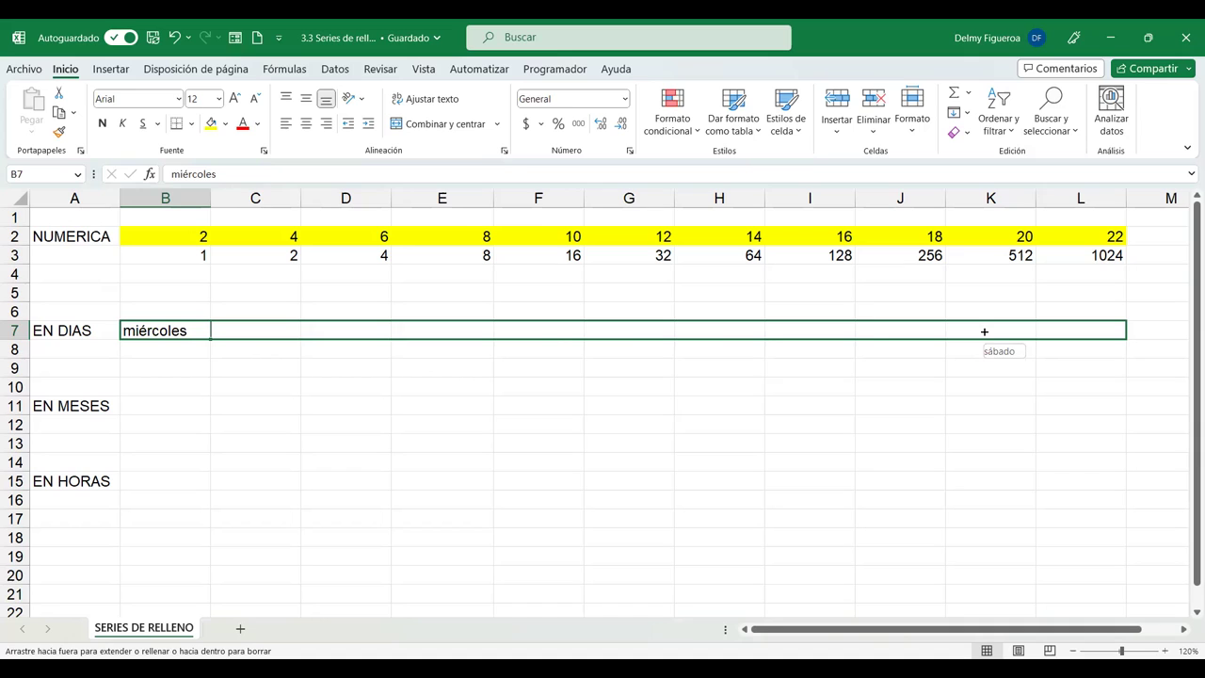
{"action": "left_click_drag", "start_coordinate": [1110, 331], "coordinate": [1110, 330]}
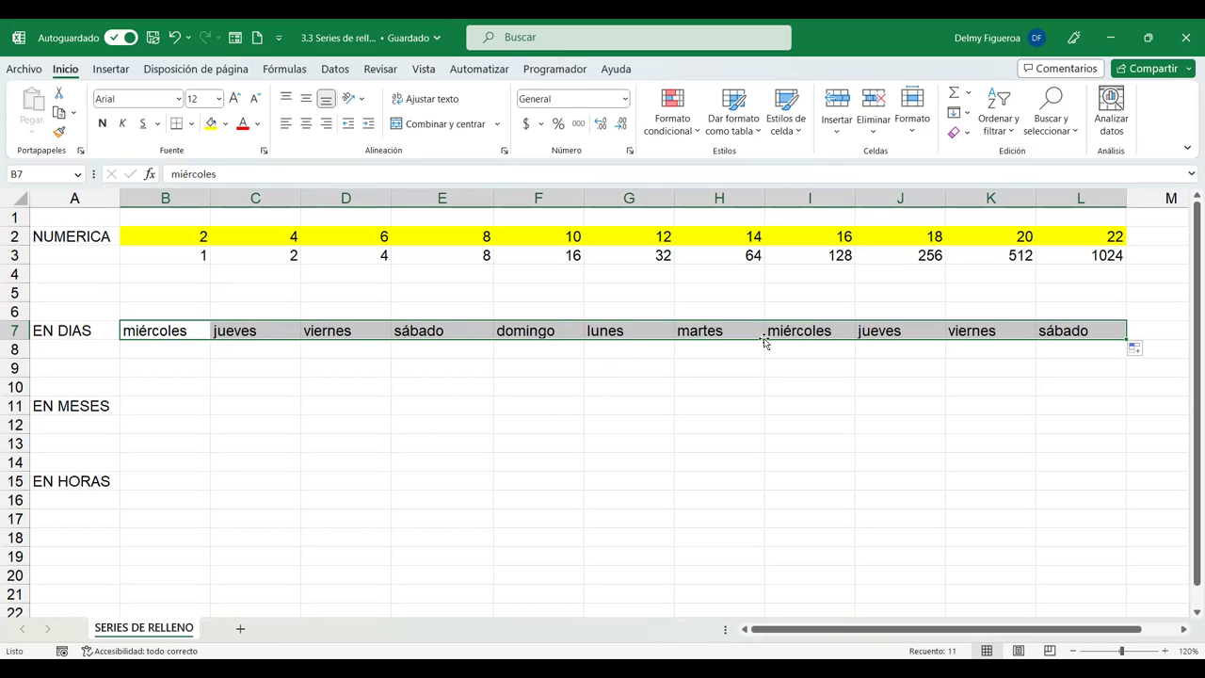
Try the Auto Fill Options on row 7, including weekdays only and copying miércoles.
{"action": "left_click", "coordinate": [1148, 352]}
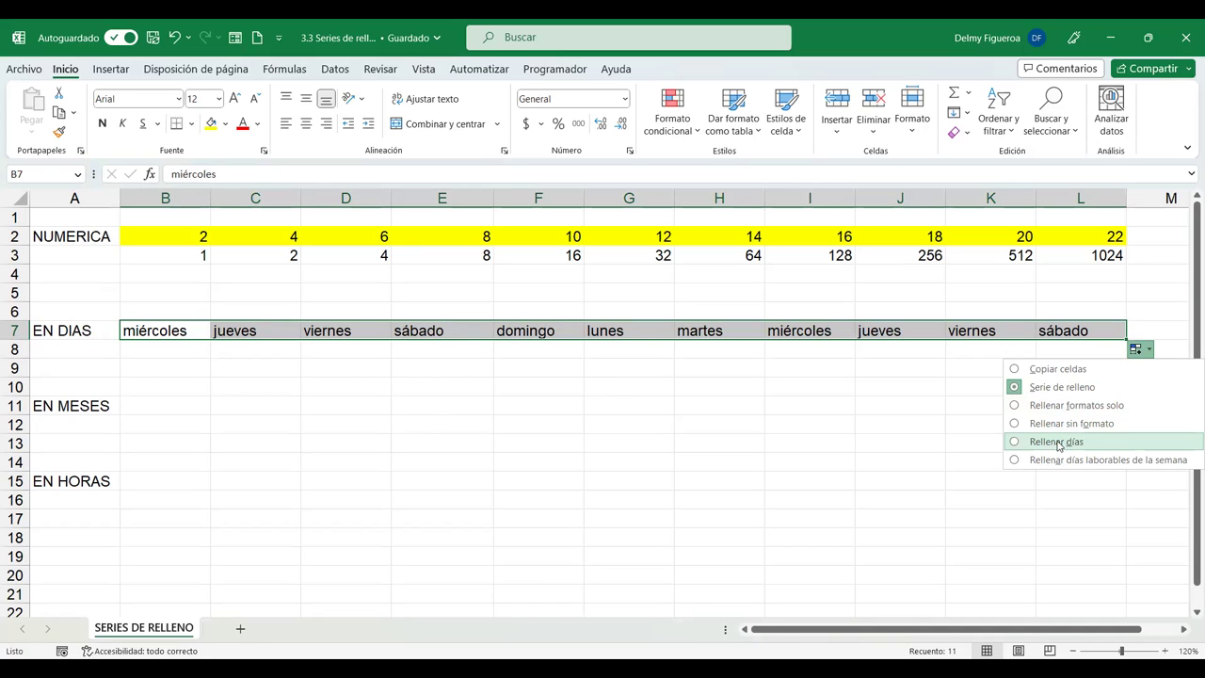
{"action": "left_click", "coordinate": [1056, 442]}
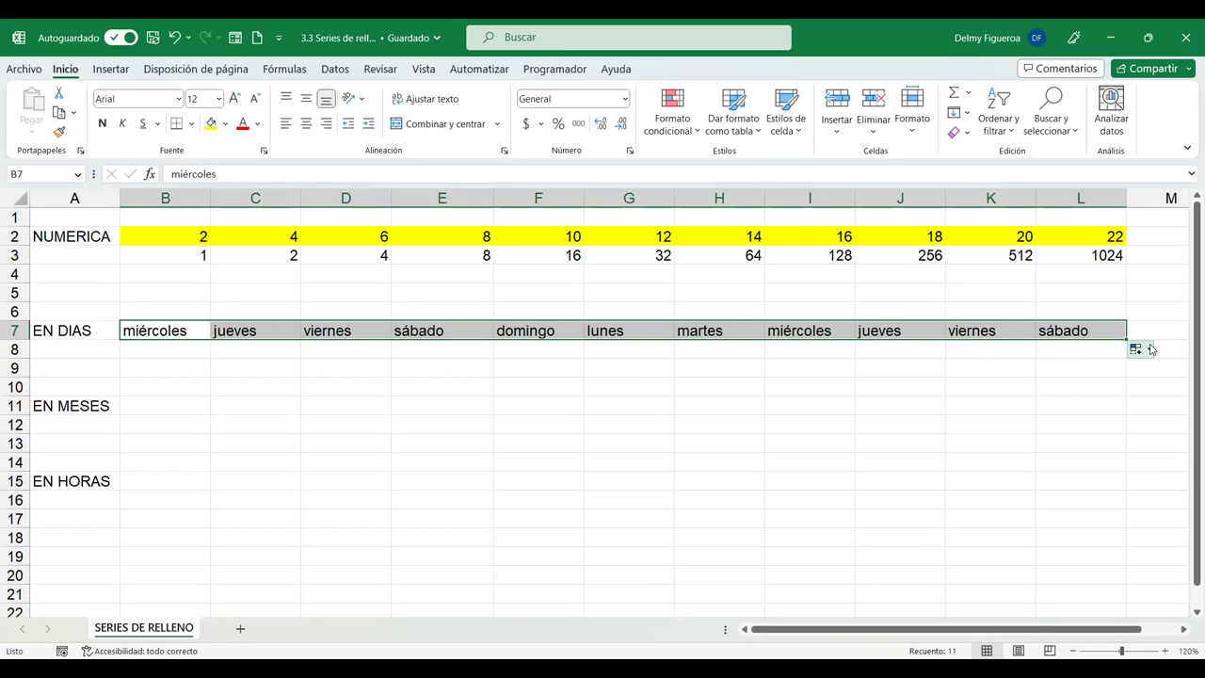
{"action": "left_click", "coordinate": [1149, 349]}
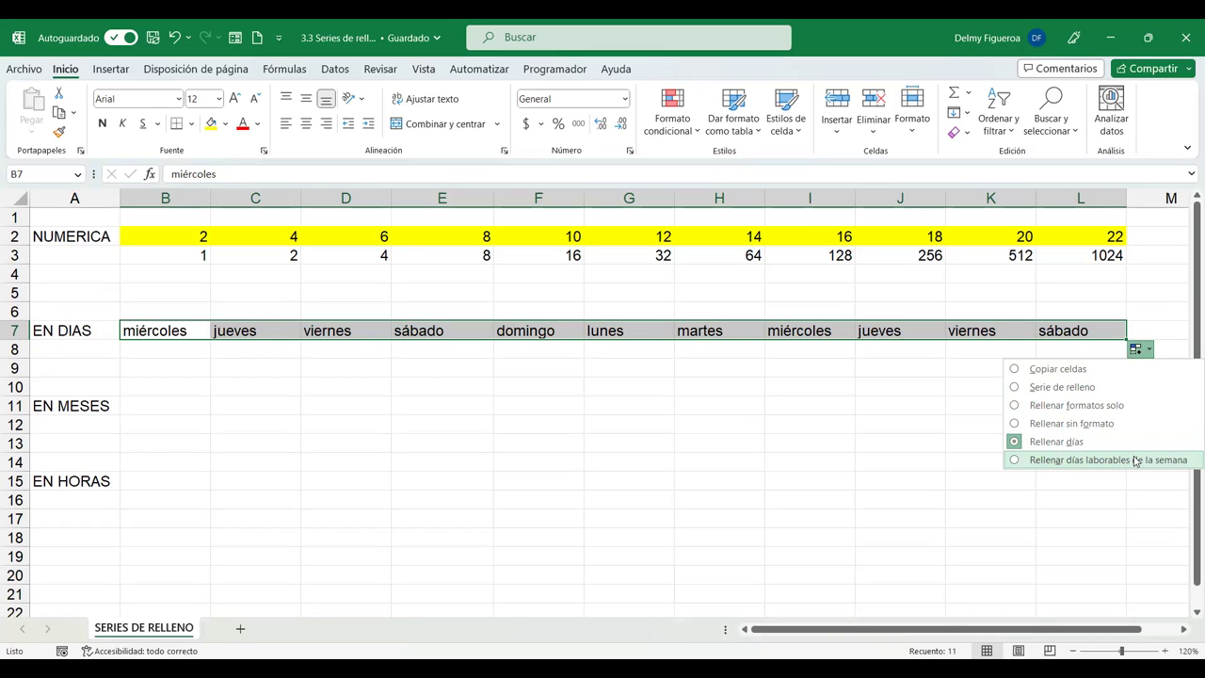
{"action": "left_click", "coordinate": [1135, 460]}
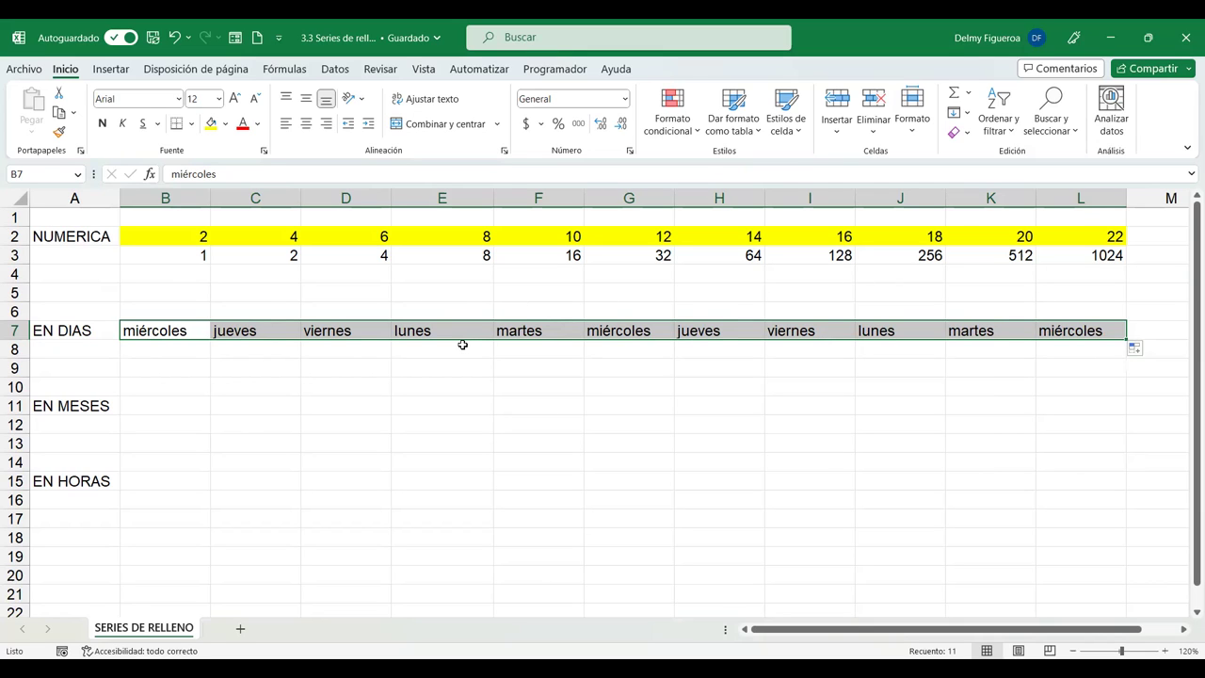
{"action": "left_click", "coordinate": [1140, 349]}
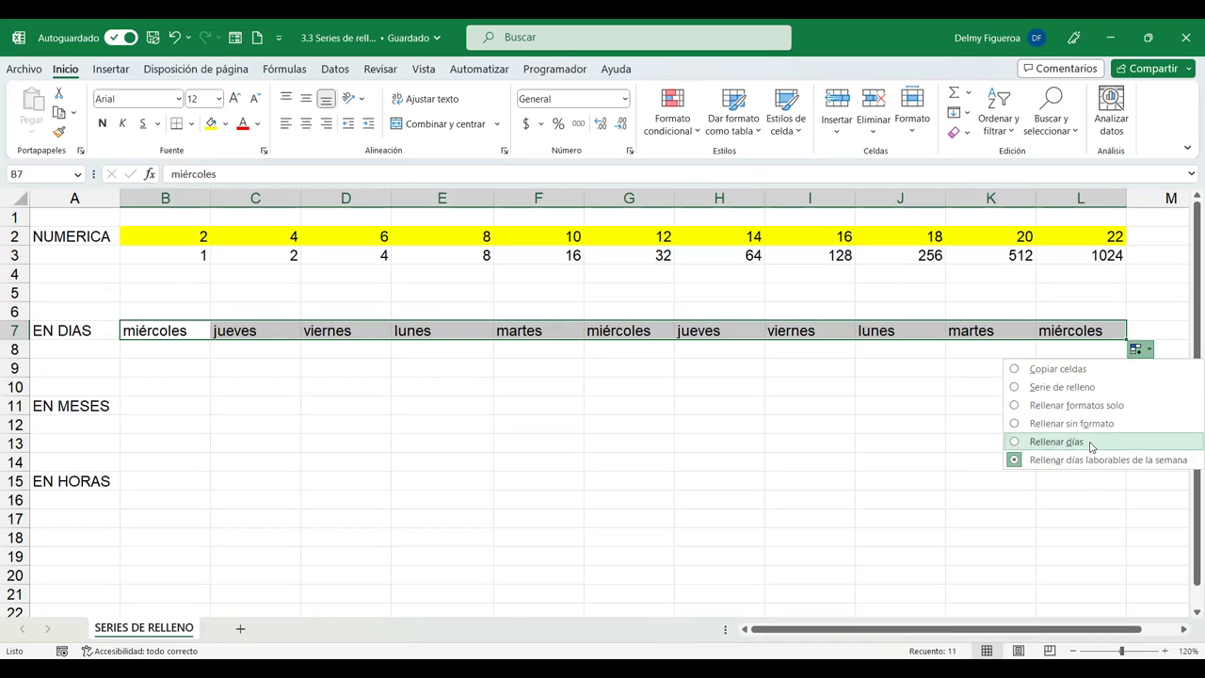
{"action": "left_click", "coordinate": [1054, 370]}
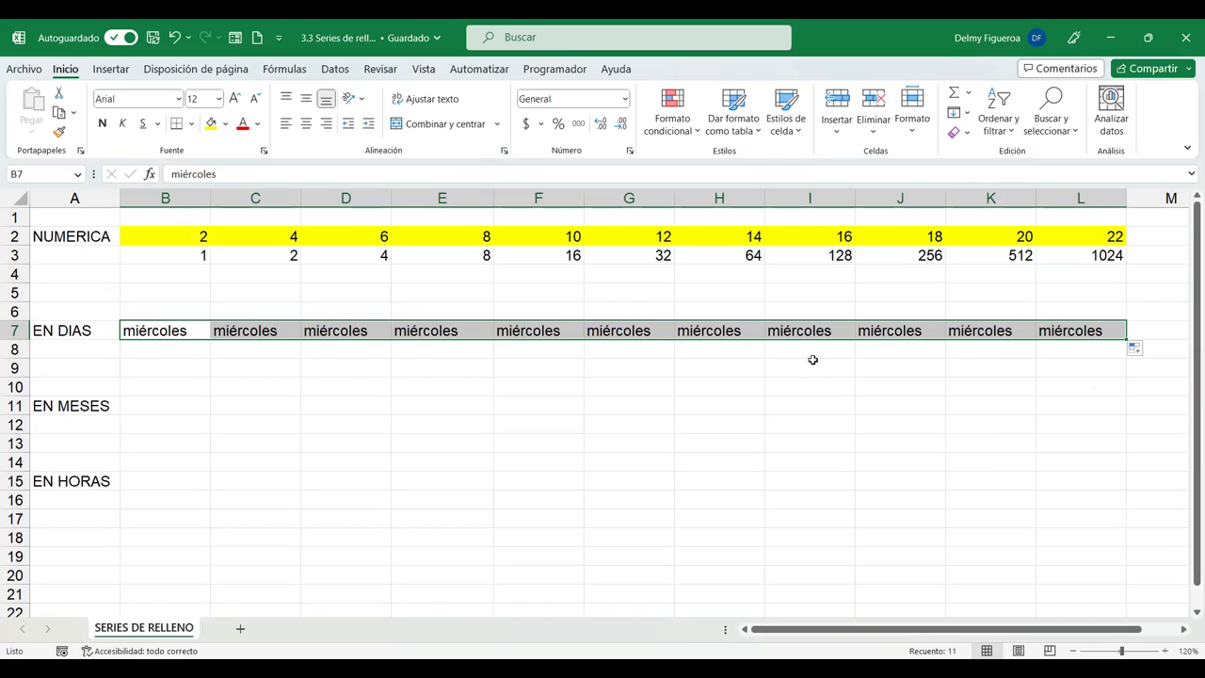
Choose Serie de relleno so row 7 runs miércoles to sábado, then select B8.
{"action": "left_click", "coordinate": [1148, 350]}
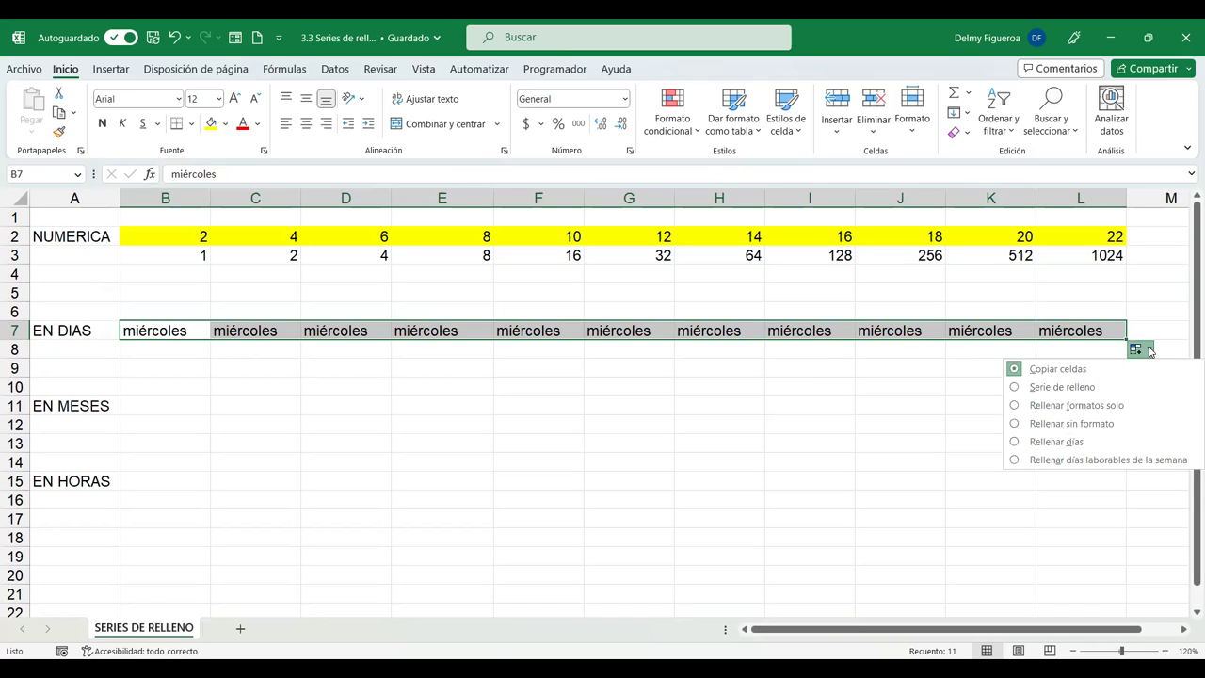
{"action": "left_click", "coordinate": [1062, 387]}
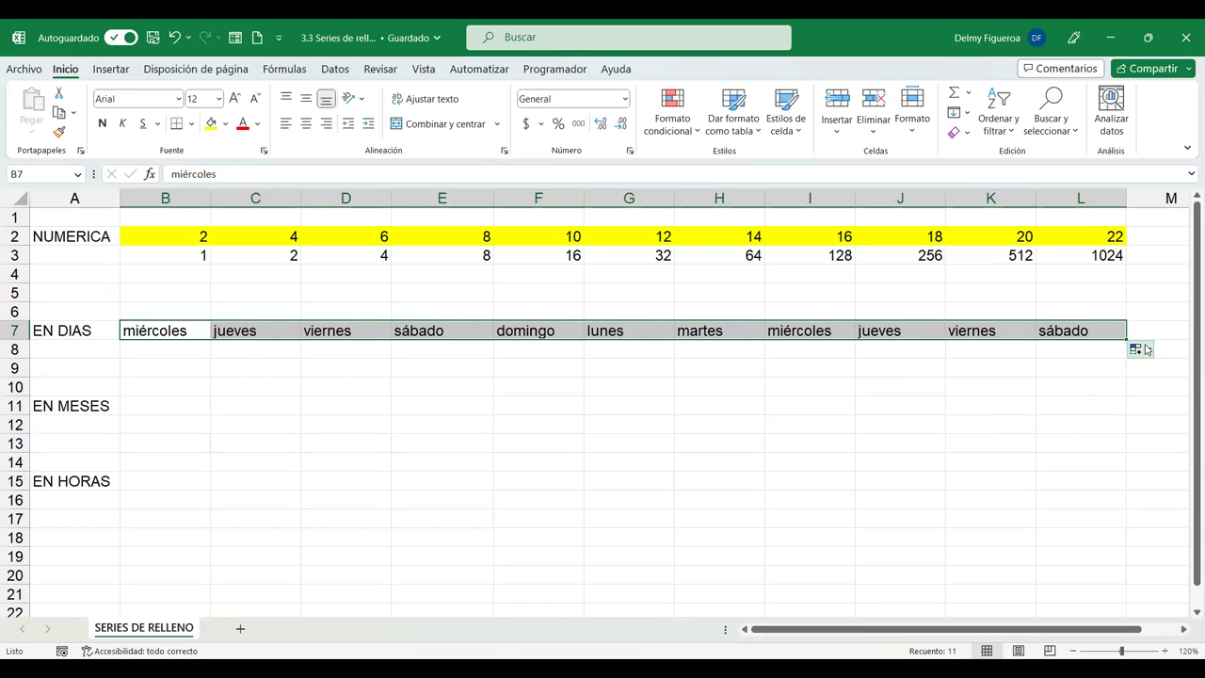
{"action": "left_click", "coordinate": [1141, 348]}
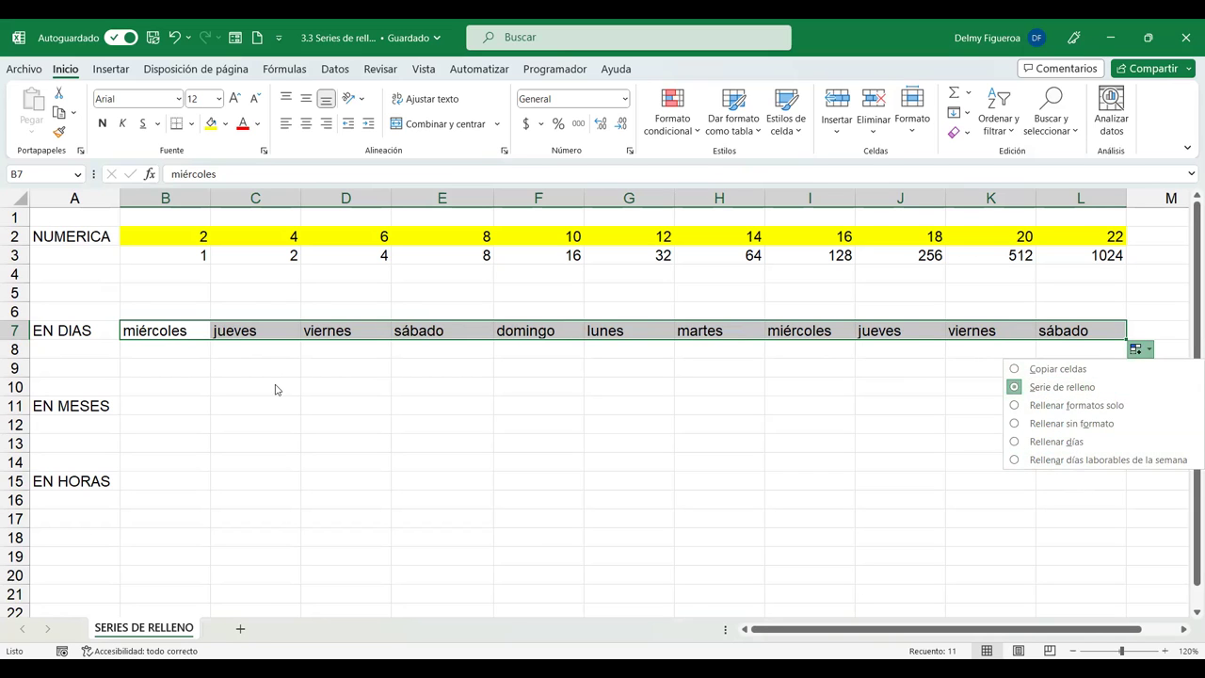
{"action": "left_click", "coordinate": [216, 348]}
{"action": "left_click", "coordinate": [168, 350]}
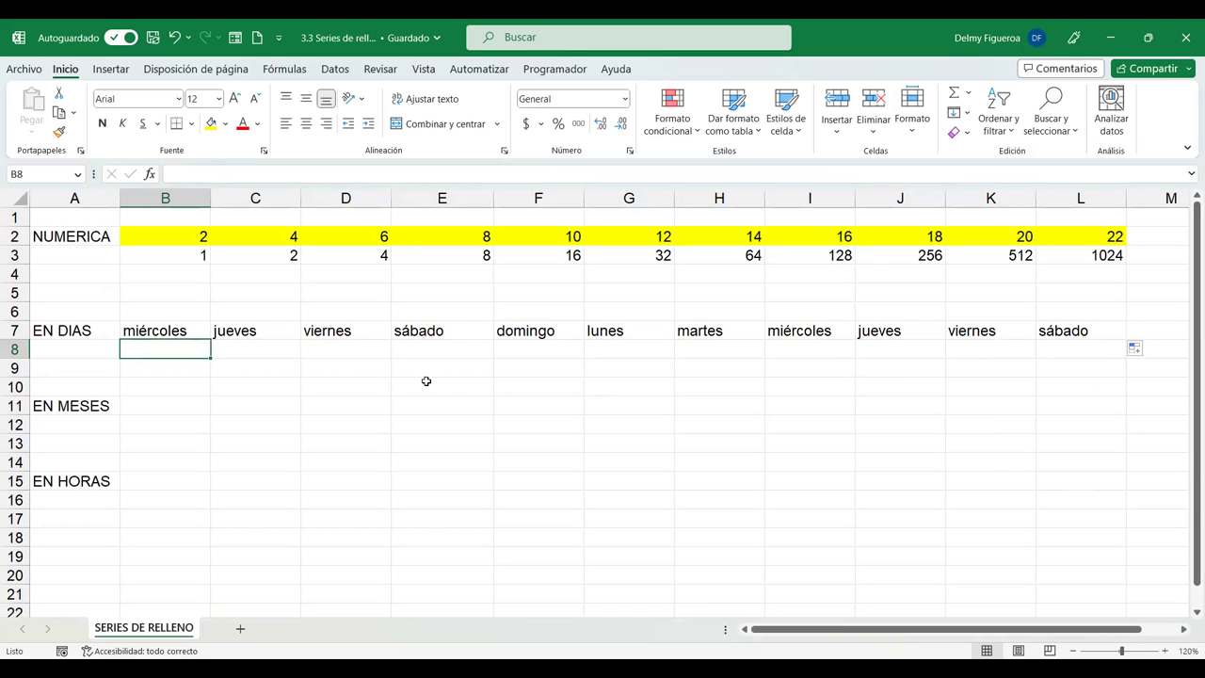
Enter miércoles in B8 and viernes in C8.
{"action": "left_click", "coordinate": [426, 380]}
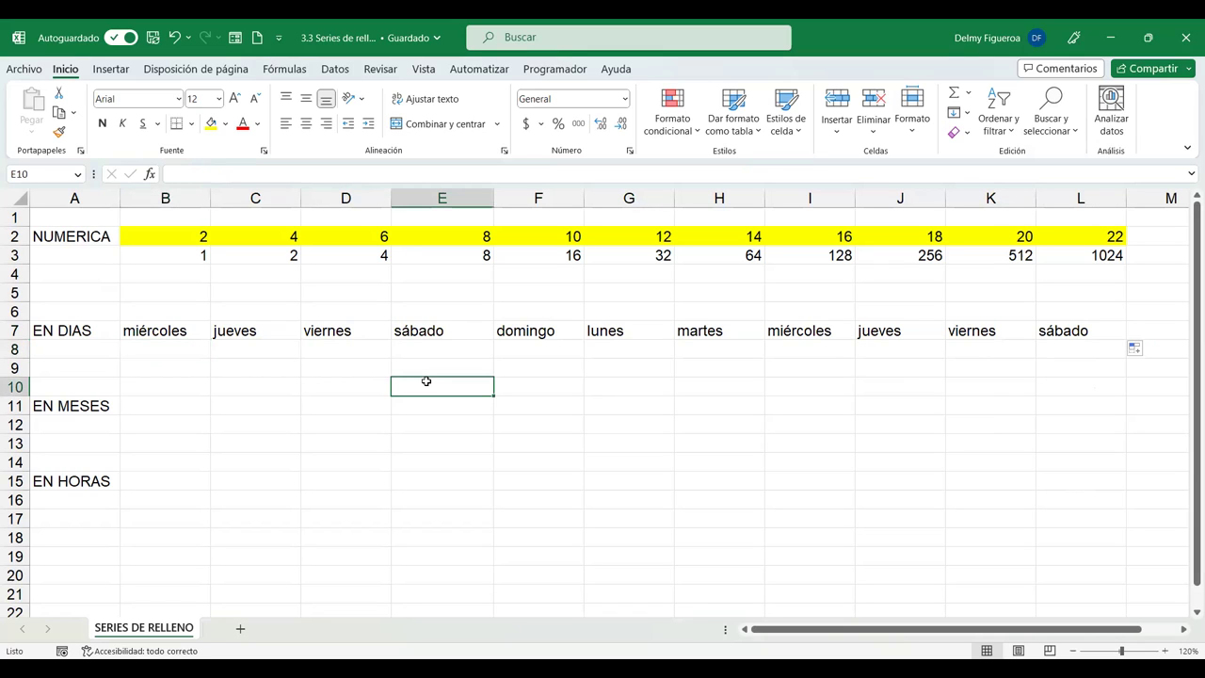
{"action": "left_click", "coordinate": [169, 347]}
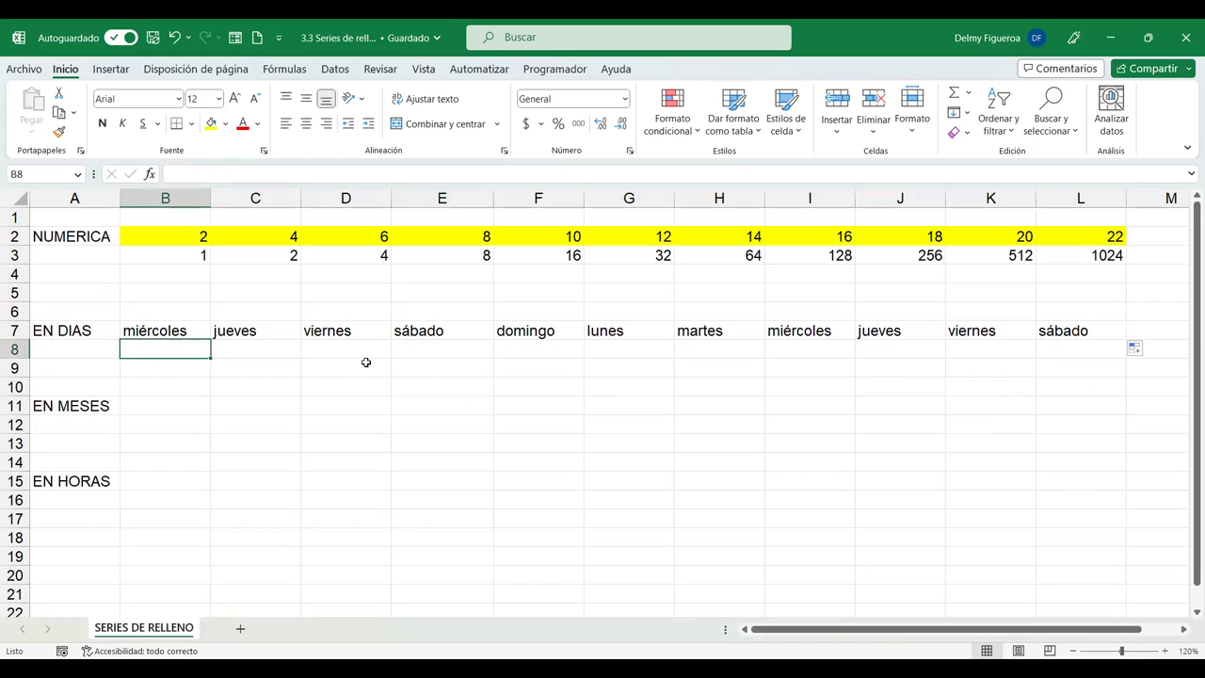
{"action": "type", "text": "miércoles"}
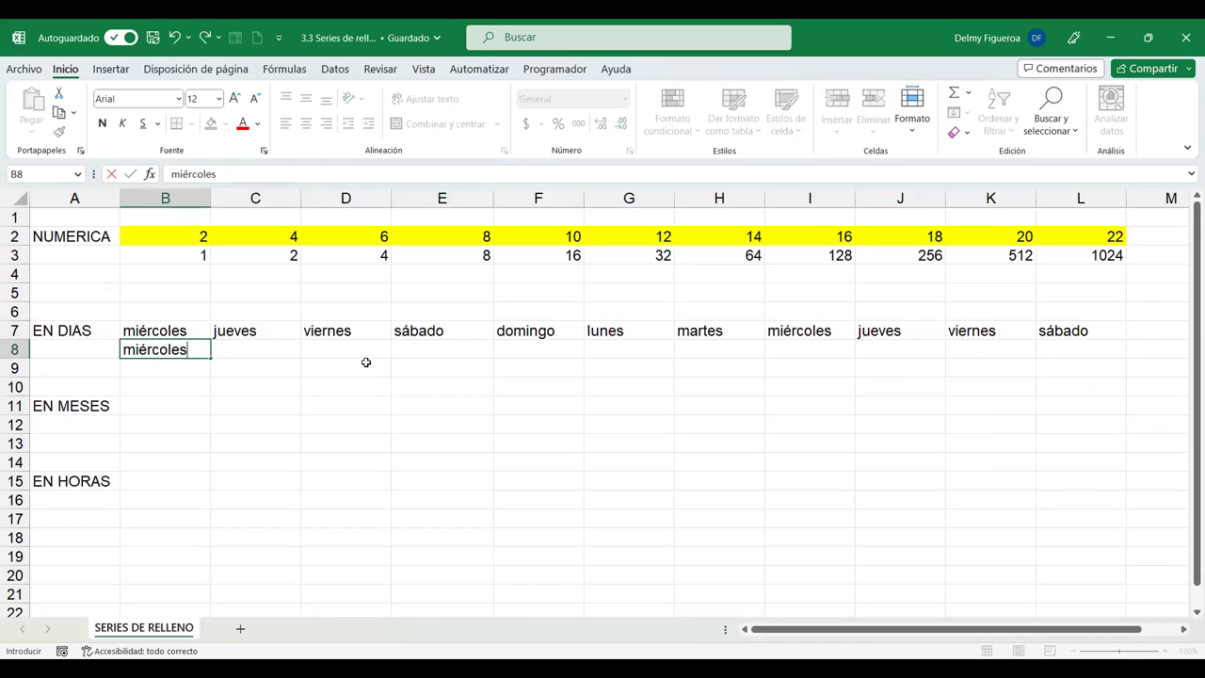
{"action": "key", "text": "Tab"}
{"action": "type", "text": "viernes"}
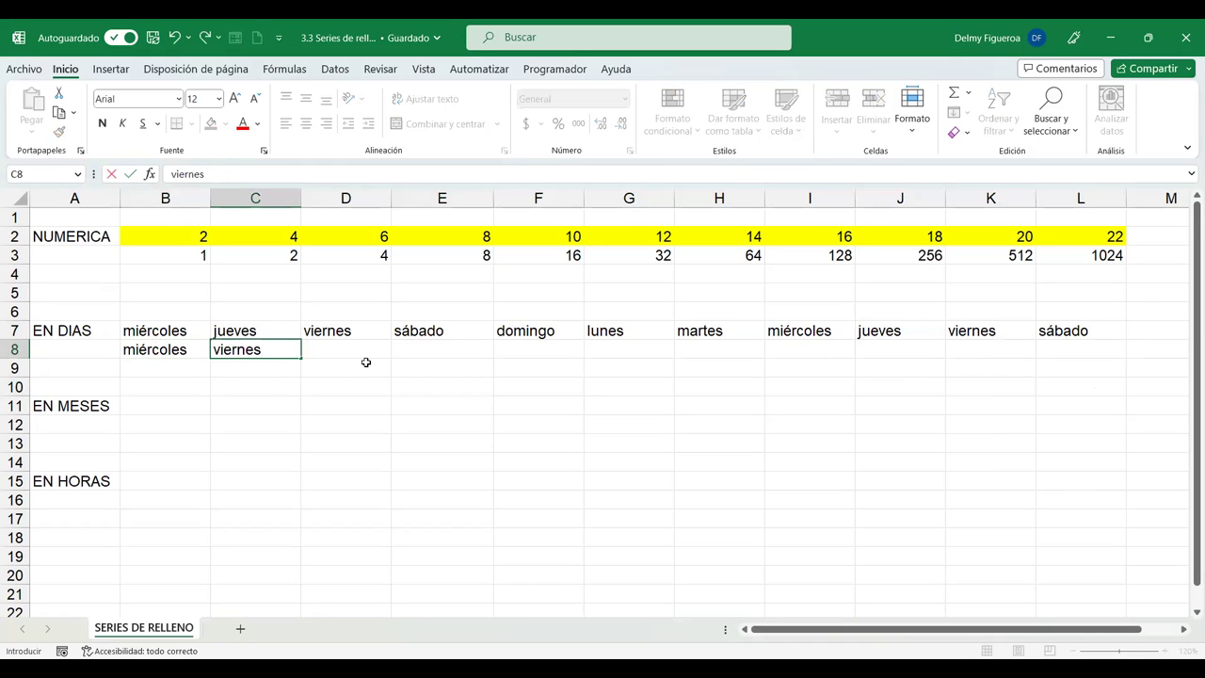
{"action": "key", "text": "Return"}
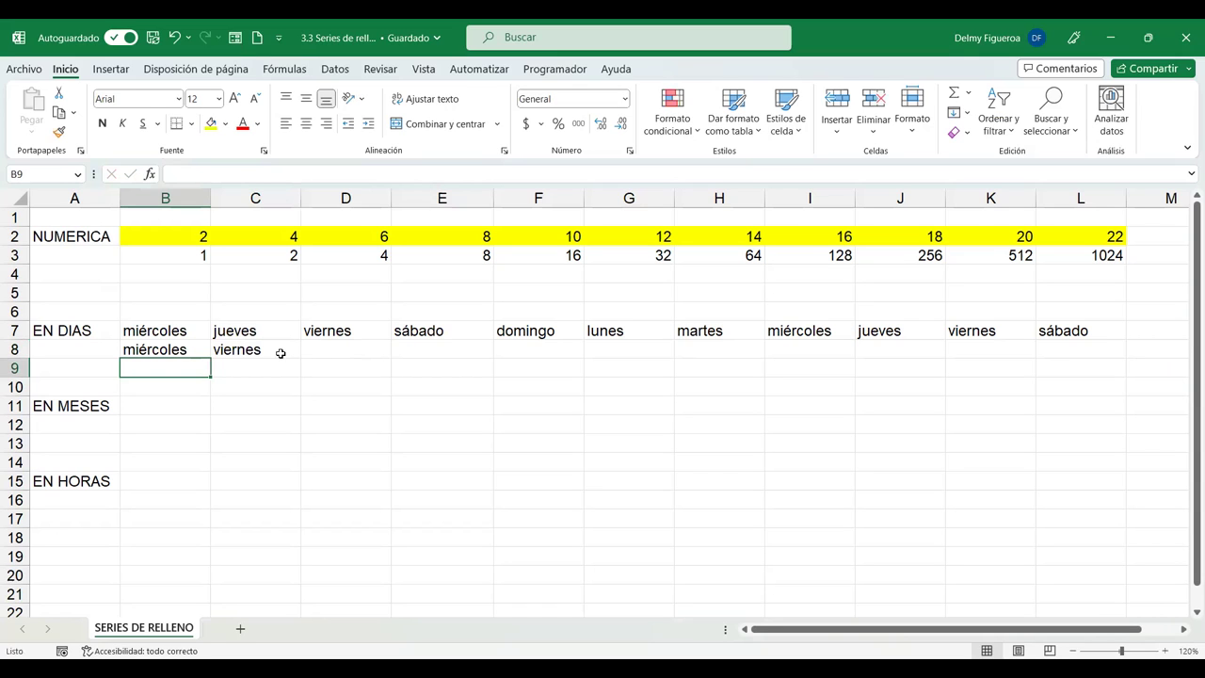
Fill B8:L8 with every-other-day weekdays through martes, then type mié in B9.
{"action": "left_click", "coordinate": [198, 330]}
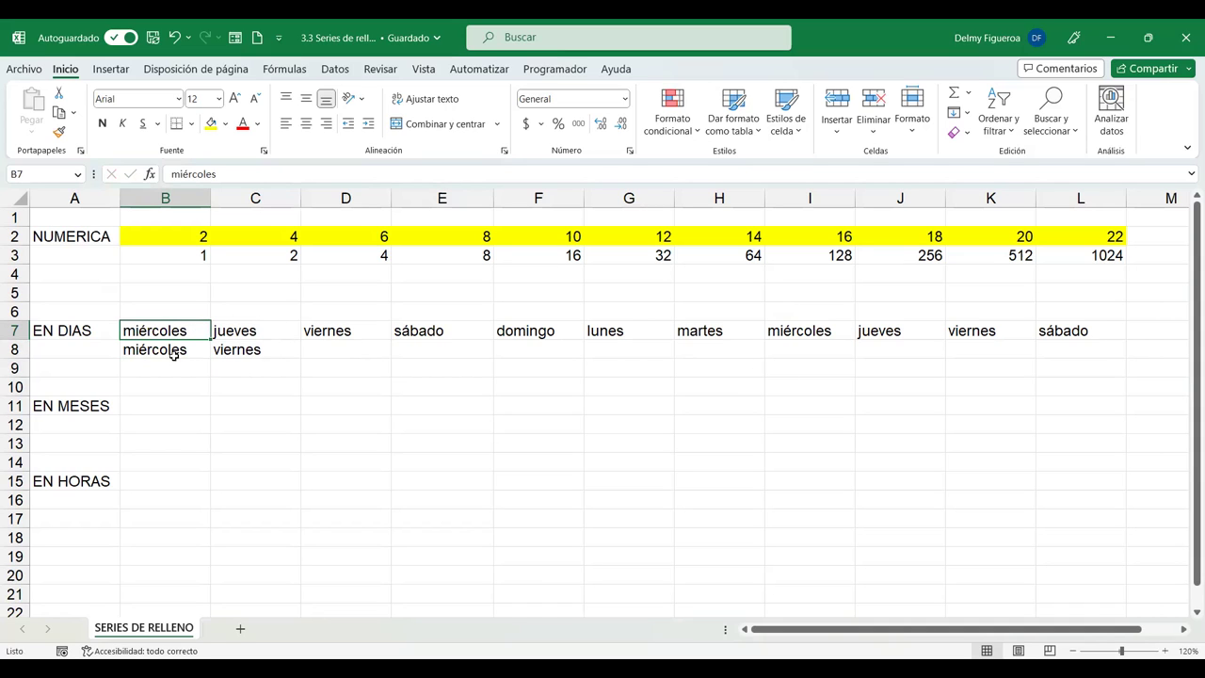
{"action": "left_click_drag", "start_coordinate": [176, 348], "coordinate": [226, 348]}
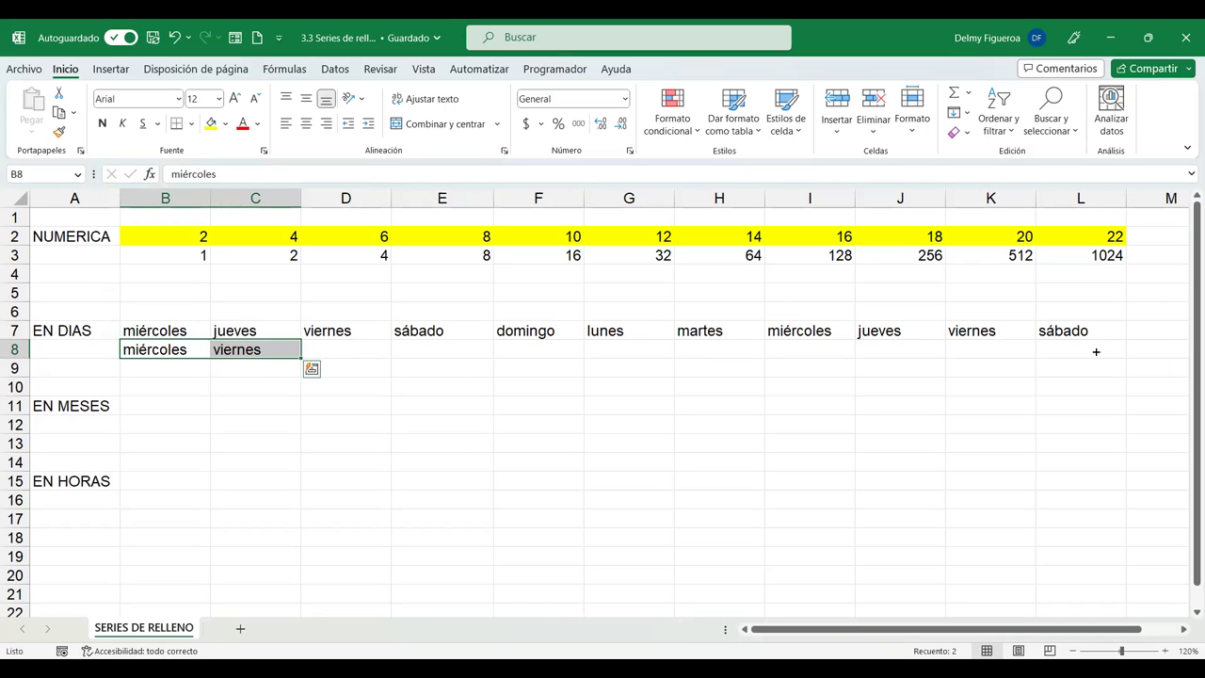
{"action": "left_click_drag", "start_coordinate": [302, 358], "coordinate": [1096, 351]}
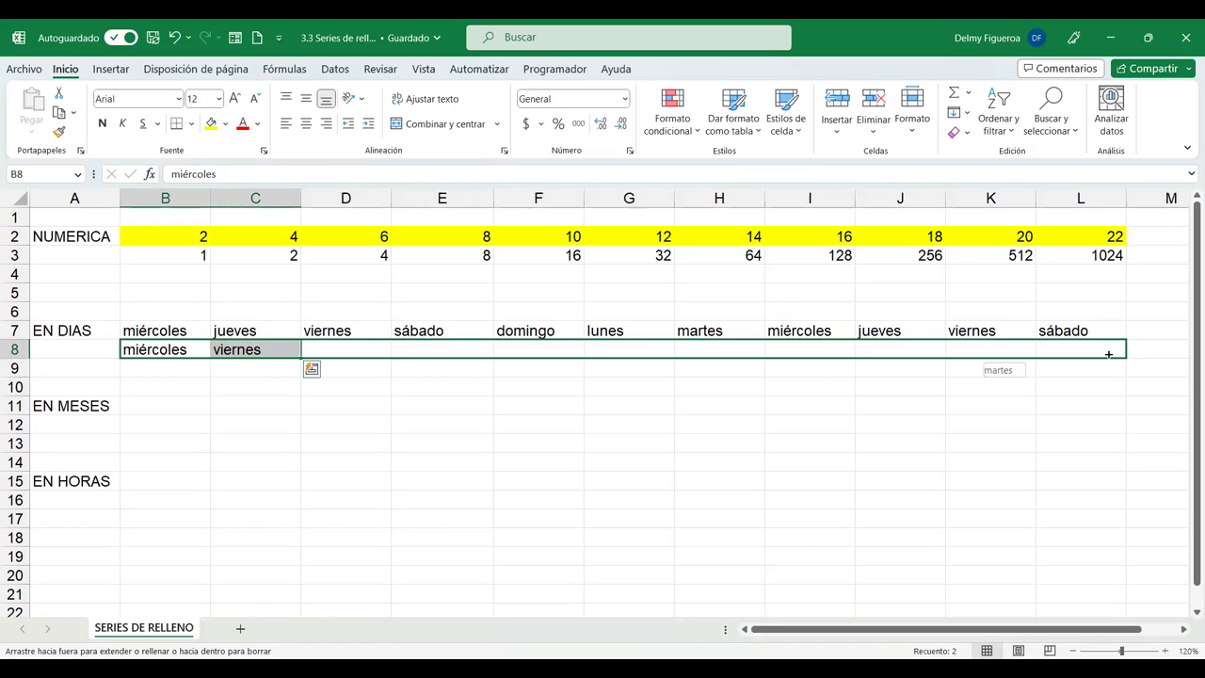
{"action": "left_click_drag", "start_coordinate": [1109, 354], "coordinate": [1107, 354]}
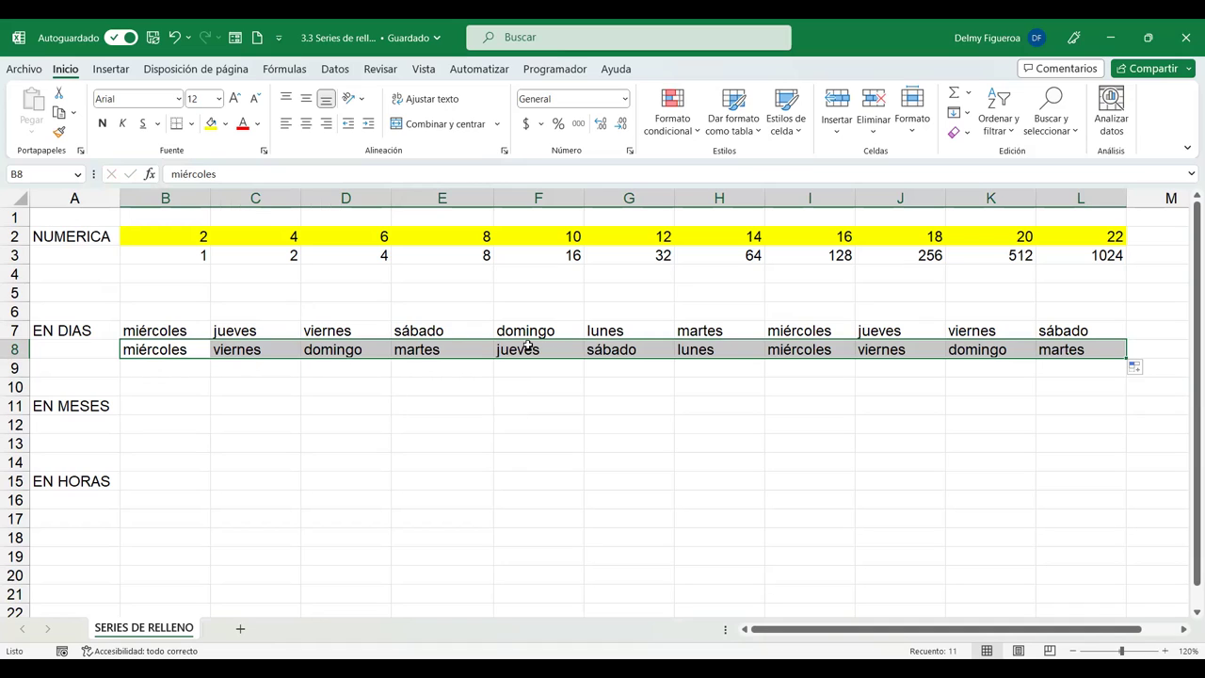
{"action": "left_click", "coordinate": [1146, 369]}
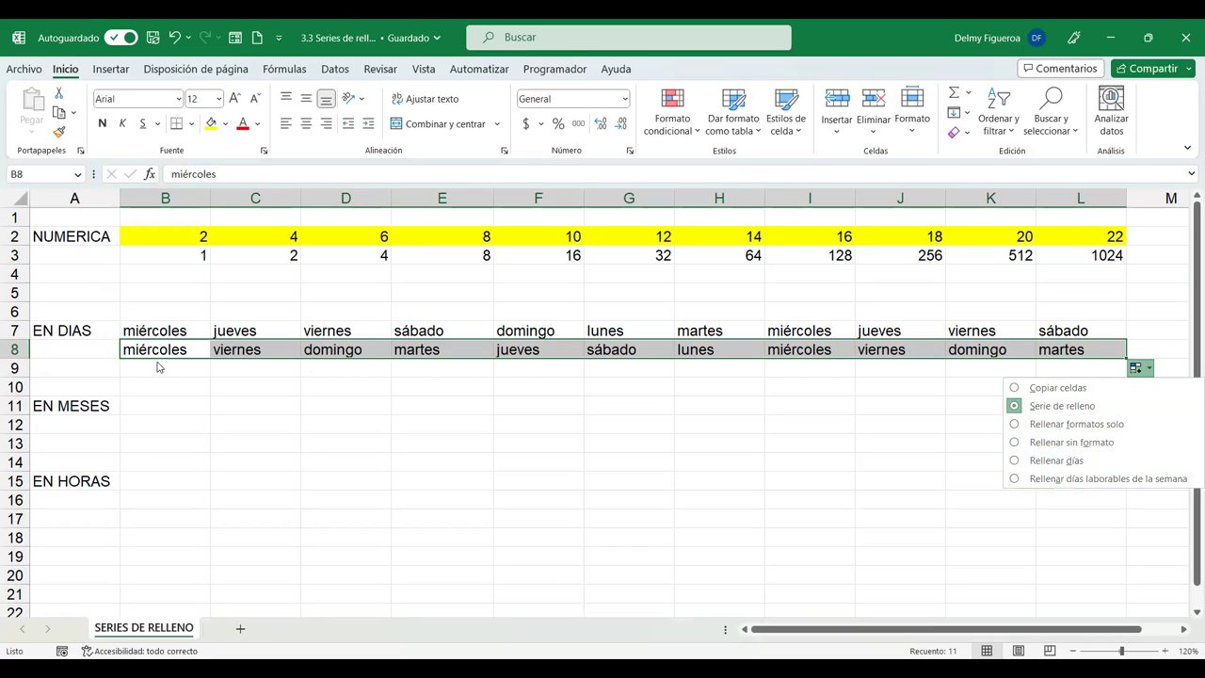
{"action": "mouse_move", "coordinate": [158, 369]}
{"action": "left_mouse_down"}
{"action": "mouse_move", "coordinate": [162, 386]}
{"action": "mouse_move", "coordinate": [166, 367]}
{"action": "left_mouse_up"}
{"action": "type", "text": "mié"}
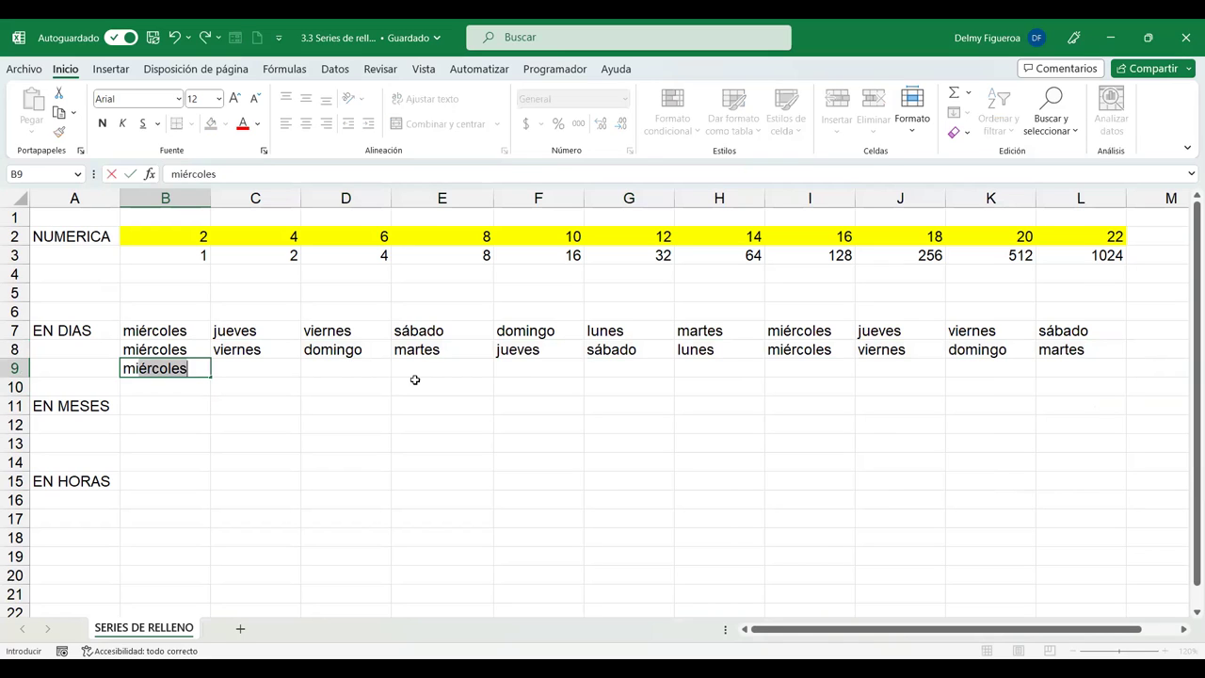
{"action": "key", "text": "Delete"}
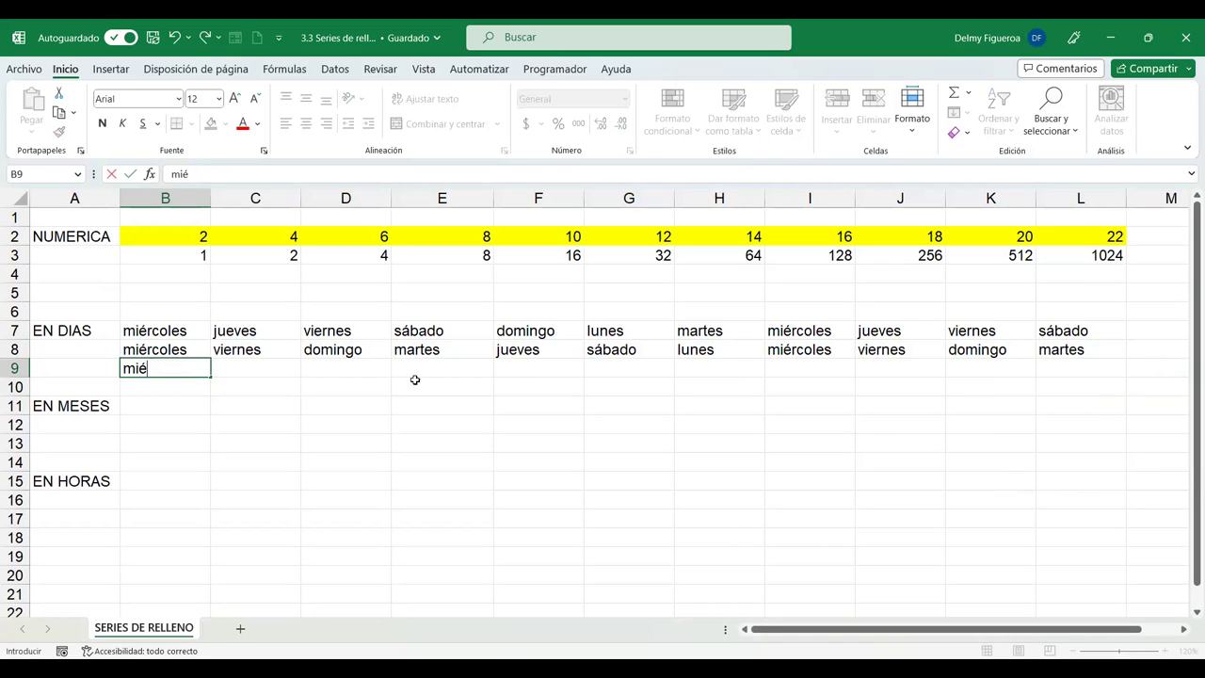
Confirm mié in B9 and fill B9:L9 with abbreviated weekdays through sáb.
{"action": "key", "text": "Return"}
{"action": "left_click", "coordinate": [153, 368]}
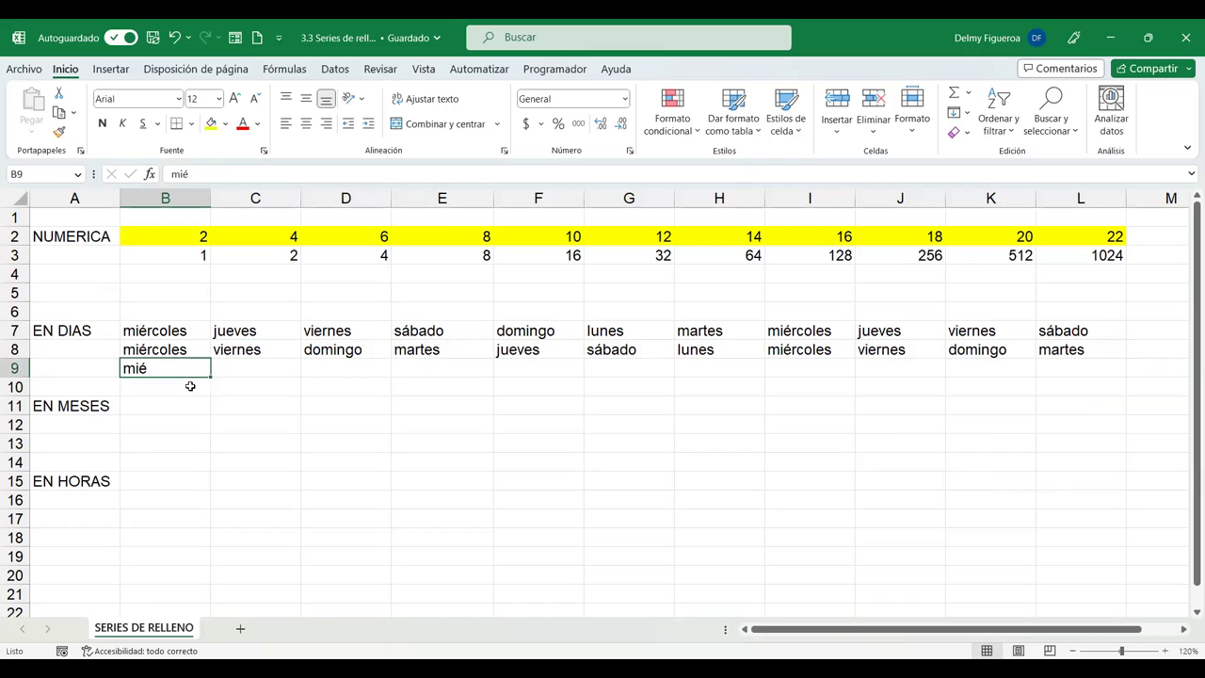
{"action": "left_click_drag", "start_coordinate": [214, 378], "coordinate": [330, 386]}
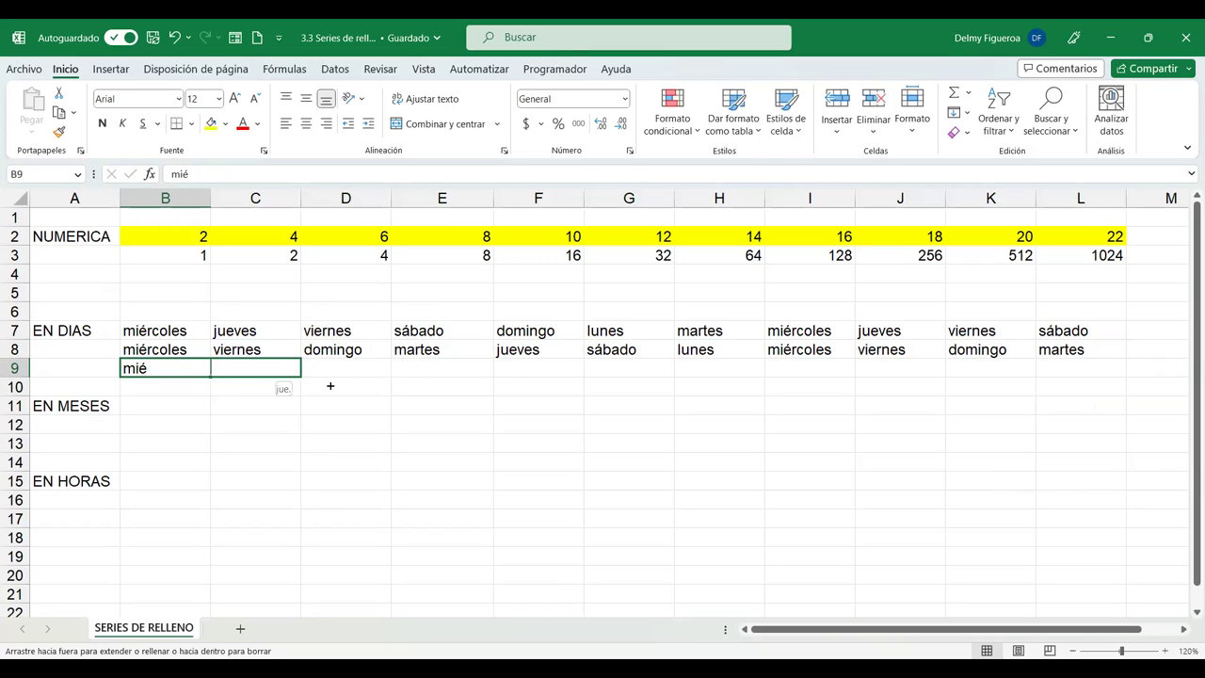
{"action": "left_click_drag", "start_coordinate": [332, 387], "coordinate": [618, 379]}
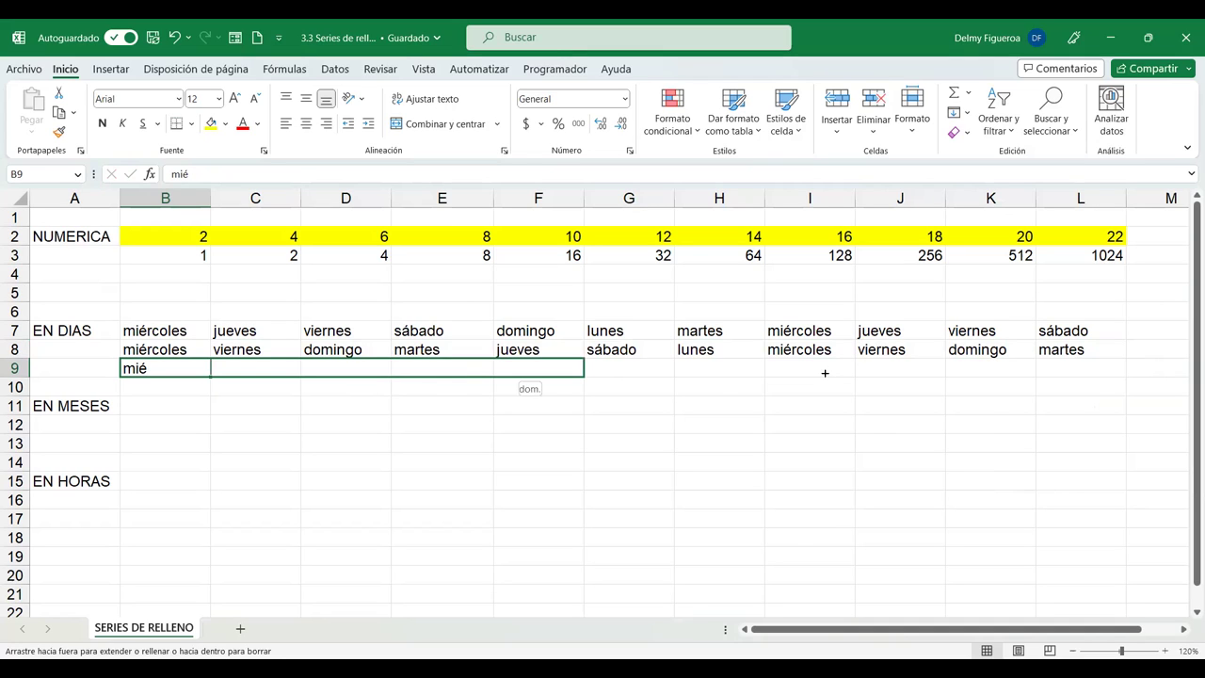
{"action": "left_click_drag", "start_coordinate": [946, 373], "coordinate": [1111, 369]}
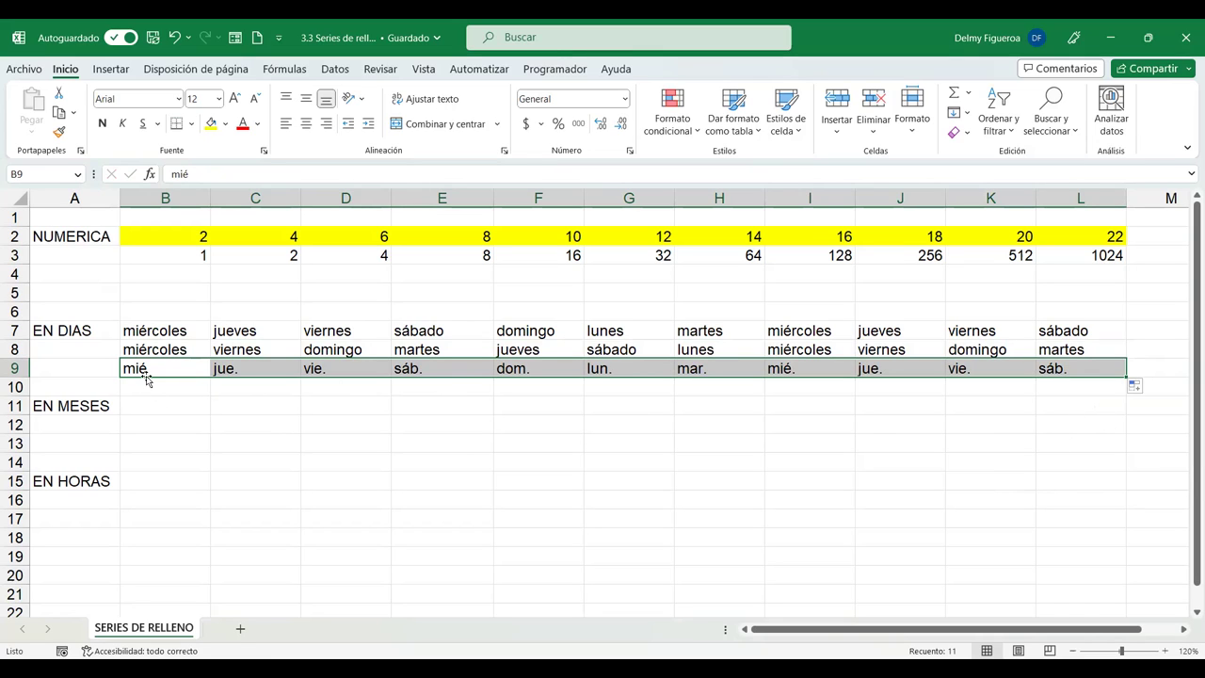
{"action": "left_click", "coordinate": [170, 387]}
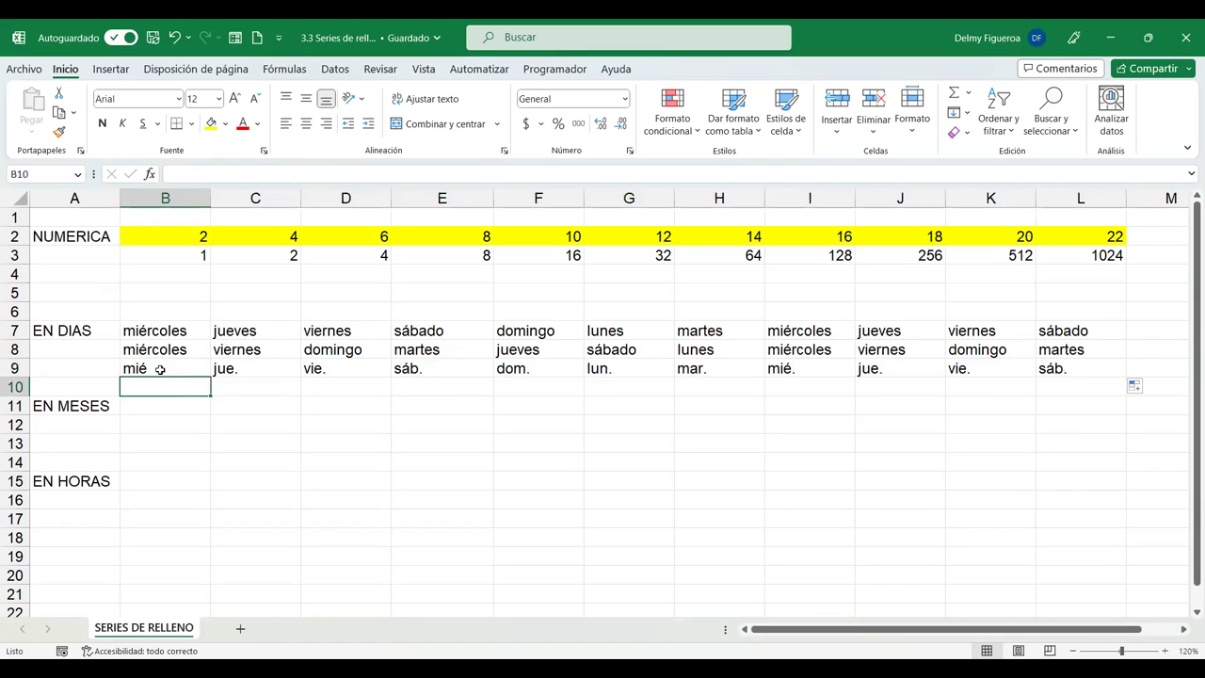
{"action": "left_click", "coordinate": [166, 405]}
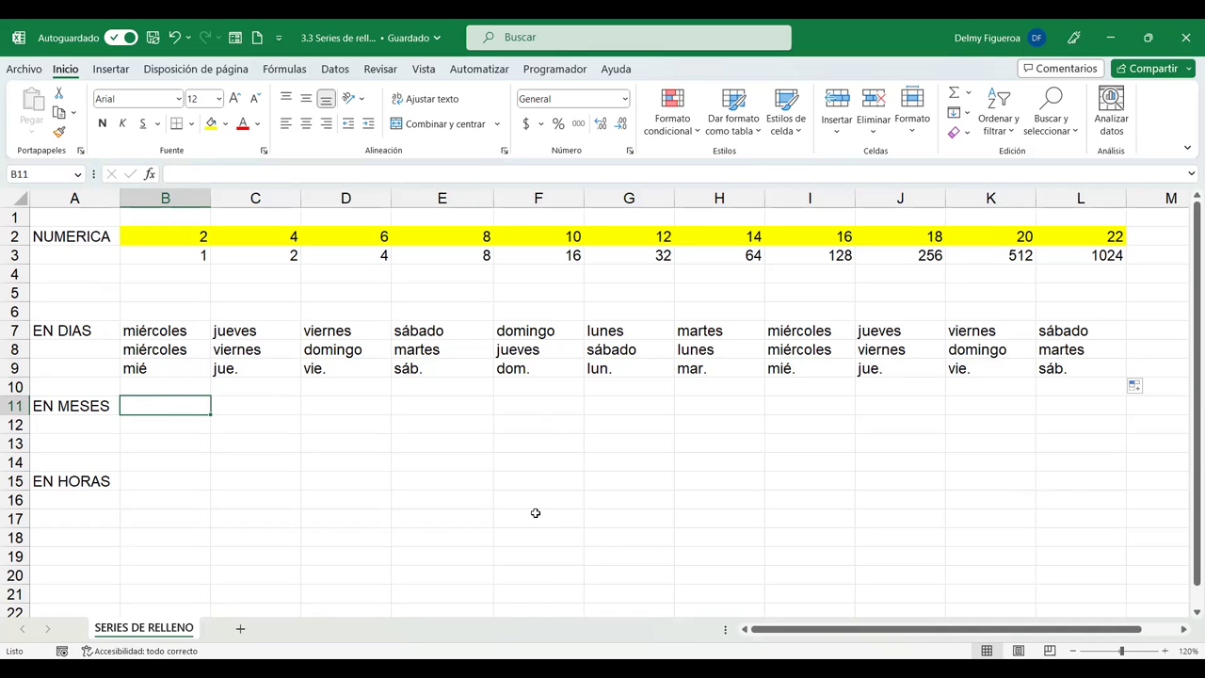
Enter junio in B11 and fill B11:L11 with months through abril.
{"action": "type", "text": "junio"}
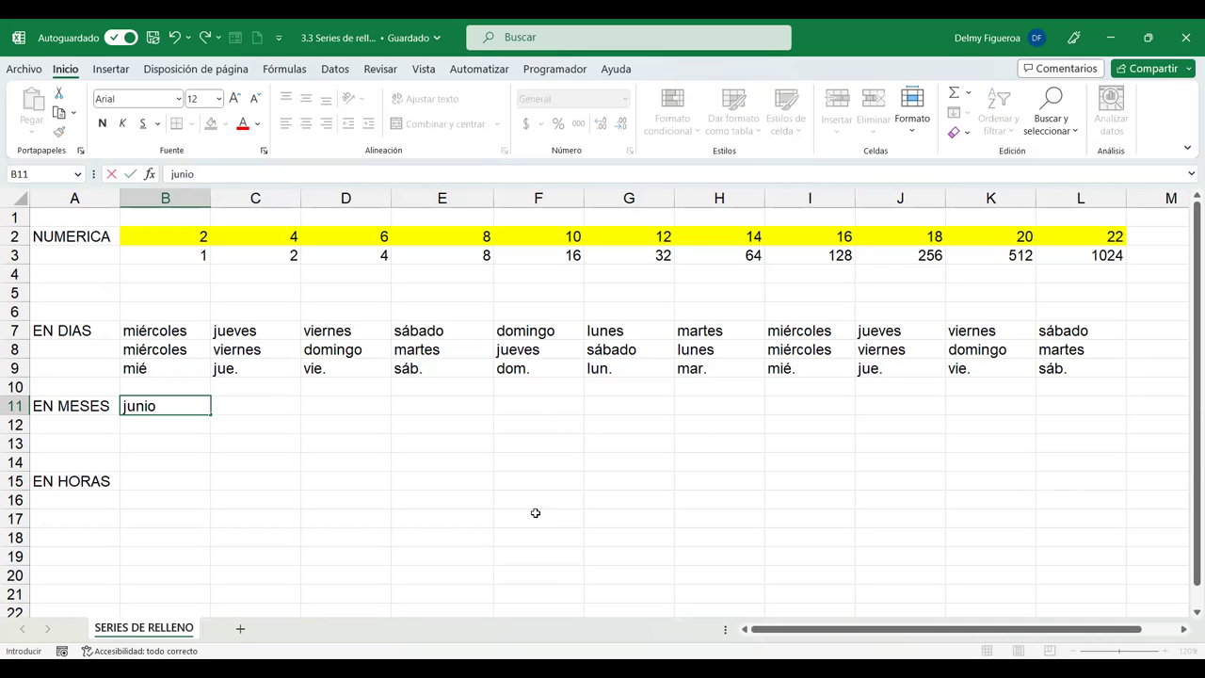
{"action": "key", "text": "Return"}
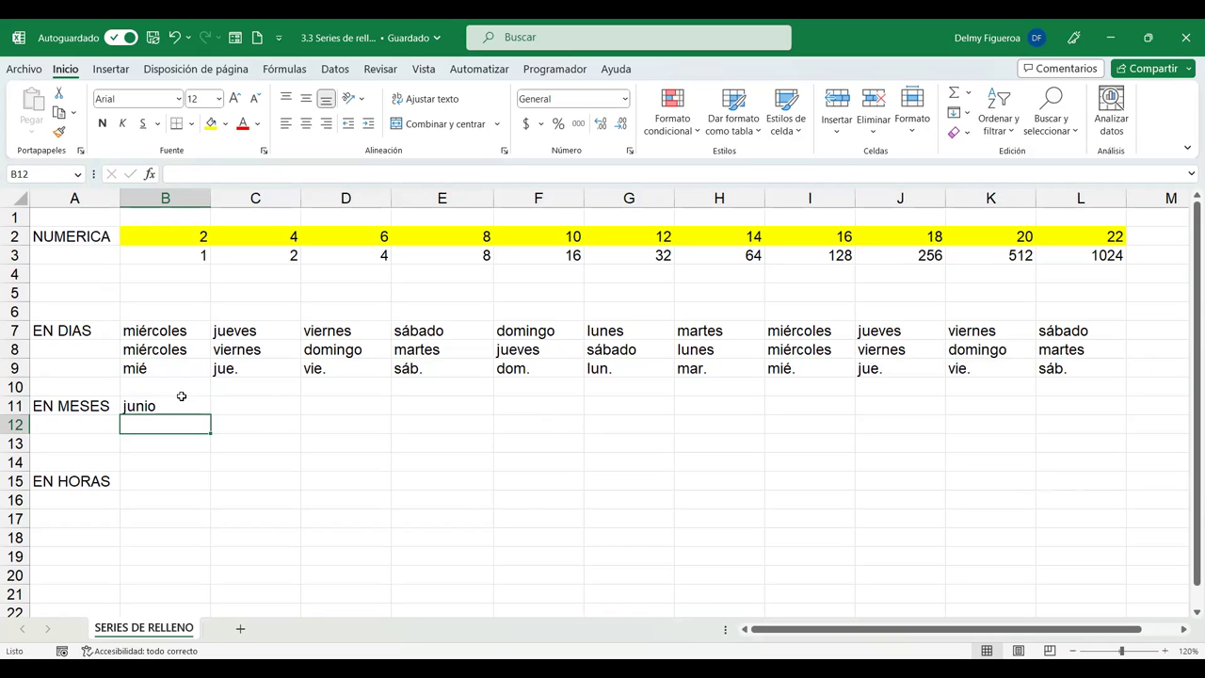
{"action": "left_click", "coordinate": [179, 404]}
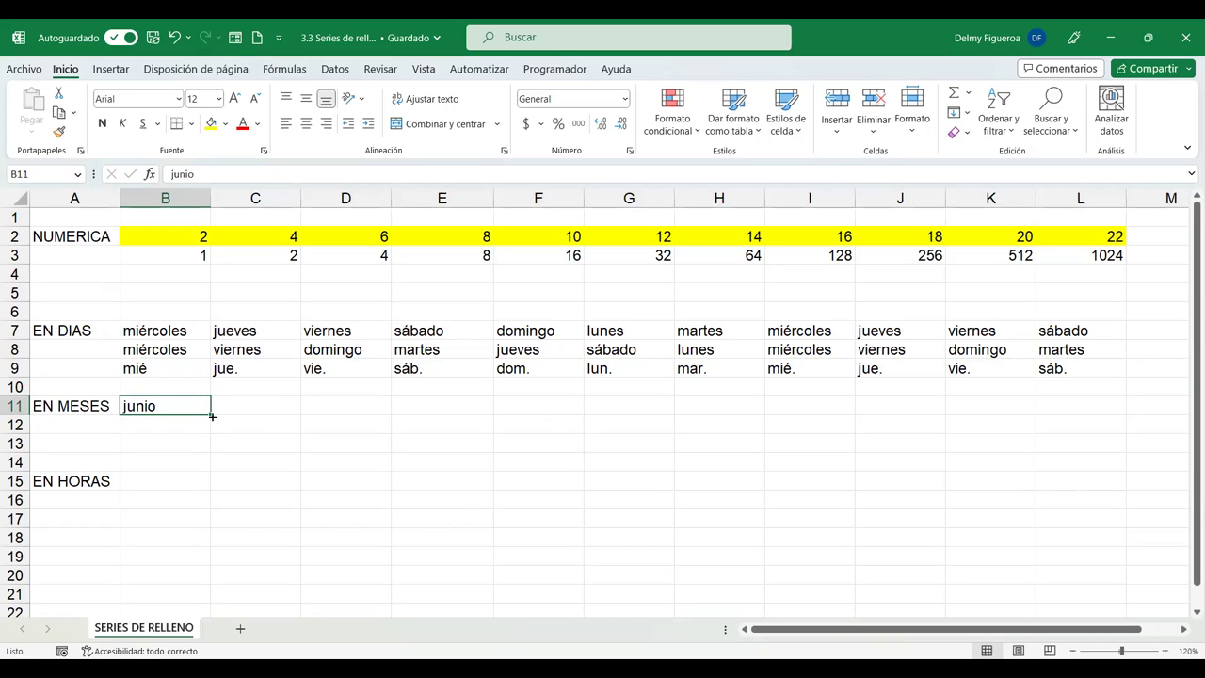
{"action": "left_click_drag", "start_coordinate": [210, 414], "coordinate": [355, 407]}
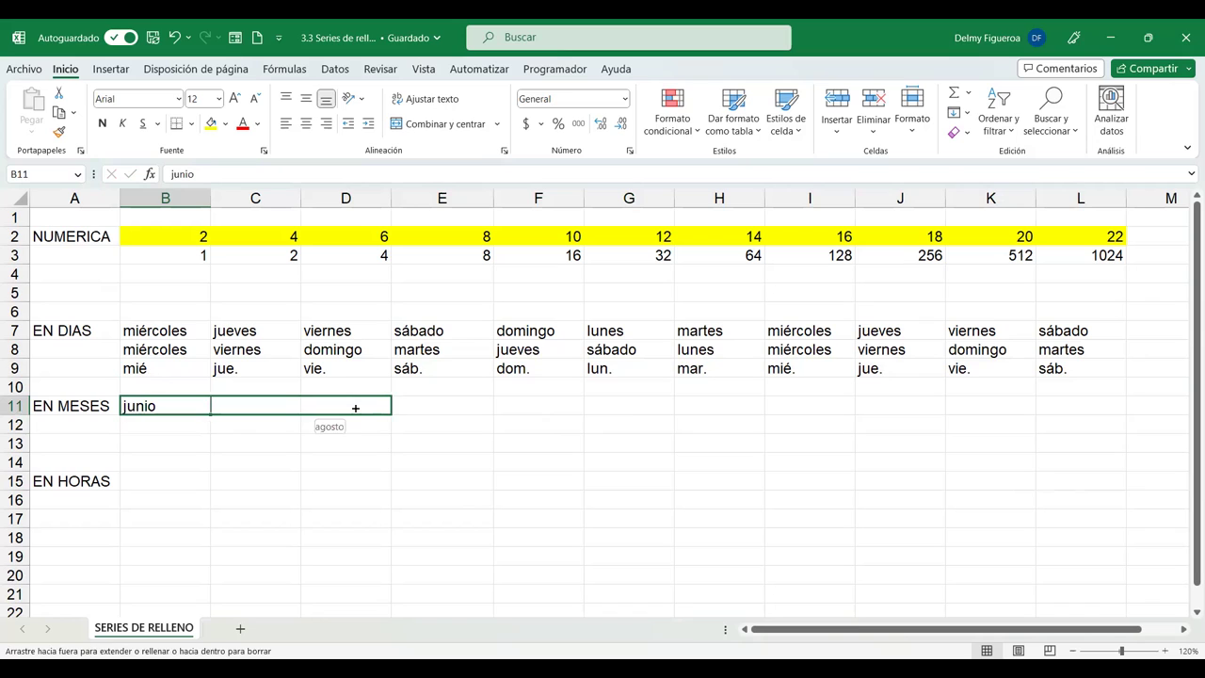
{"action": "left_click_drag", "start_coordinate": [871, 416], "coordinate": [1052, 417]}
{"action": "left_click_drag", "start_coordinate": [1133, 417], "coordinate": [1130, 417]}
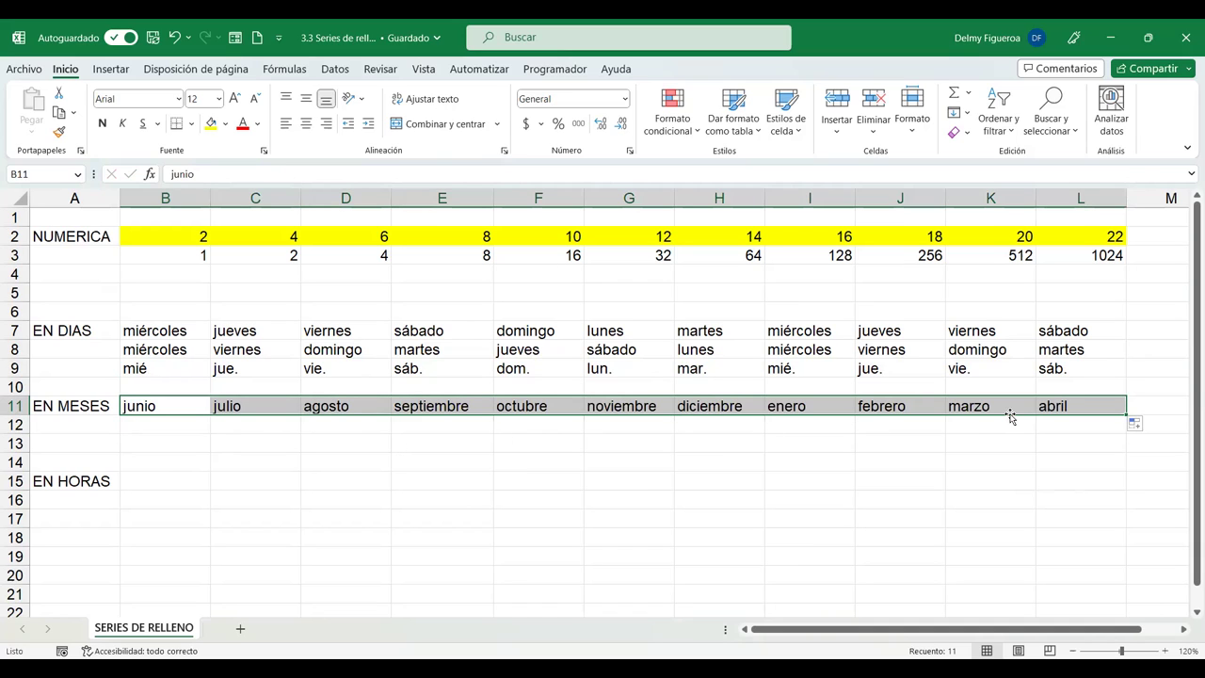
{"action": "left_click", "coordinate": [1139, 426]}
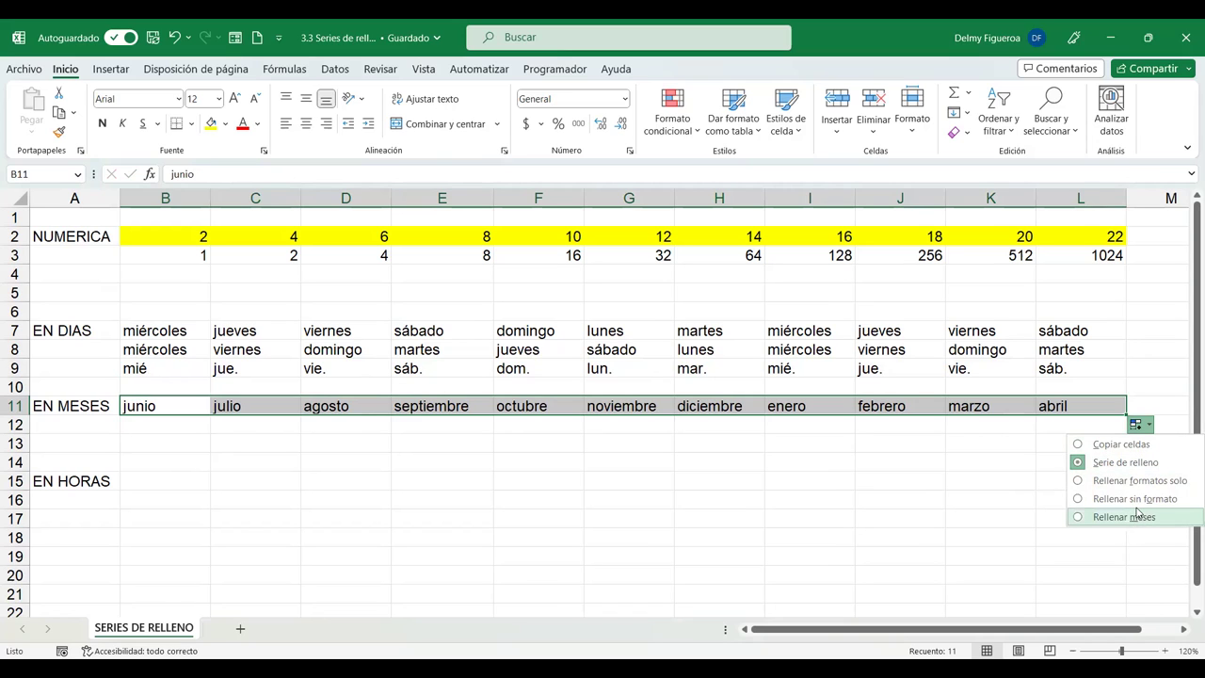
{"action": "left_click", "coordinate": [174, 423]}
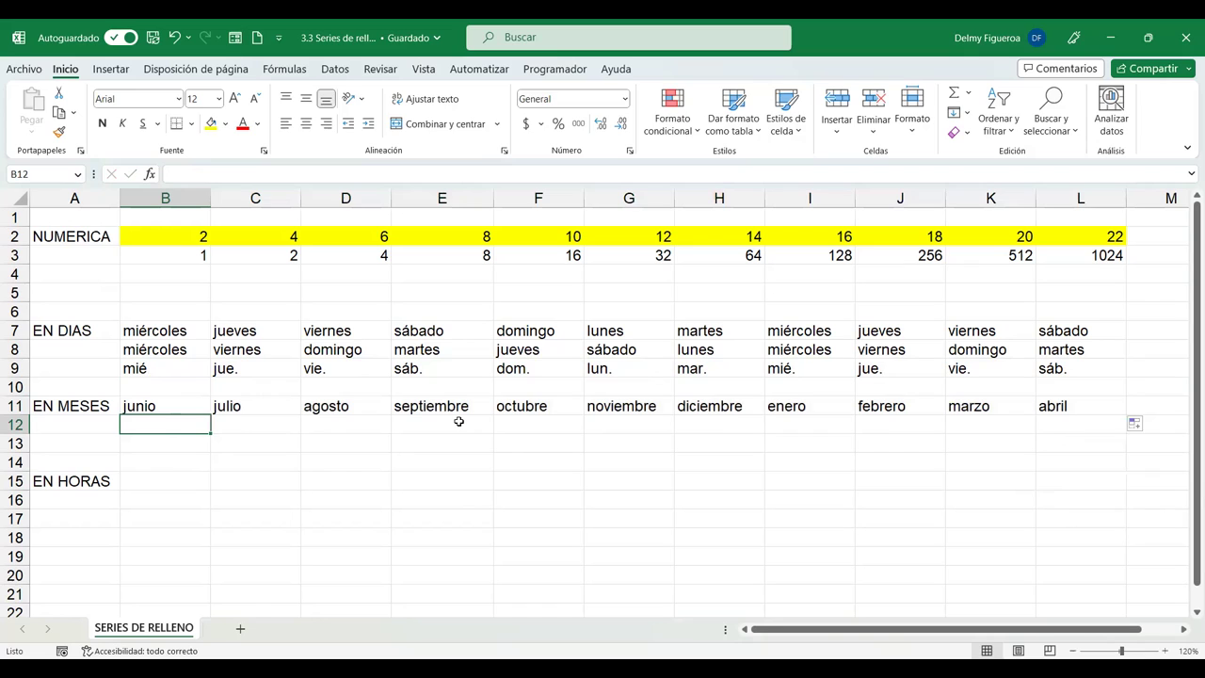
Enter jun in B12 and extend it as a fill series to abr in L12.
{"action": "type", "text": "jun"}
{"action": "key", "text": "Delete"}
{"action": "key", "text": "Return"}
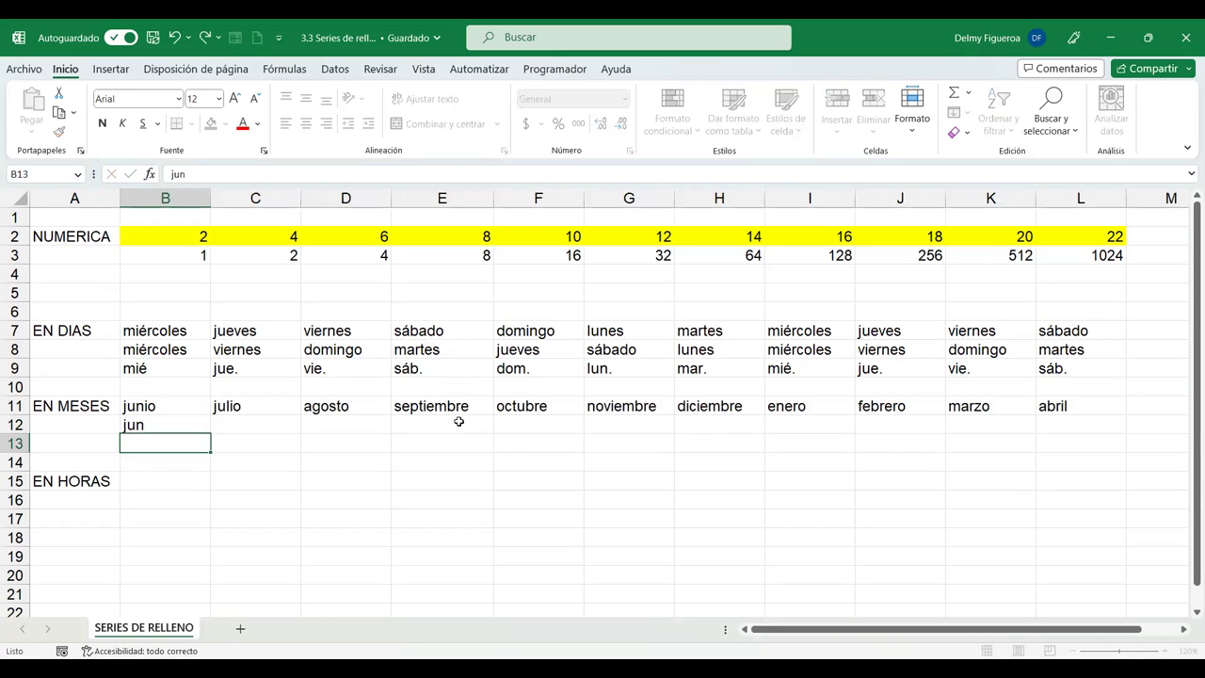
{"action": "left_click", "coordinate": [185, 423]}
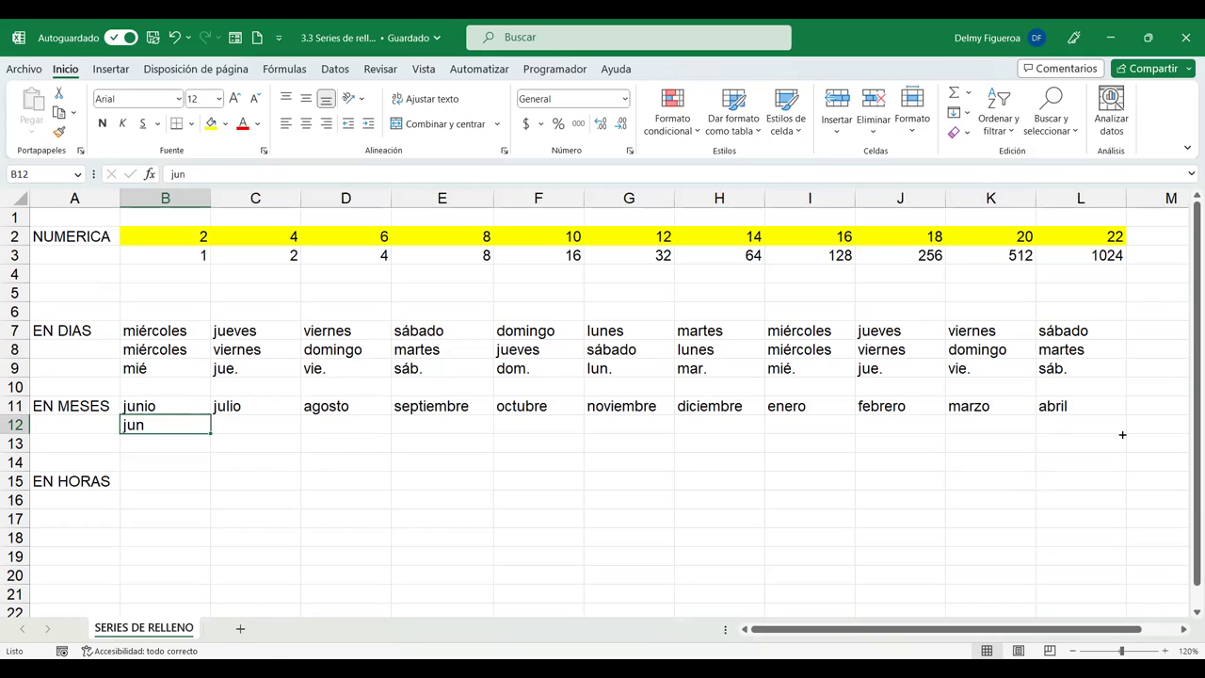
{"action": "left_click_drag", "start_coordinate": [1122, 434], "coordinate": [1121, 431]}
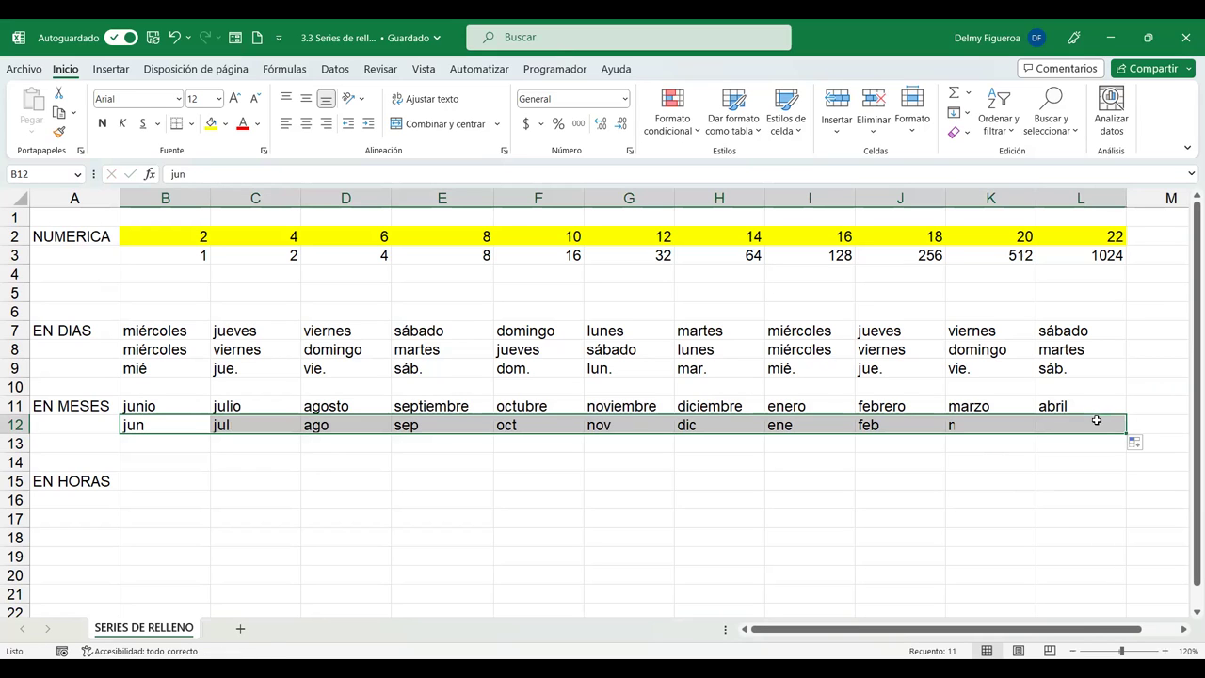
{"action": "left_click", "coordinate": [1147, 445]}
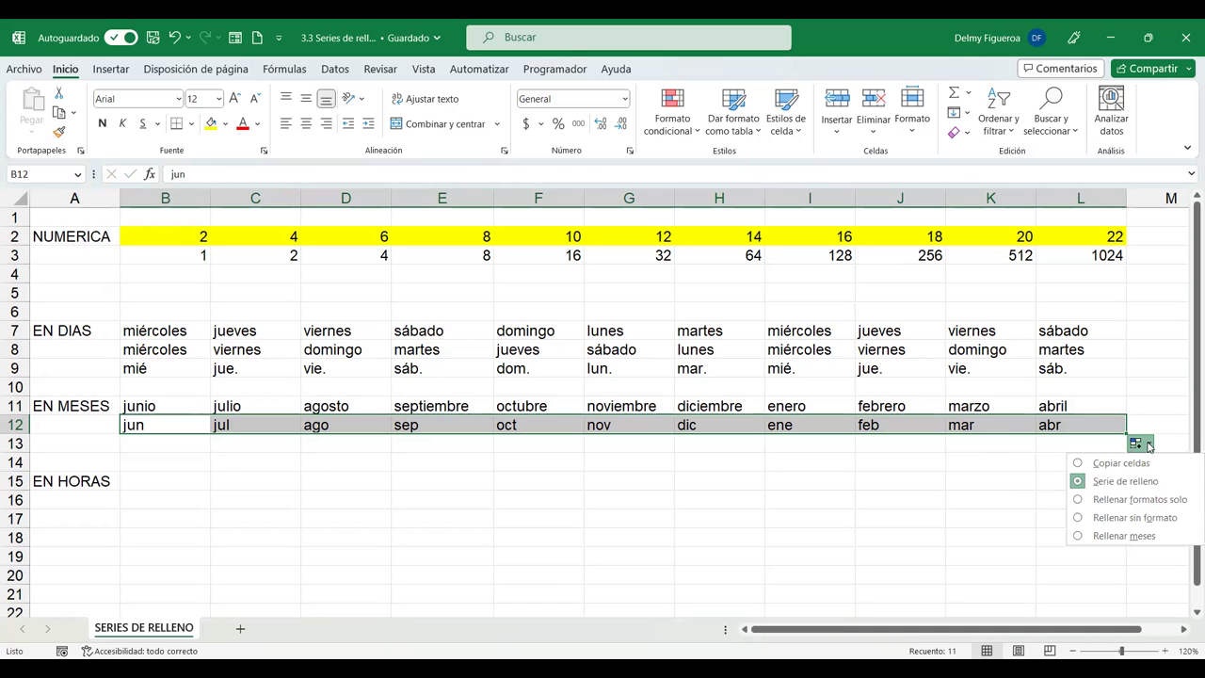
{"action": "left_click", "coordinate": [188, 443]}
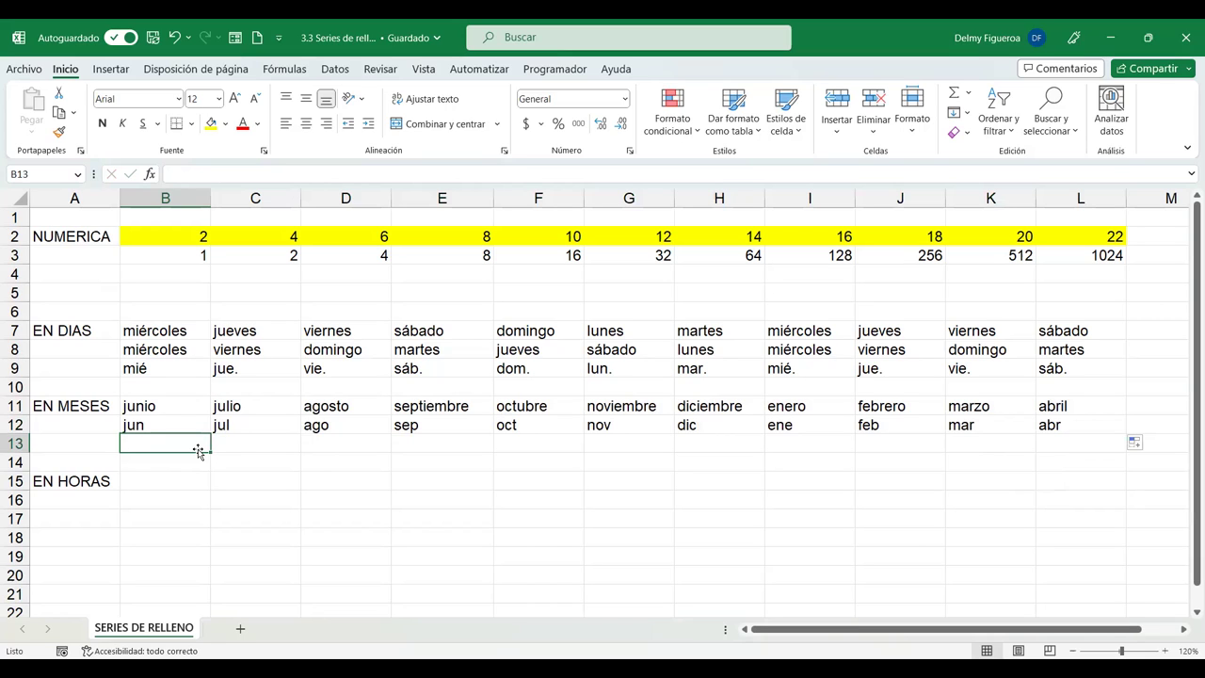
Enter jun in B13 and sep in C13, then extend that pattern to dic in L13.
{"action": "type", "text": "jun"}
{"action": "key", "text": "Tab"}
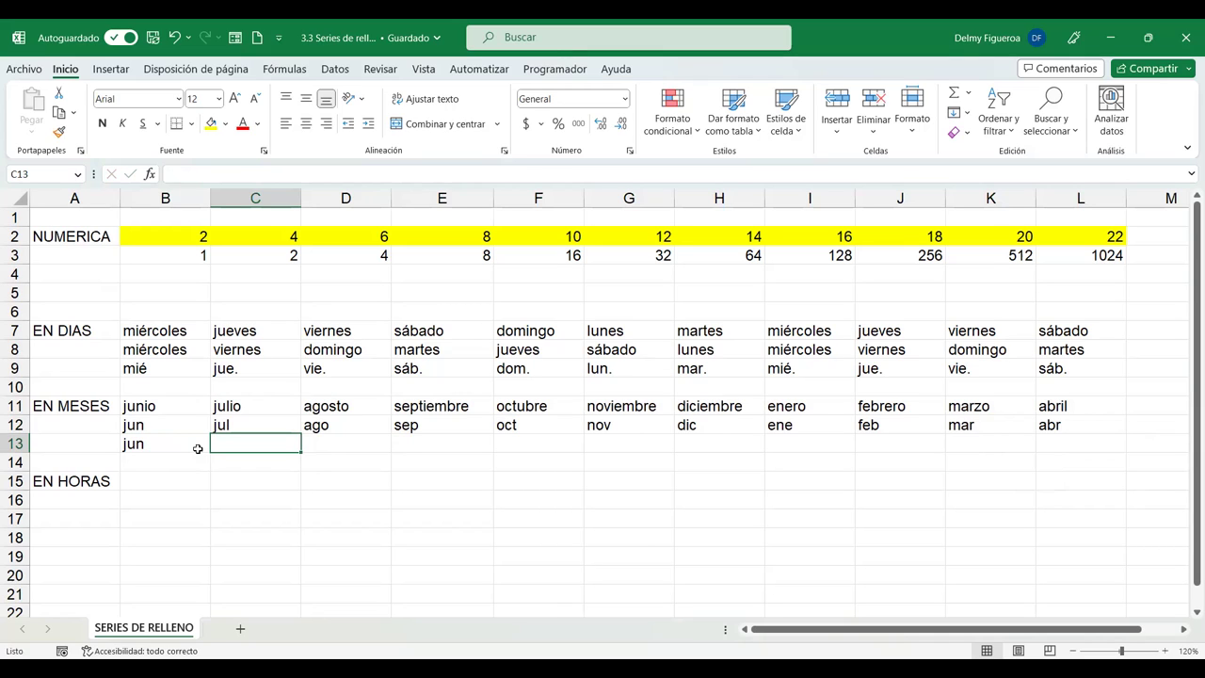
{"action": "type", "text": "sep"}
{"action": "key", "text": "BackSpace"}
{"action": "key", "text": "BackSpace"}
{"action": "key", "text": "BackSpace"}
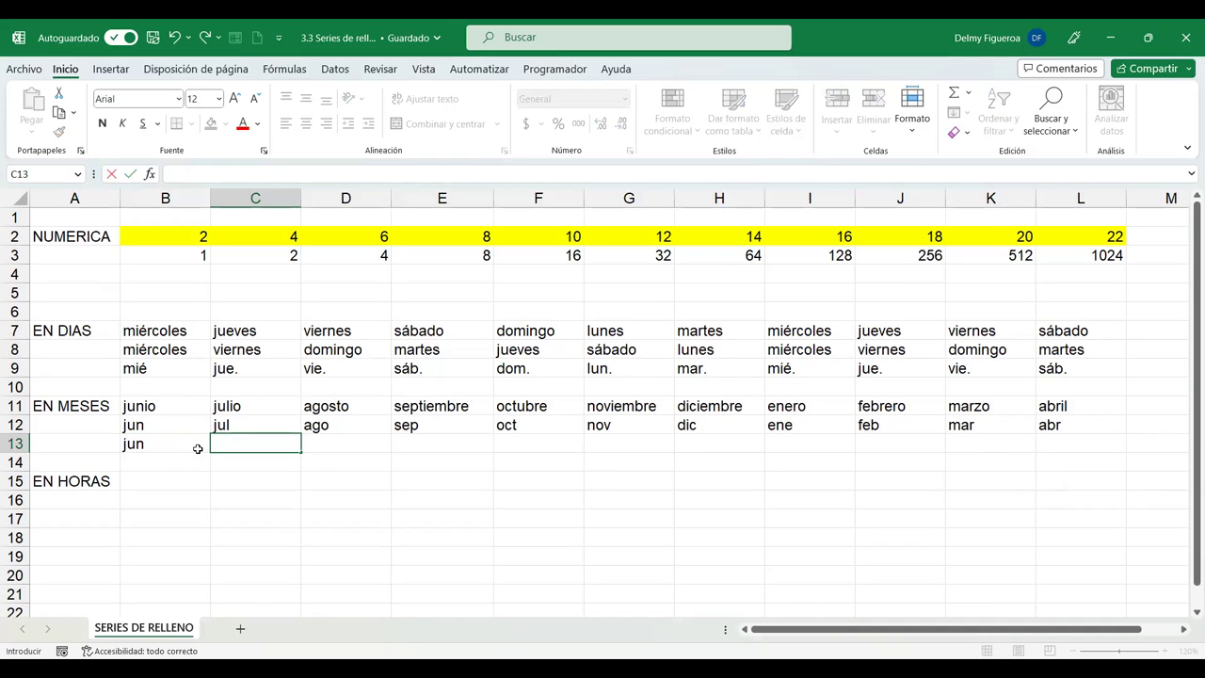
{"action": "type", "text": "sep"}
{"action": "key", "text": "Return"}
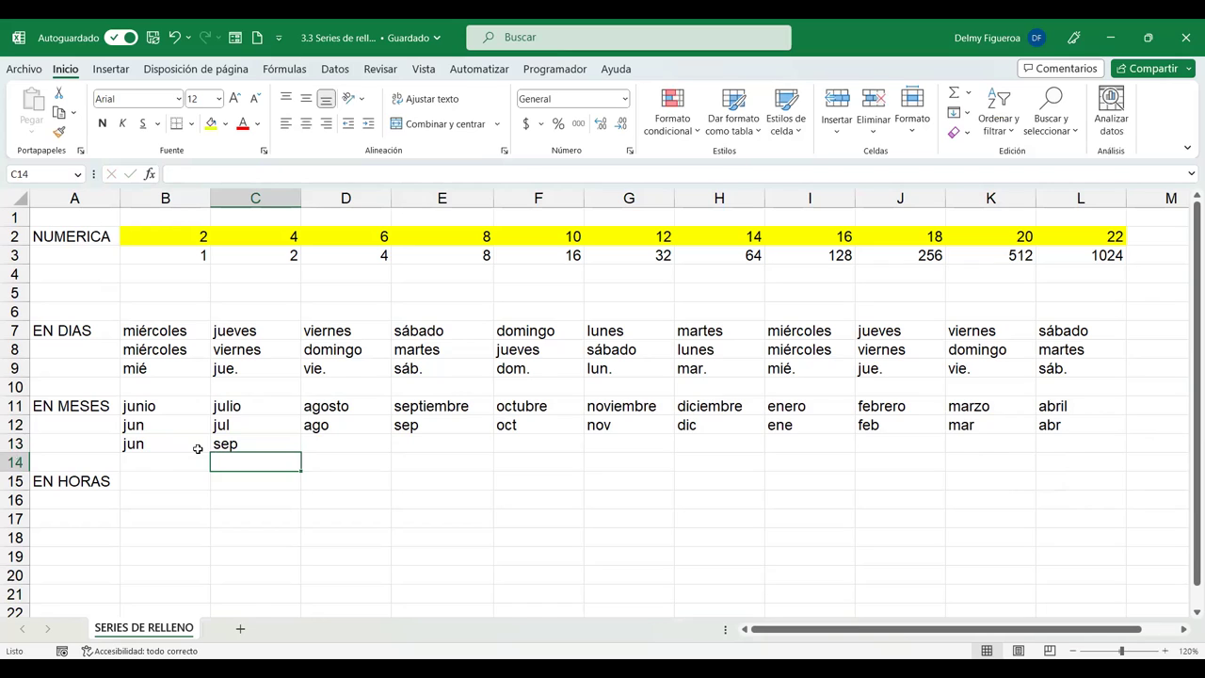
{"action": "left_click", "coordinate": [197, 444]}
{"action": "left_click_drag", "start_coordinate": [197, 444], "coordinate": [255, 443]}
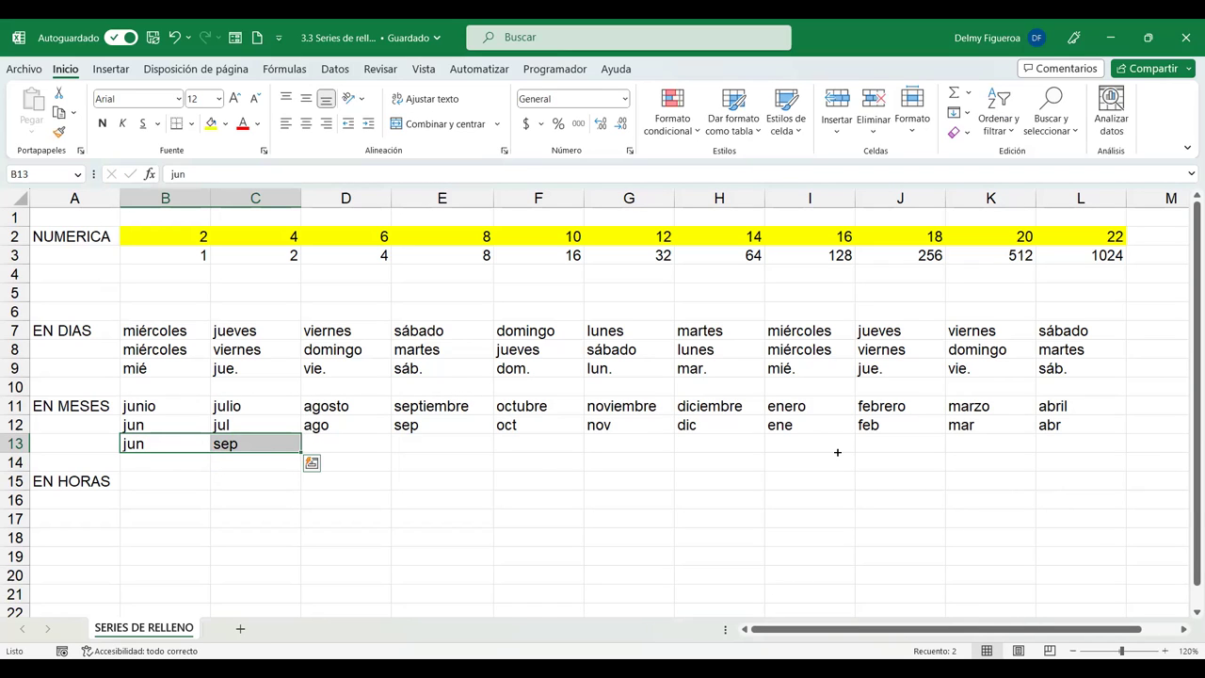
{"action": "left_click_drag", "start_coordinate": [1077, 462], "coordinate": [1092, 457]}
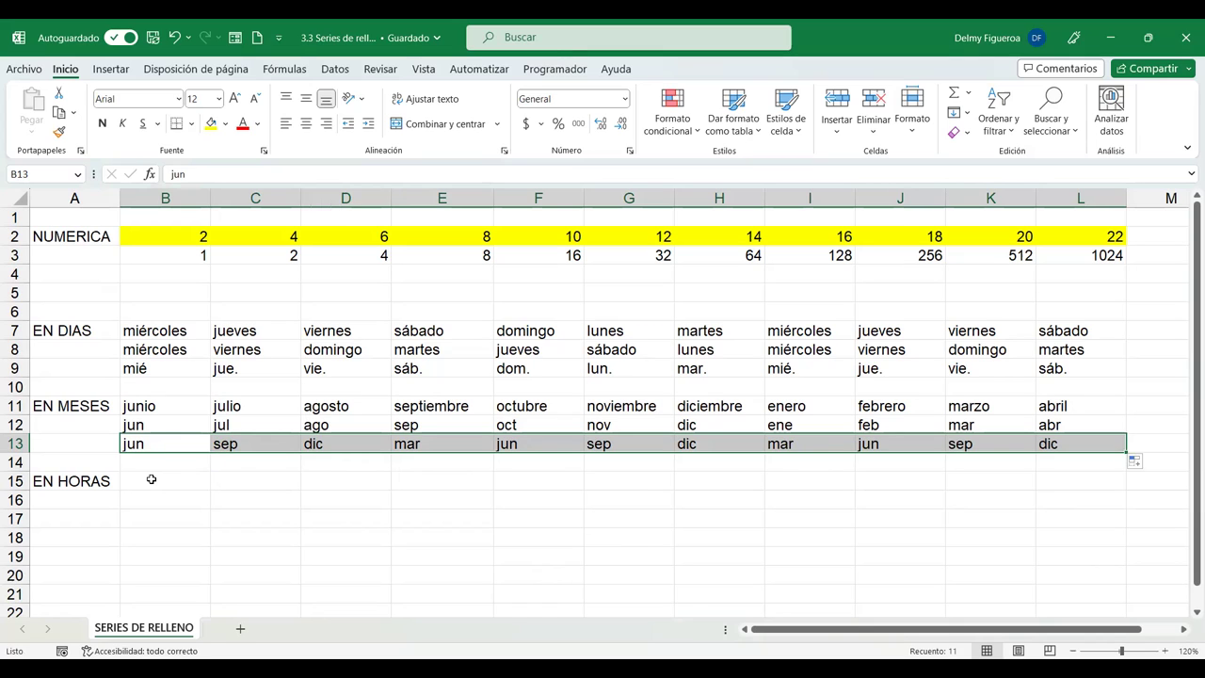
{"action": "left_click", "coordinate": [148, 482]}
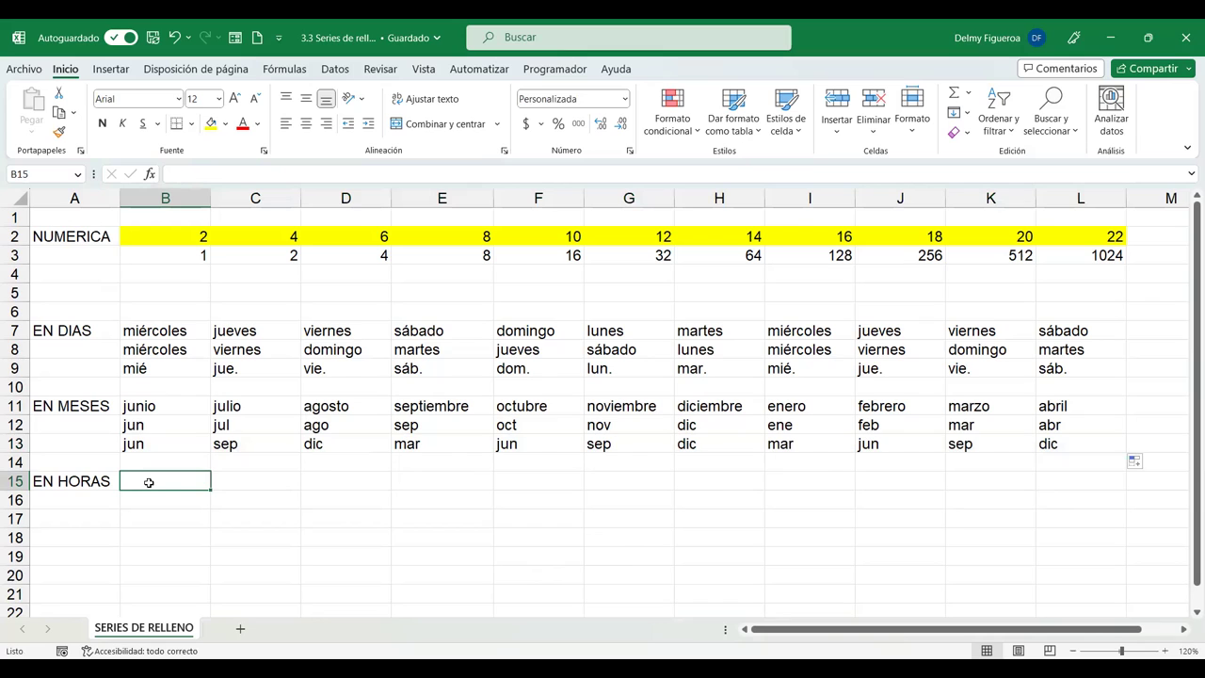
Enter 20:31 in B15 and fill hourly times across to 06:31 in L15.
{"action": "type", "text": "20:31"}
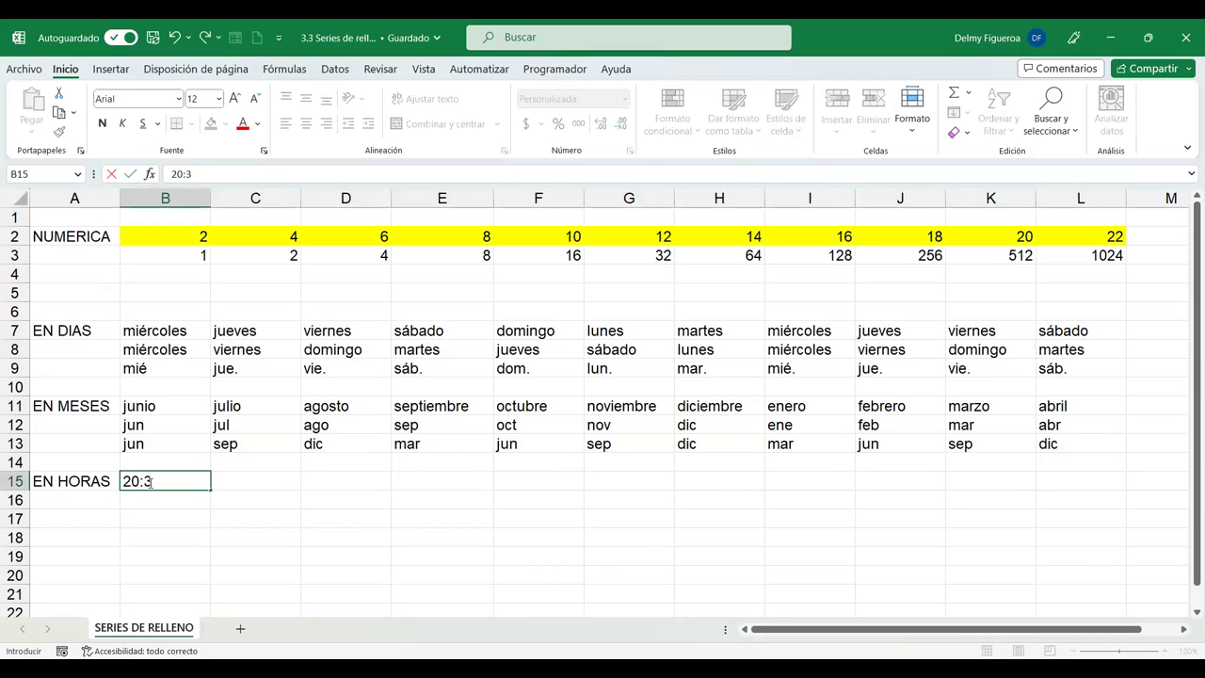
{"action": "key", "text": "Tab"}
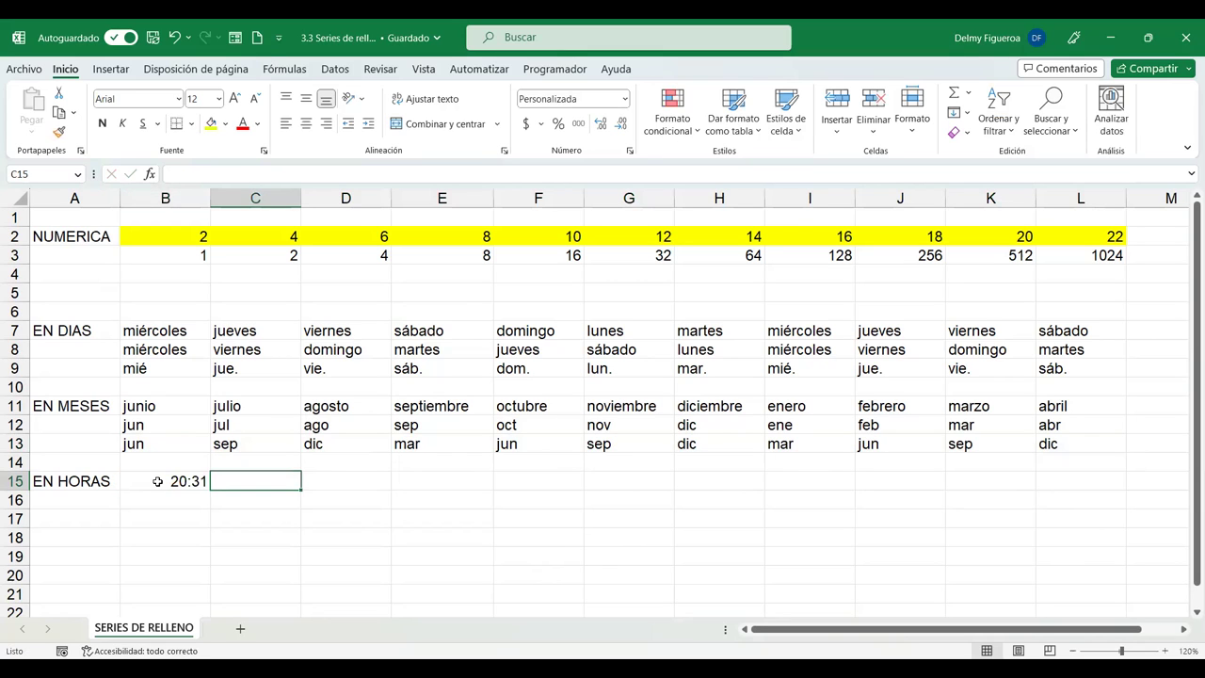
{"action": "left_click", "coordinate": [158, 482]}
{"action": "left_click_drag", "start_coordinate": [214, 491], "coordinate": [517, 470]}
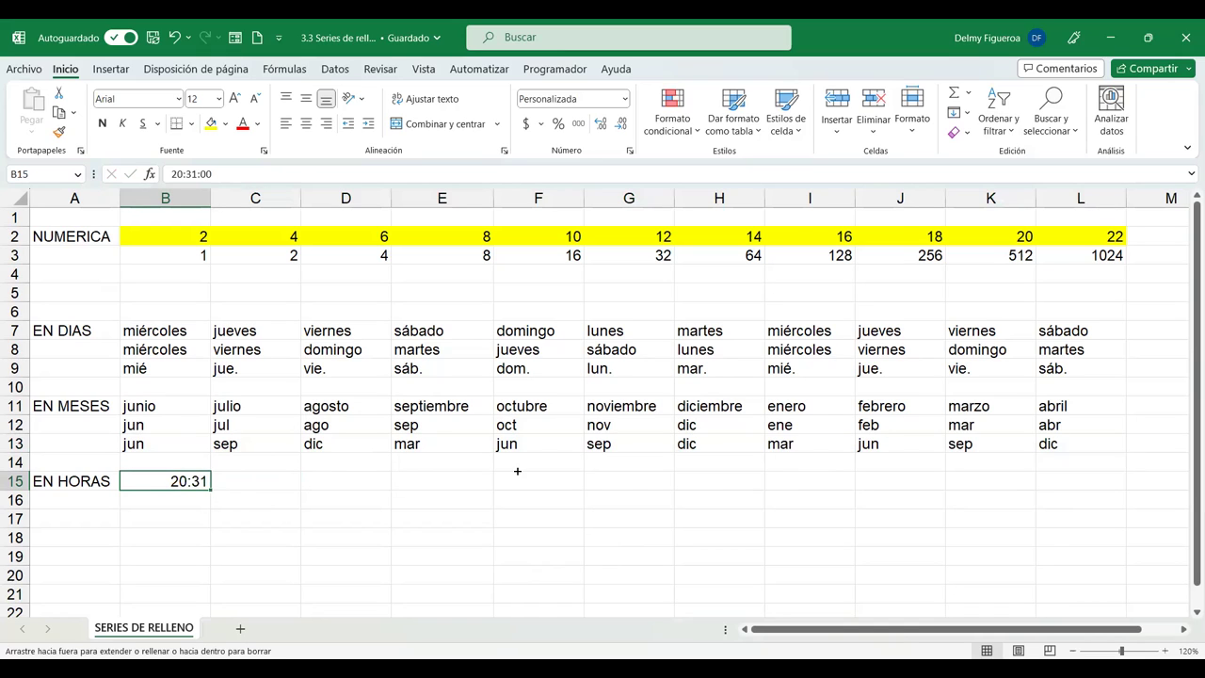
{"action": "left_click_drag", "start_coordinate": [1104, 497], "coordinate": [1103, 496]}
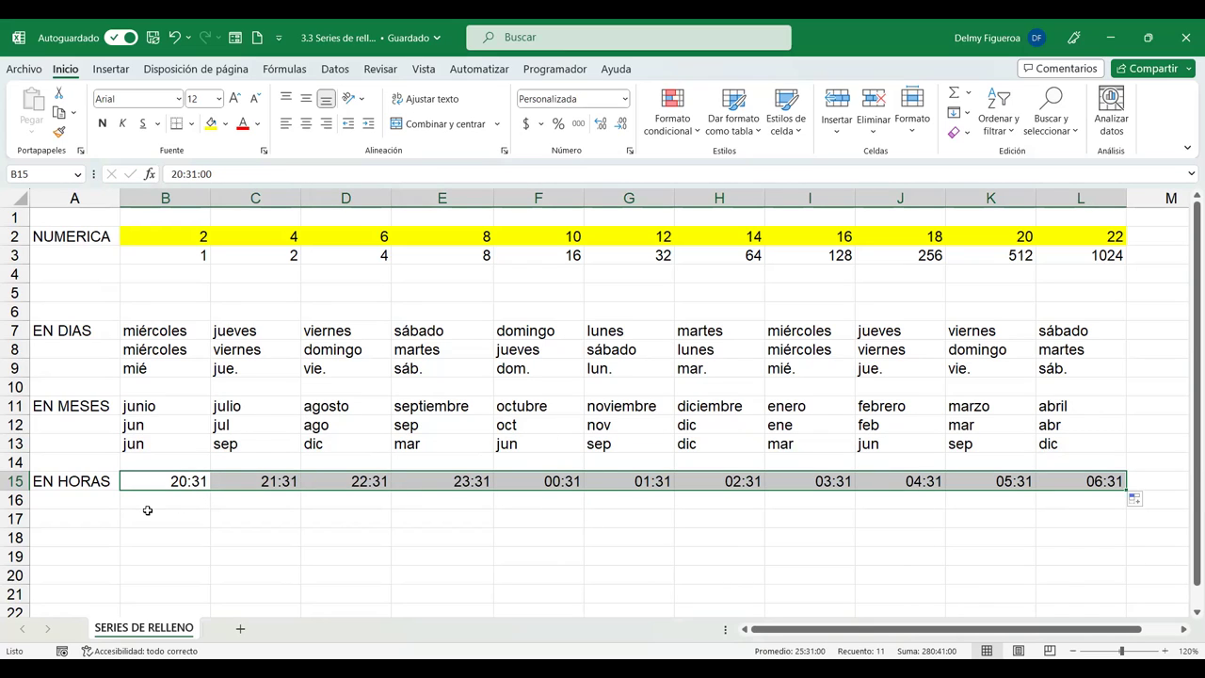
{"action": "left_click", "coordinate": [180, 504]}
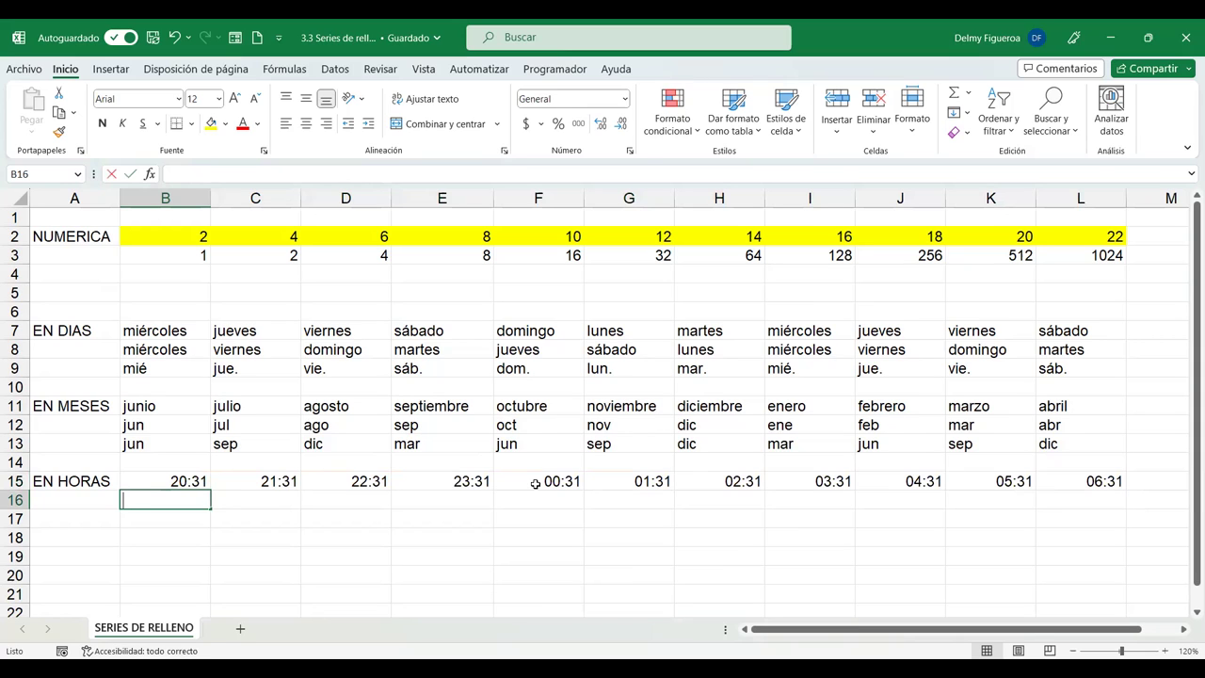
Enter 20:31 and 21:01 in B16:C16 and extend the half-hour series to 01:31 in L16.
{"action": "type", "text": "20:31"}
{"action": "key", "text": "Tab"}
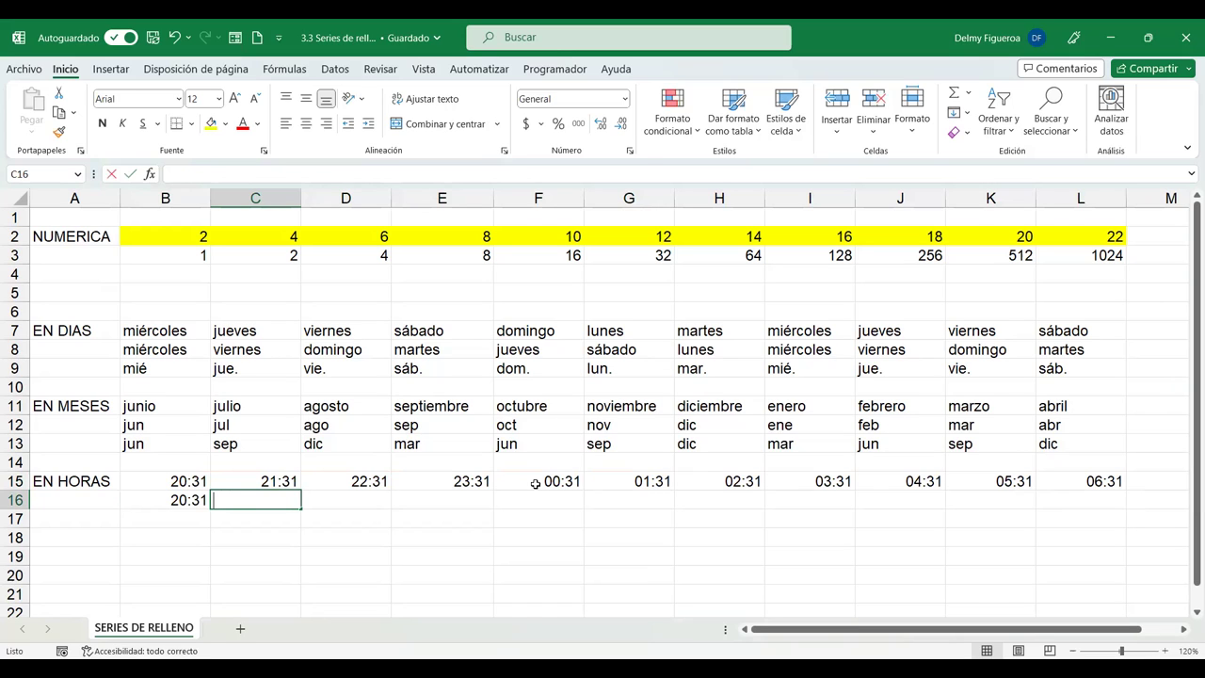
{"action": "type", "text": "21:01"}
{"action": "key", "text": "Tab"}
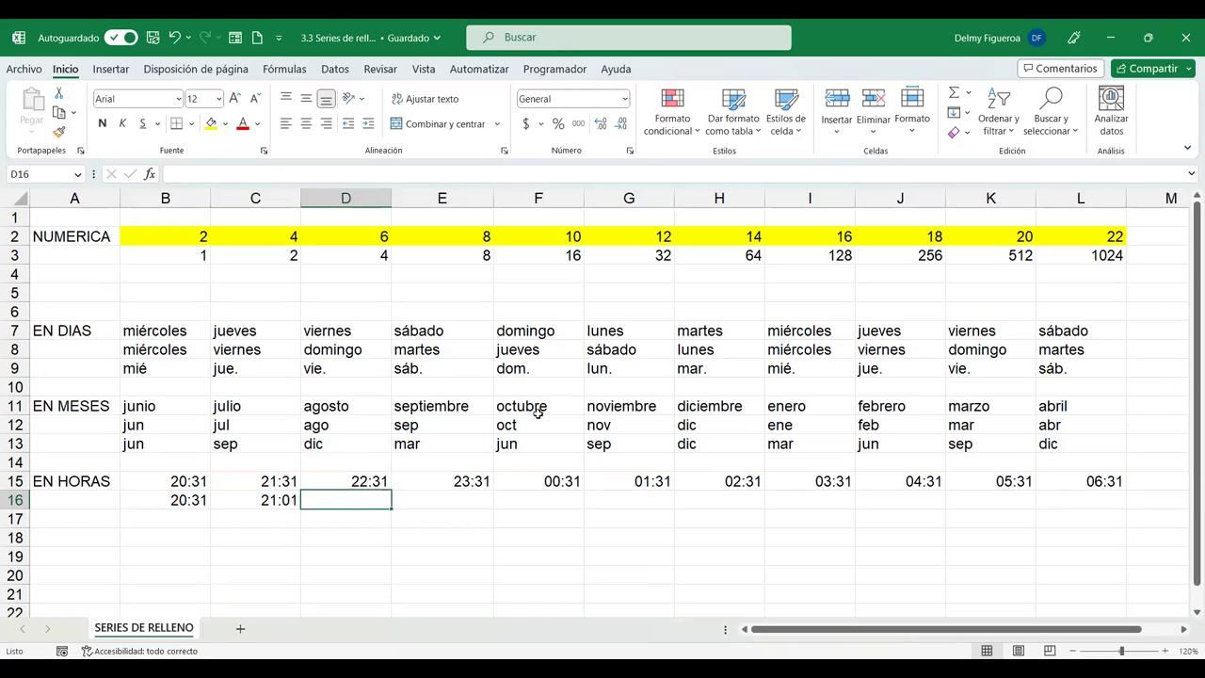
{"action": "left_click_drag", "start_coordinate": [184, 501], "coordinate": [383, 509]}
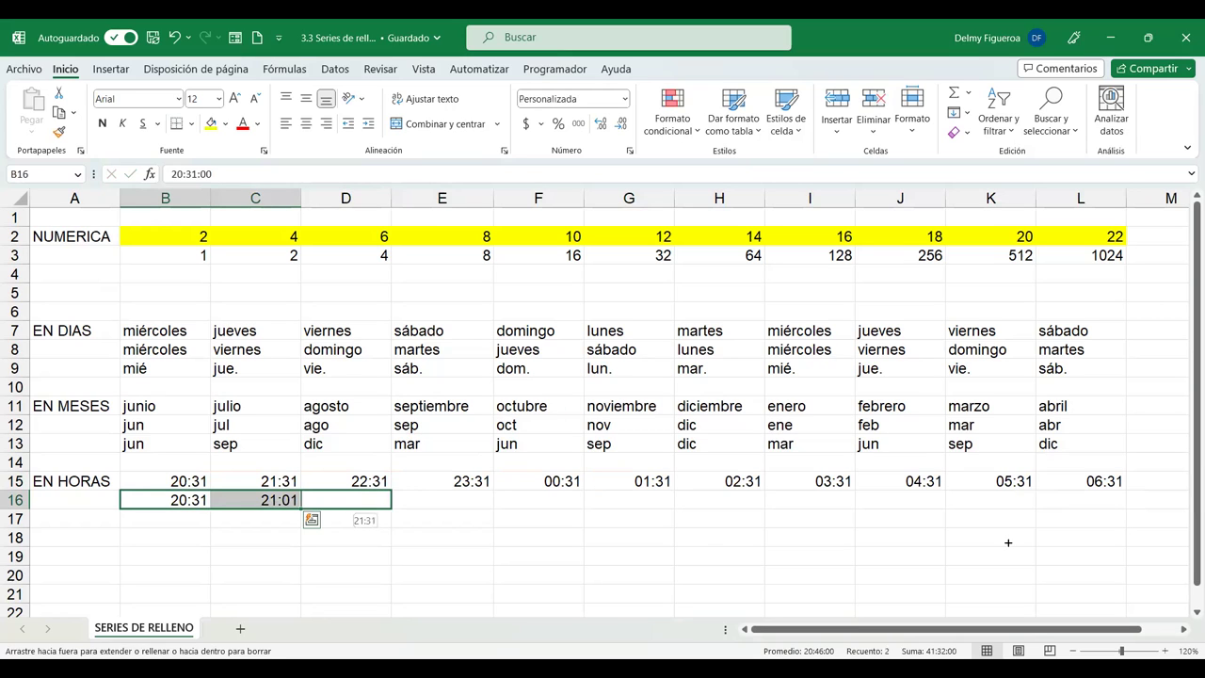
{"action": "left_click_drag", "start_coordinate": [1126, 538], "coordinate": [1120, 529]}
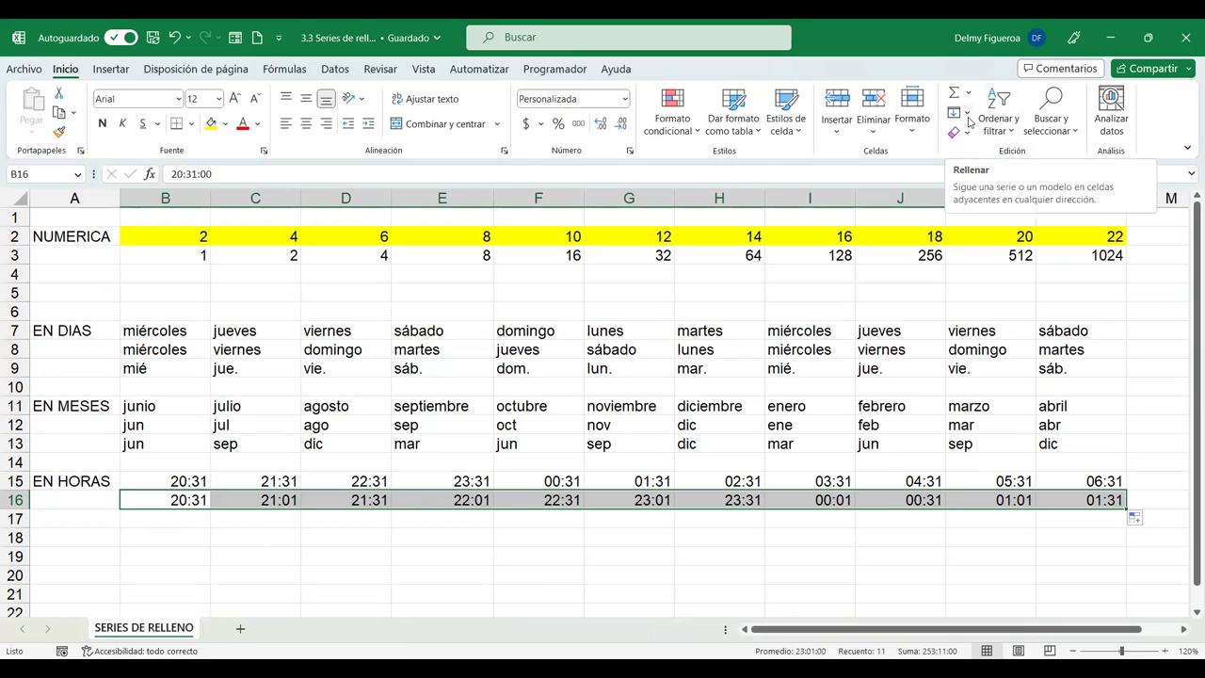
{"action": "left_click", "coordinate": [967, 115]}
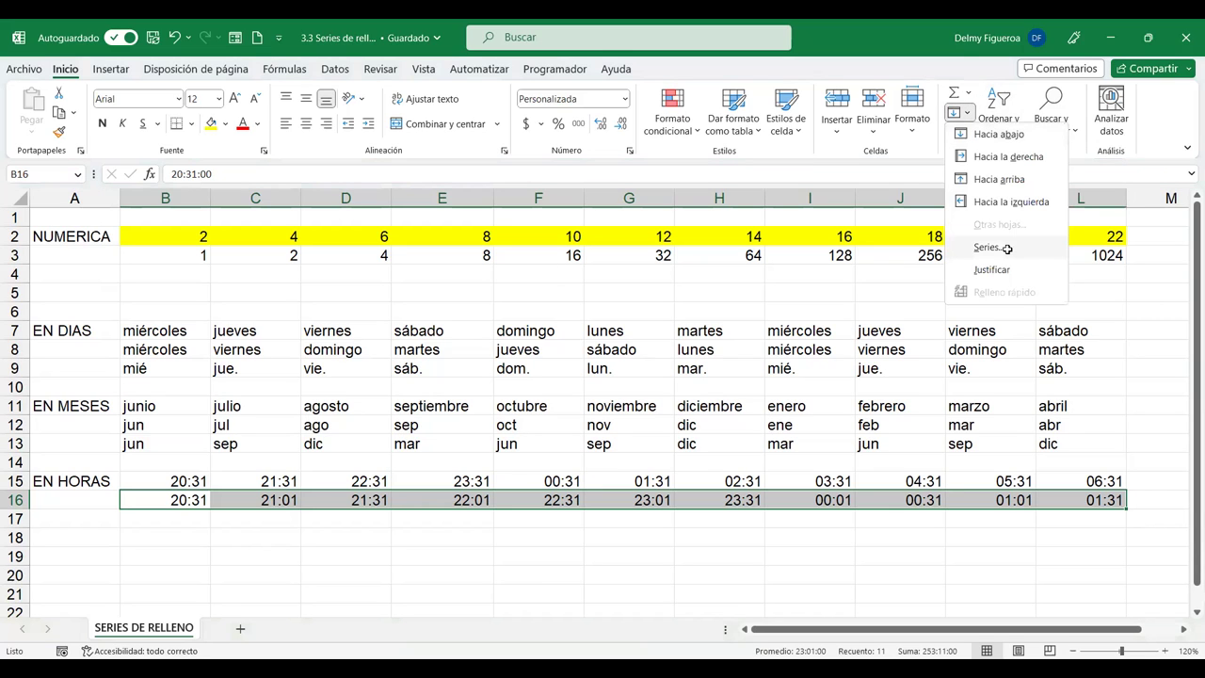
{"action": "key", "text": "Return"}
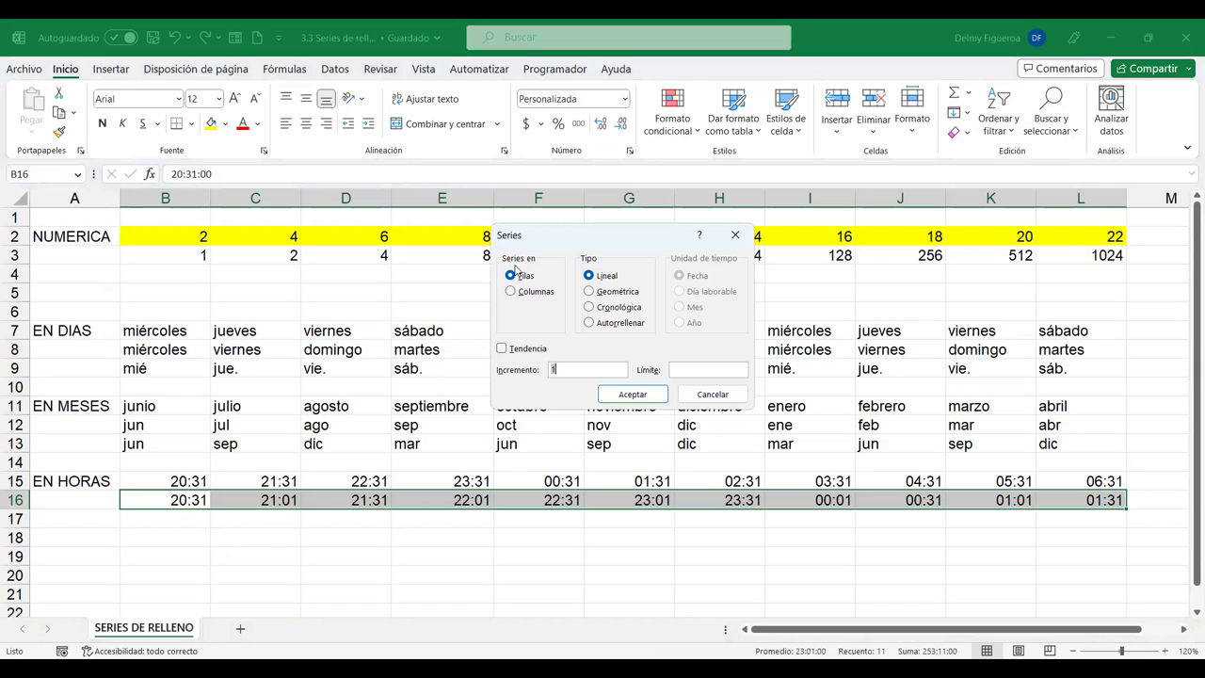
{"action": "left_click", "coordinate": [588, 291]}
{"action": "left_click", "coordinate": [590, 308]}
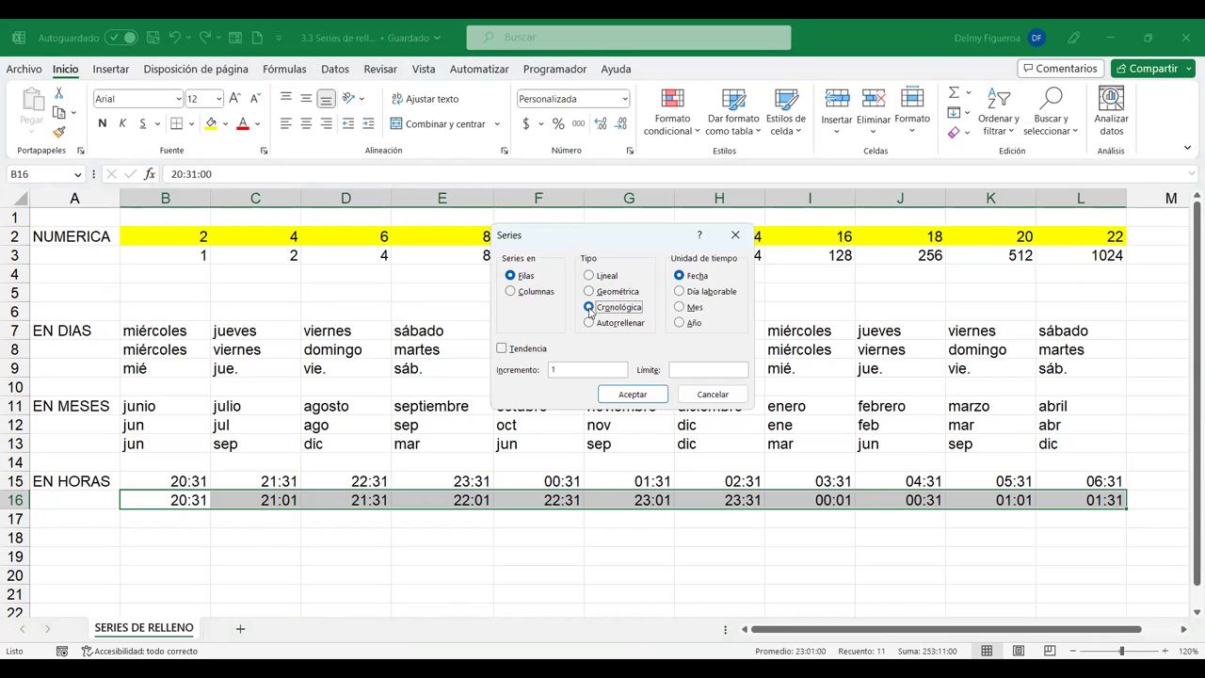
{"action": "left_click", "coordinate": [725, 395]}
Dismiss the Series dialog, then enter FECHA in A20 and 1/1/2020 in A21.
{"action": "left_click", "coordinate": [346, 539]}
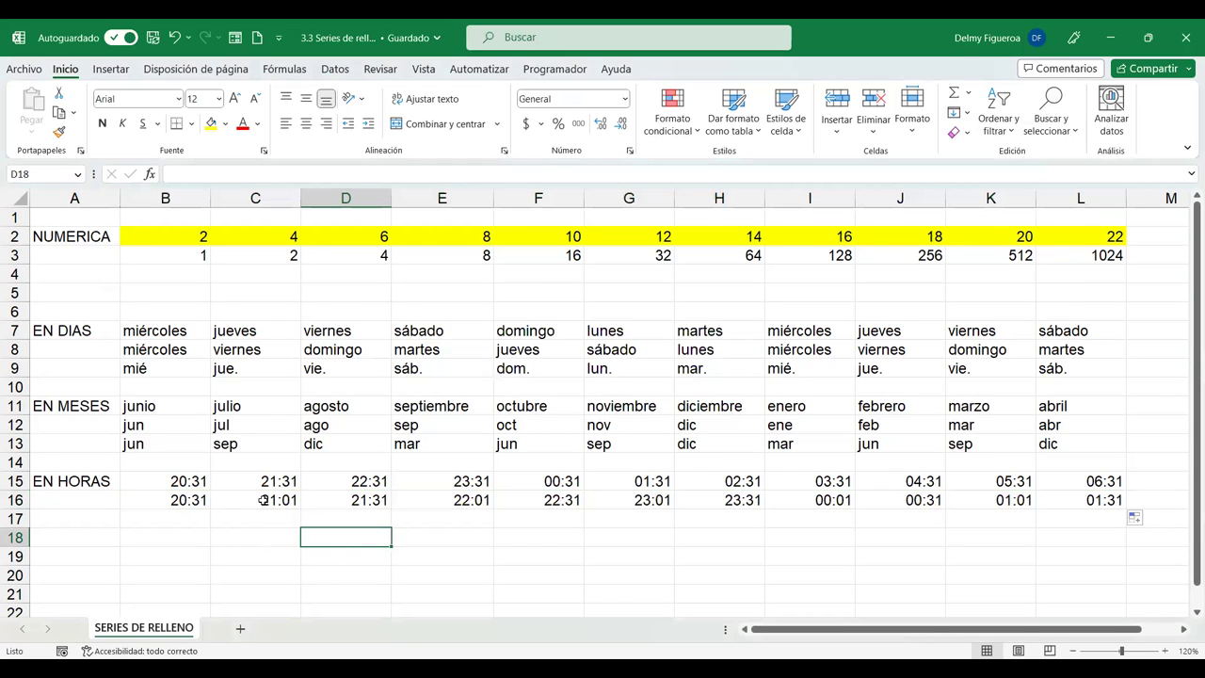
{"action": "scroll", "coordinate": [264, 501], "scroll_direction": "down", "scroll_amount": 2}
{"action": "scroll", "coordinate": [241, 504], "scroll_direction": "down", "scroll_amount": 1}
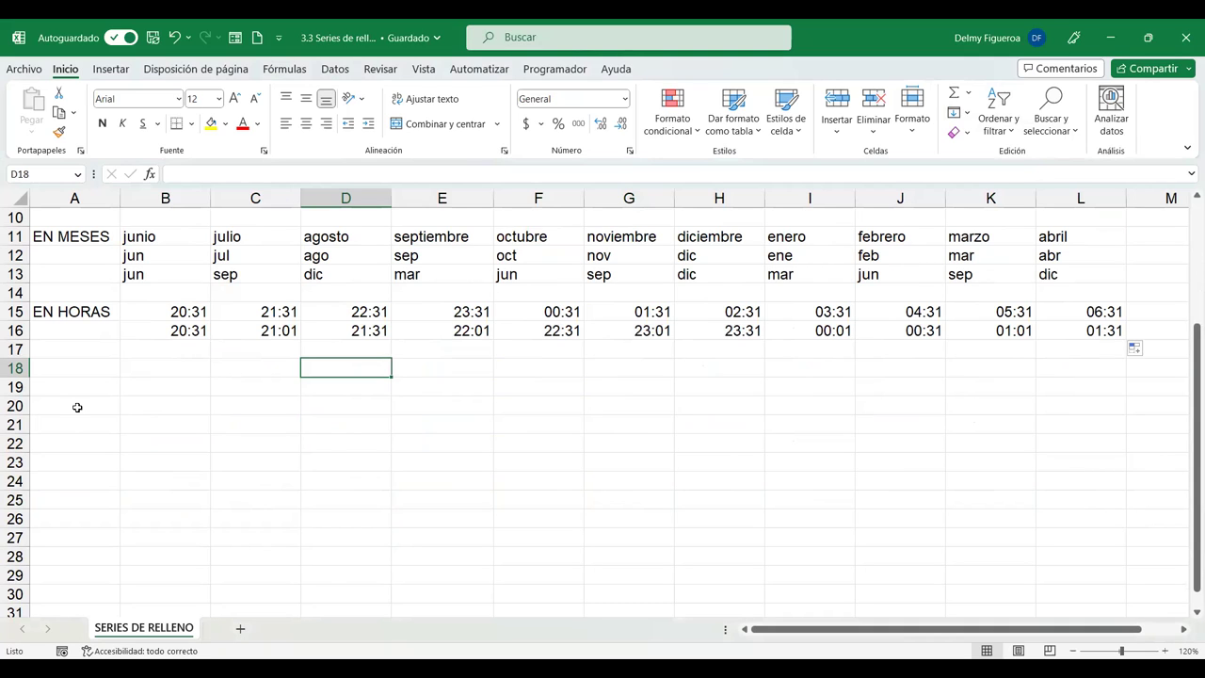
{"action": "left_click", "coordinate": [77, 406]}
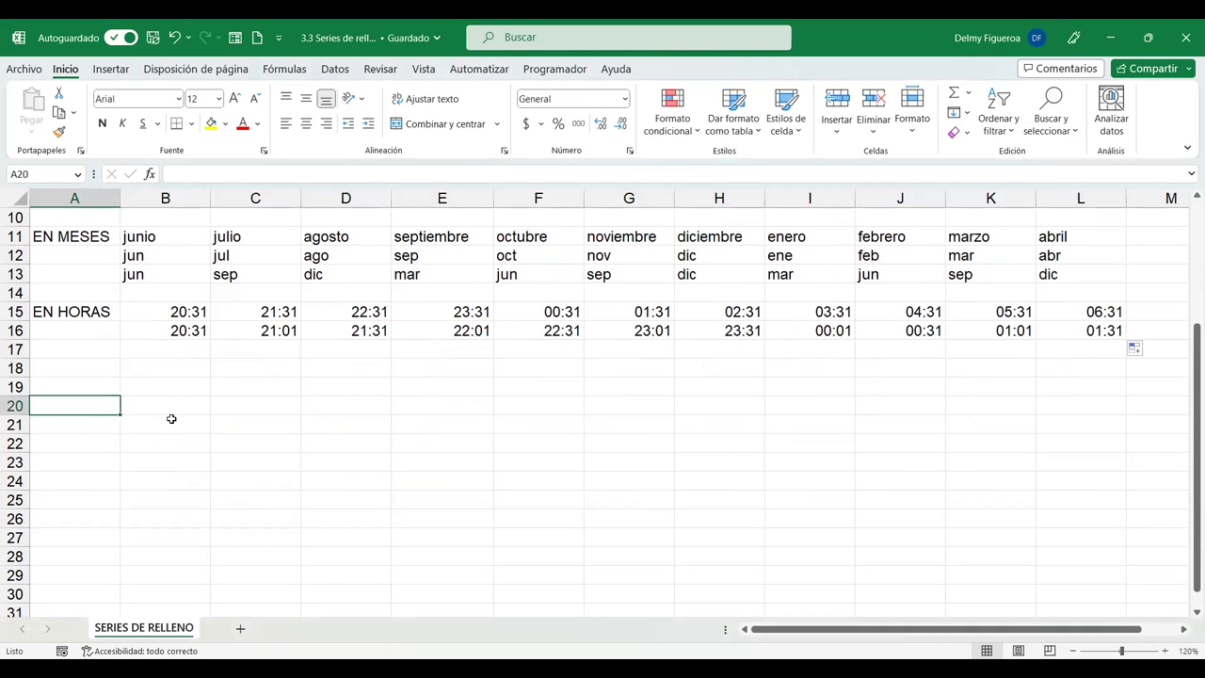
{"action": "type", "text": "FECHA"}
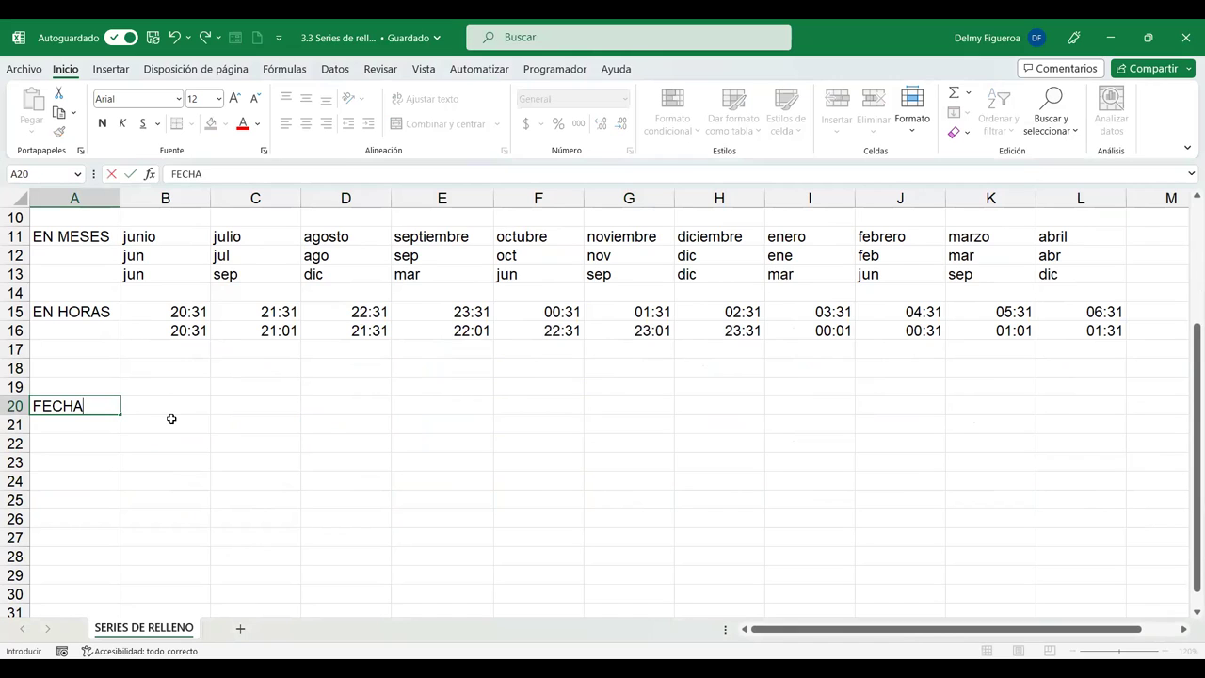
{"action": "key", "text": "Return"}
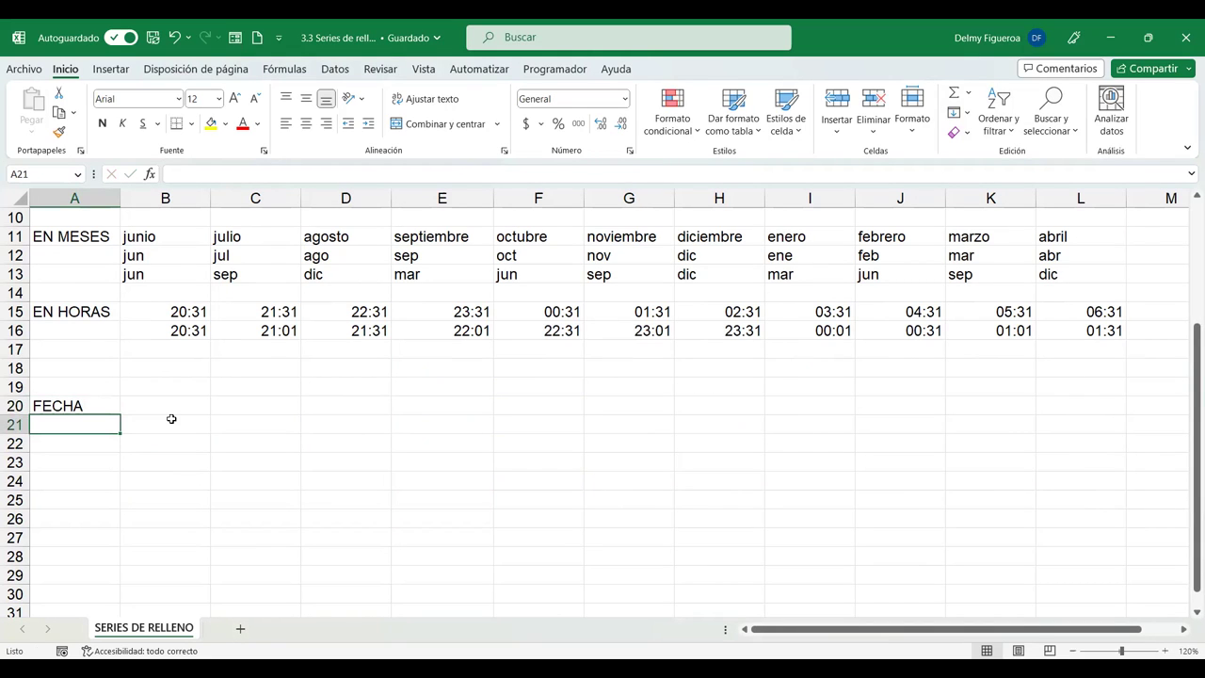
{"action": "type", "text": "1/1/"}
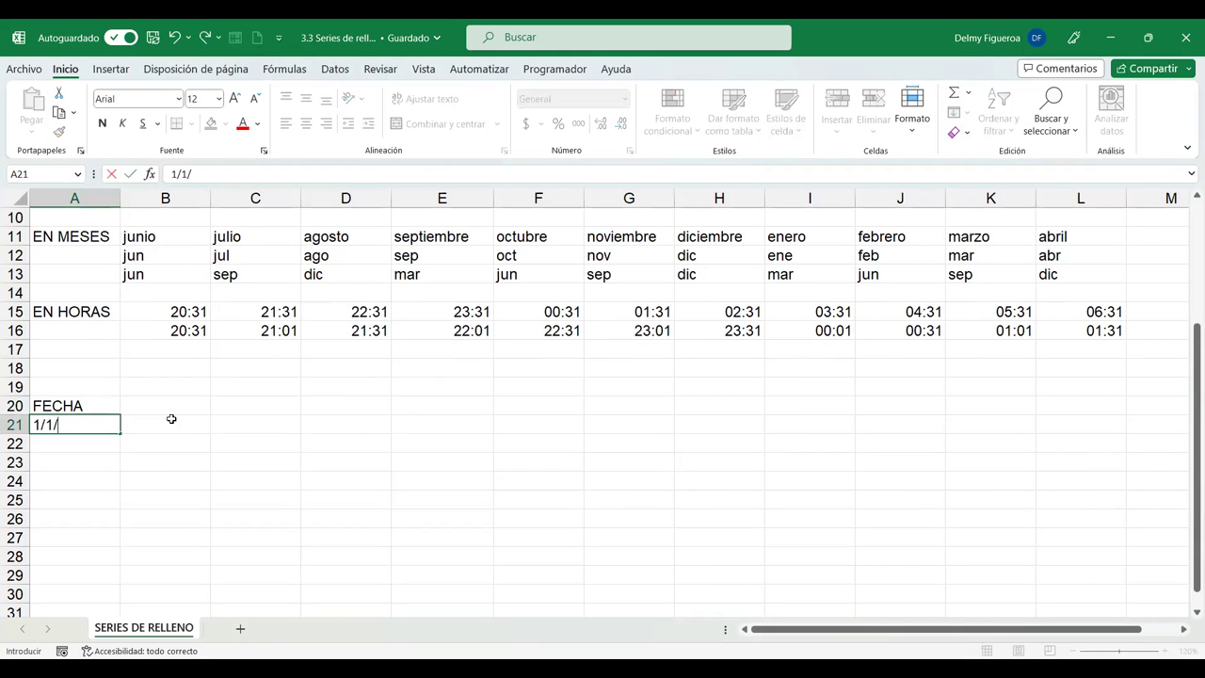
{"action": "type", "text": "2020"}
{"action": "key", "text": "Return"}
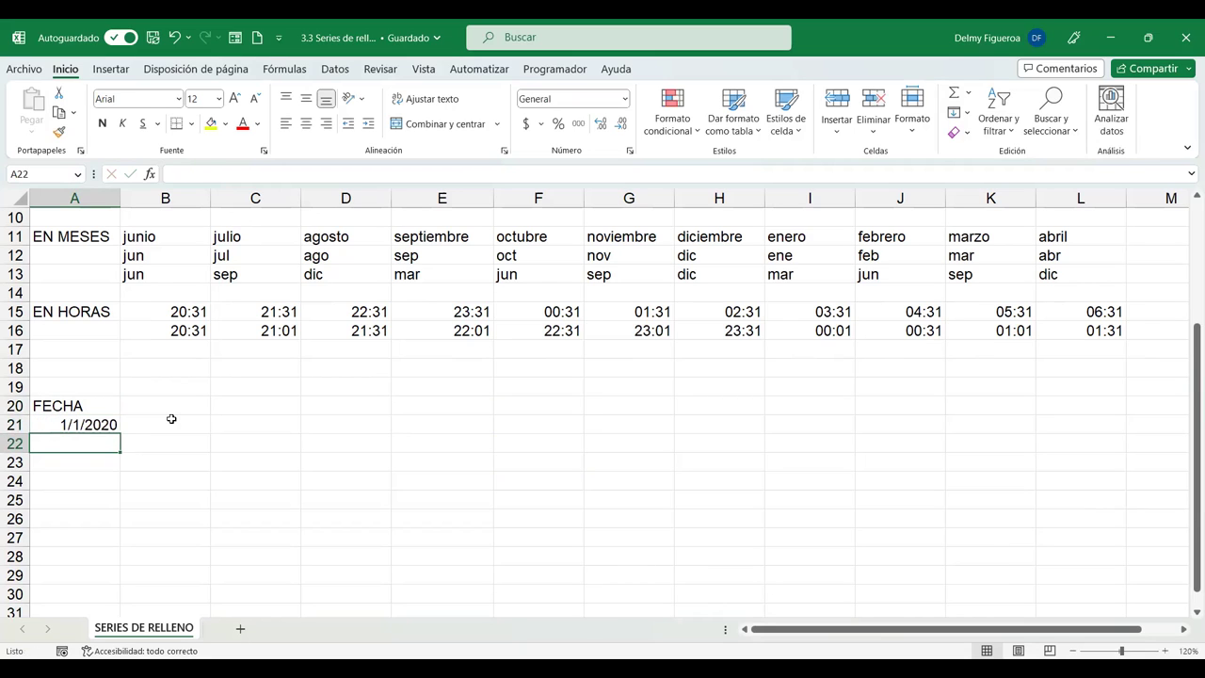
{"action": "left_click", "coordinate": [99, 423]}
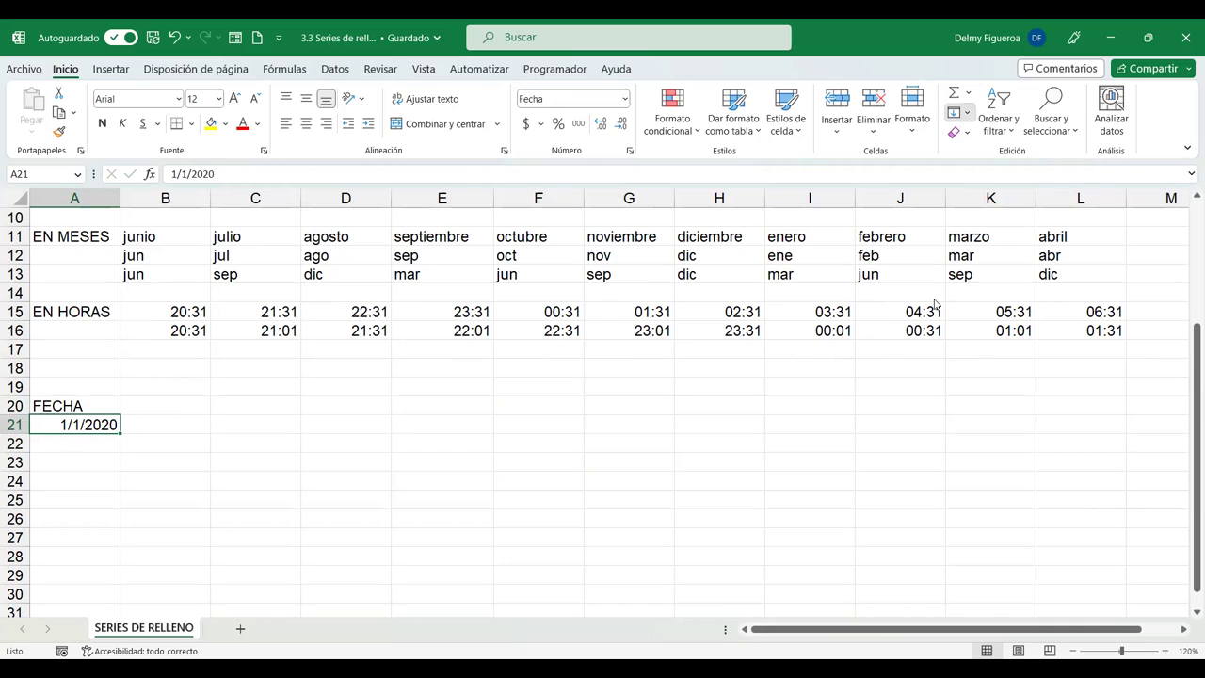
Apply a column-wise Series to the 1/1/2020 date and drag it further down column A.
{"action": "key", "text": "alt+h"}
{"action": "key", "text": "f"}
{"action": "key", "text": "i"}
{"action": "key", "text": "s"}
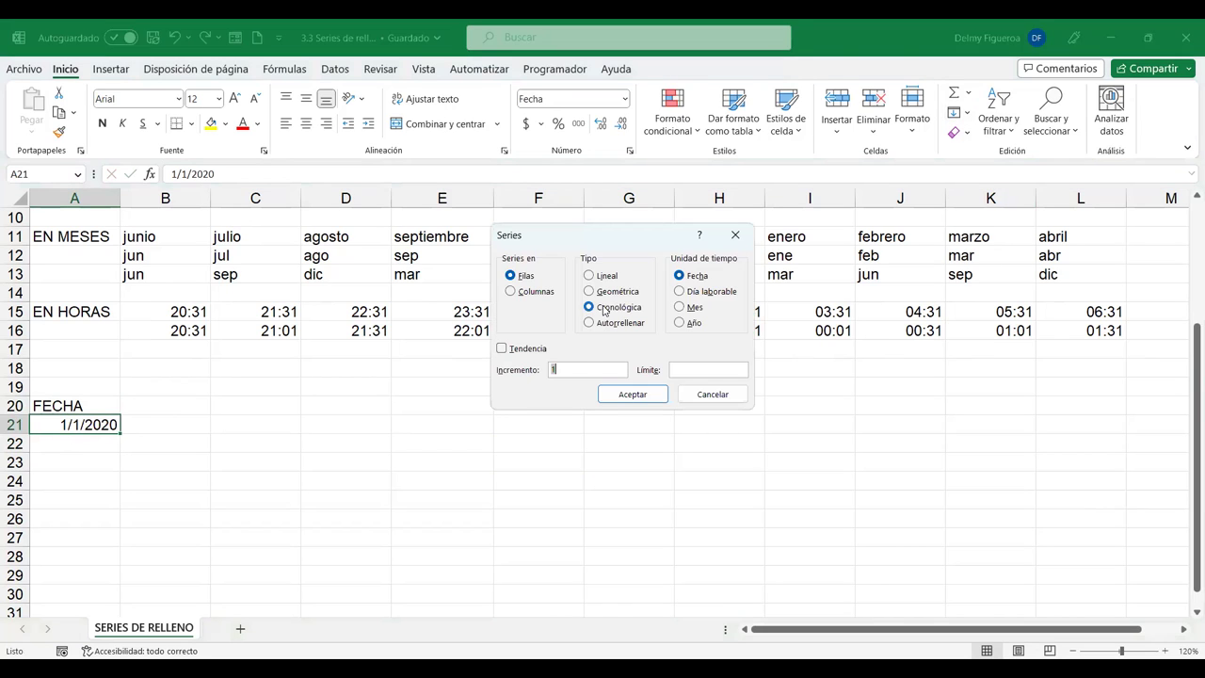
{"action": "left_click", "coordinate": [528, 293]}
{"action": "left_click", "coordinate": [706, 370]}
{"action": "left_click", "coordinate": [640, 397]}
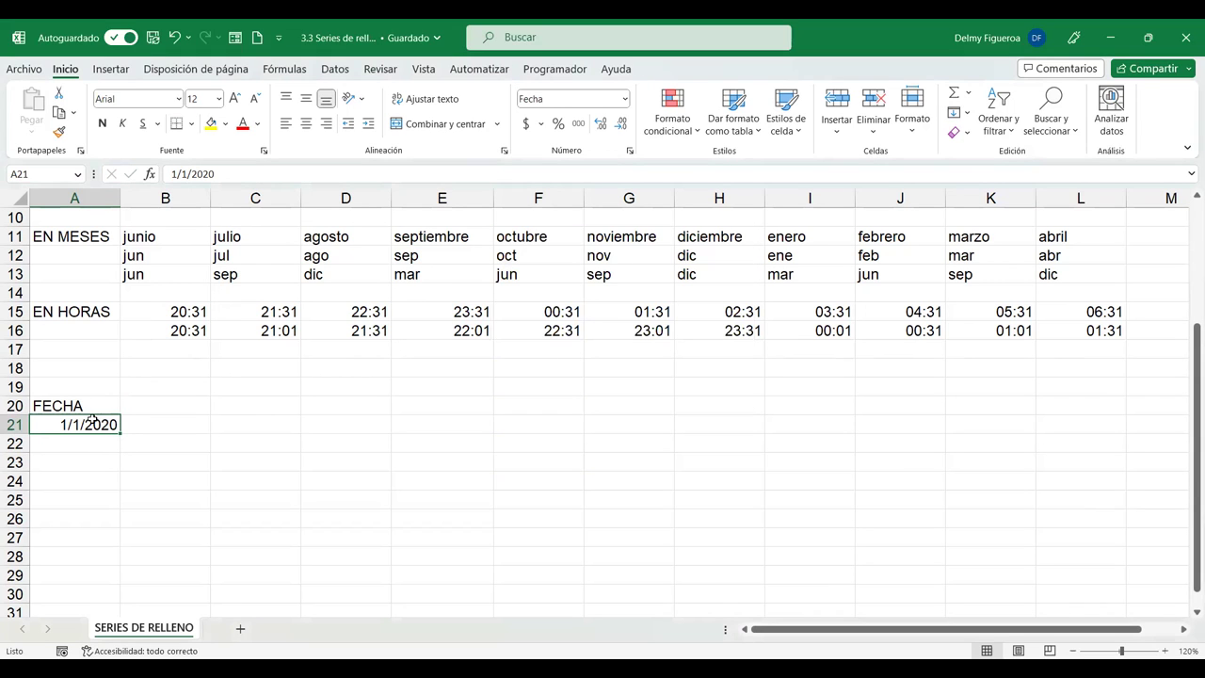
{"action": "left_click_drag", "start_coordinate": [120, 433], "coordinate": [81, 608]}
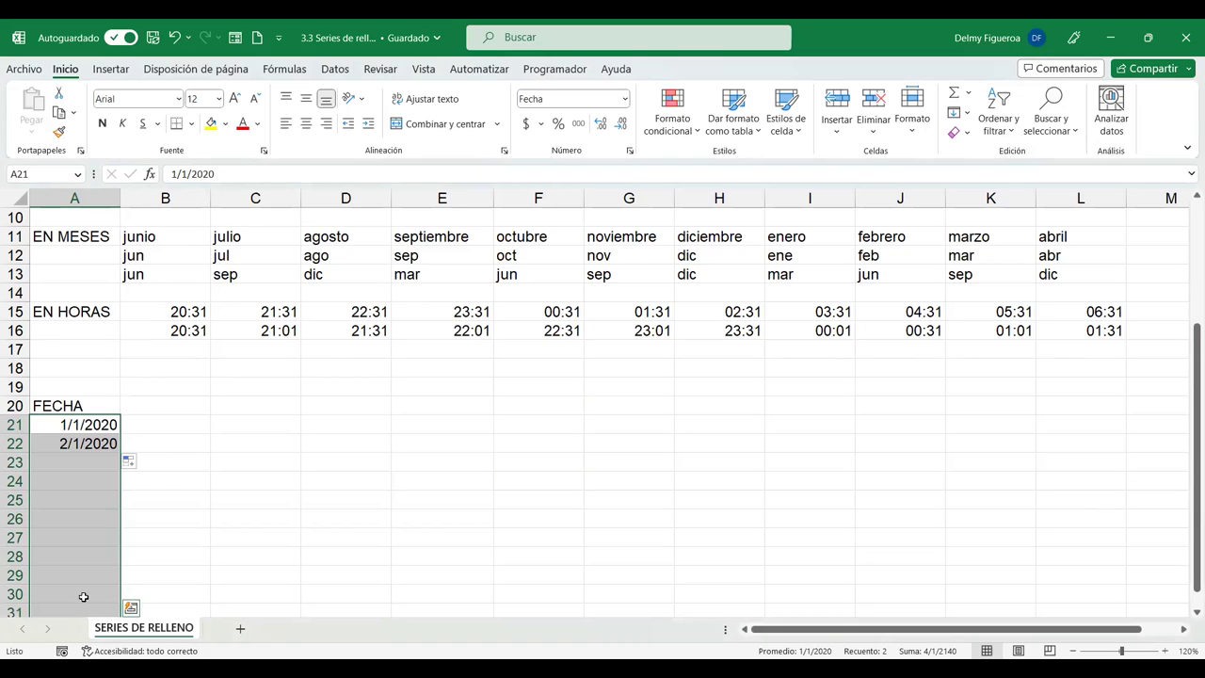
Fill A21:A35 with a daily date series from 1/1/2020 to 15/1/2020.
{"action": "left_click_drag", "start_coordinate": [89, 423], "coordinate": [73, 591]}
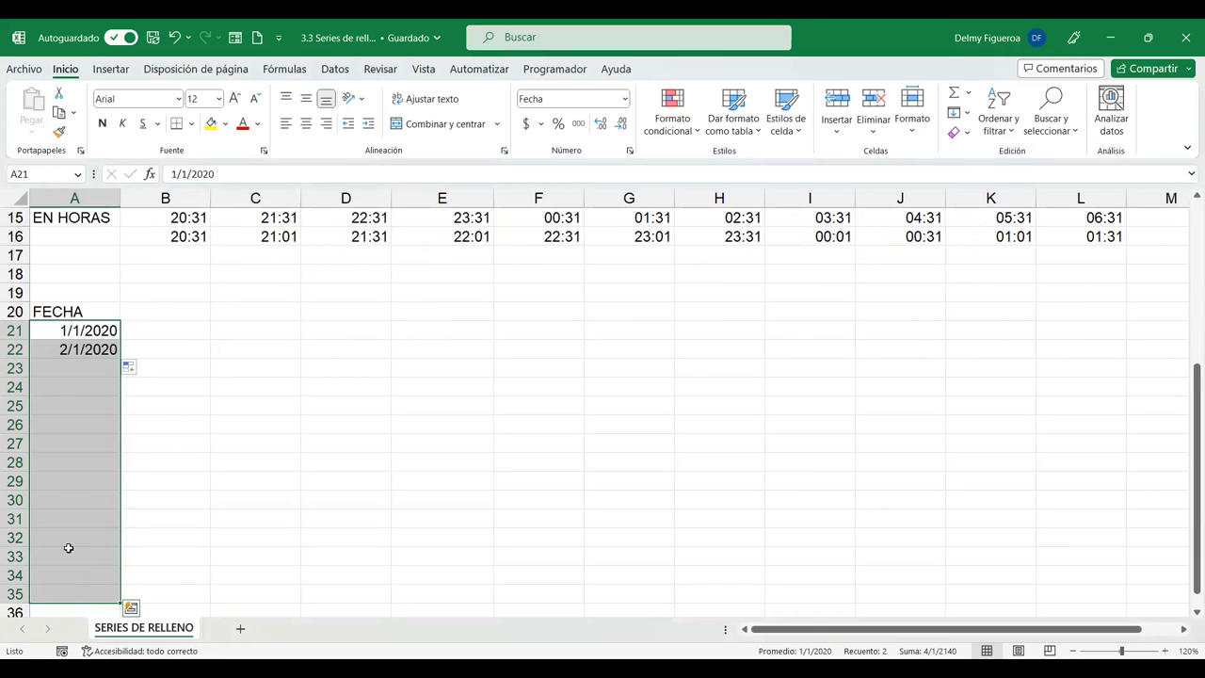
{"action": "left_click", "coordinate": [964, 113]}
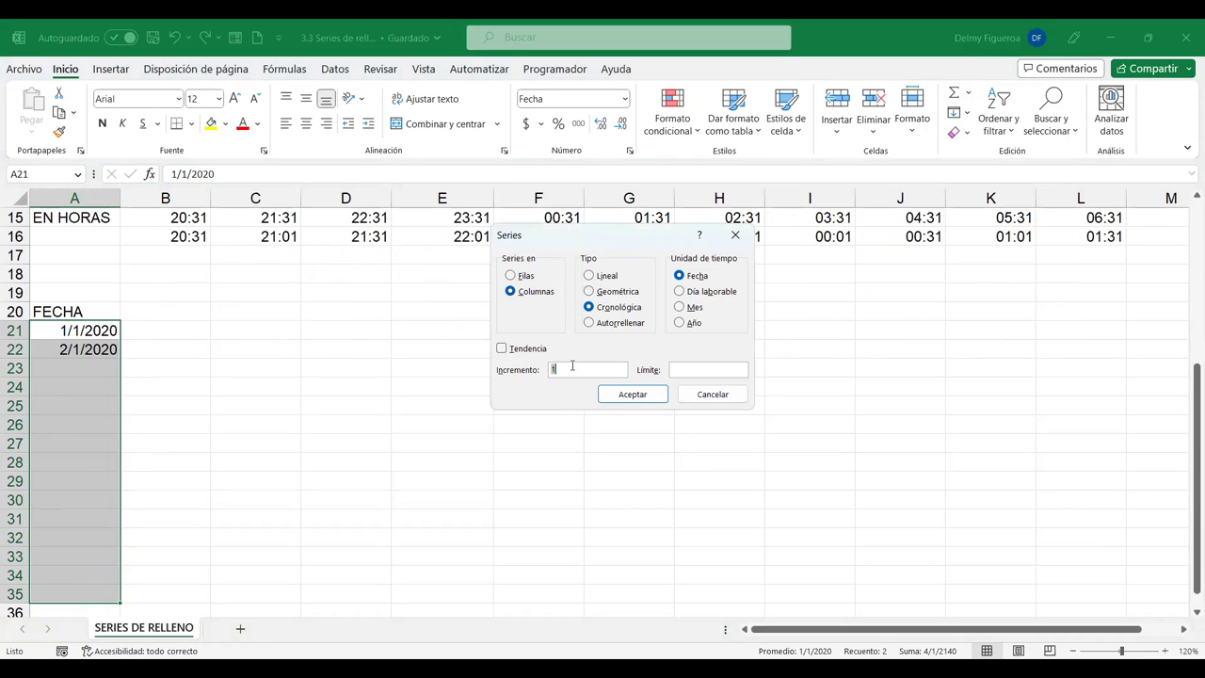
{"action": "left_click", "coordinate": [632, 394]}
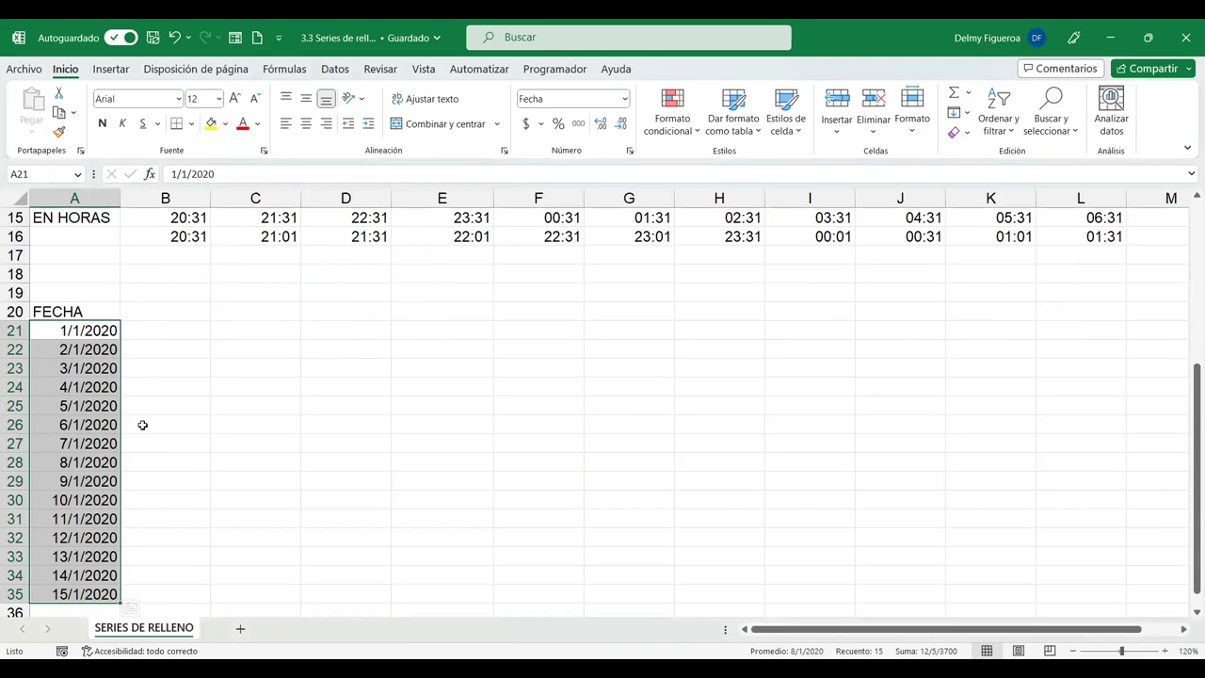
{"action": "scroll", "coordinate": [141, 429], "scroll_direction": "down", "scroll_amount": 2}
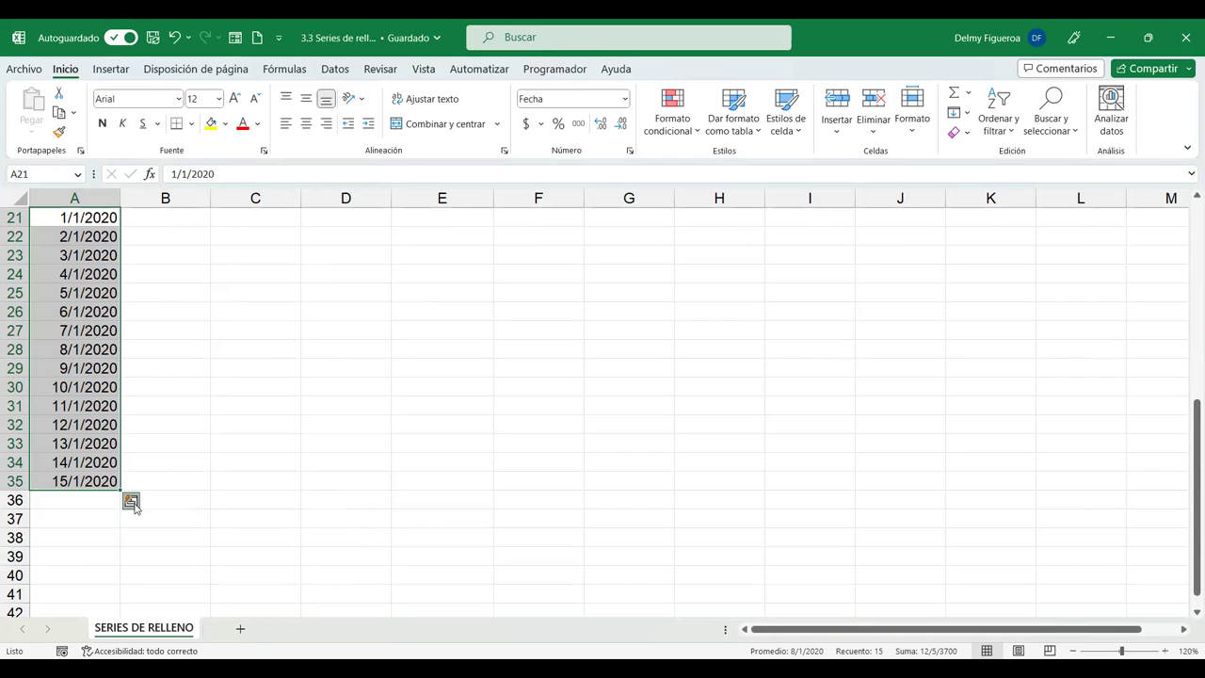
{"action": "left_click", "coordinate": [106, 474]}
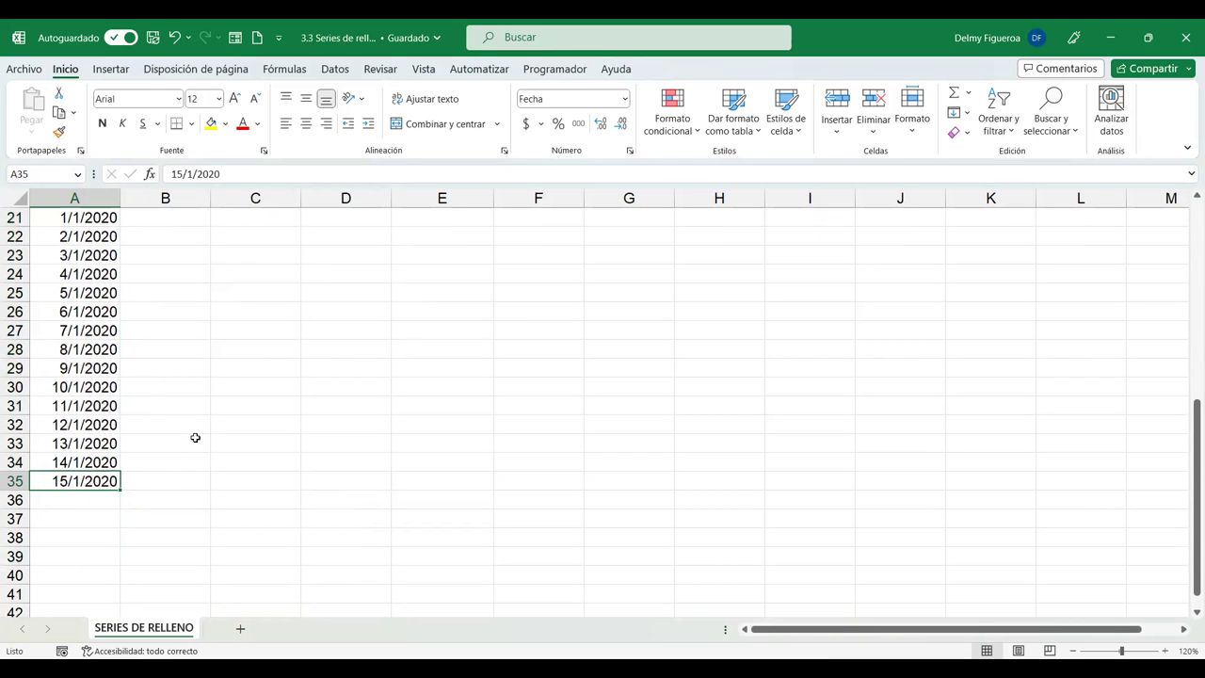
Select A21:A35 and switch the dates to weekdays only, ending at 21/1/2020.
{"action": "scroll", "coordinate": [123, 312], "scroll_direction": "up", "scroll_amount": 1}
{"action": "left_click_drag", "start_coordinate": [86, 268], "coordinate": [89, 537]}
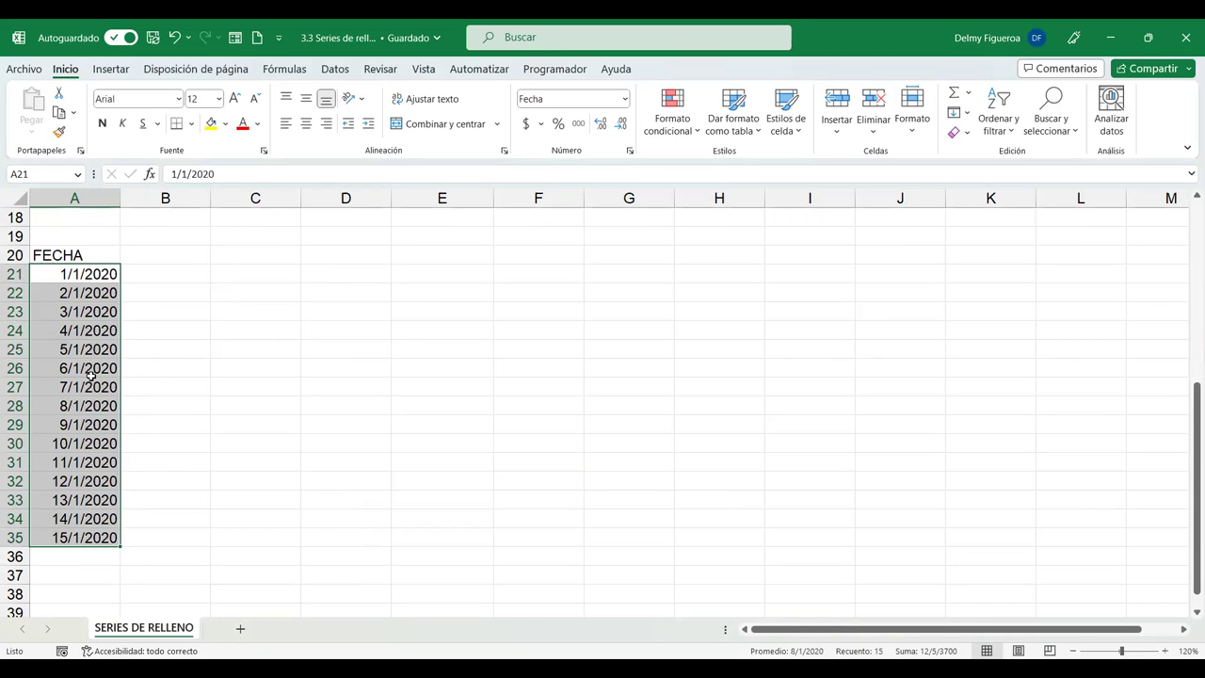
{"action": "left_click", "coordinate": [91, 273]}
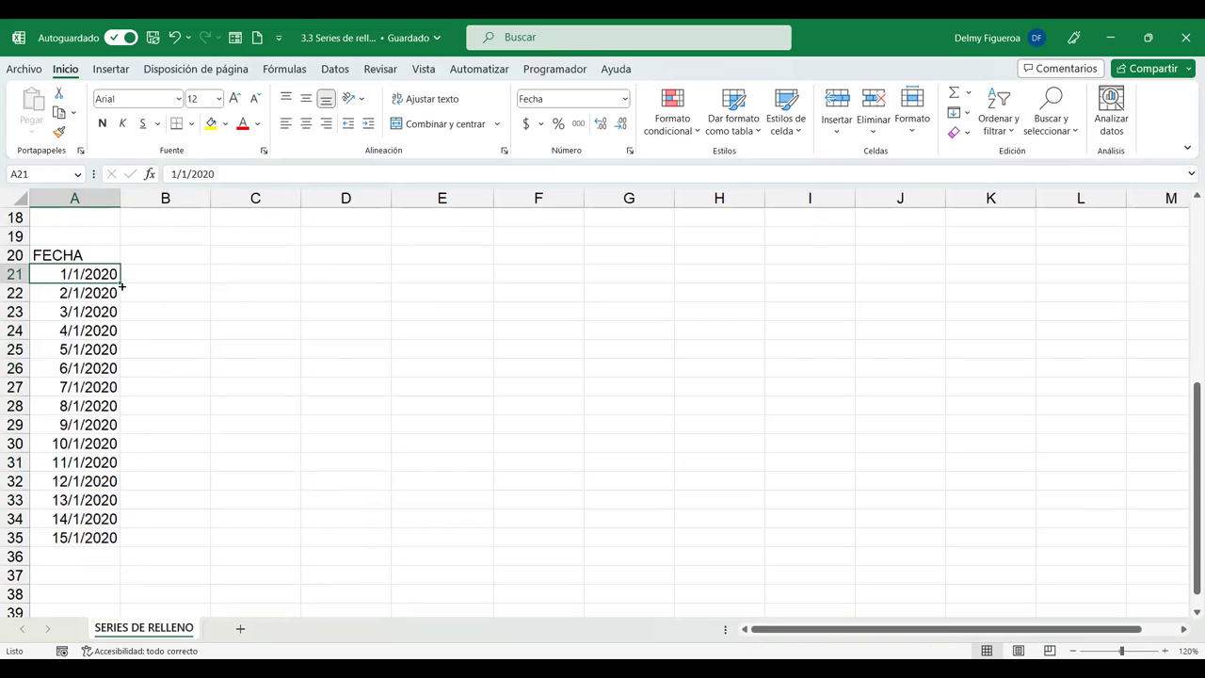
{"action": "left_click", "coordinate": [120, 537], "text": "shift"}
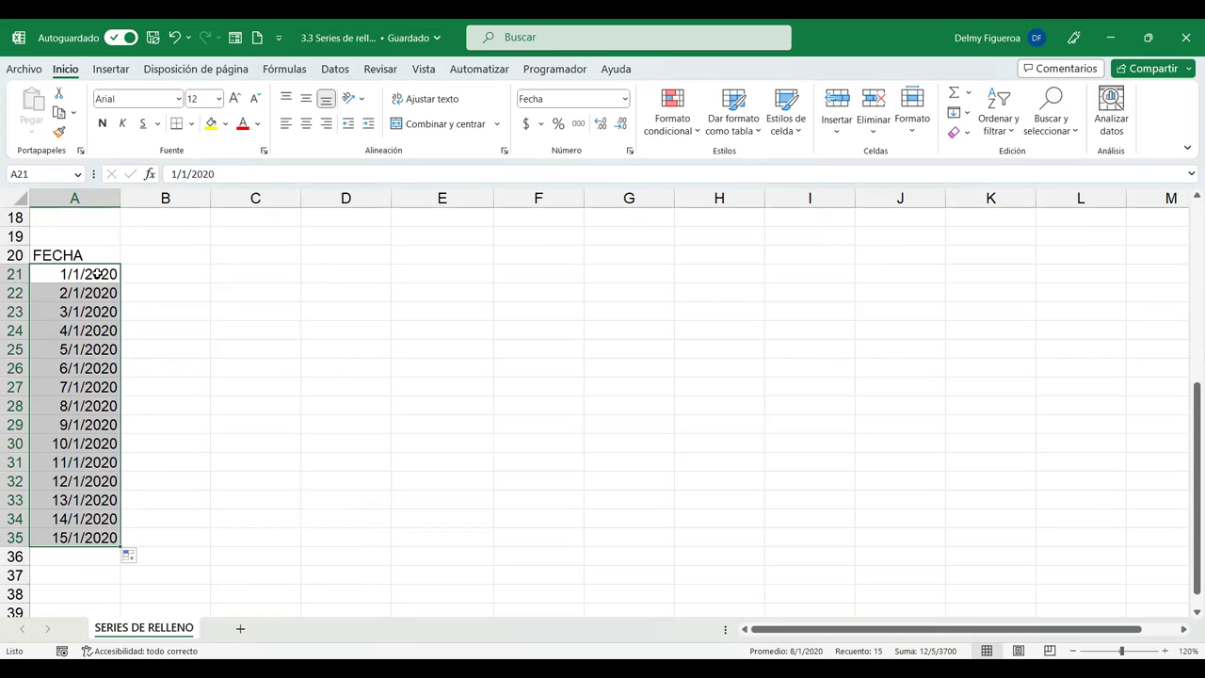
{"action": "left_click", "coordinate": [145, 559]}
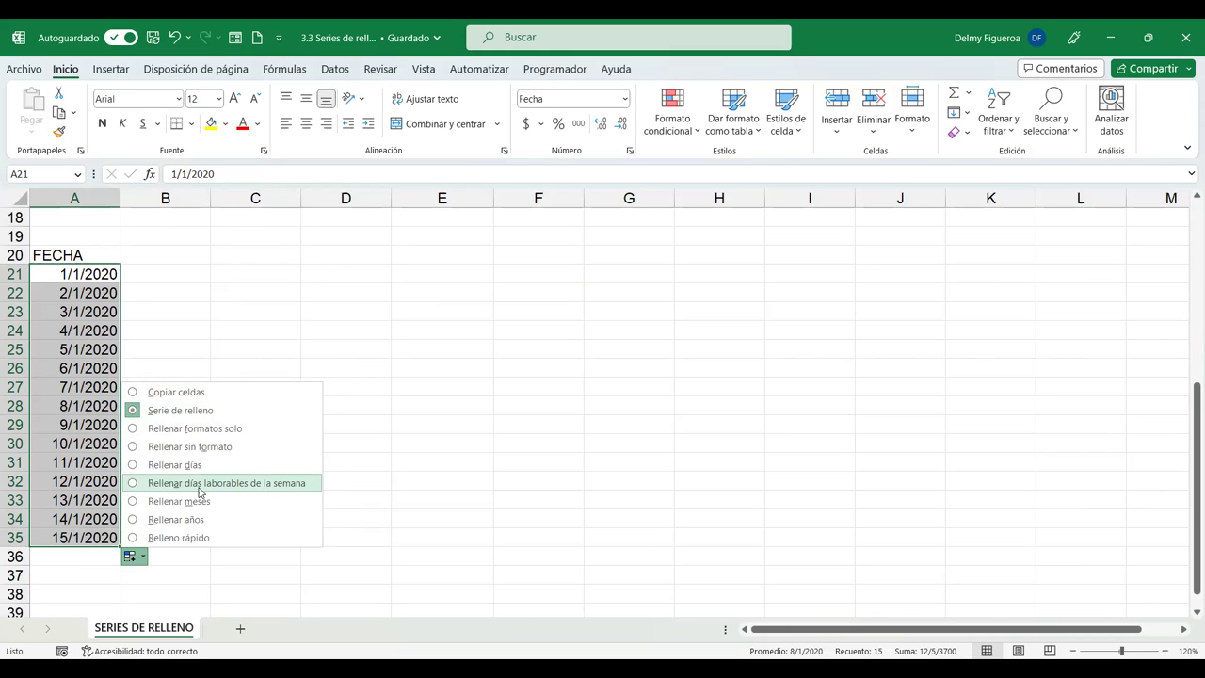
{"action": "left_click", "coordinate": [199, 485]}
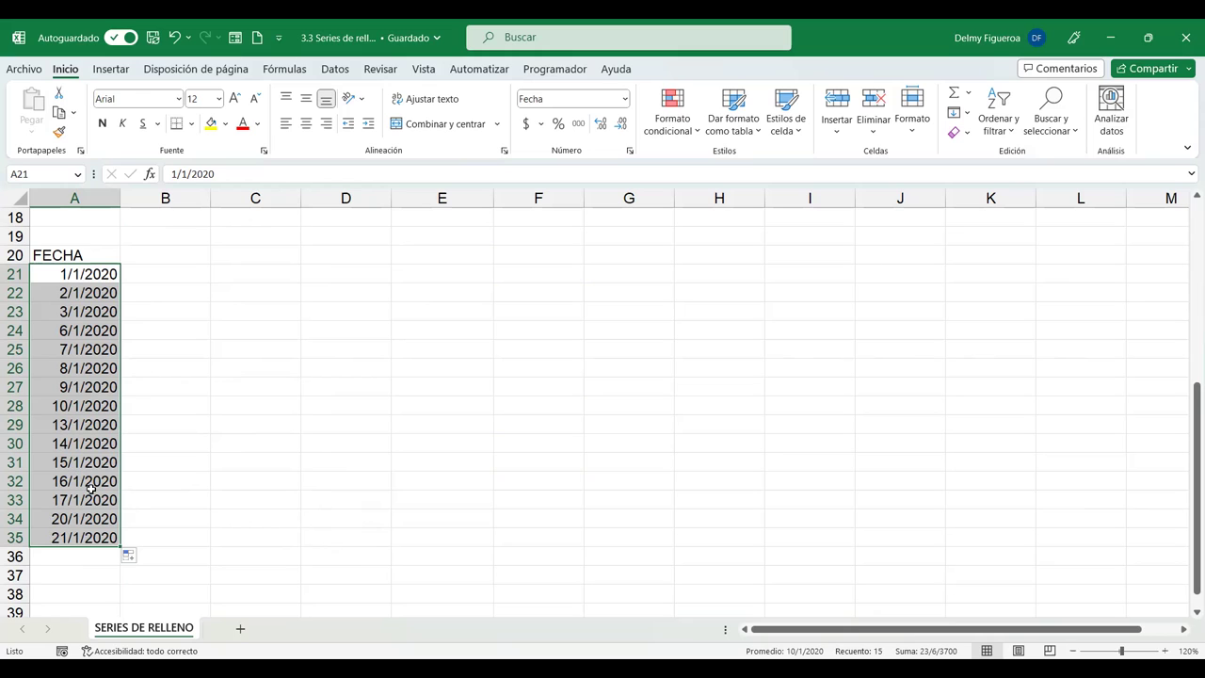
Switch the dates to a monthly series, then to yearly, ending at 1/1/2034.
{"action": "left_click", "coordinate": [144, 561]}
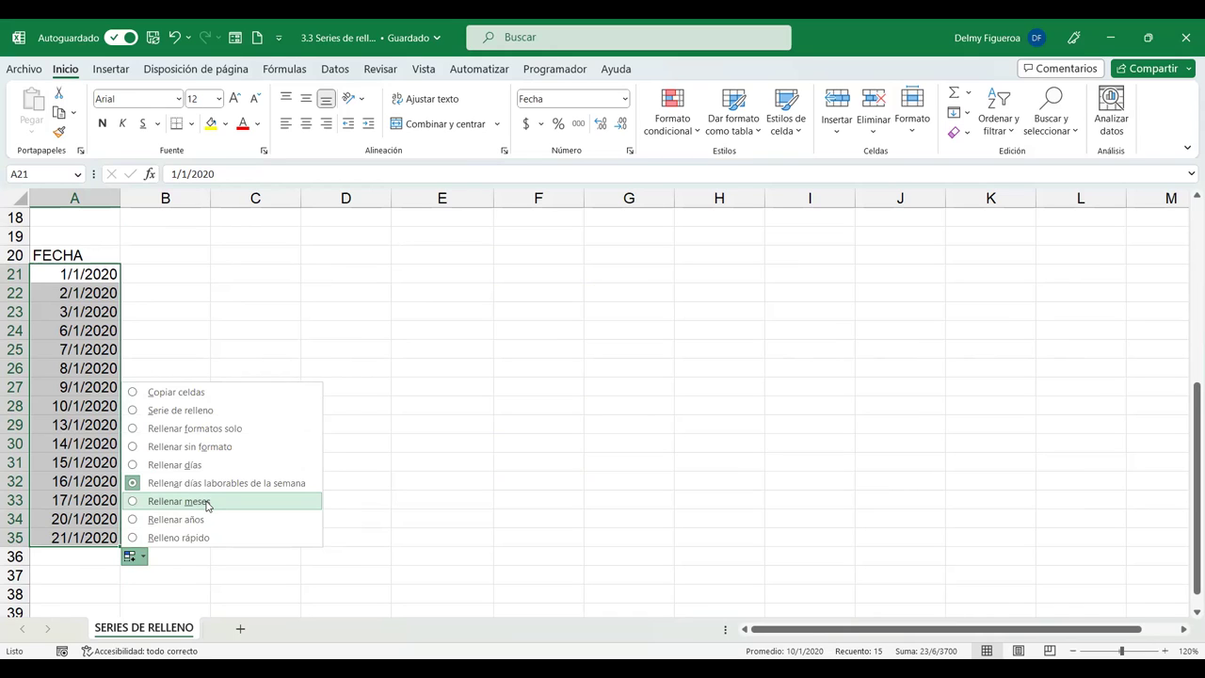
{"action": "left_click", "coordinate": [207, 504]}
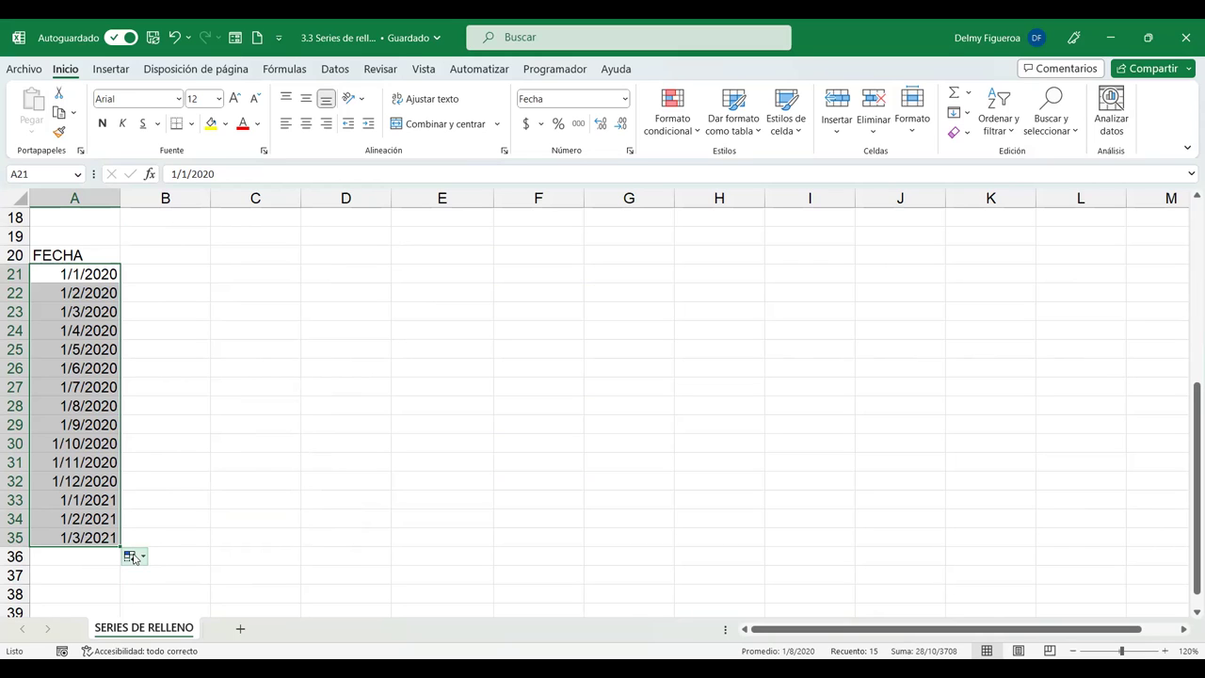
{"action": "left_click", "coordinate": [133, 557]}
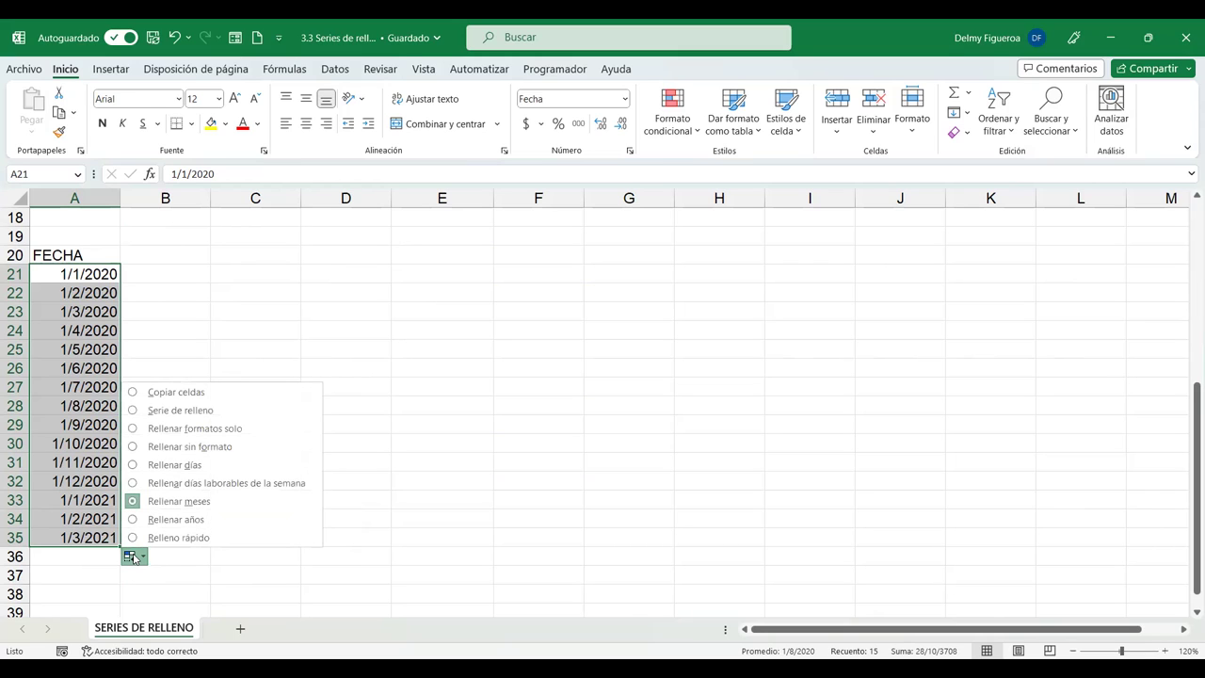
{"action": "left_click", "coordinate": [176, 520]}
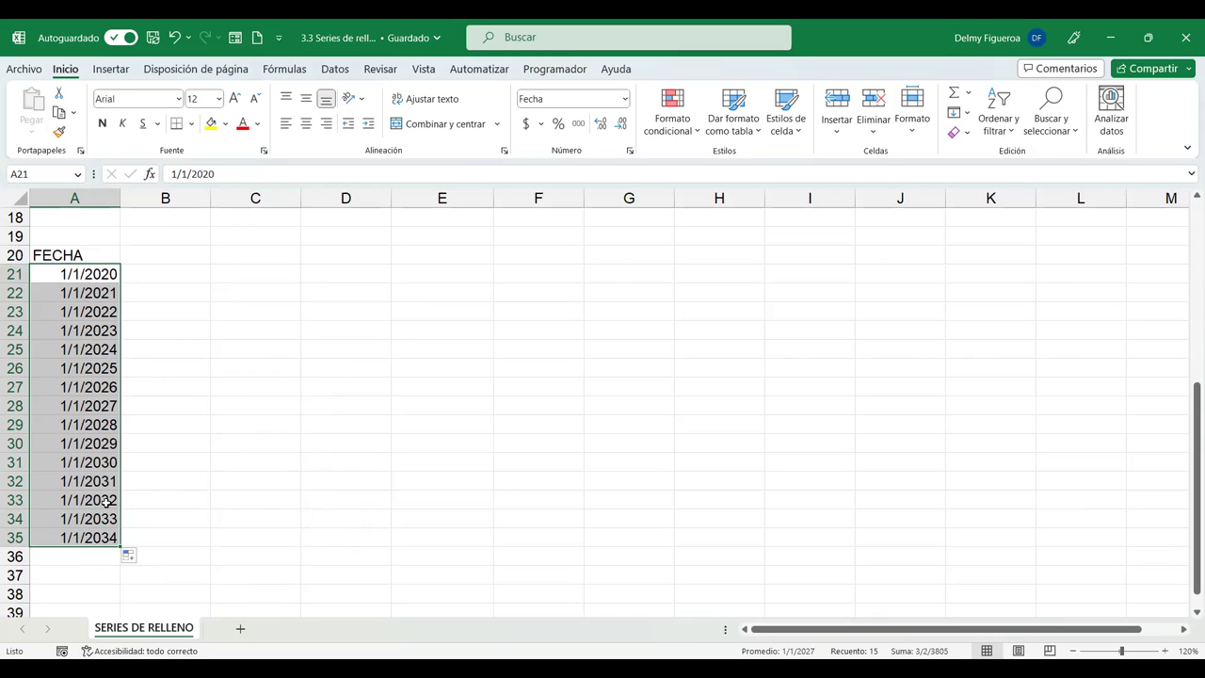
{"action": "left_click", "coordinate": [132, 557]}
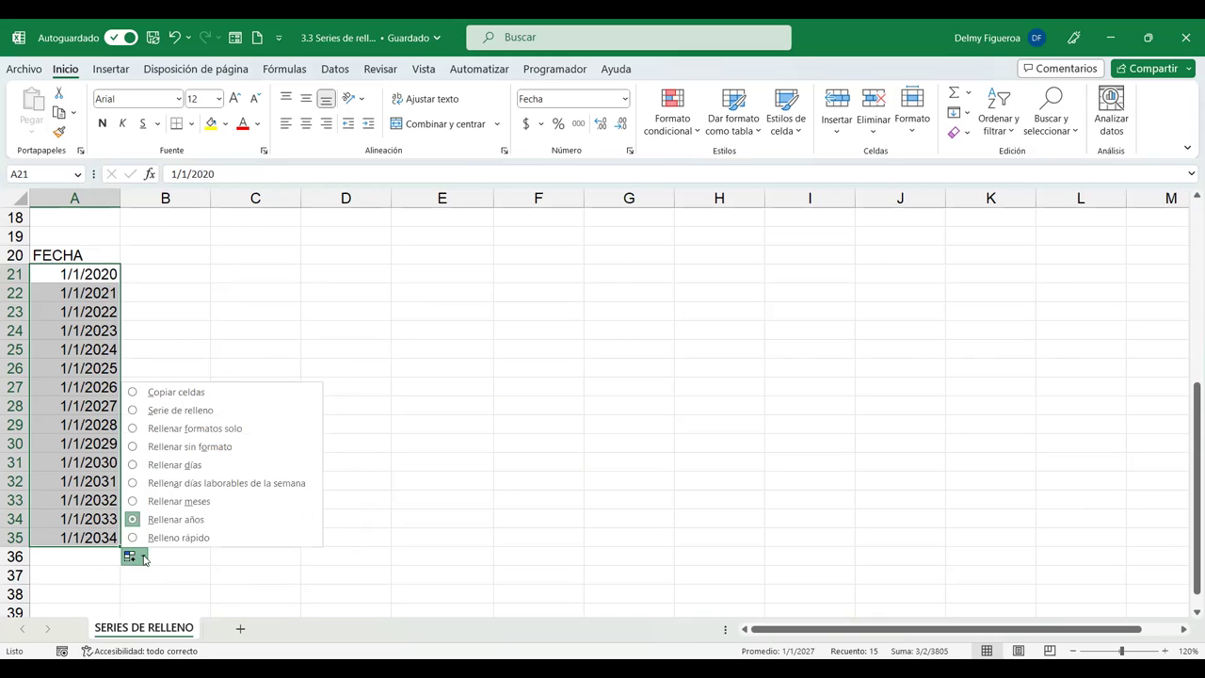
{"action": "left_click", "coordinate": [189, 539]}
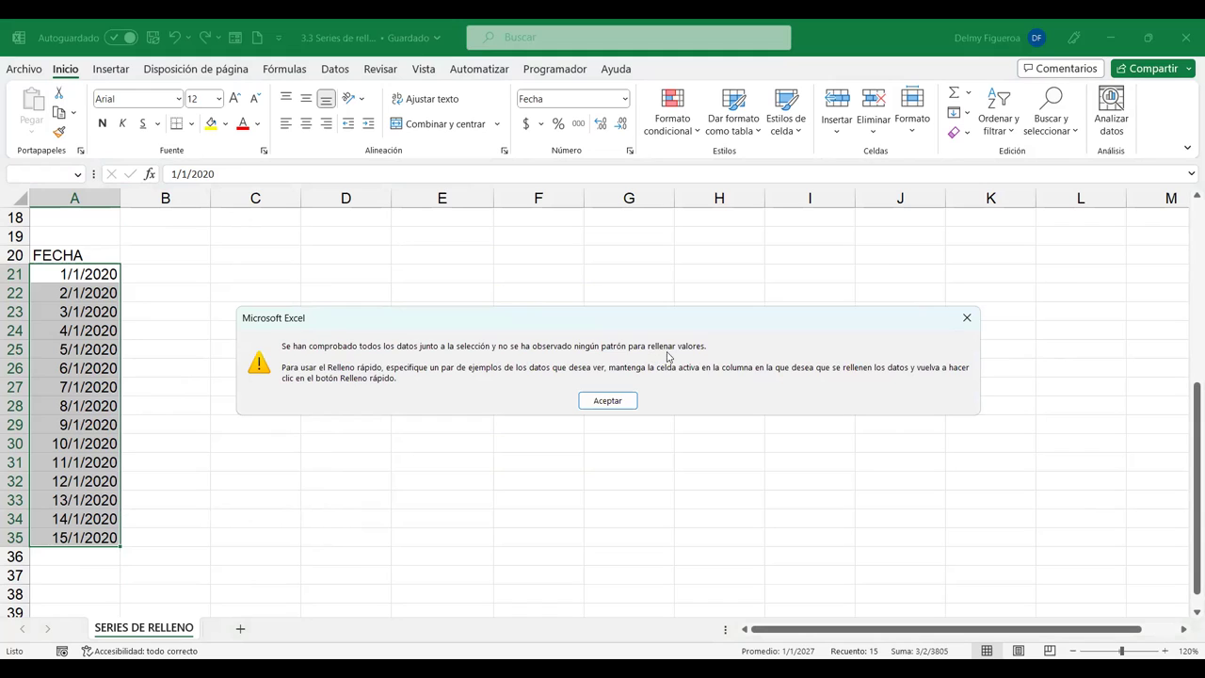
{"action": "left_click", "coordinate": [623, 403]}
{"action": "left_click", "coordinate": [611, 402]}
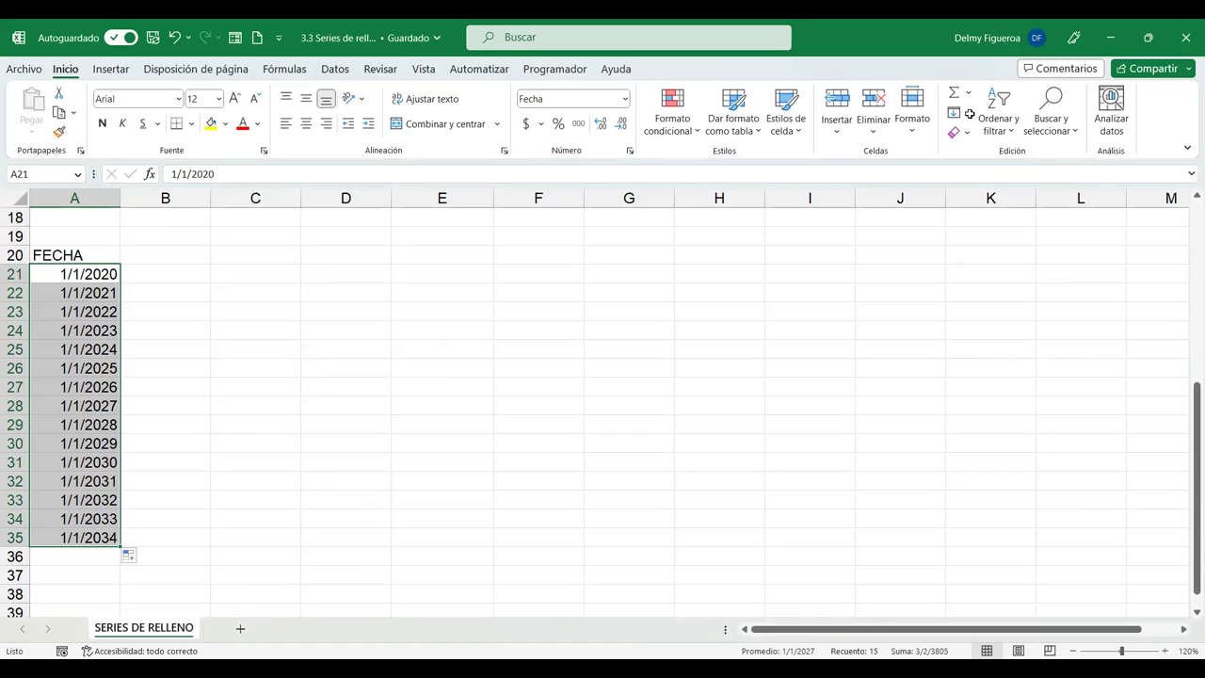
Apply a Series with Día laborable units so dates run 1/1/2020 to 21/1/2020.
{"action": "left_click", "coordinate": [969, 114]}
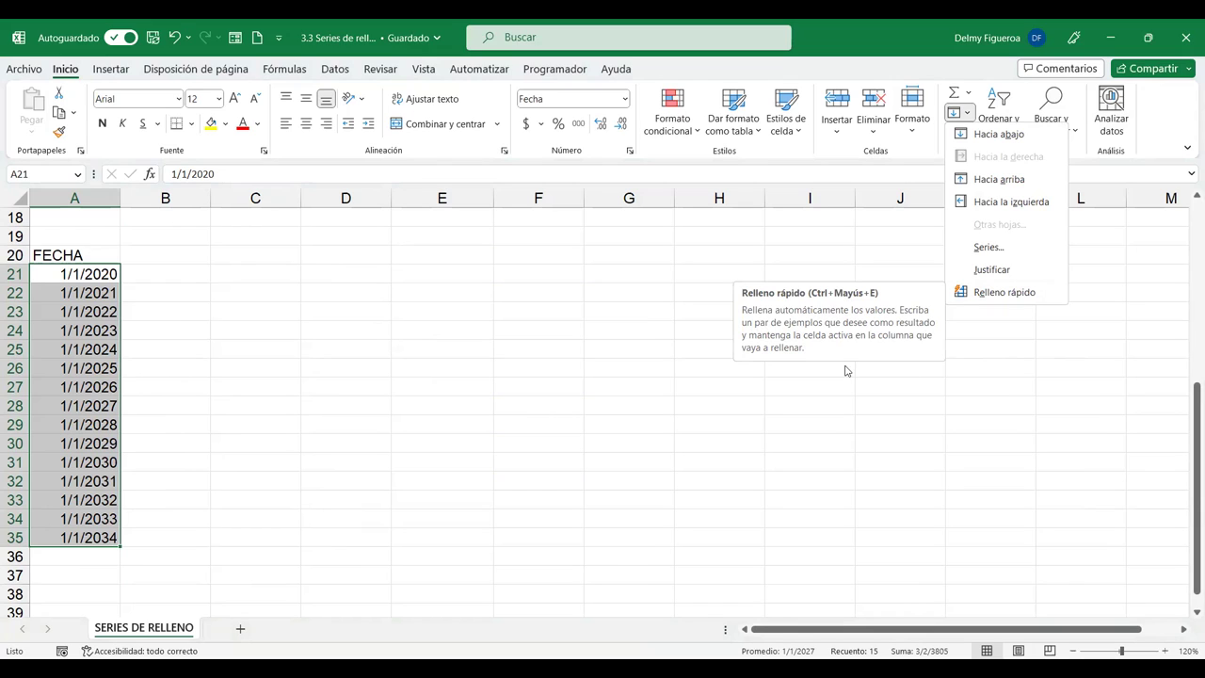
{"action": "left_click", "coordinate": [990, 247]}
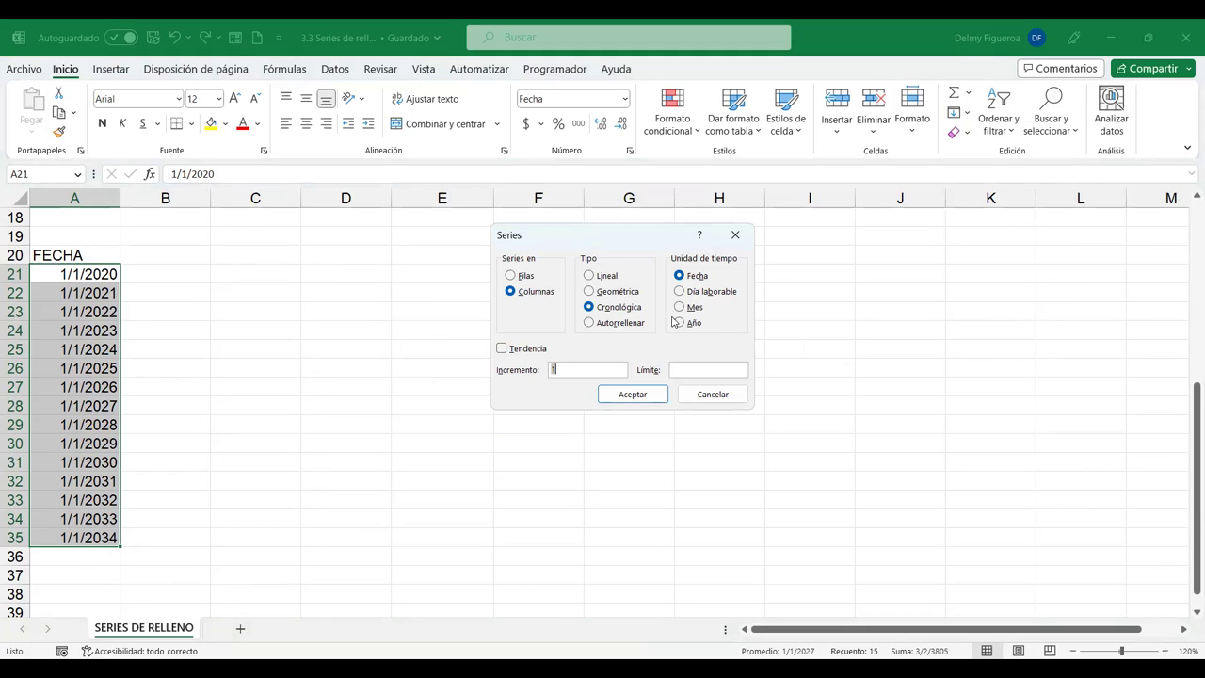
{"action": "left_click", "coordinate": [690, 293]}
{"action": "left_click", "coordinate": [659, 391]}
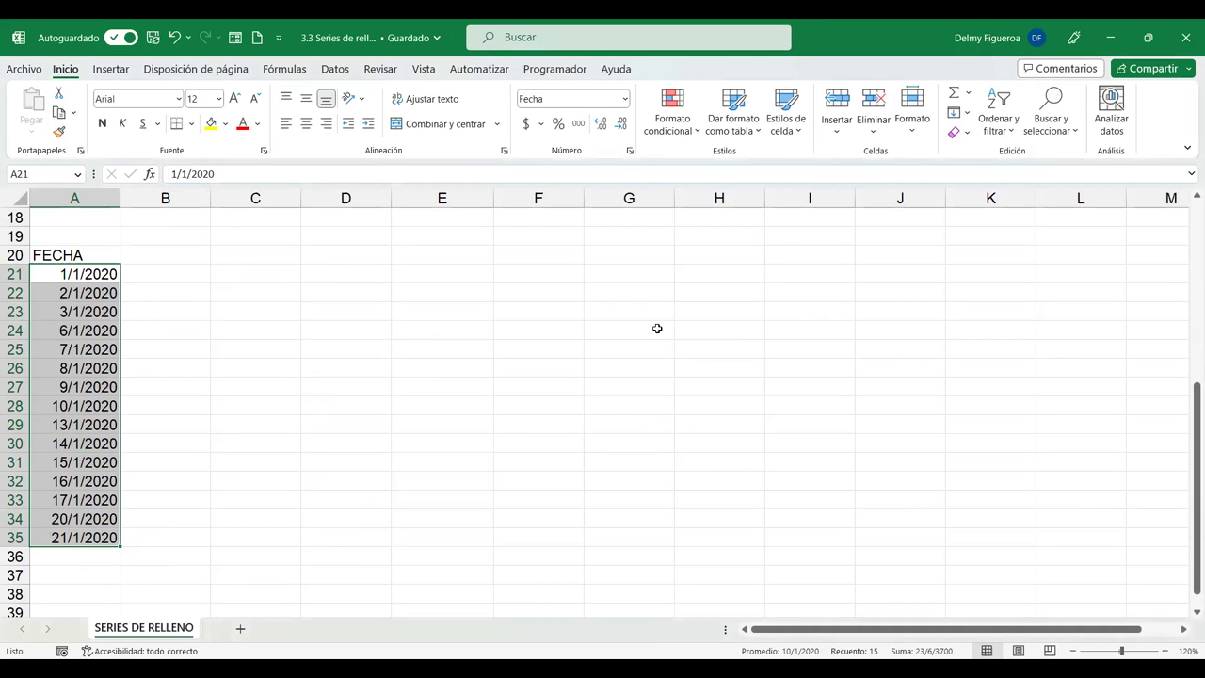
Reopen the Series dialog and close it without changes.
{"action": "left_click", "coordinate": [954, 115]}
{"action": "left_click", "coordinate": [992, 247]}
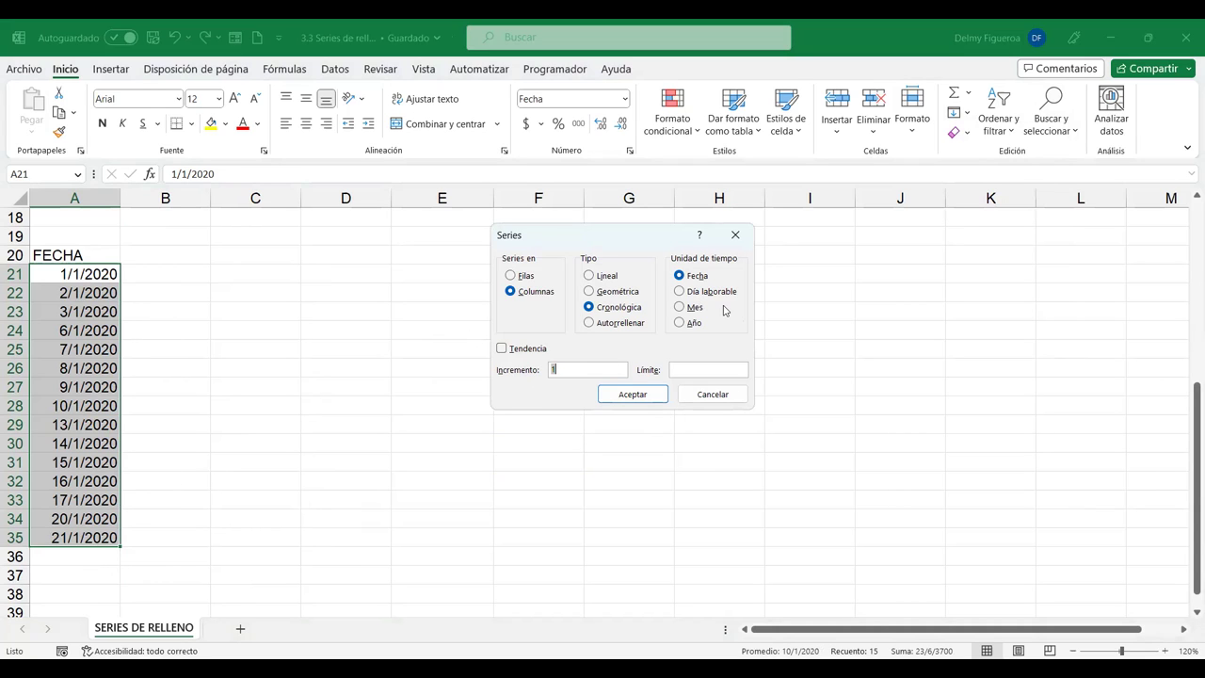
{"action": "left_click", "coordinate": [718, 400]}
Add the headings NOMBRE in C20 and Domicilio in D20.
{"action": "left_click", "coordinate": [525, 406]}
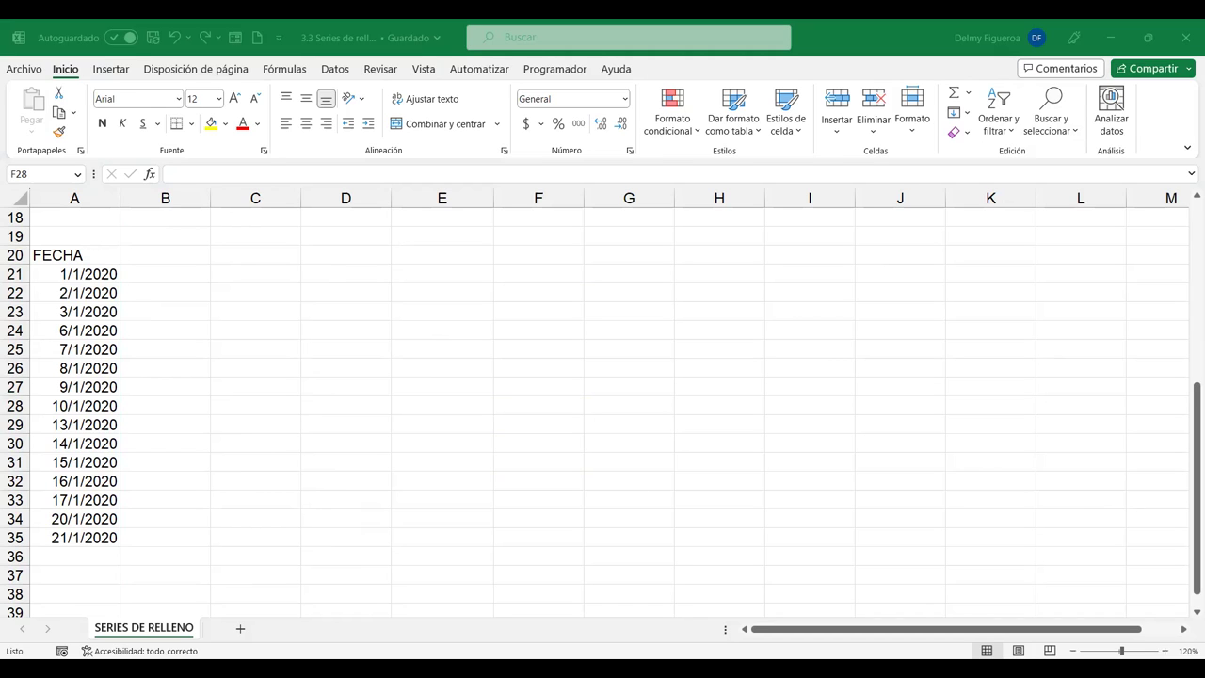
{"action": "left_click", "coordinate": [242, 254]}
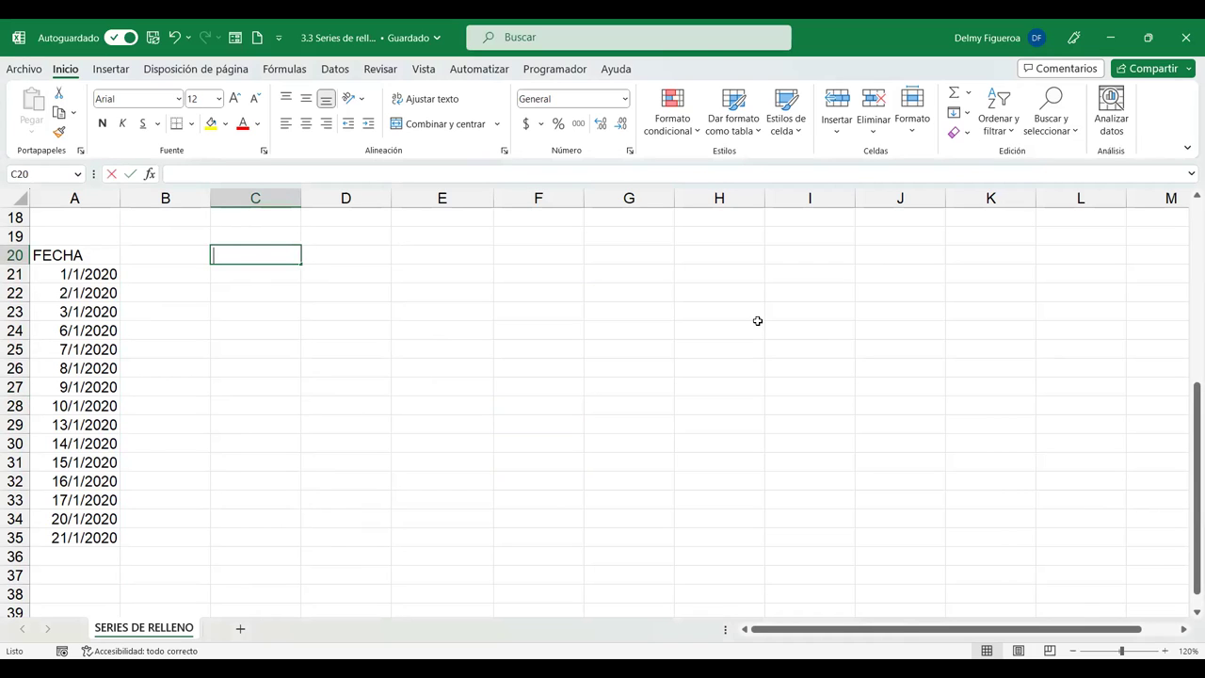
{"action": "type", "text": "NOMBRE"}
{"action": "key", "text": "Tab"}
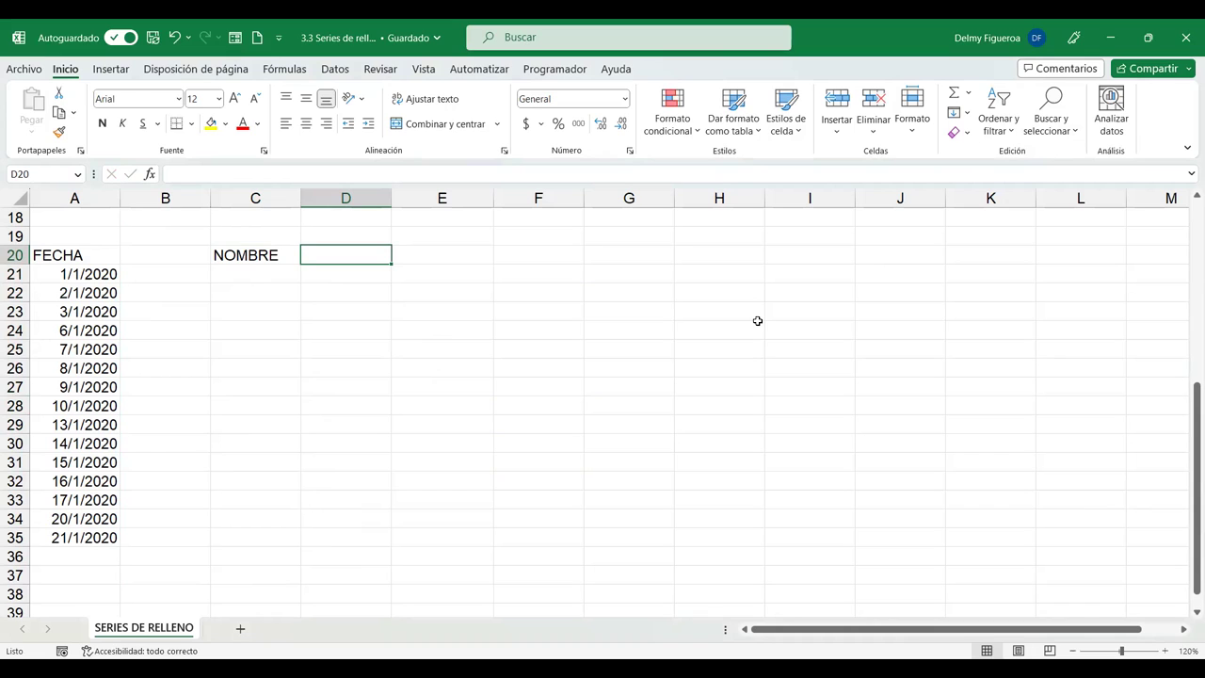
{"action": "type", "text": "Domicilio"}
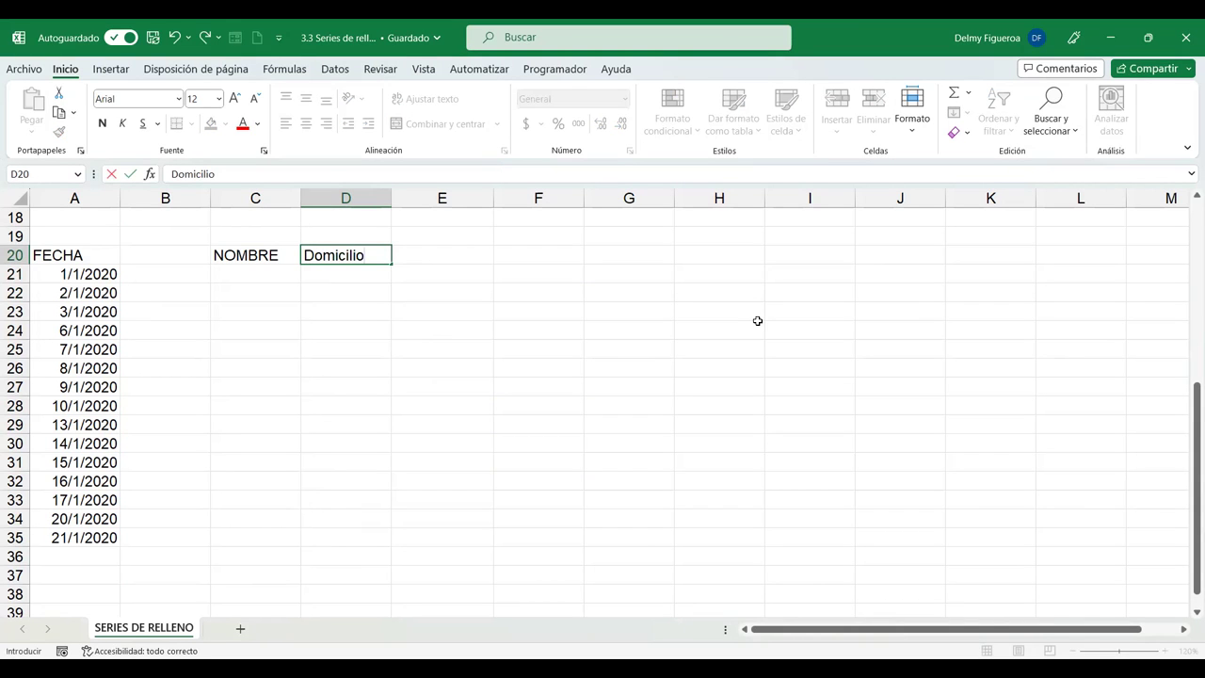
{"action": "key", "text": "Return"}
{"action": "key", "text": "Down"}
{"action": "key", "text": "Left"}
{"action": "key", "text": "Up"}
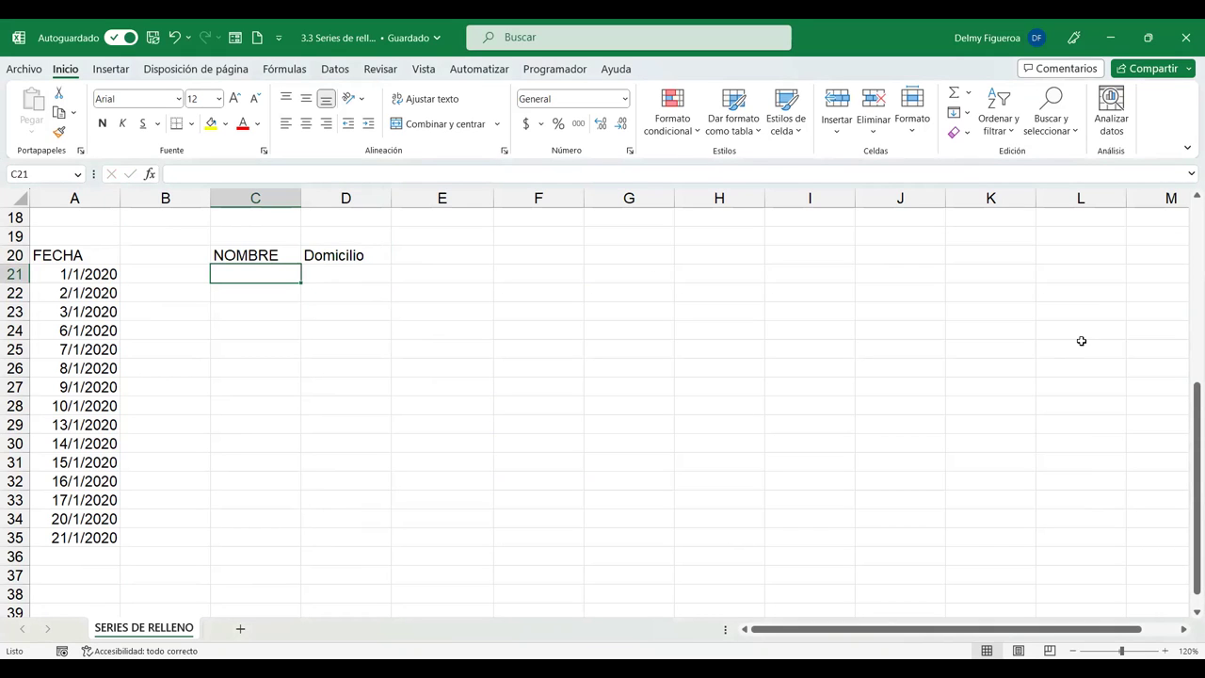
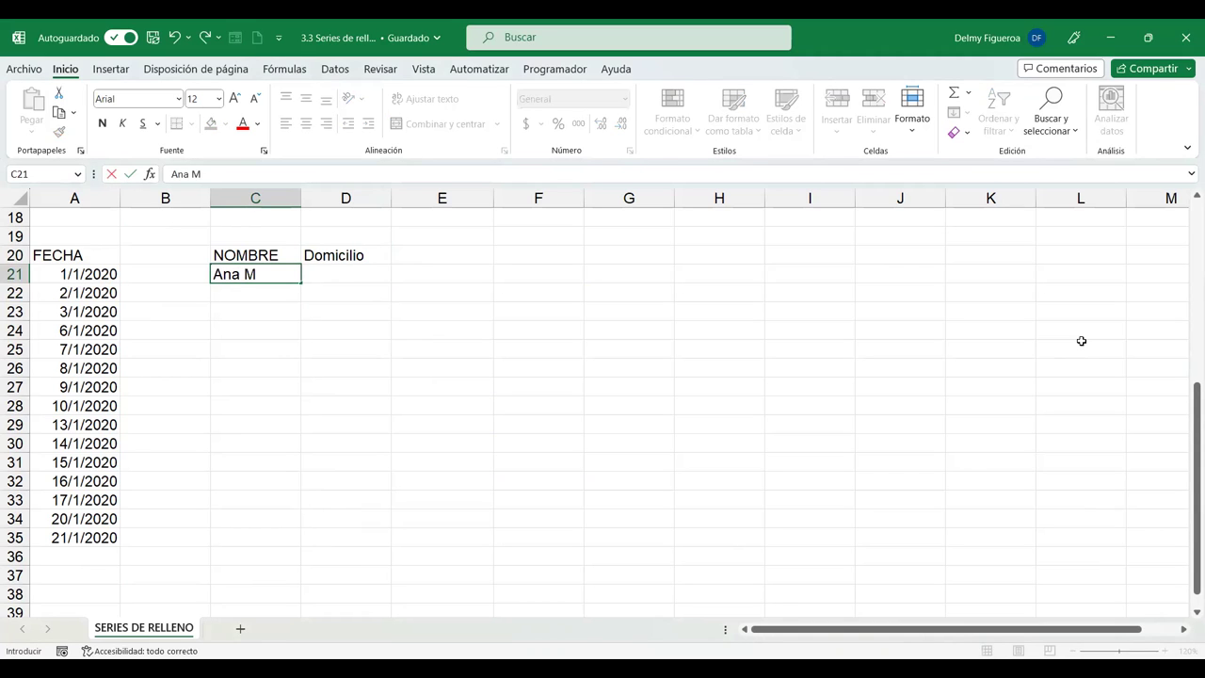
Enter the first three people's full names in C21:C23.
{"action": "key", "text": "Return"}
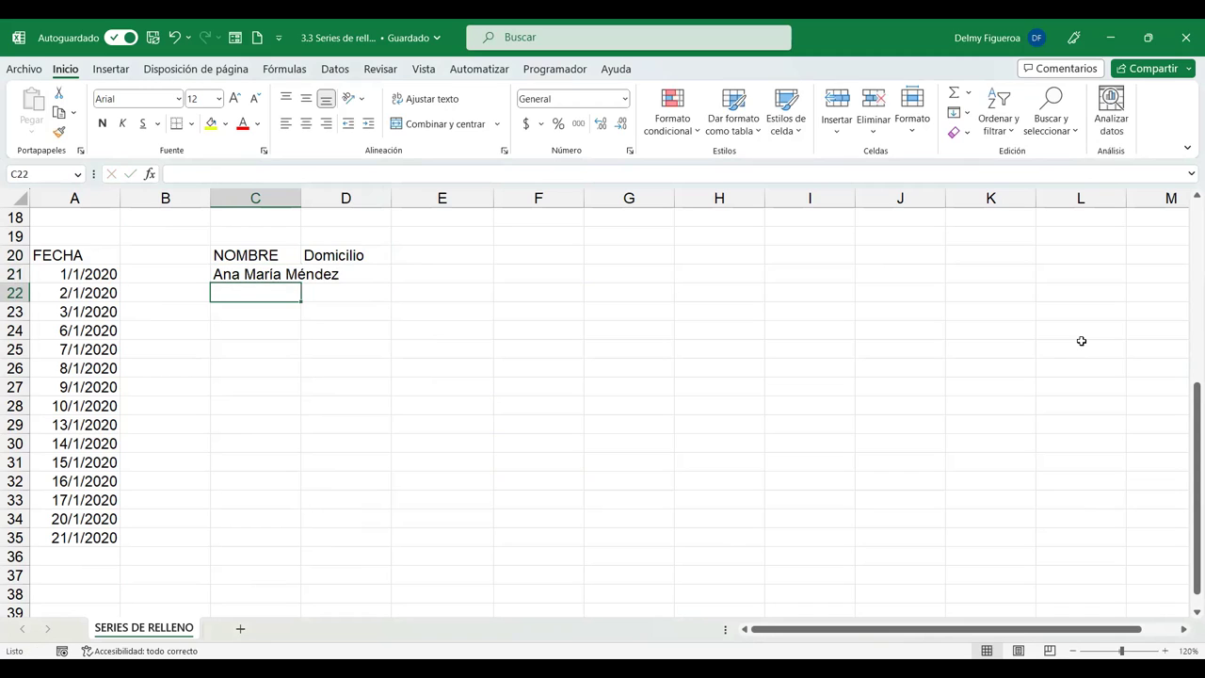
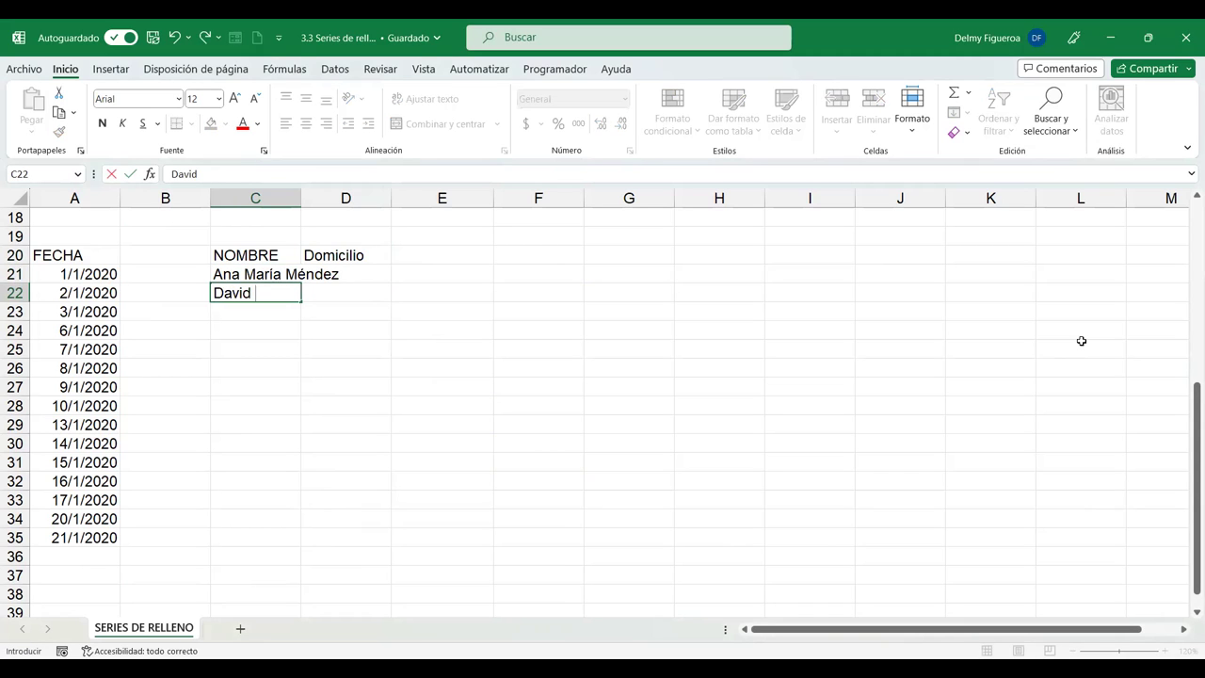
{"action": "key", "text": "Return"}
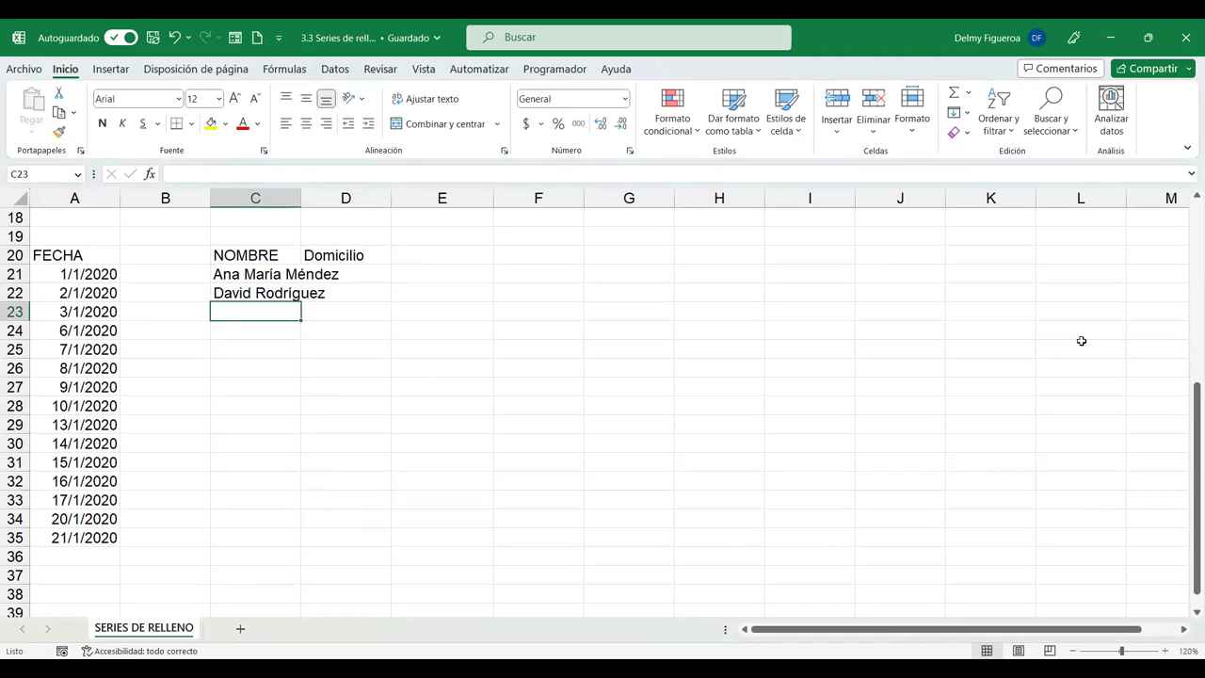
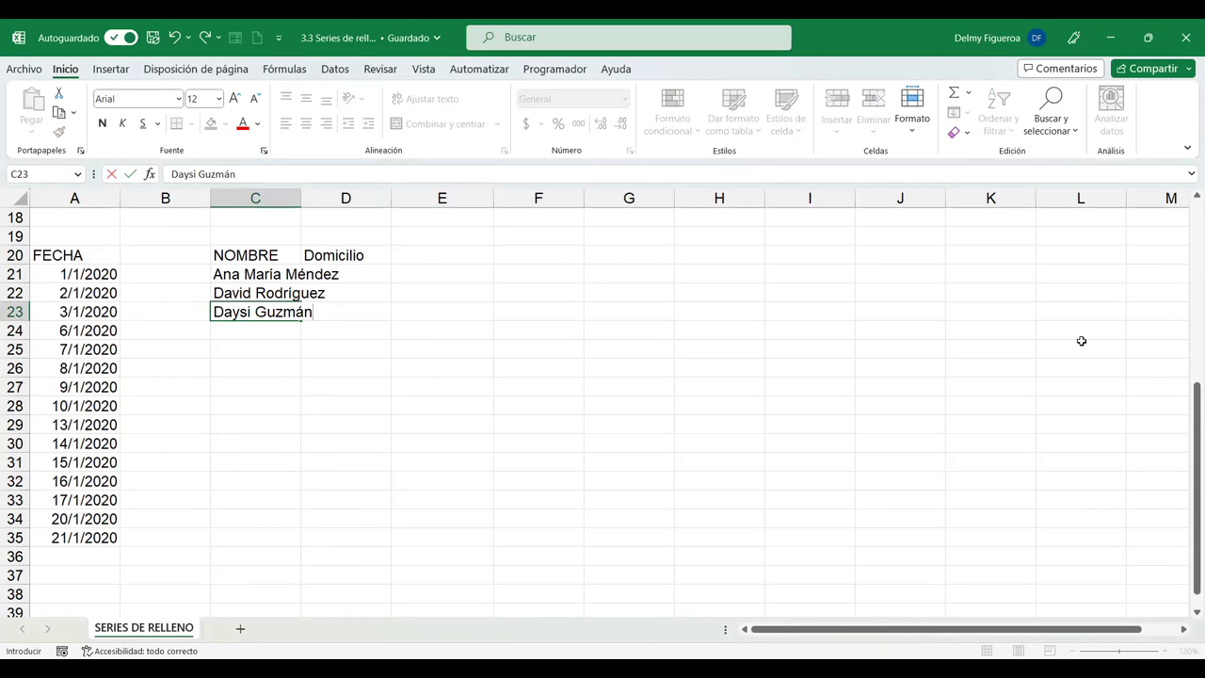
{"action": "key", "text": "Return"}
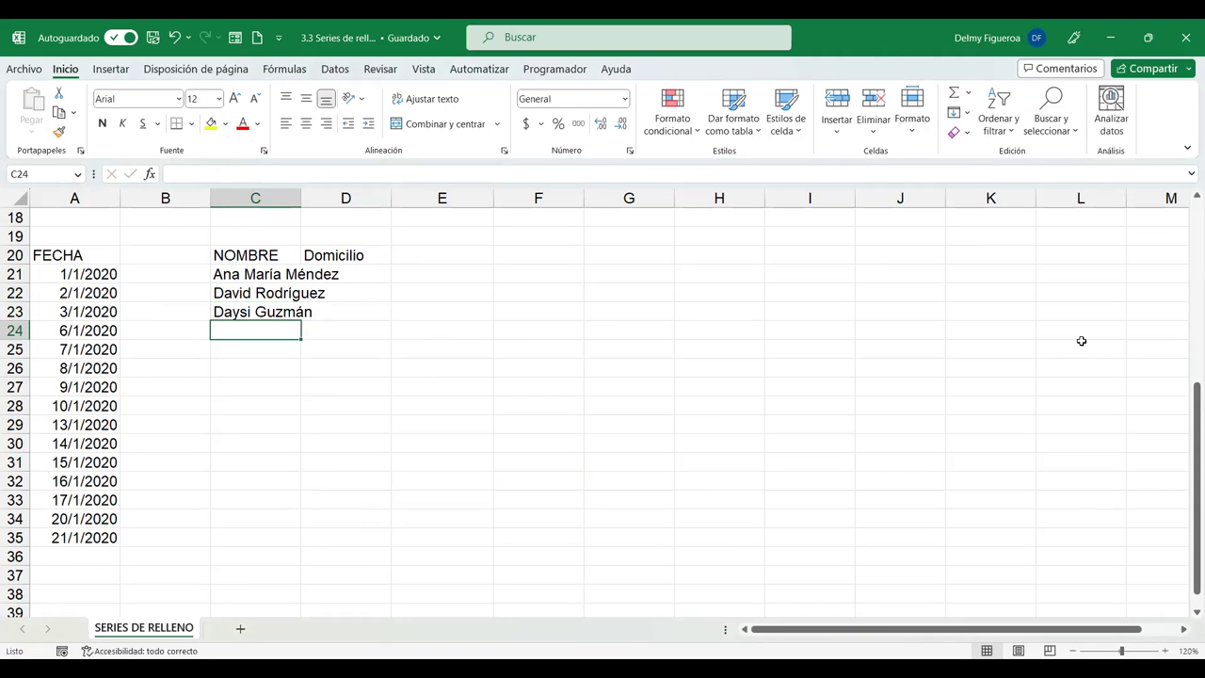
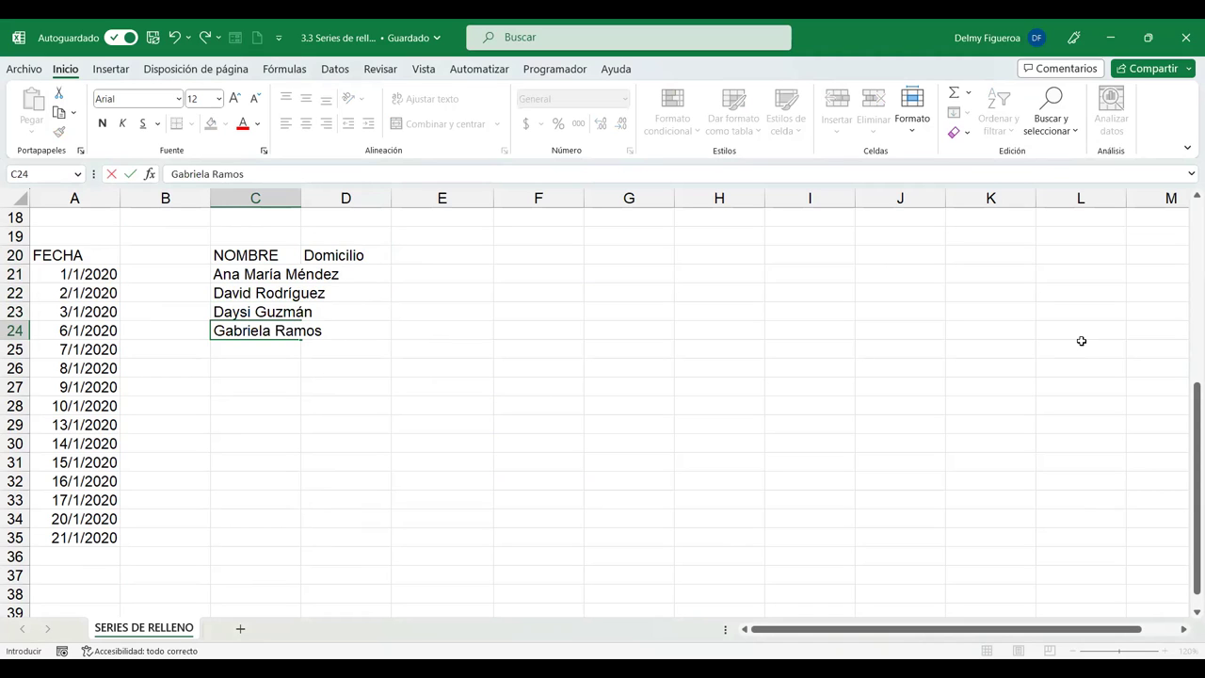
Enter the last two full names in C24:C25 and autofit column C to the longest.
{"action": "key", "text": "Return"}
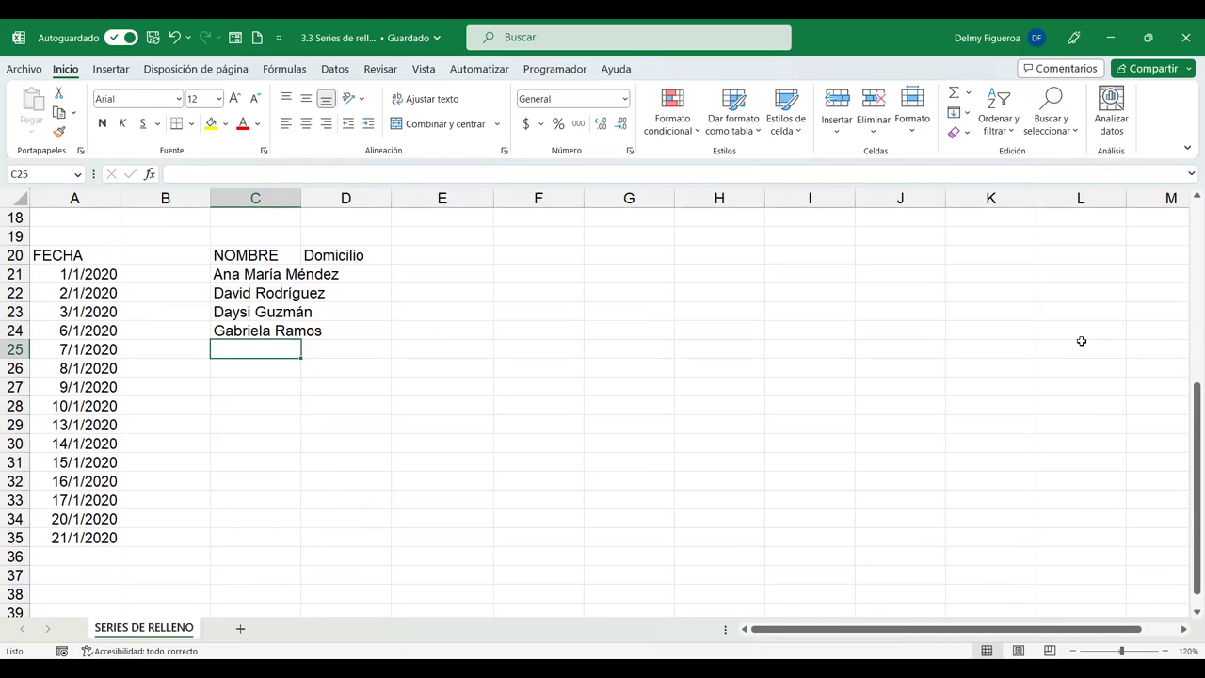
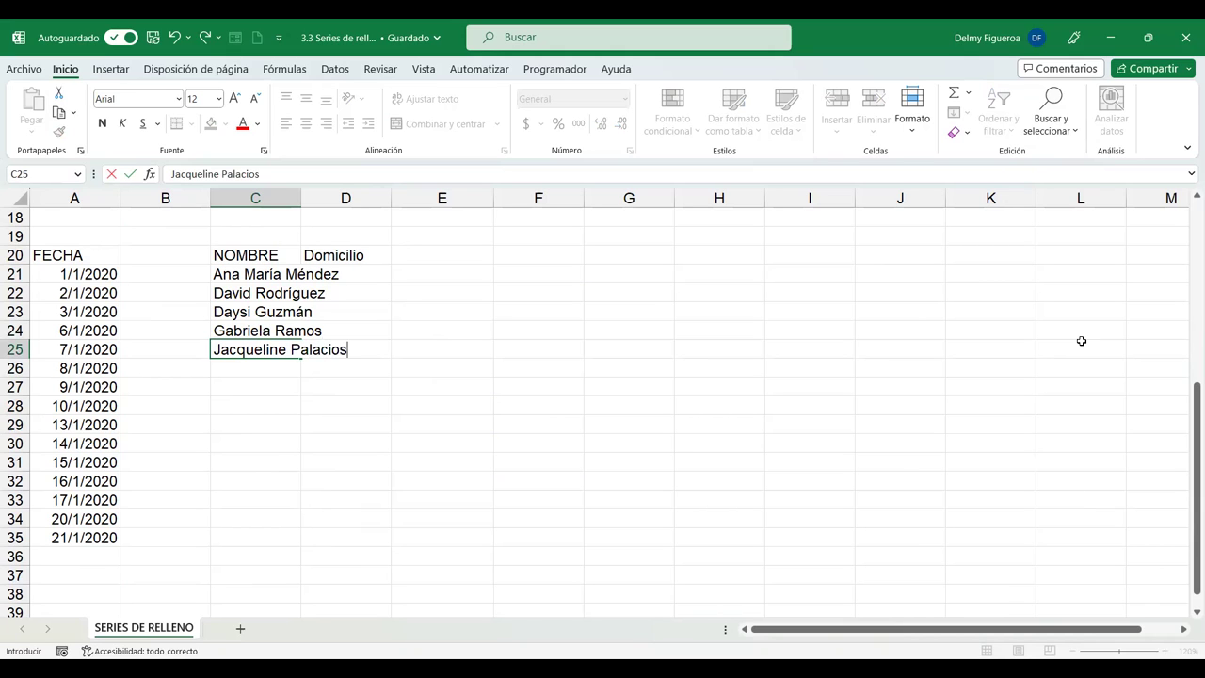
{"action": "key", "text": "Return"}
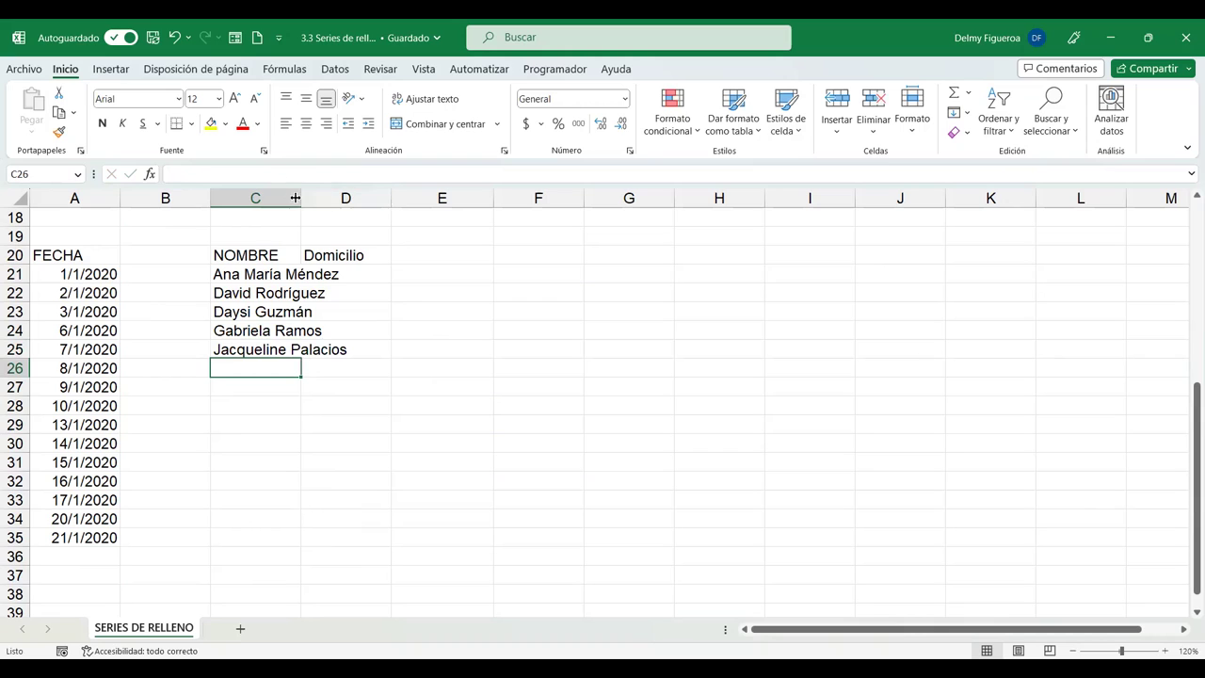
{"action": "double_click", "coordinate": [302, 198]}
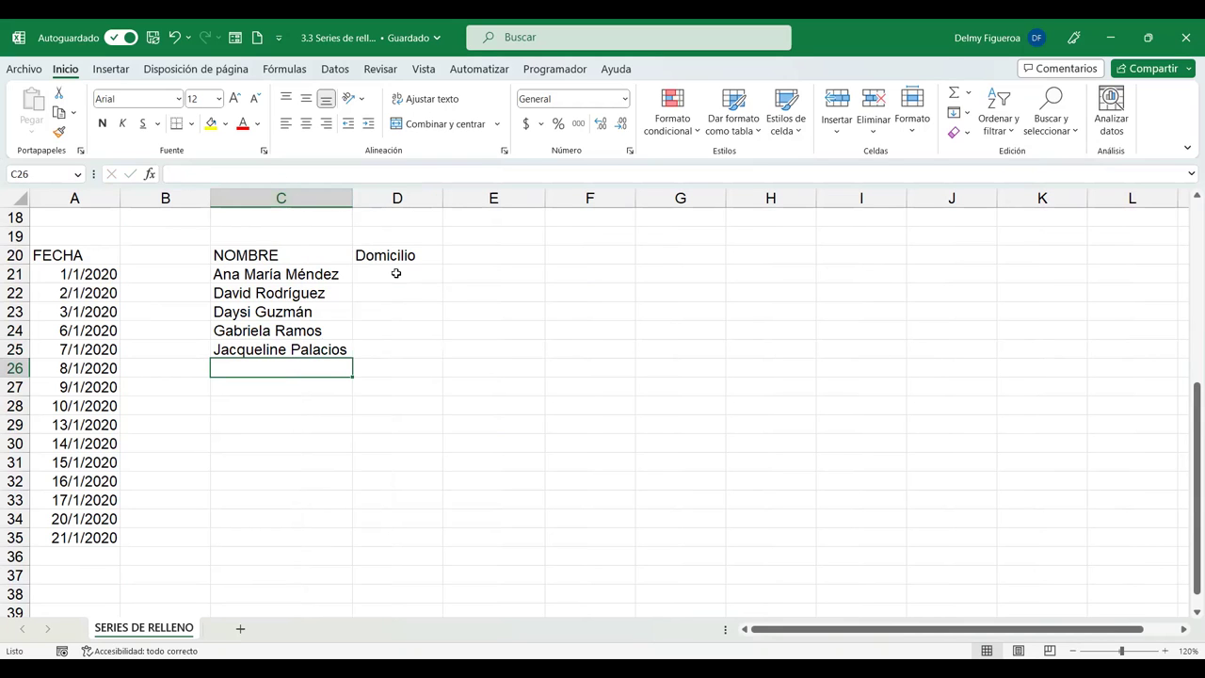
Enter SS, Santa Ana, Chalatenango, San Miguel and Usulután in D21:D25.
{"action": "left_click", "coordinate": [395, 273]}
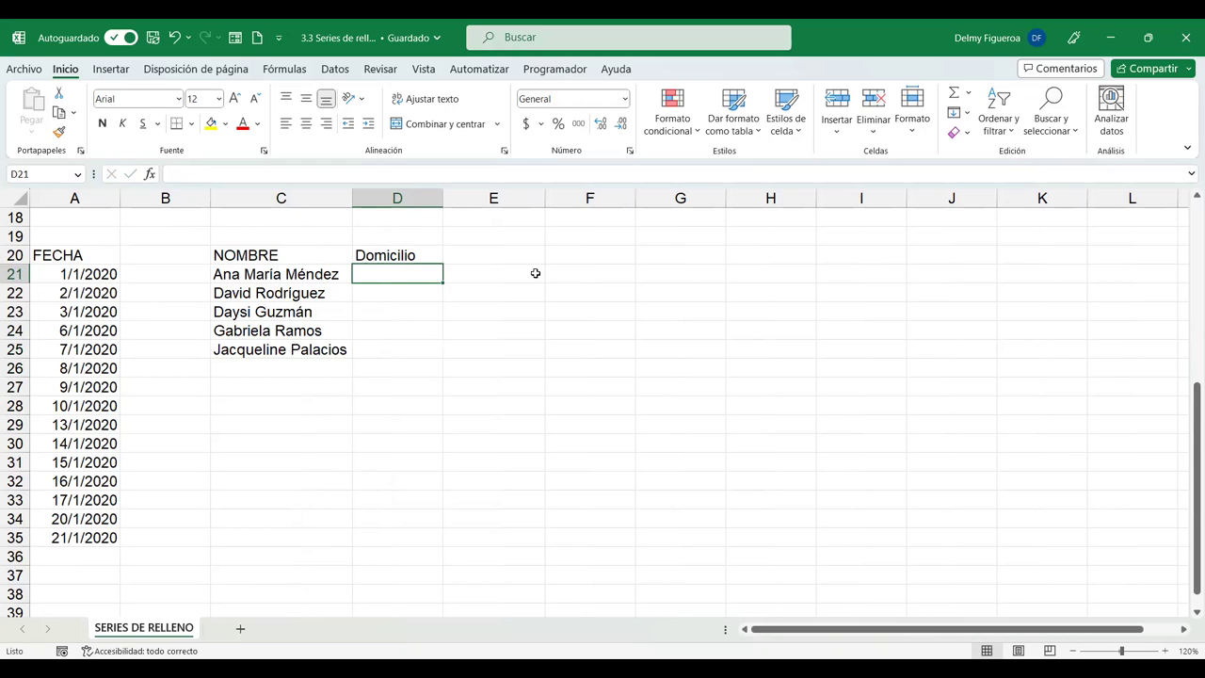
{"action": "type", "text": "SS"}
{"action": "key", "text": "Return"}
{"action": "type", "text": "Santa Ana"}
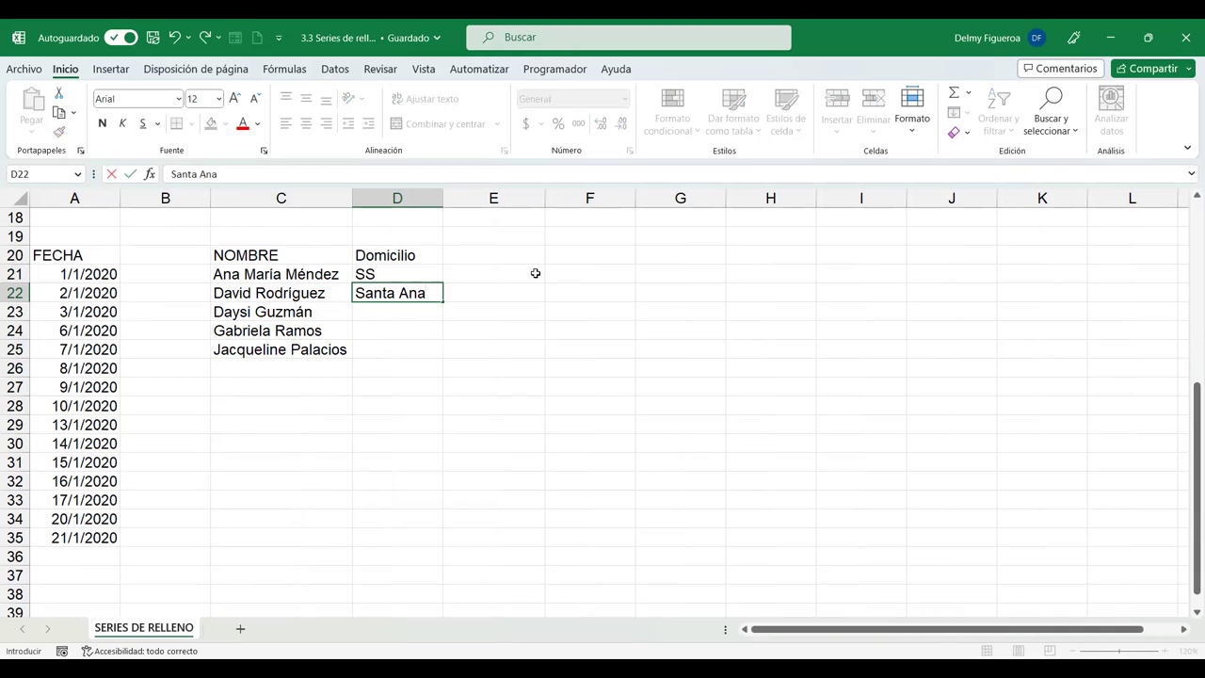
{"action": "key", "text": "Return"}
{"action": "type", "text": "Cha"}
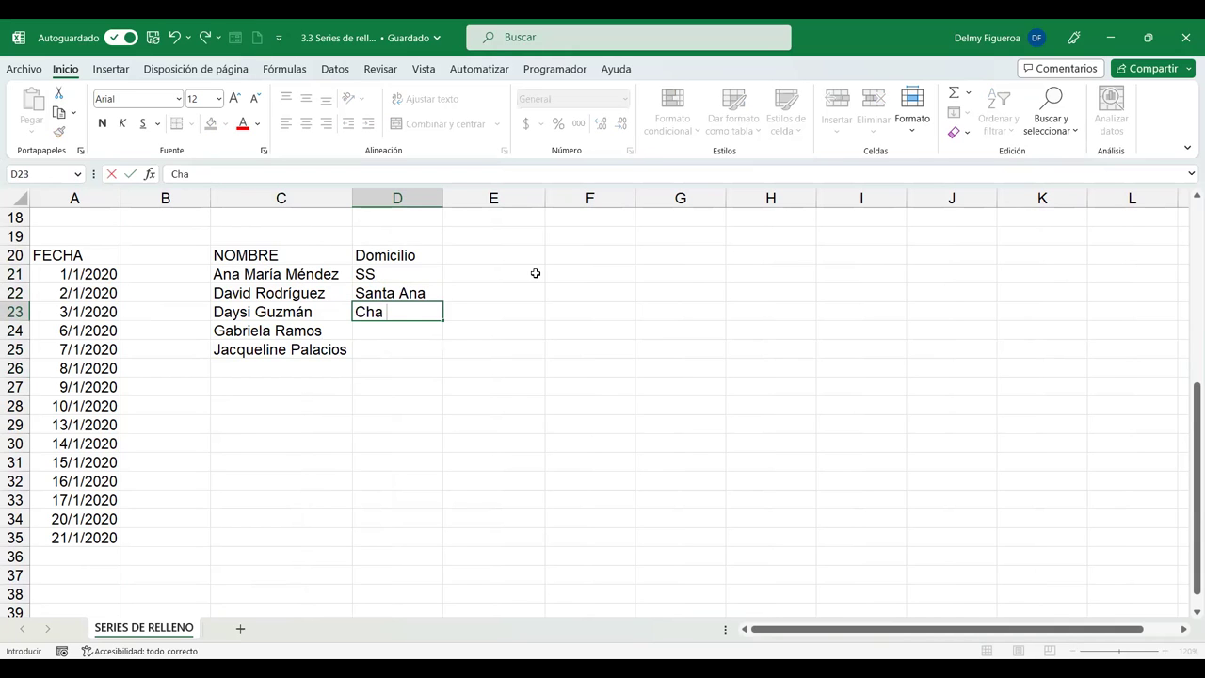
{"action": "type", "text": "latencango"}
{"action": "key", "text": "Return"}
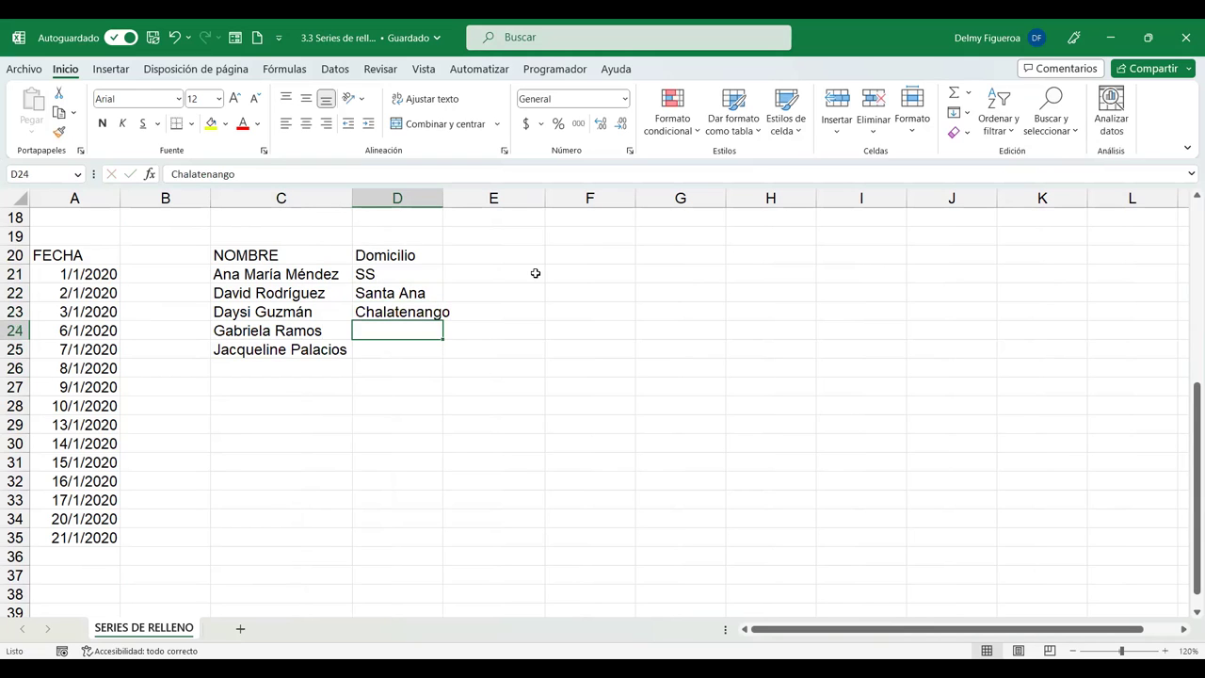
{"action": "type", "text": "San MIguel"}
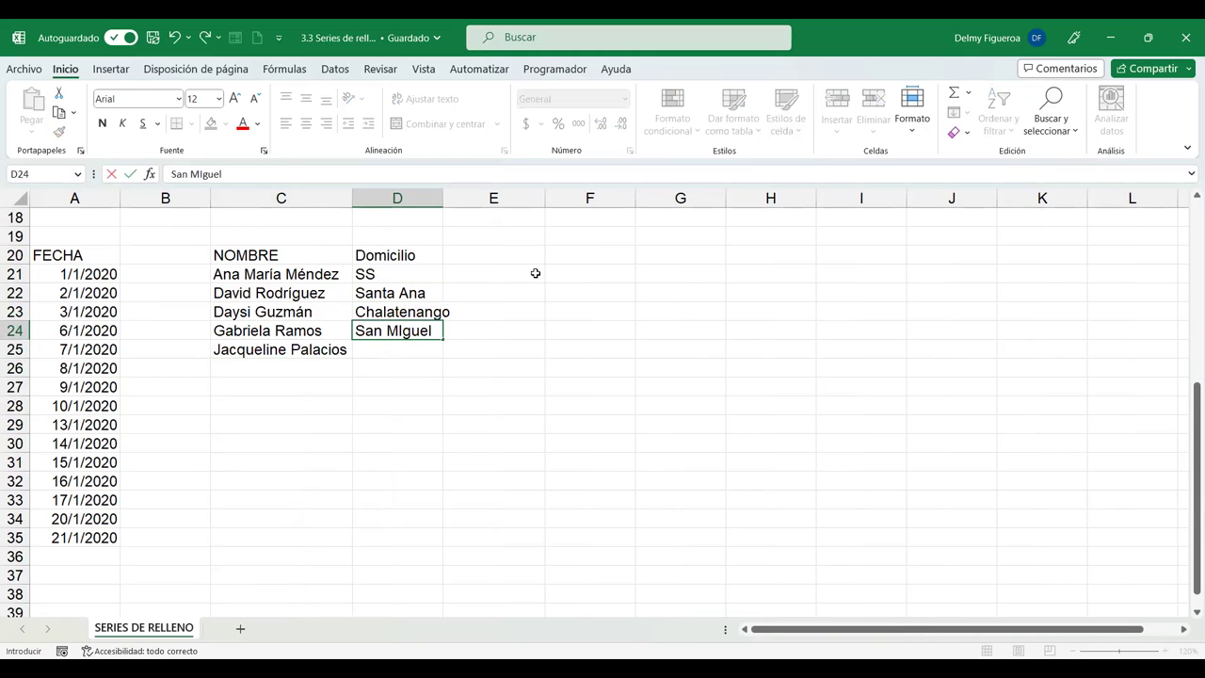
{"action": "key", "text": "Return"}
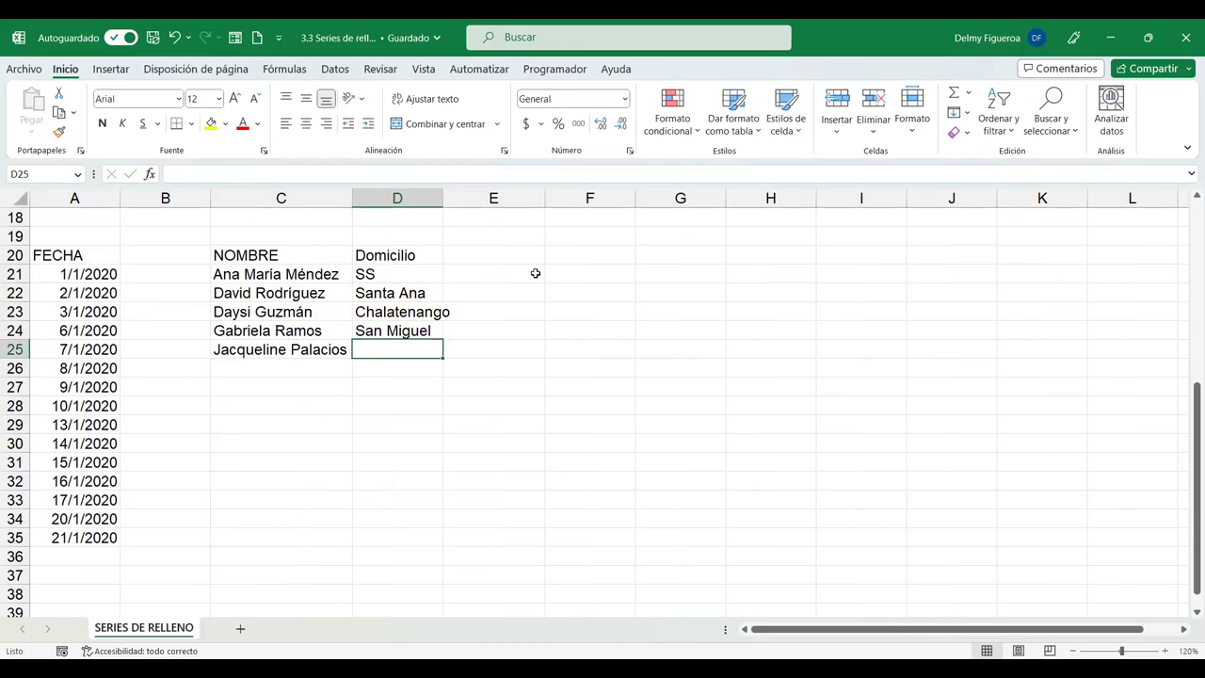
{"action": "type", "text": "Usulut"}
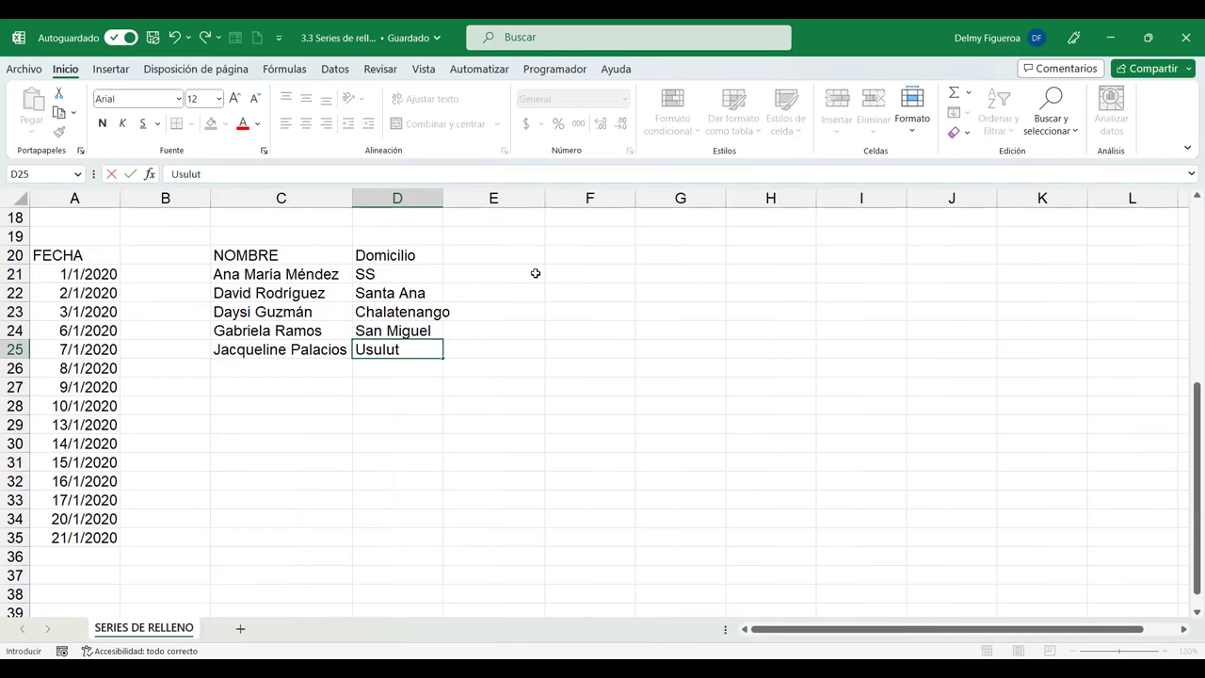
{"action": "type", "text": "án"}
{"action": "key", "text": "Return"}
Widen column D to fit the town names and review the name-and-place table.
{"action": "left_click_drag", "start_coordinate": [445, 200], "coordinate": [455, 200]}
{"action": "left_click", "coordinate": [484, 253]}
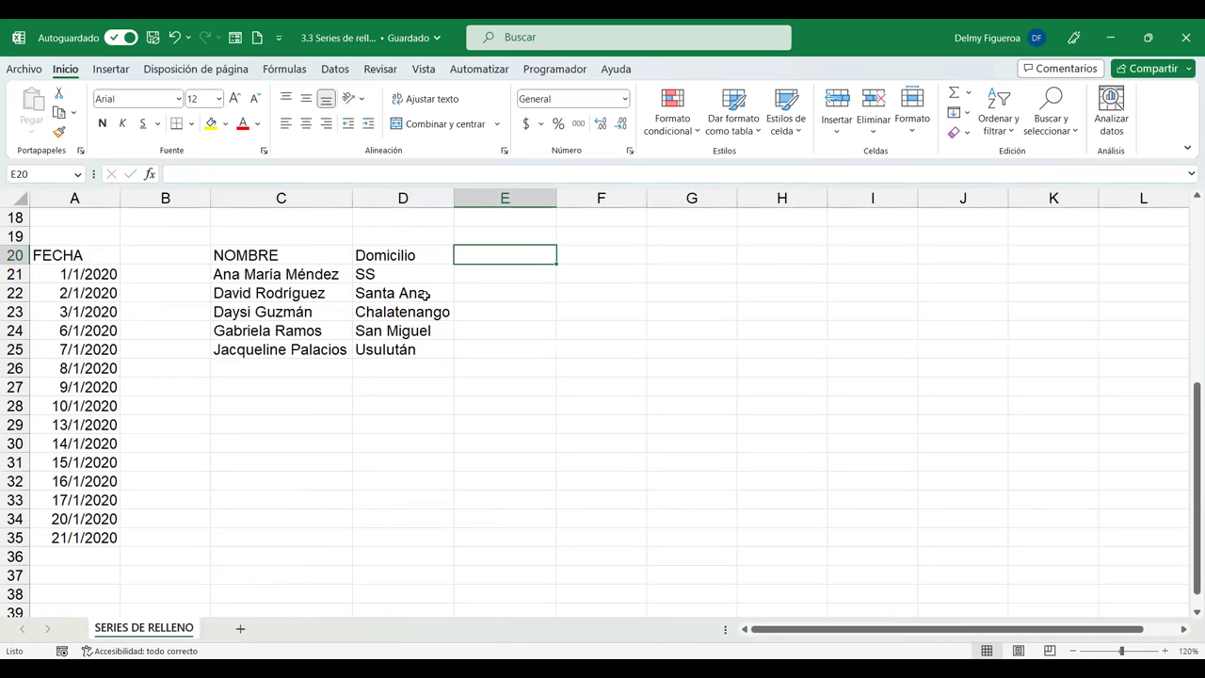
{"action": "left_click_drag", "start_coordinate": [315, 256], "coordinate": [402, 348]}
{"action": "left_click", "coordinate": [509, 264]}
Type in E21 the first person's full name followed by 'vive en SS'.
{"action": "left_click", "coordinate": [512, 272]}
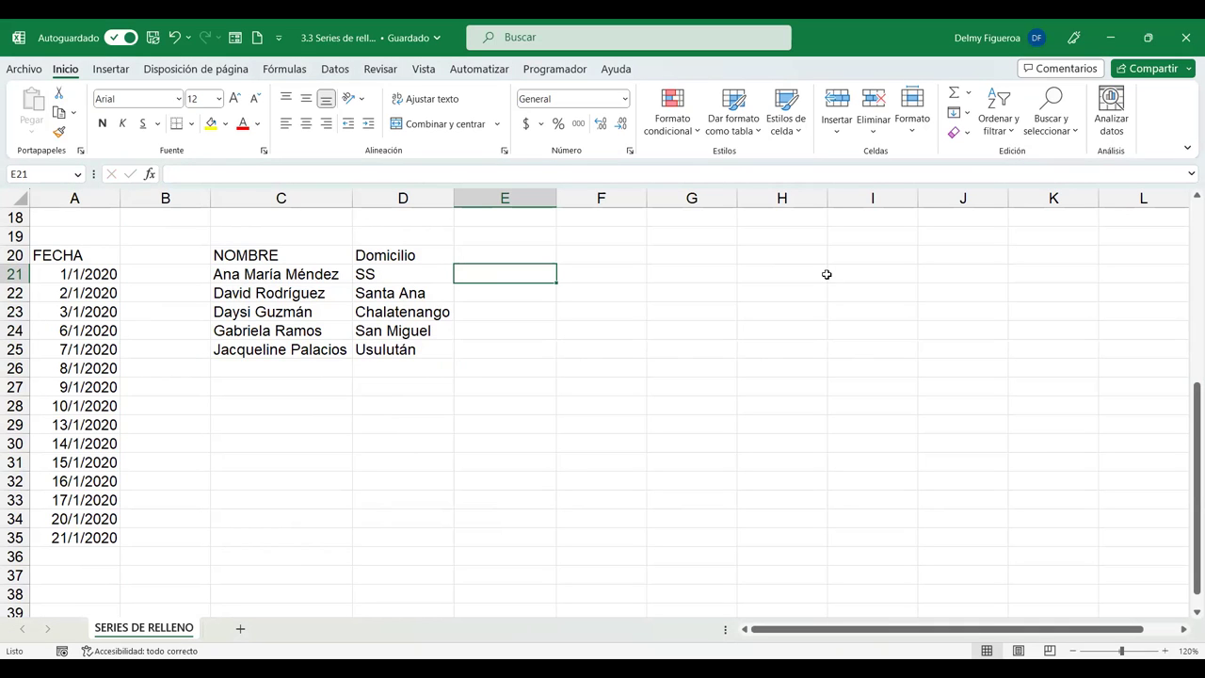
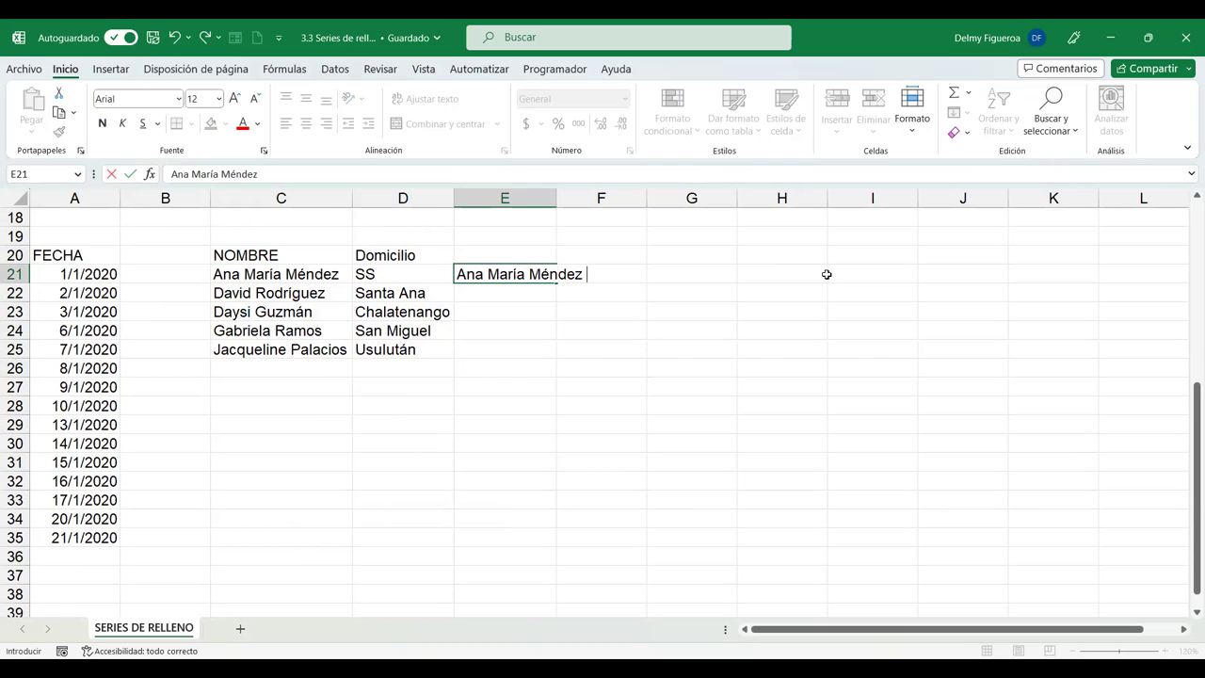
{"action": "type", "text": " vive en SS"}
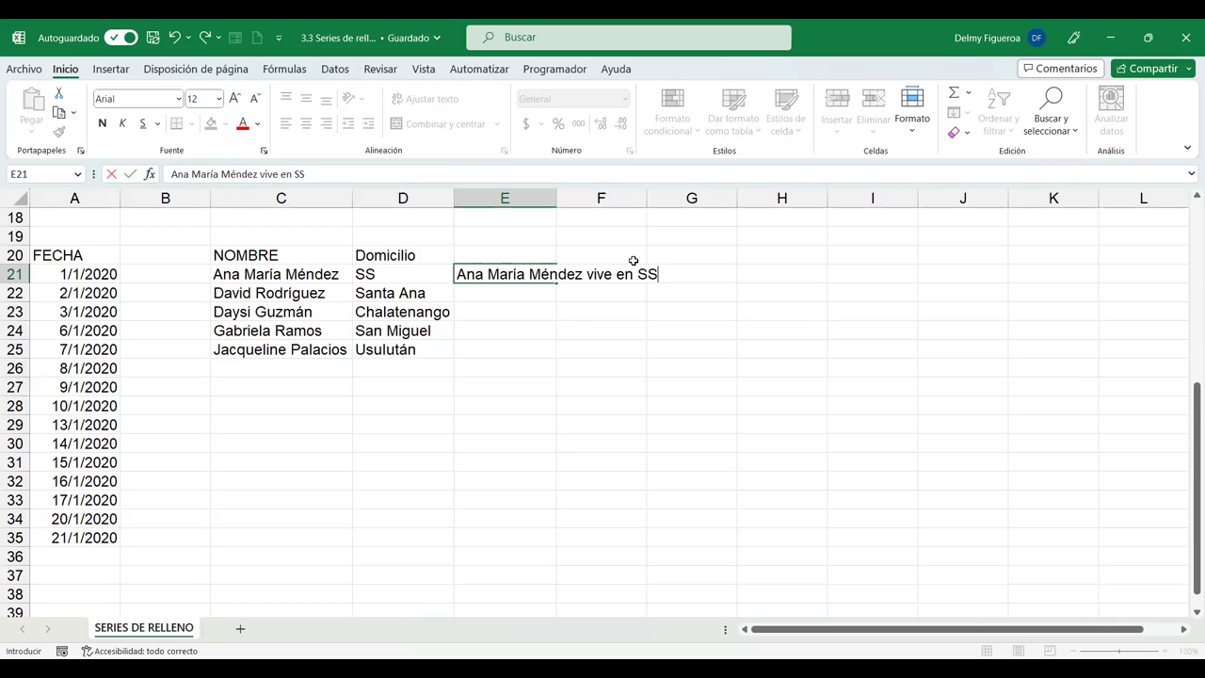
{"action": "key", "text": "Return"}
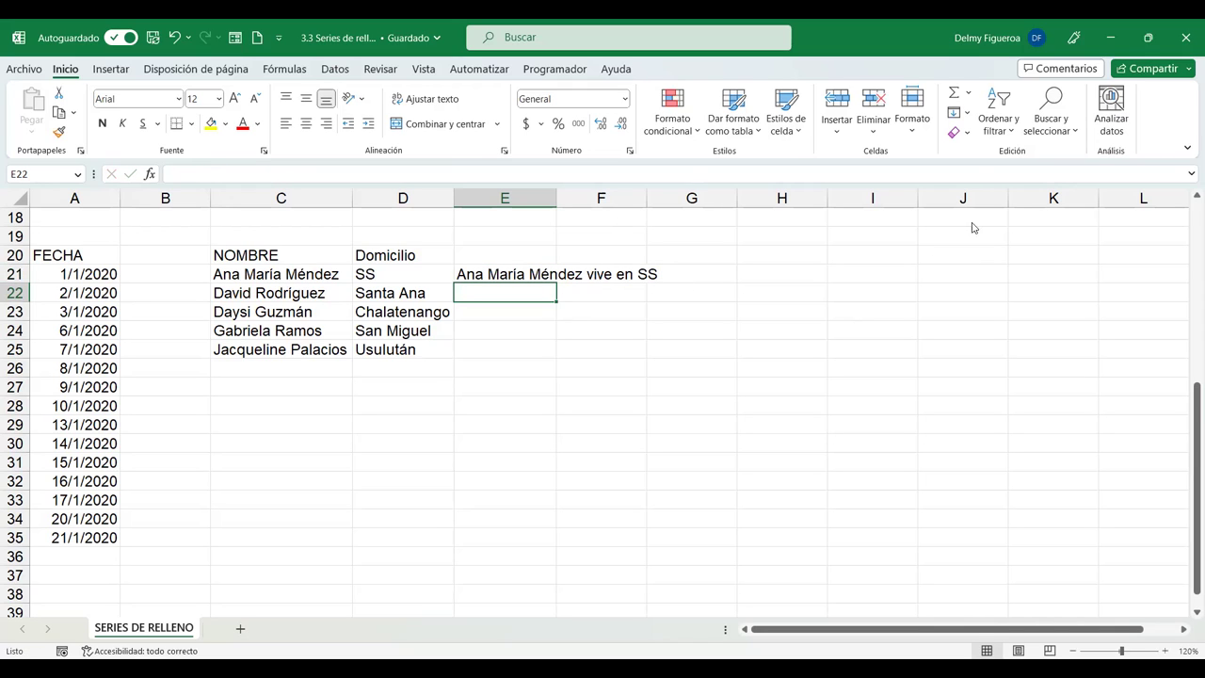
Flash fill E22:E25 from the E21 example and autofit column E to the sentences.
{"action": "left_click", "coordinate": [967, 115]}
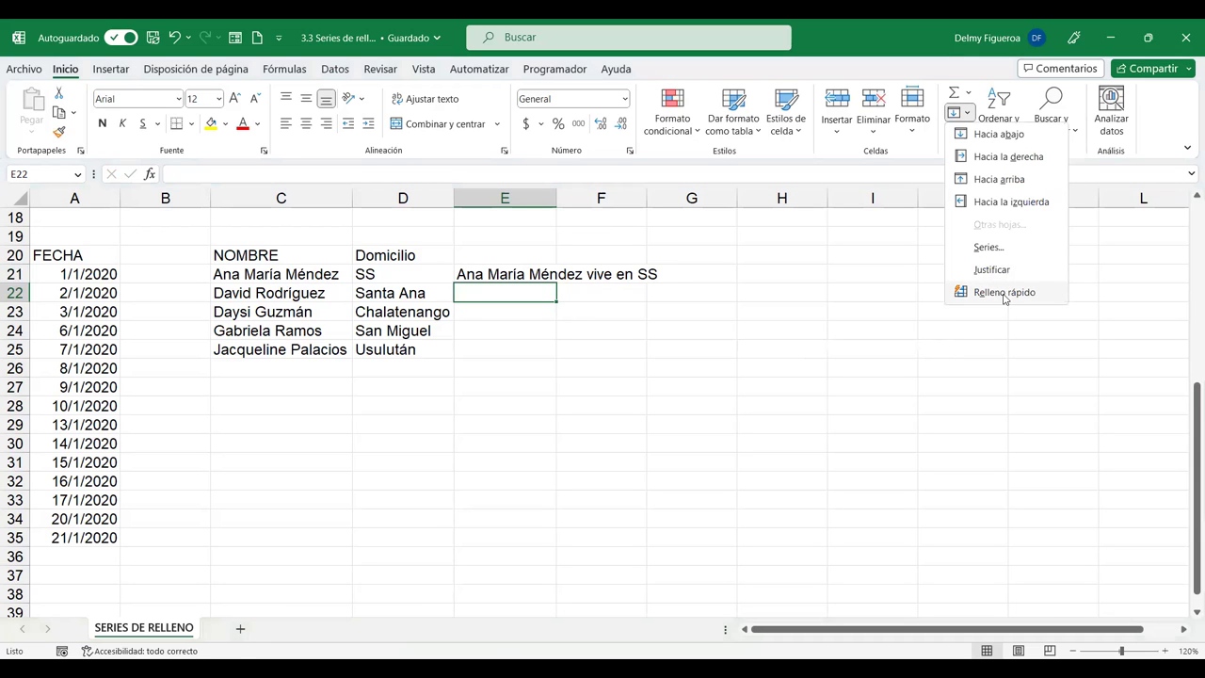
{"action": "left_click", "coordinate": [1004, 292]}
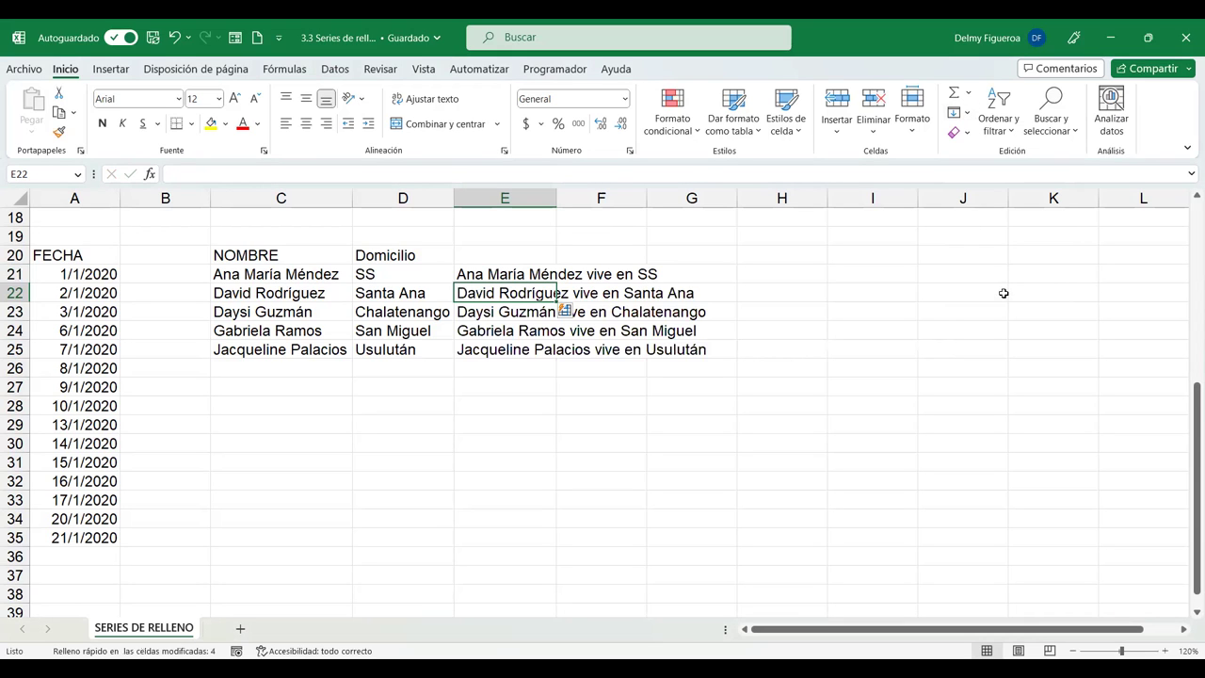
{"action": "double_click", "coordinate": [551, 197]}
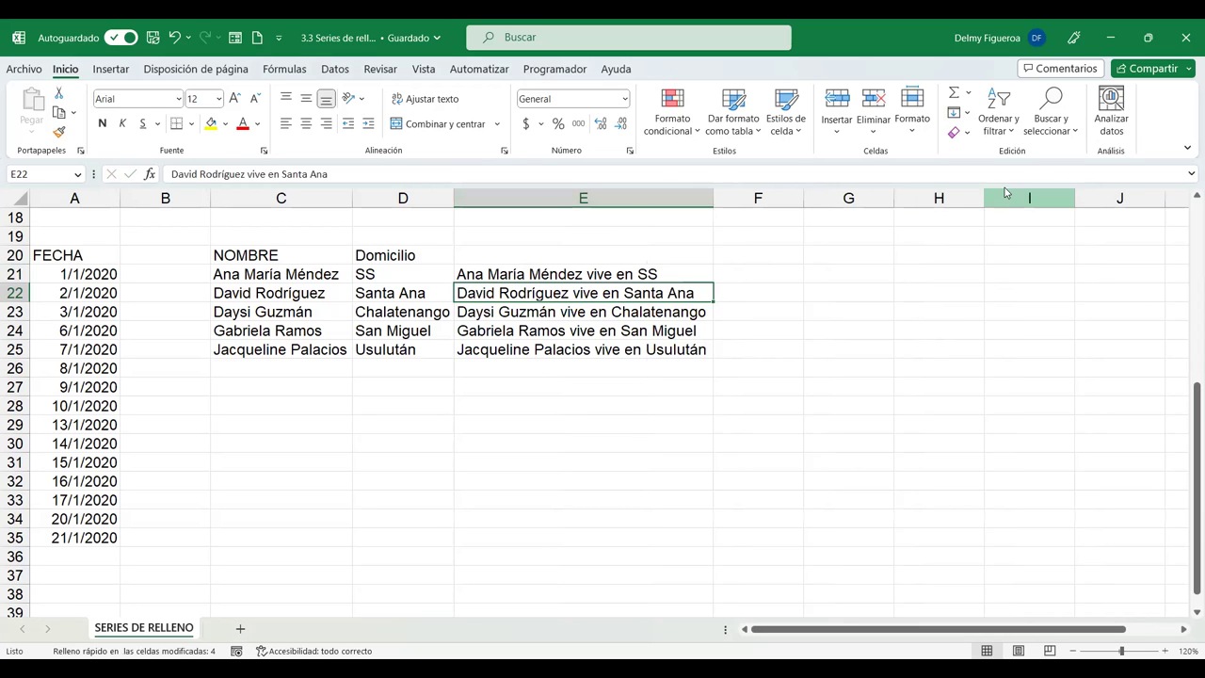
{"action": "left_click", "coordinate": [969, 117]}
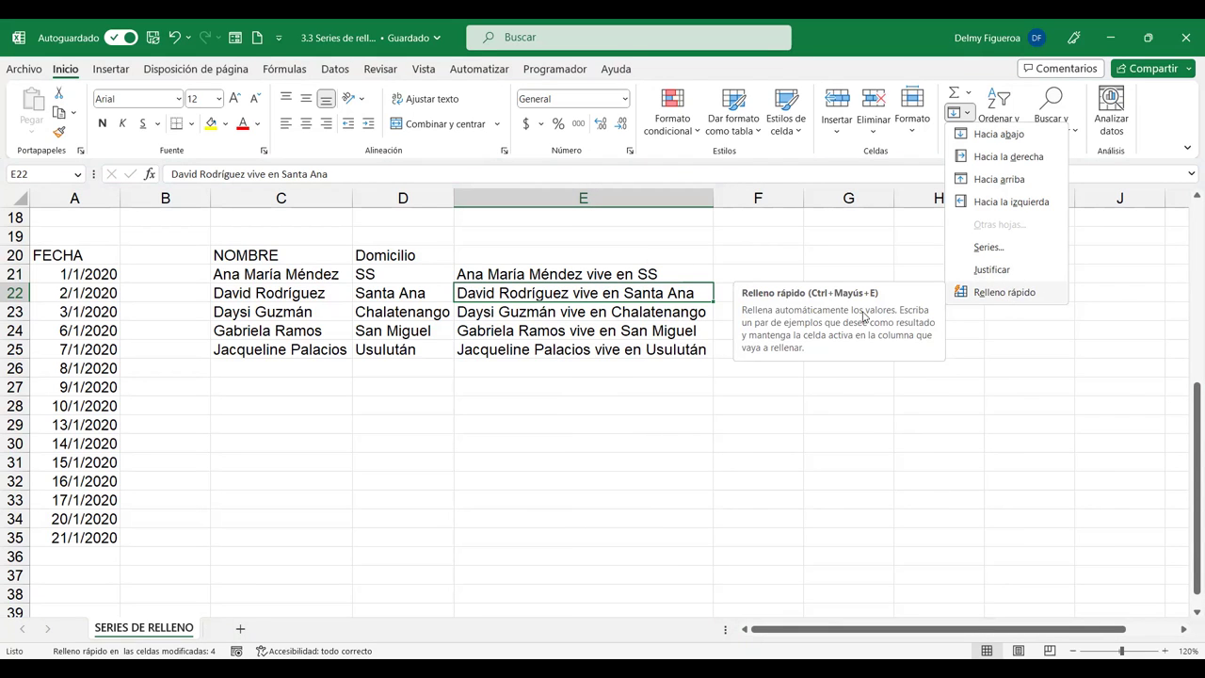
{"action": "left_click", "coordinate": [595, 261]}
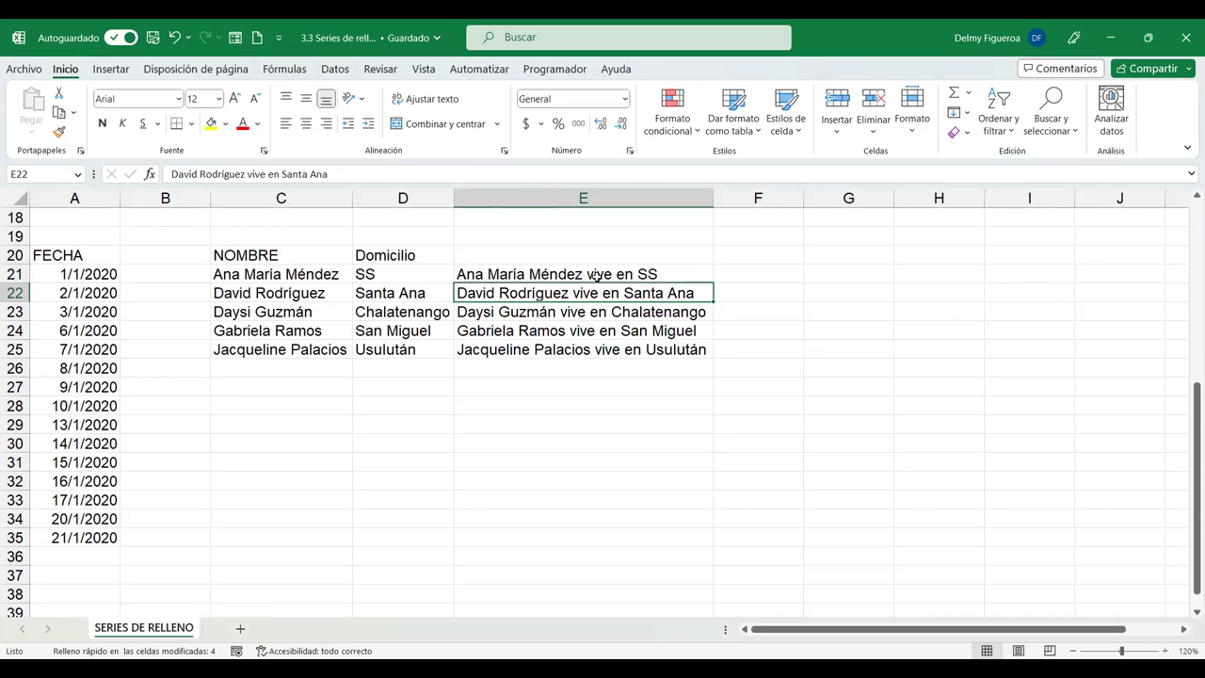
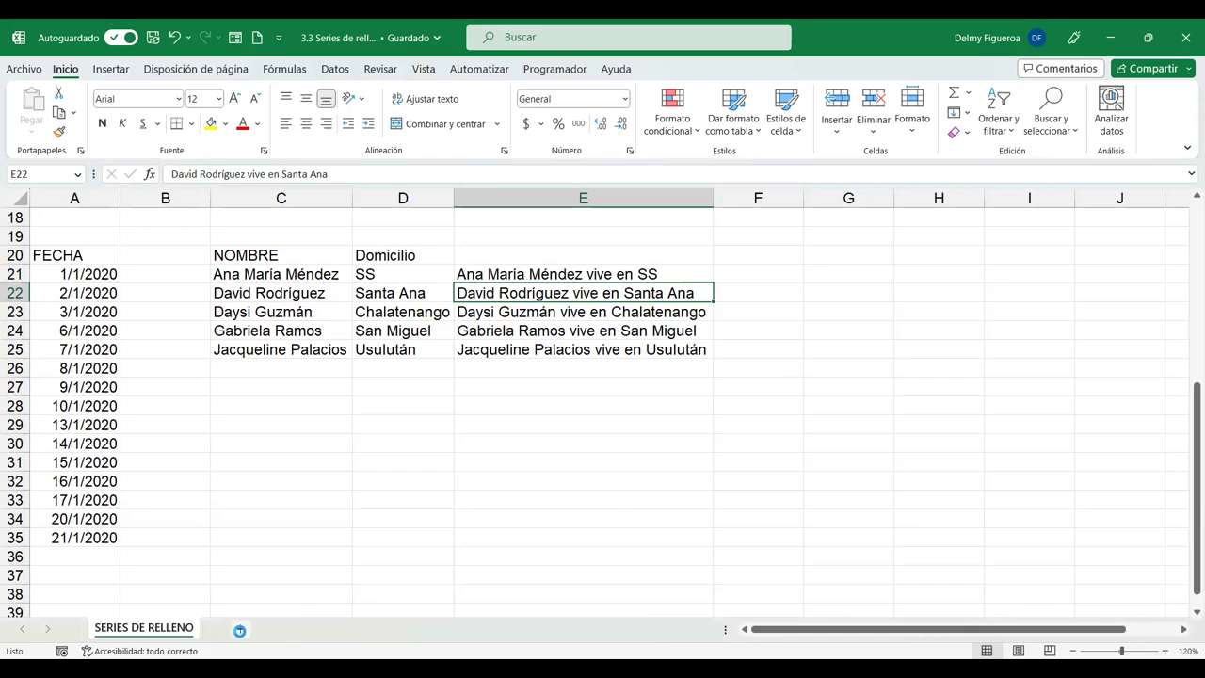
Add a new sheet, Hoja2, set the whole grid's font size to 16 and zoom in to 120%.
{"action": "left_click", "coordinate": [240, 630]}
{"action": "left_click", "coordinate": [12, 199]}
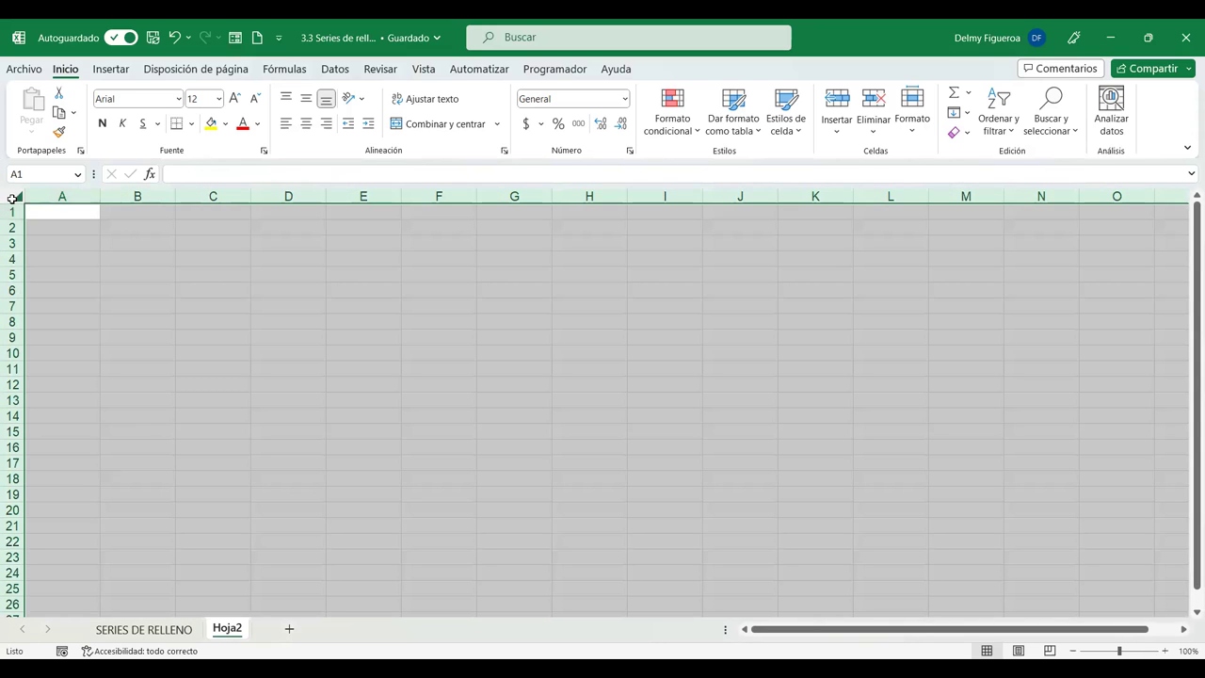
{"action": "left_click", "coordinate": [234, 99]}
{"action": "double_click", "coordinate": [234, 98]}
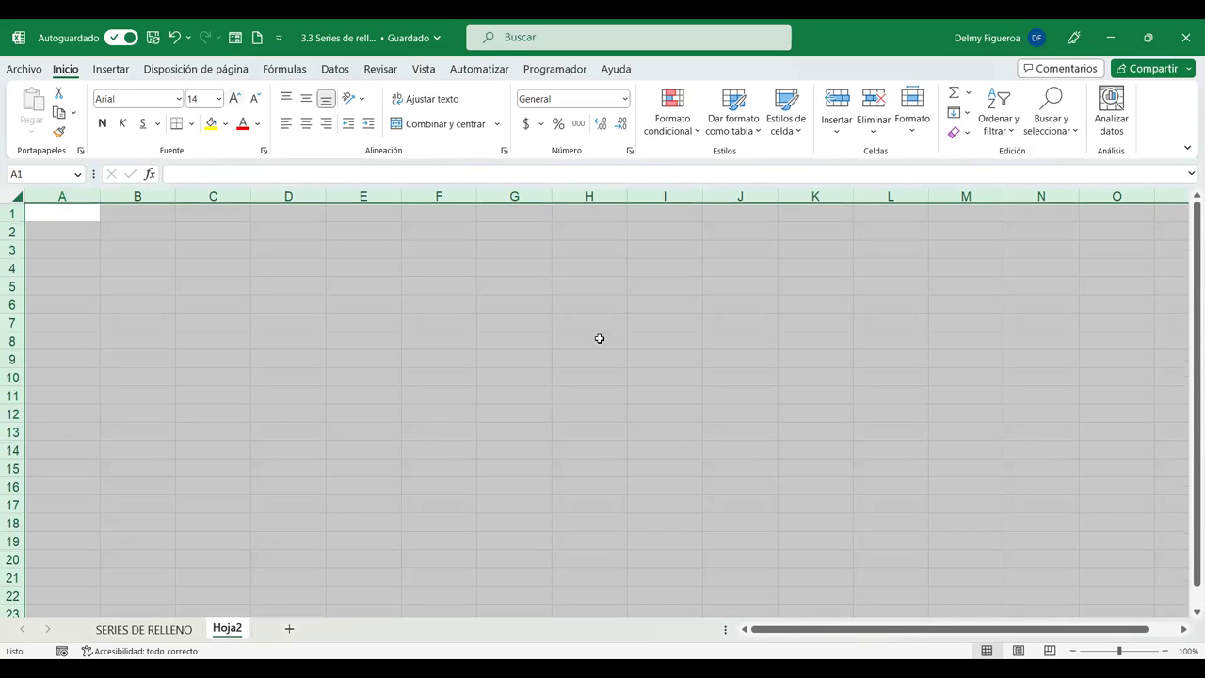
{"action": "left_click", "coordinate": [1164, 651]}
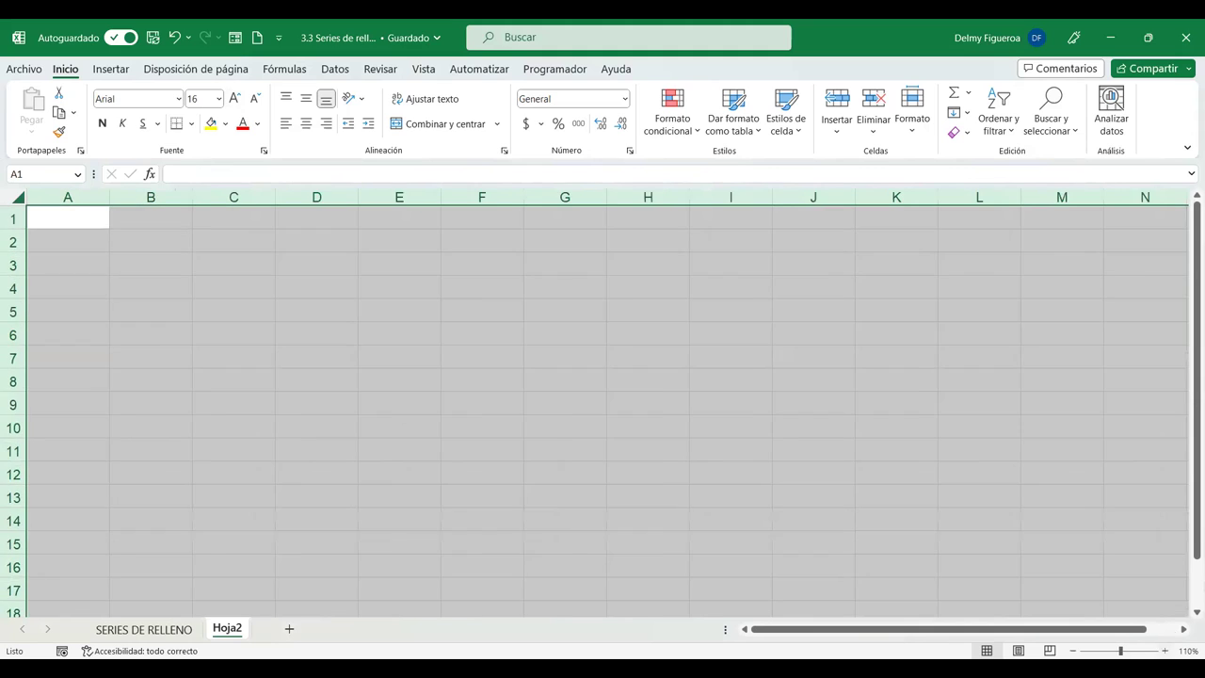
{"action": "left_click", "coordinate": [1165, 651]}
{"action": "left_click", "coordinate": [102, 227]}
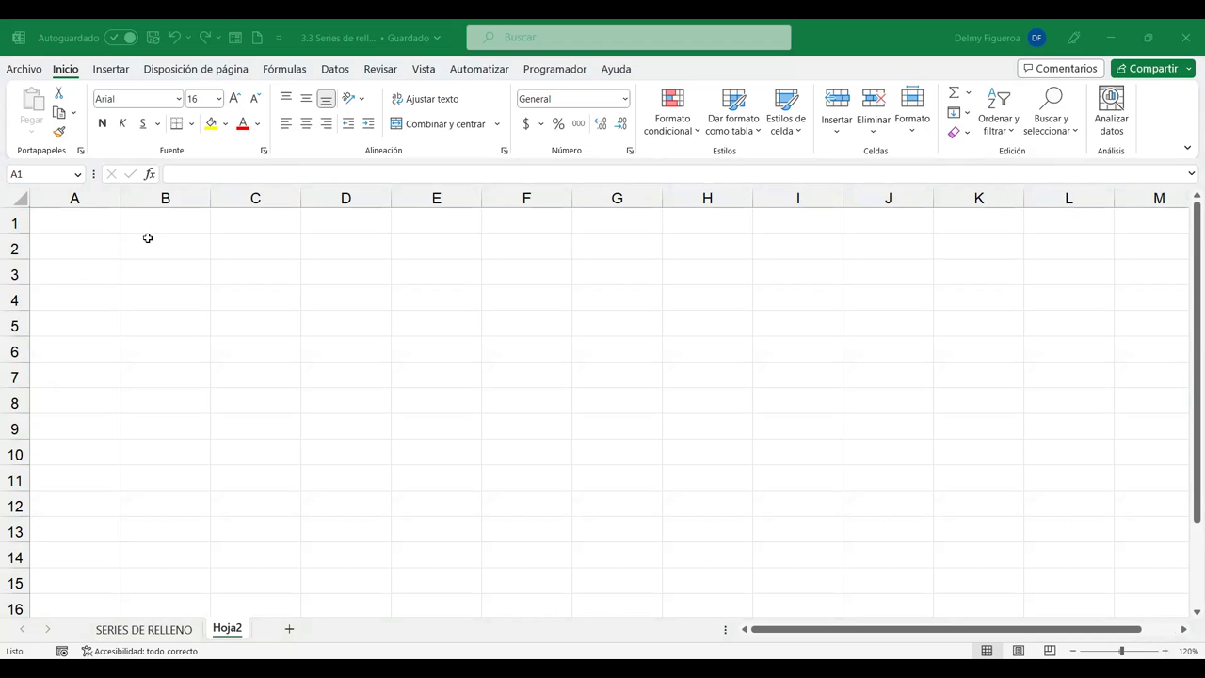
Copy the five names in C21:C25 of SERIES DE RELLENO and return to Hoja2.
{"action": "left_click", "coordinate": [144, 628]}
{"action": "left_click_drag", "start_coordinate": [314, 271], "coordinate": [322, 350]}
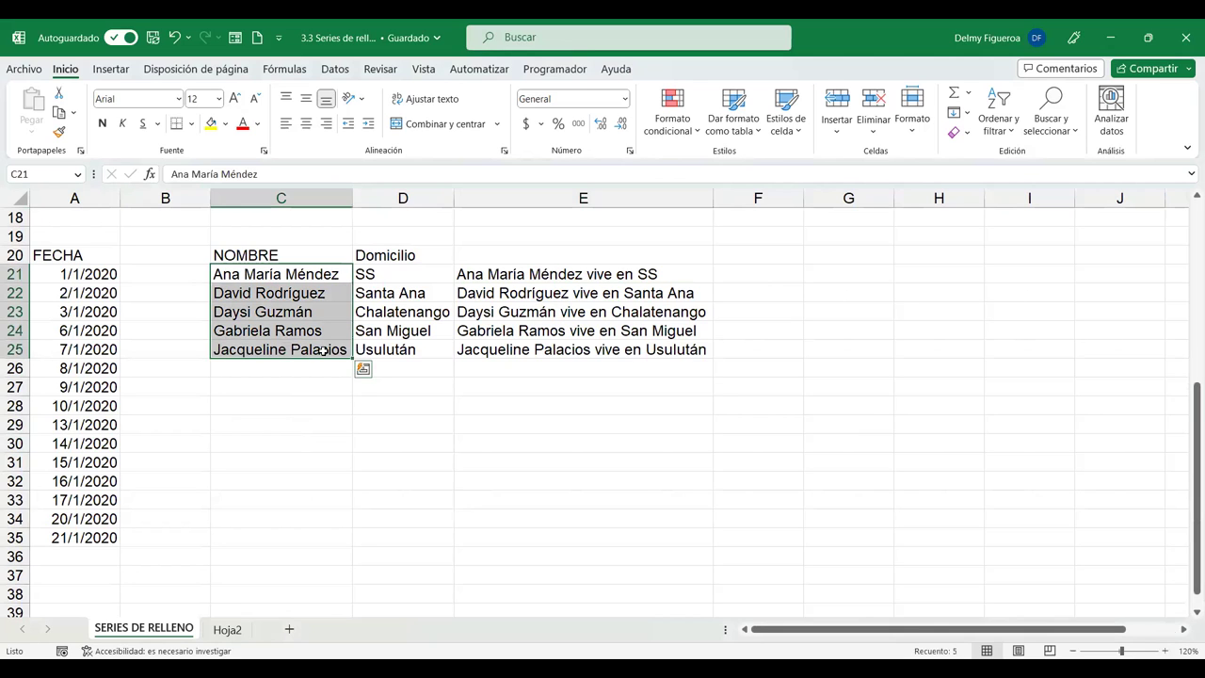
{"action": "key", "text": "ctrl+c"}
{"action": "left_click", "coordinate": [226, 628]}
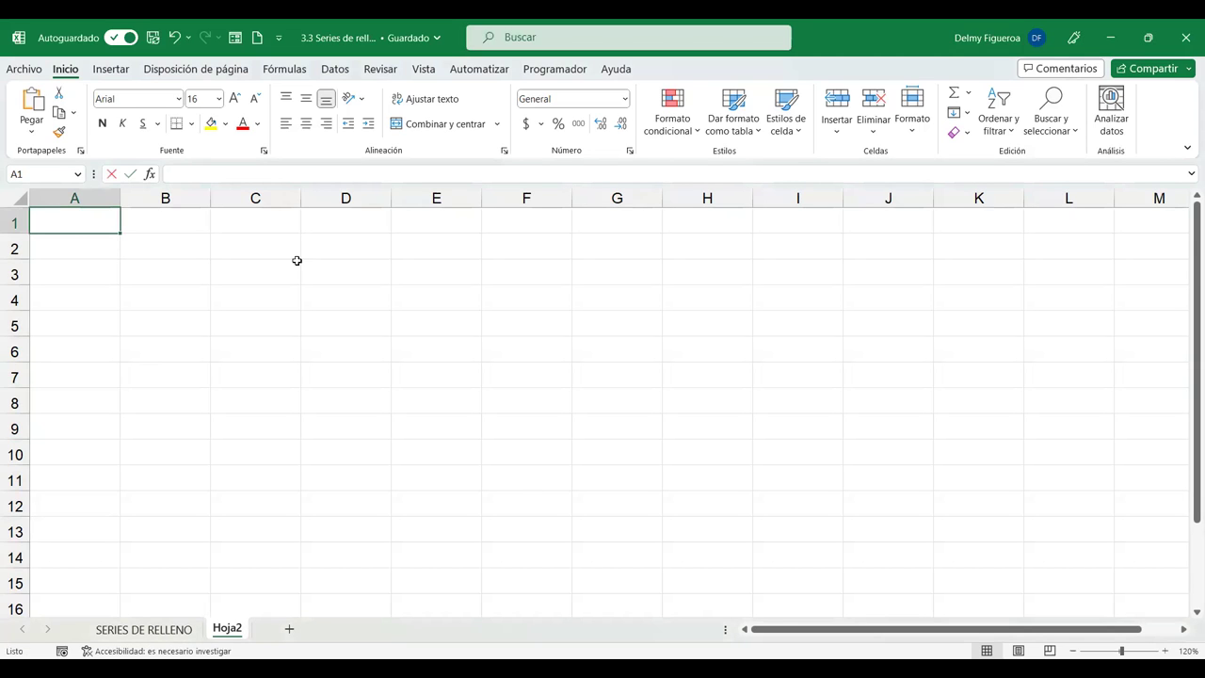
Enter the headers CORREO in A1 and NOMBRE in B1, and autofit column A.
{"action": "type", "text": "COOREO"}
{"action": "key", "text": "BackSpace"}
{"action": "key", "text": "BackSpace"}
{"action": "key", "text": "BackSpace"}
{"action": "key", "text": "BackSpace"}
{"action": "type", "text": "RREO"}
{"action": "key", "text": "Tab"}
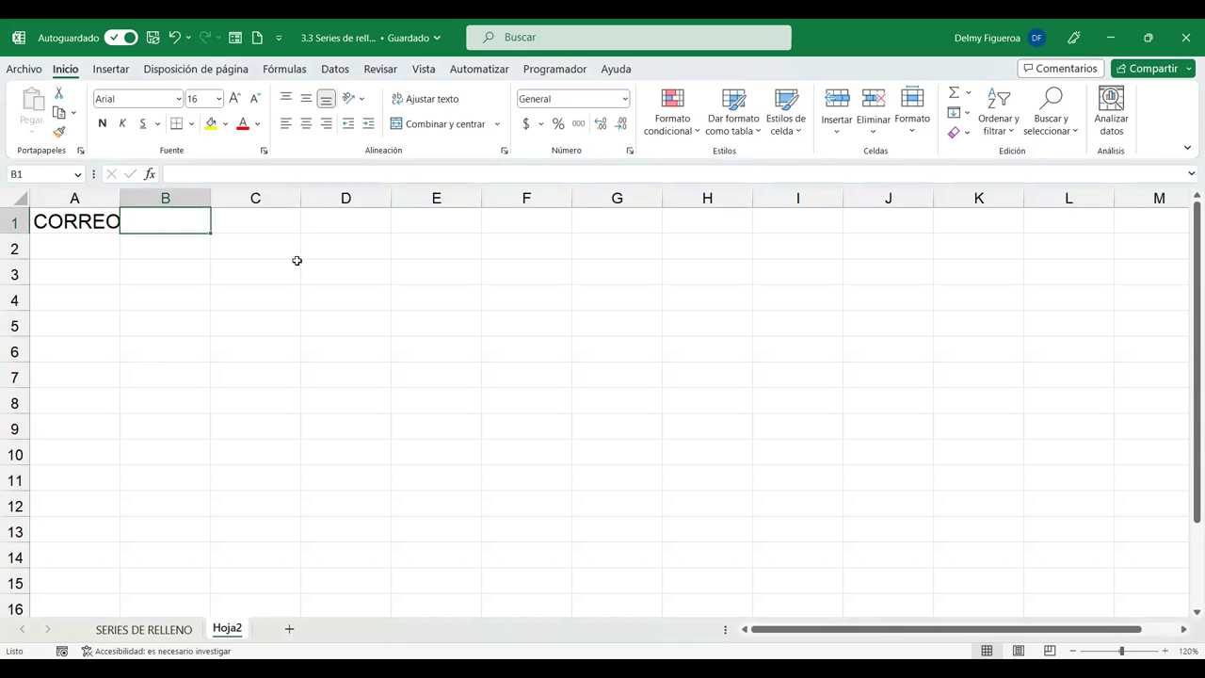
{"action": "type", "text": "NOMBRE"}
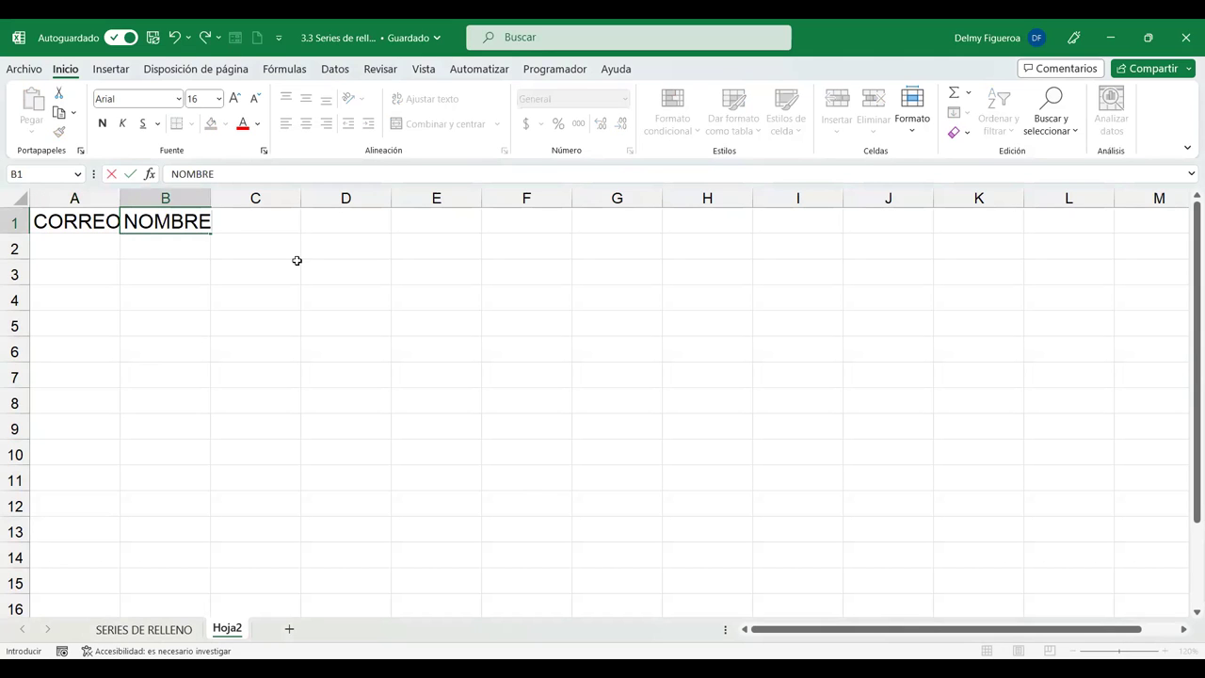
{"action": "key", "text": "Return"}
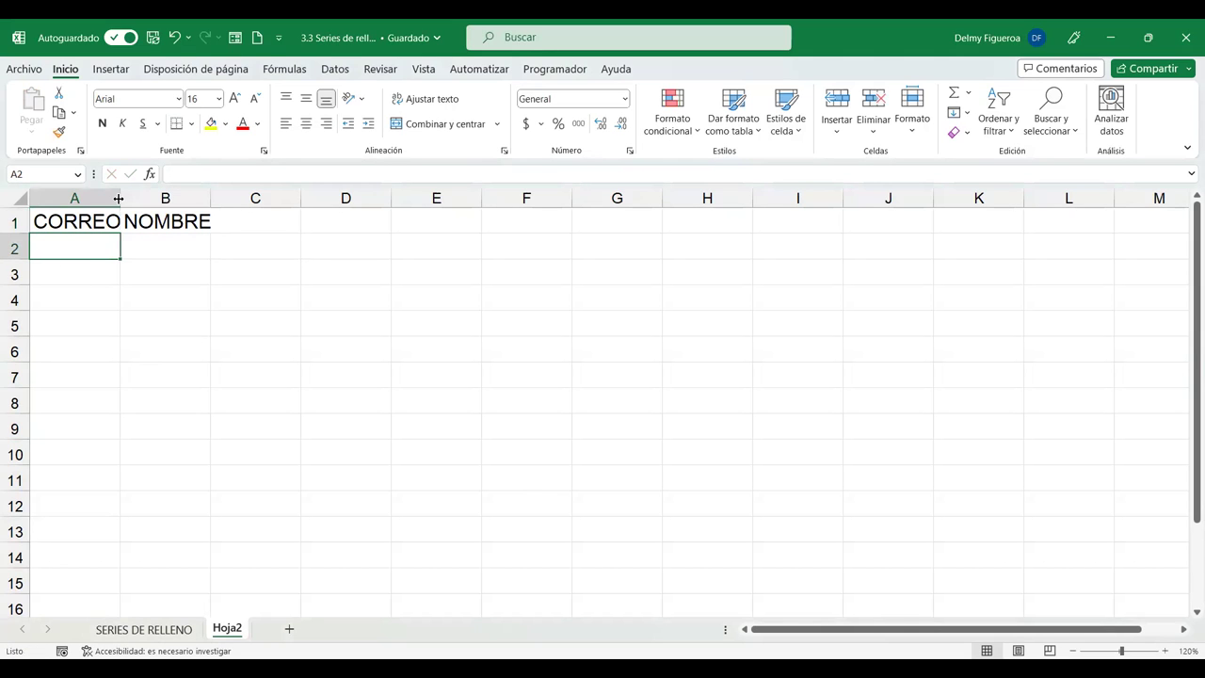
{"action": "double_click", "coordinate": [120, 198]}
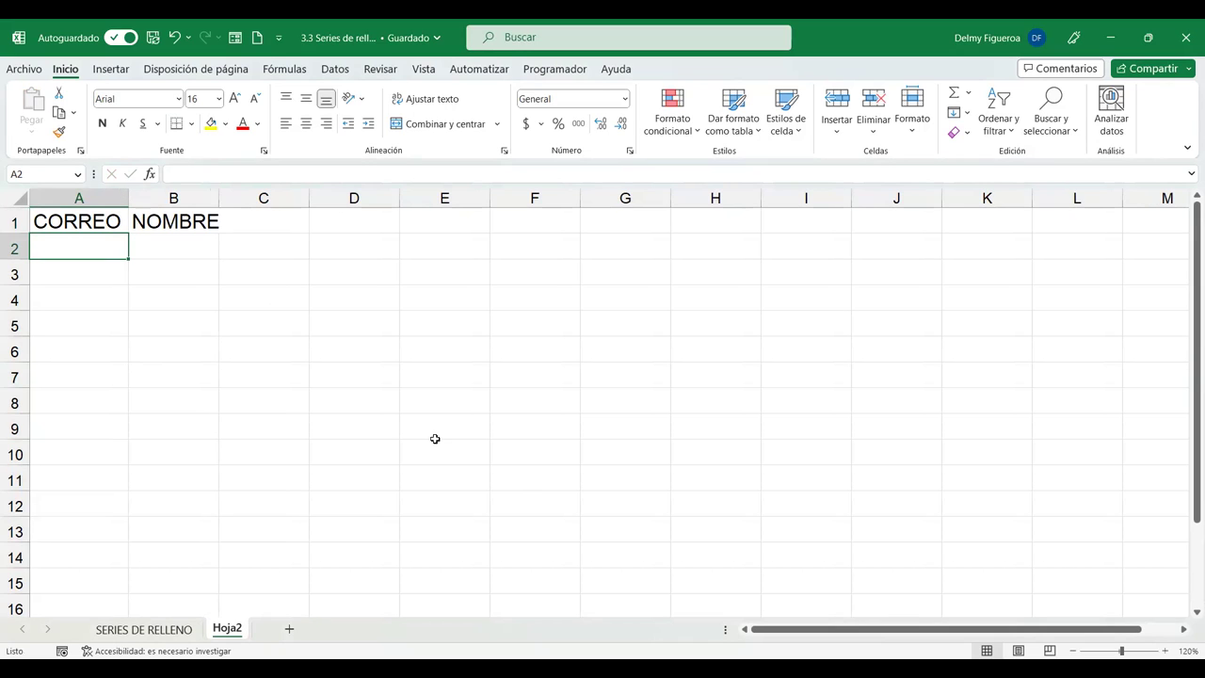
Paste the five names from SERIES DE RELLENO C21:C25 into A2:A6 and autofit column A.
{"action": "left_click", "coordinate": [143, 629]}
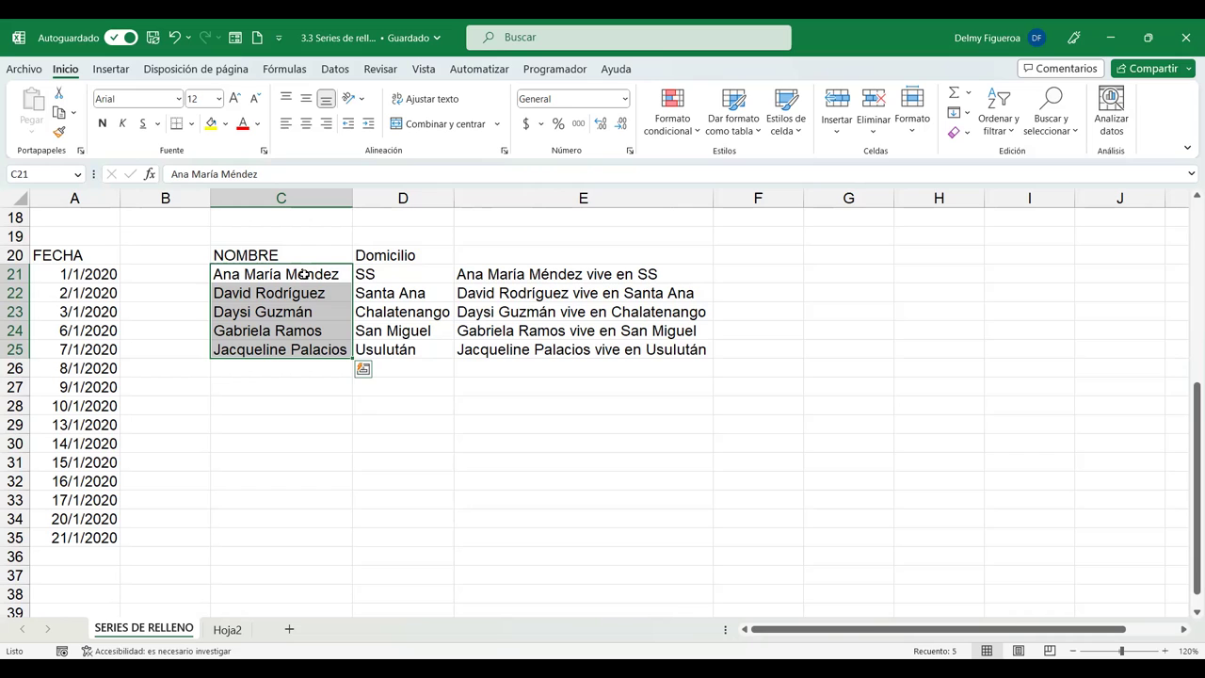
{"action": "key", "text": "ctrl+c"}
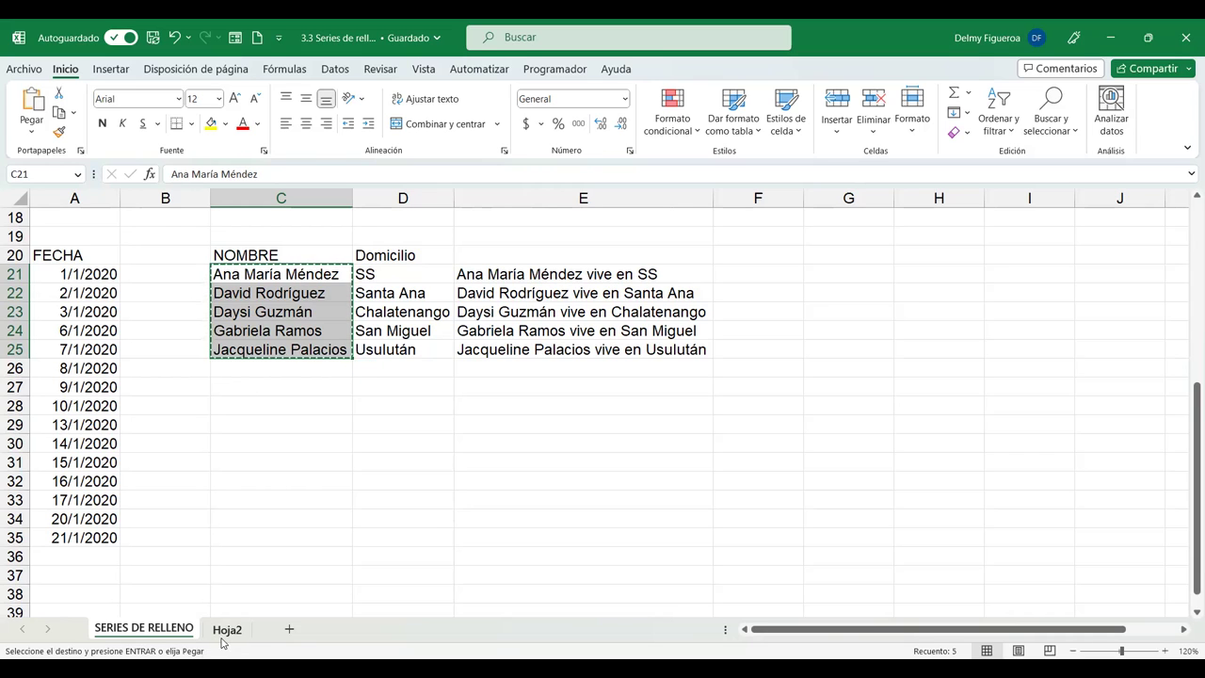
{"action": "left_click", "coordinate": [227, 629]}
{"action": "key", "text": "ctrl+v"}
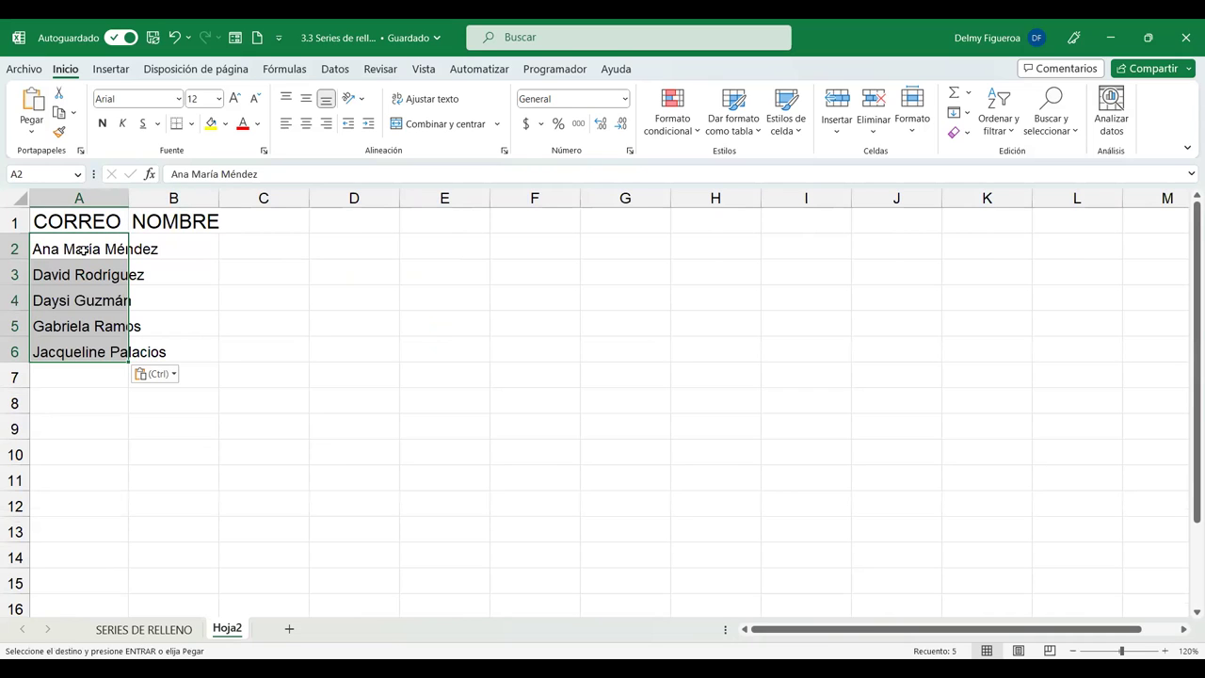
{"action": "double_click", "coordinate": [129, 198]}
{"action": "left_click", "coordinate": [122, 243]}
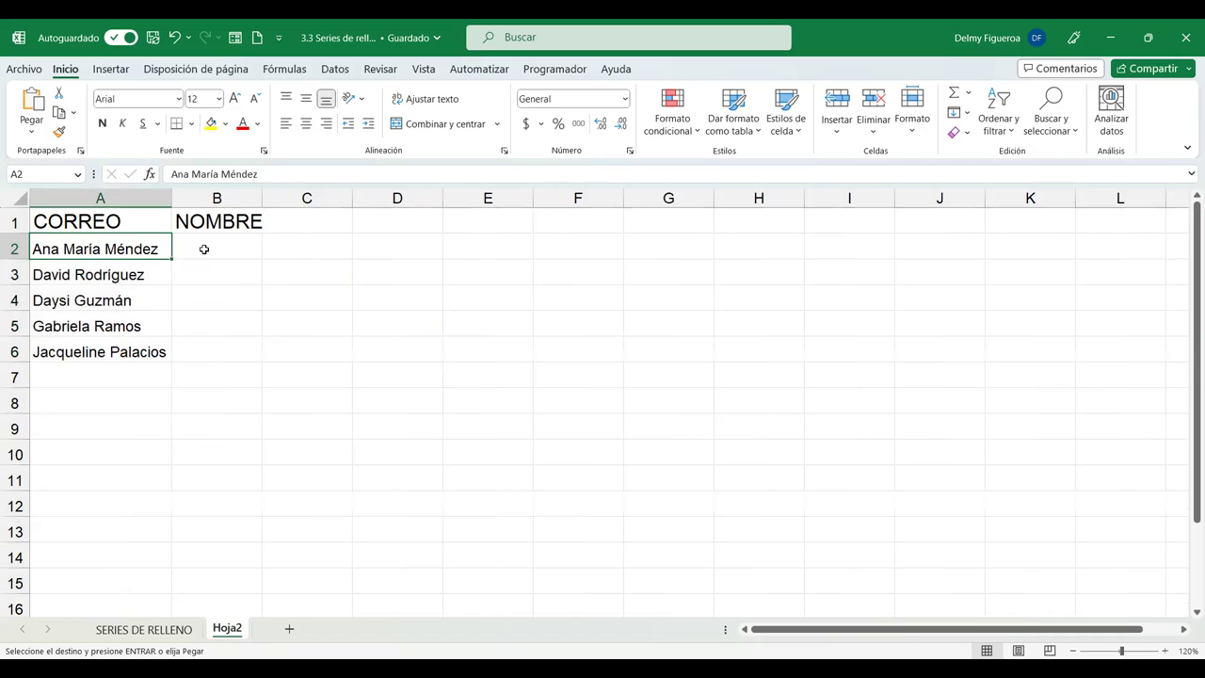
Replace the spaces in the names in A2 and A3 with underscores.
{"action": "key", "text": "F2"}
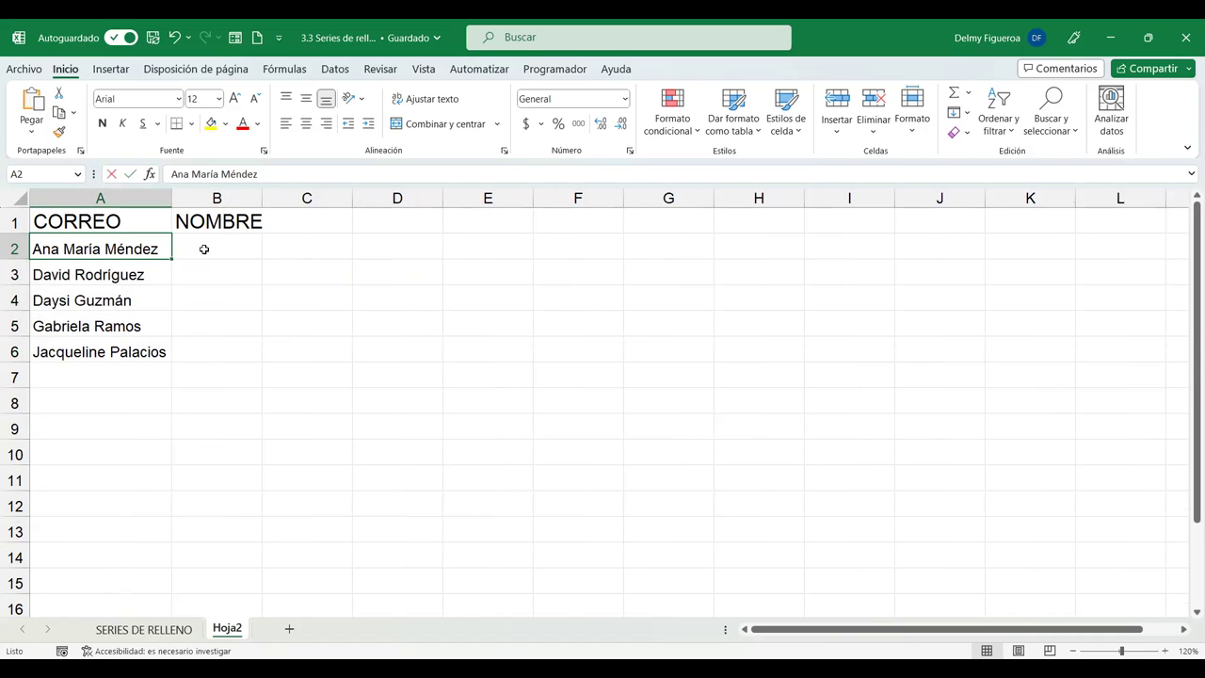
{"action": "key", "text": "Left"}
{"action": "key", "text": "BackSpace"}
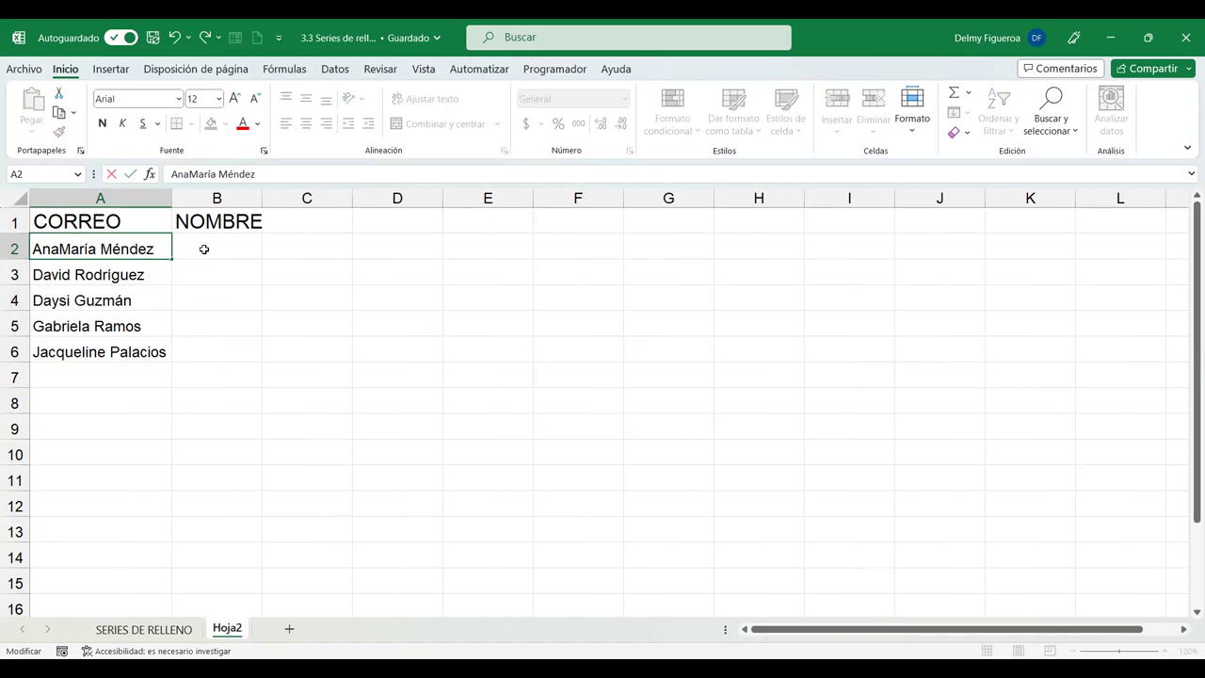
{"action": "key", "text": "Delete"}
{"action": "type", "text": "_"}
{"action": "key", "text": "Return"}
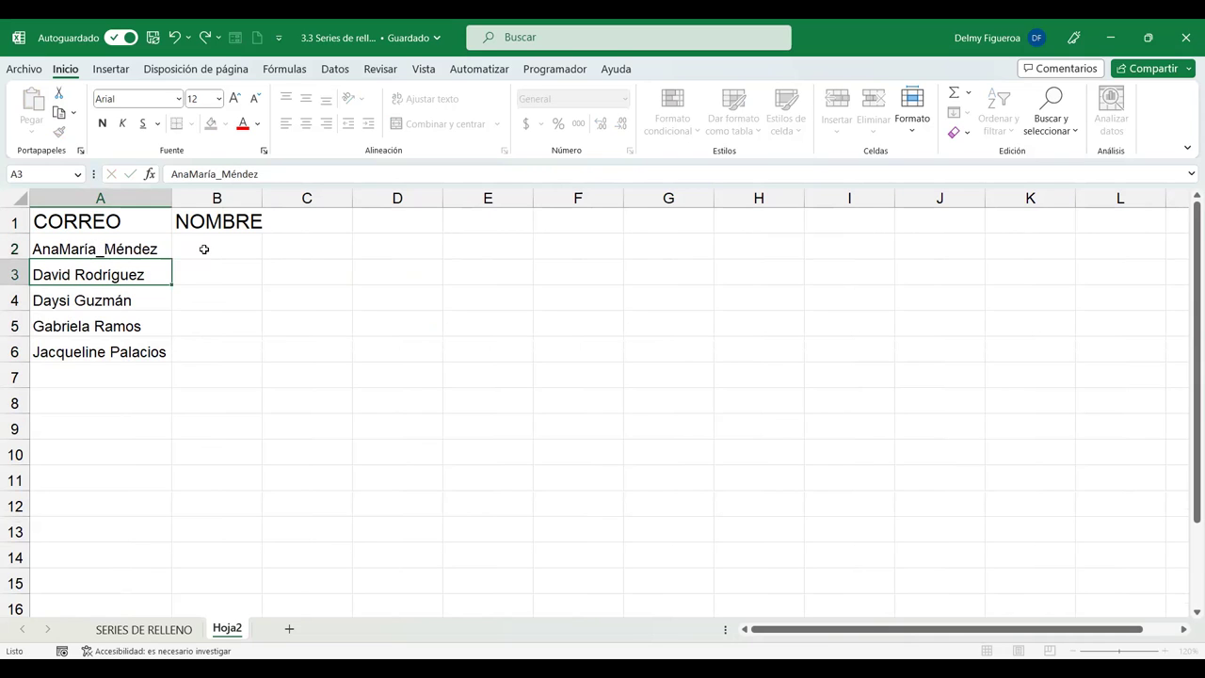
{"action": "key", "text": "F2"}
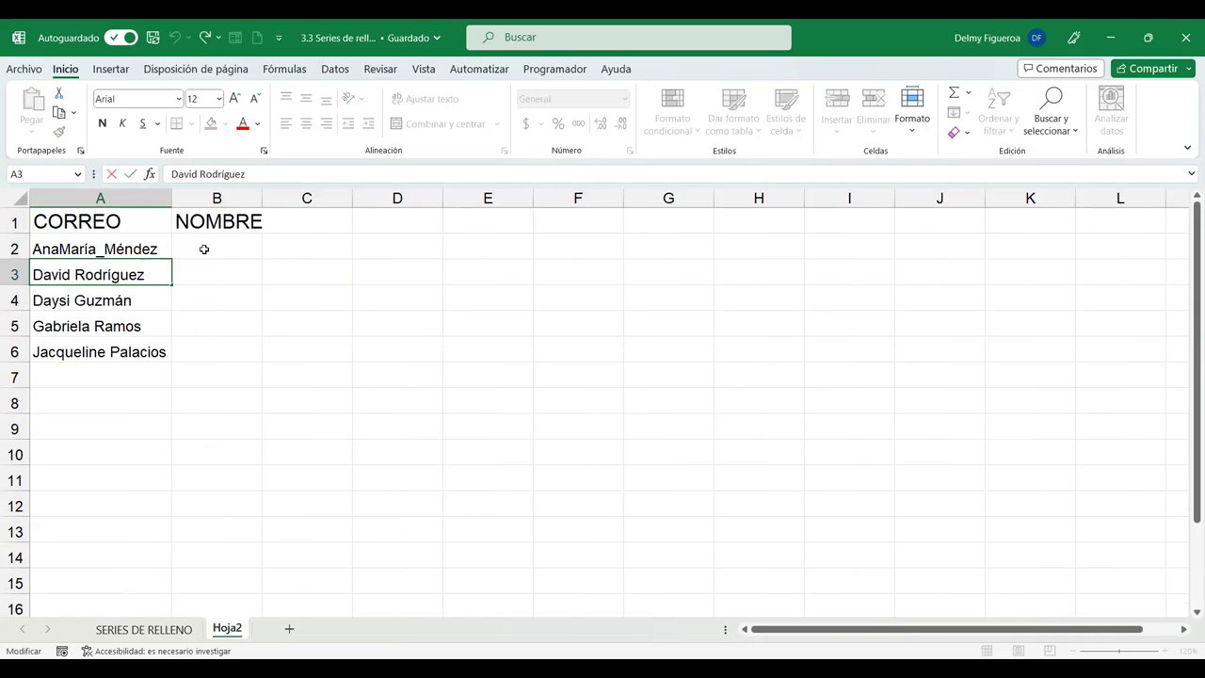
{"action": "key", "text": "Left"}
{"action": "key", "text": "Left"}
{"action": "key", "text": "Delete"}
{"action": "type", "text": "_"}
{"action": "key", "text": "Return"}
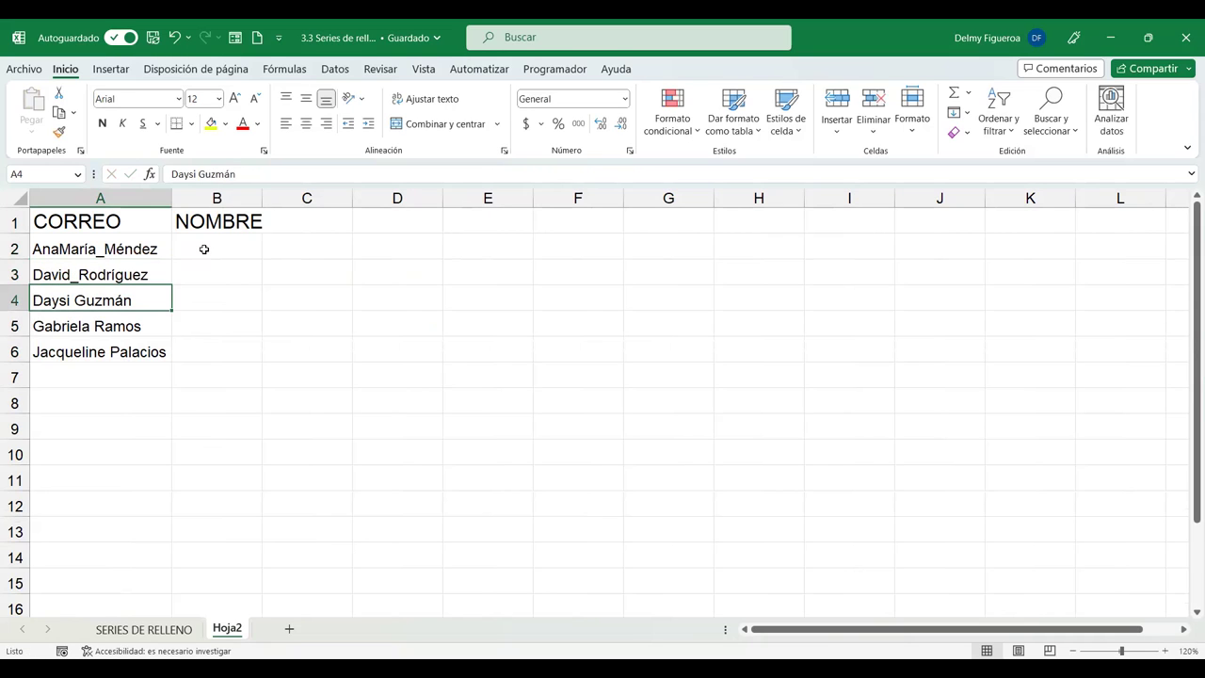
Join the name parts in A4, A5 and A6 with underscores instead of spaces.
{"action": "key", "text": "F2"}
{"action": "key", "text": "Left"}
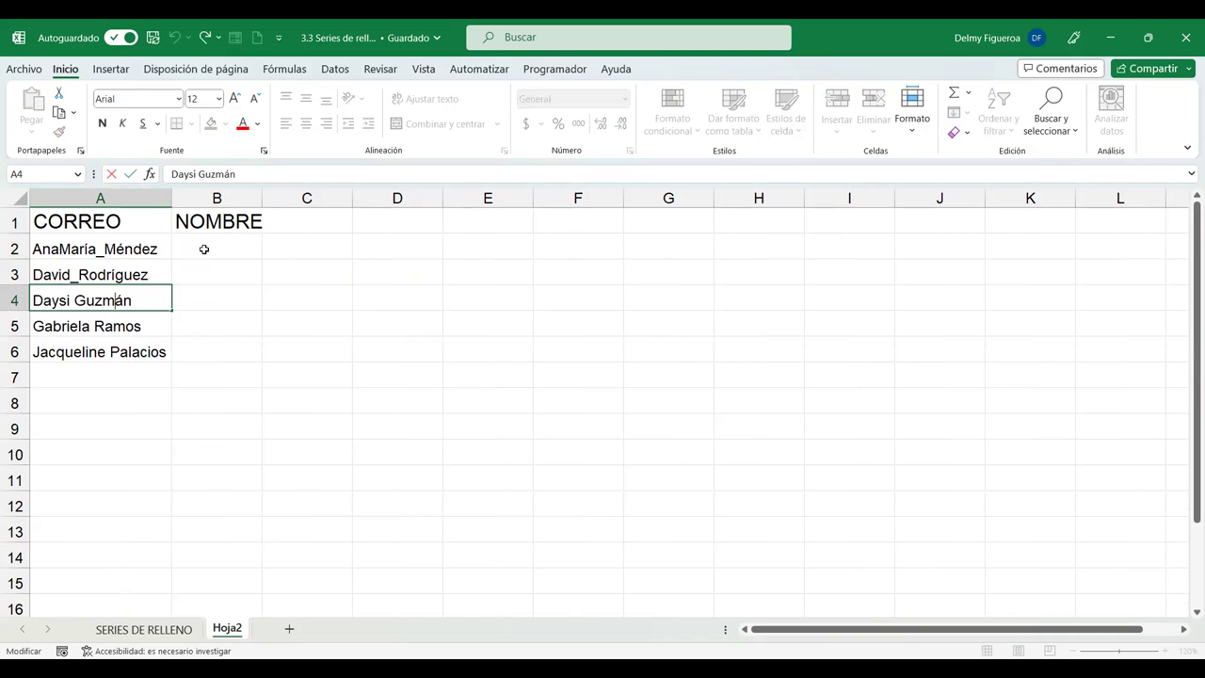
{"action": "key", "text": "Left"}
{"action": "key", "text": "Left"}
{"action": "key", "text": "Left"}
{"action": "key", "text": "Left"}
{"action": "key", "text": "Left"}
{"action": "key", "text": "Delete"}
{"action": "type", "text": "_"}
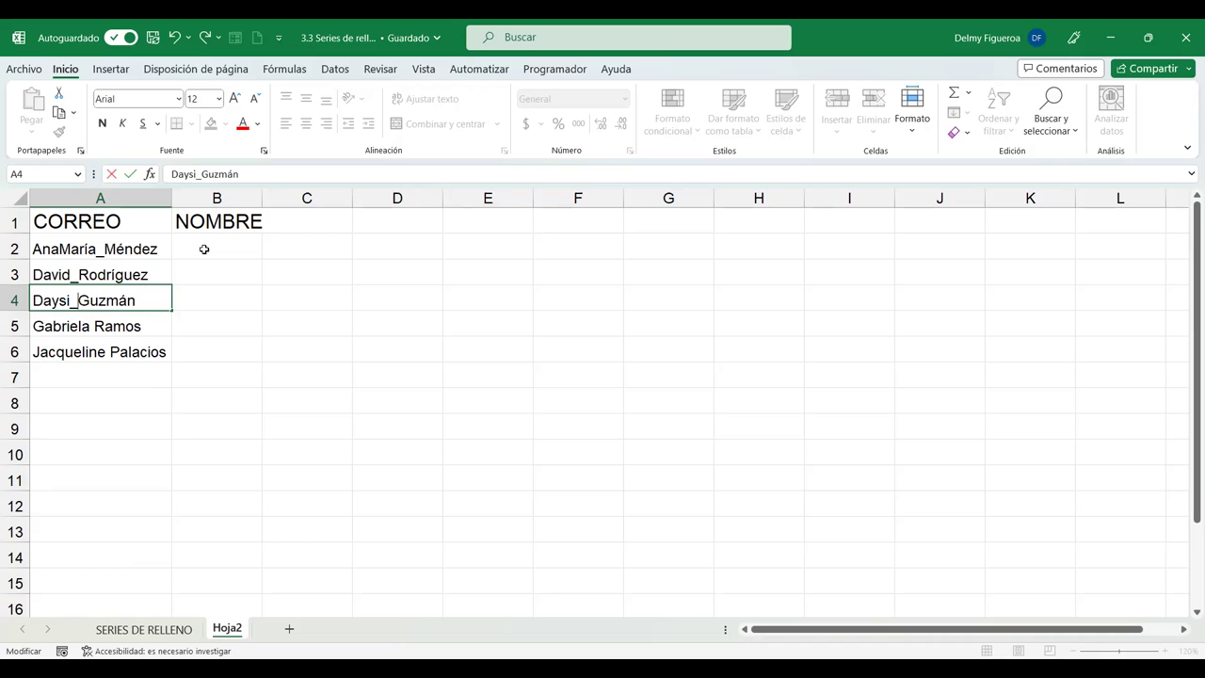
{"action": "key", "text": "Return"}
{"action": "key", "text": "F2"}
{"action": "key", "text": "Left"}
{"action": "key", "text": "Left"}
{"action": "key", "text": "Left"}
{"action": "key", "text": "Left"}
{"action": "key", "text": "Left"}
{"action": "key", "text": "Left"}
{"action": "key", "text": "Delete"}
{"action": "type", "text": "_"}
{"action": "key", "text": "Return"}
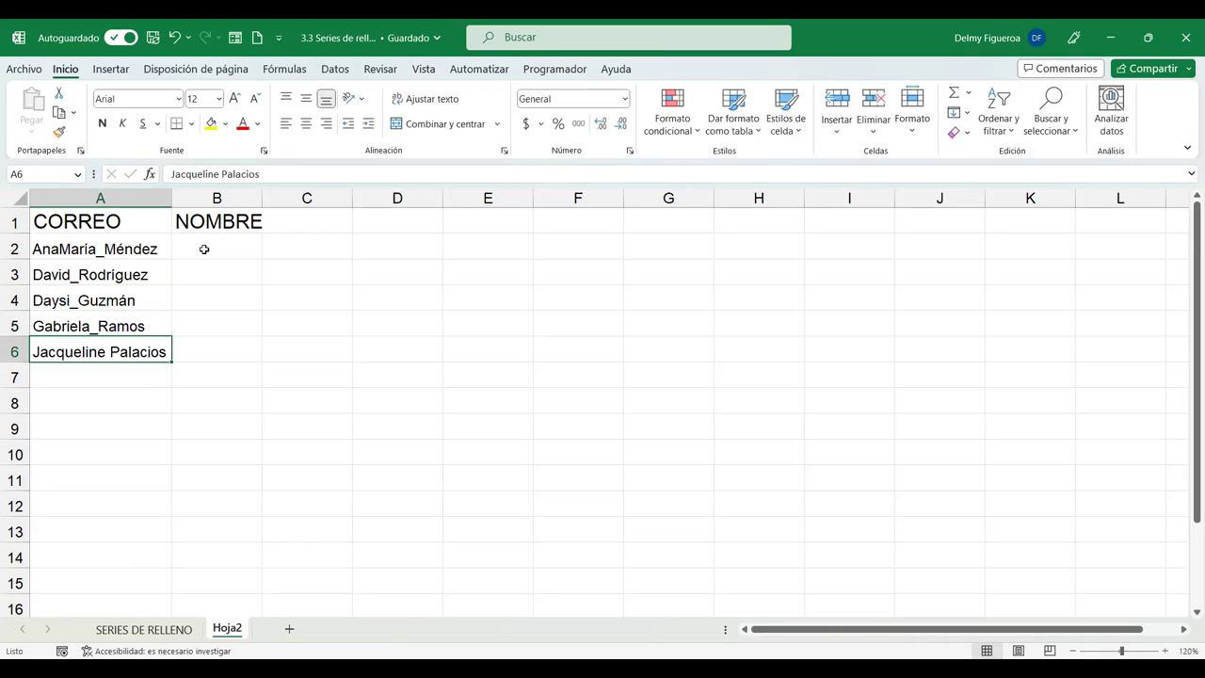
{"action": "key", "text": "F2"}
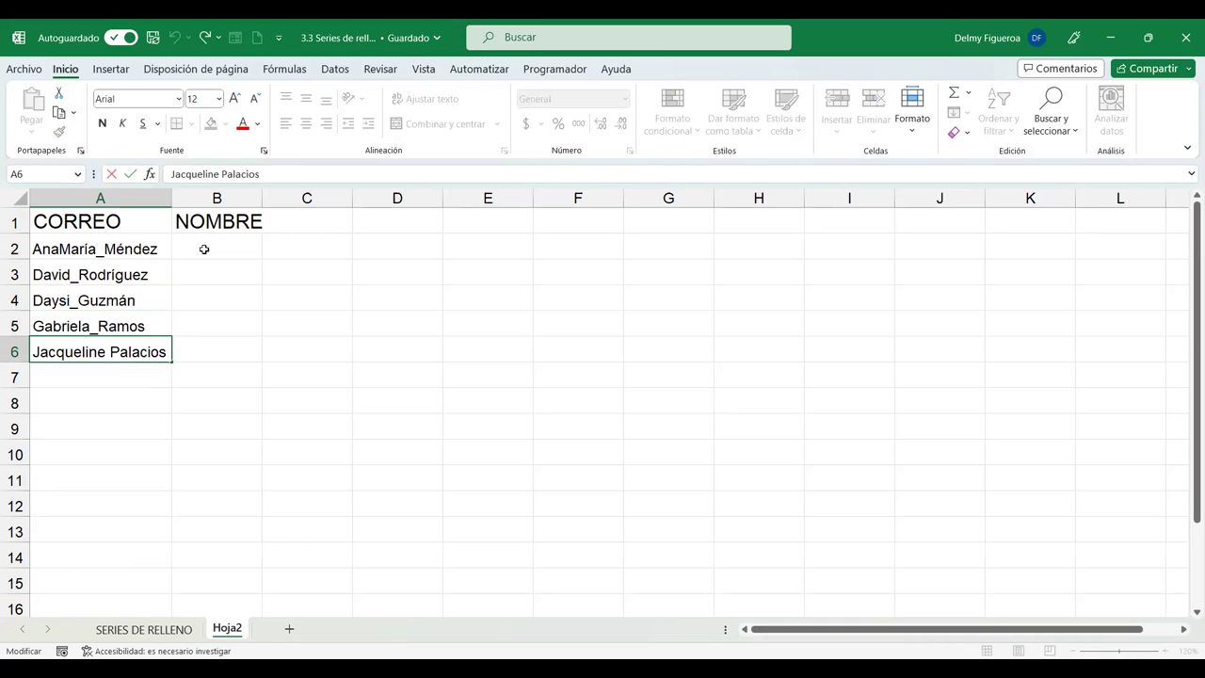
{"action": "key", "text": "Left"}
{"action": "key", "text": "Left"}
{"action": "key", "text": "Left"}
{"action": "key", "text": "Left"}
{"action": "key", "text": "Left"}
{"action": "key", "text": "Left"}
{"action": "key", "text": "Left"}
{"action": "key", "text": "Left"}
{"action": "key", "text": "Left"}
{"action": "key", "text": "Delete"}
{"action": "type", "text": "_"}
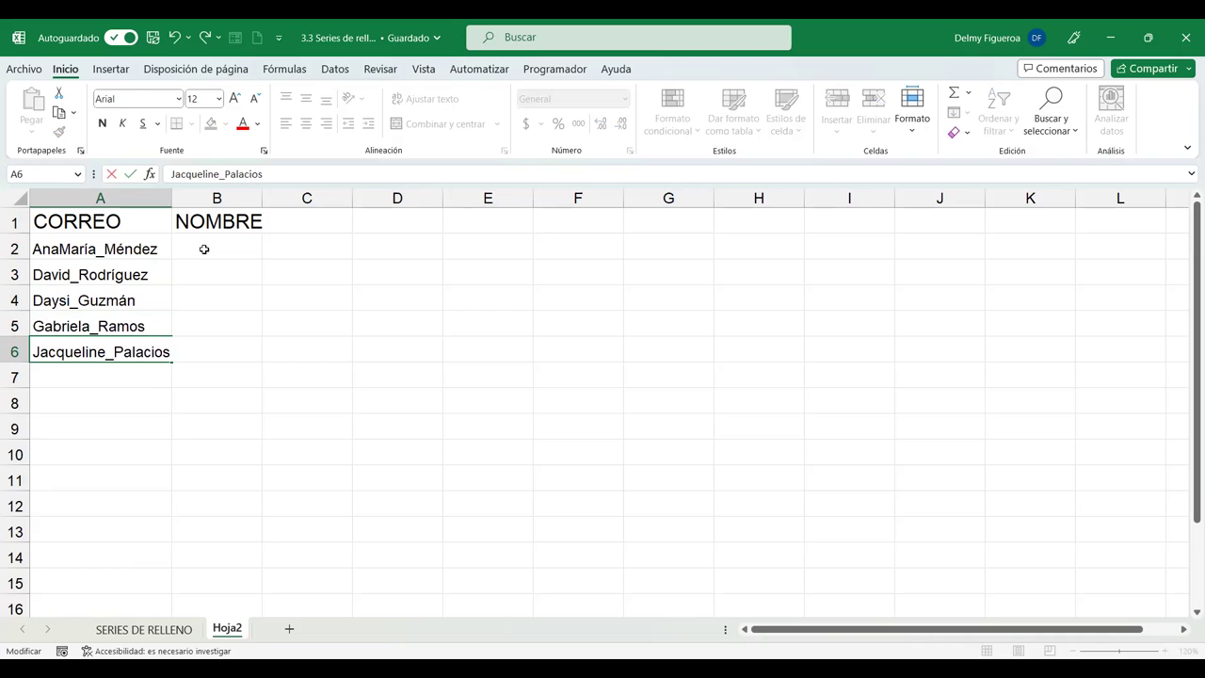
{"action": "key", "text": "Return"}
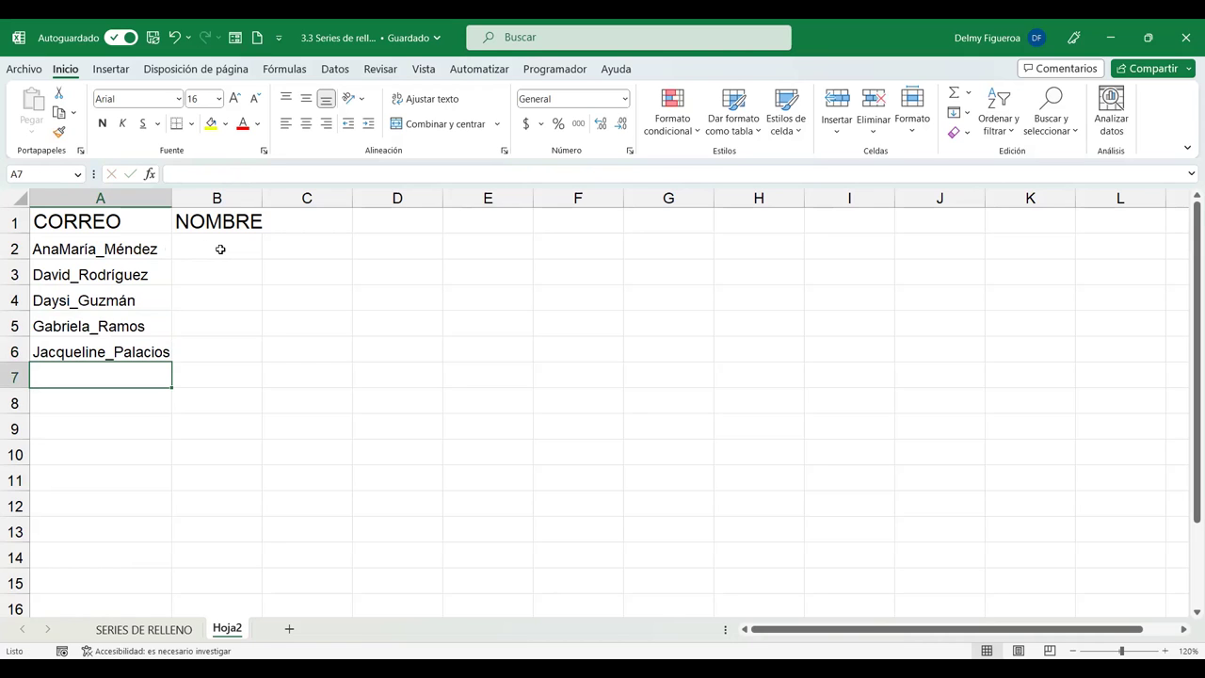
{"action": "left_click", "coordinate": [132, 246]}
{"action": "left_click", "coordinate": [321, 172]}
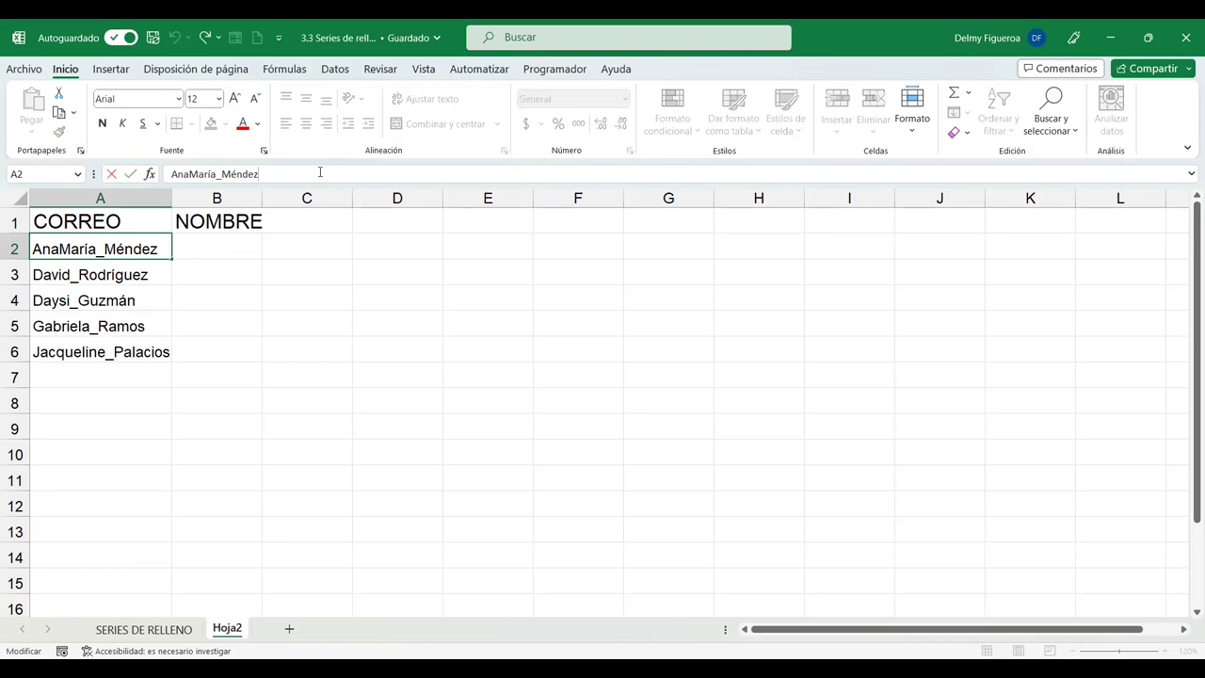
{"action": "type", "text": "@"}
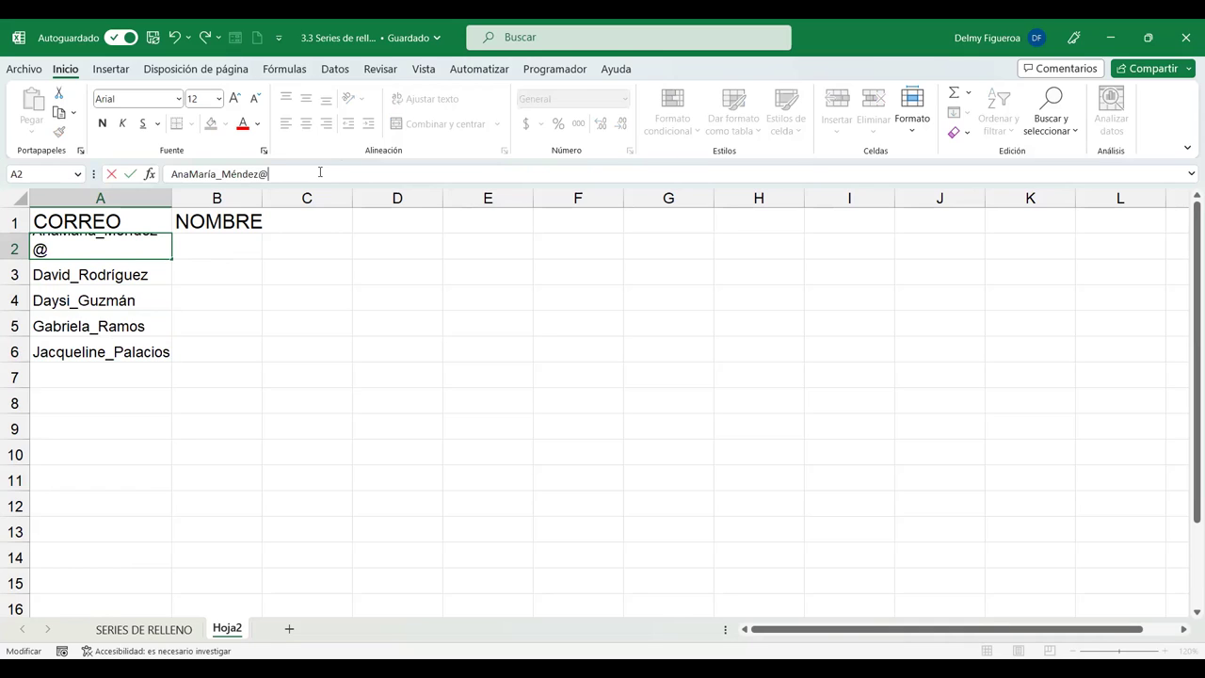
{"action": "type", "text": "gmail.com"}
{"action": "key", "text": "Return"}
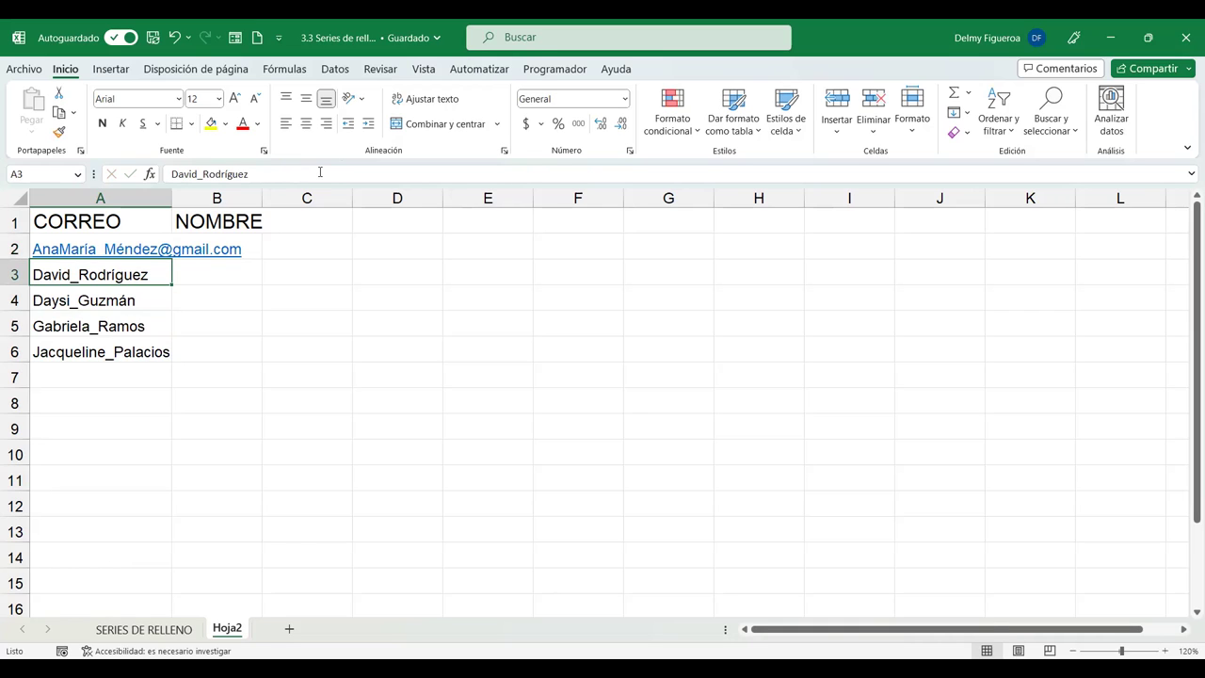
{"action": "key", "text": "Up"}
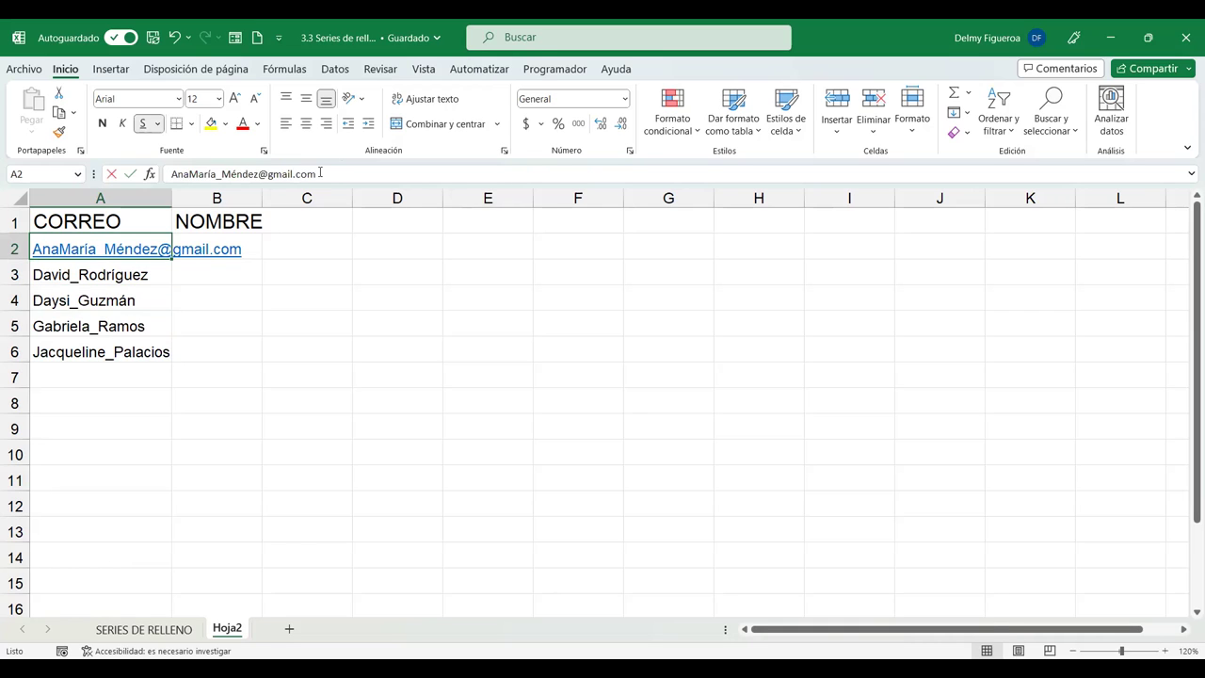
{"action": "left_click", "coordinate": [320, 173]}
{"action": "key", "text": "shift+Left"}
{"action": "key", "text": "shift+Left"}
{"action": "key", "text": "shift+Left"}
{"action": "key", "text": "shift+Left"}
{"action": "key", "text": "shift+Left"}
{"action": "key", "text": "shift+Left"}
{"action": "key", "text": "shift+Left"}
{"action": "key", "text": "shift+Left"}
{"action": "key", "text": "shift+Left"}
{"action": "key", "text": "shift+Left"}
{"action": "key", "text": "shift+Left"}
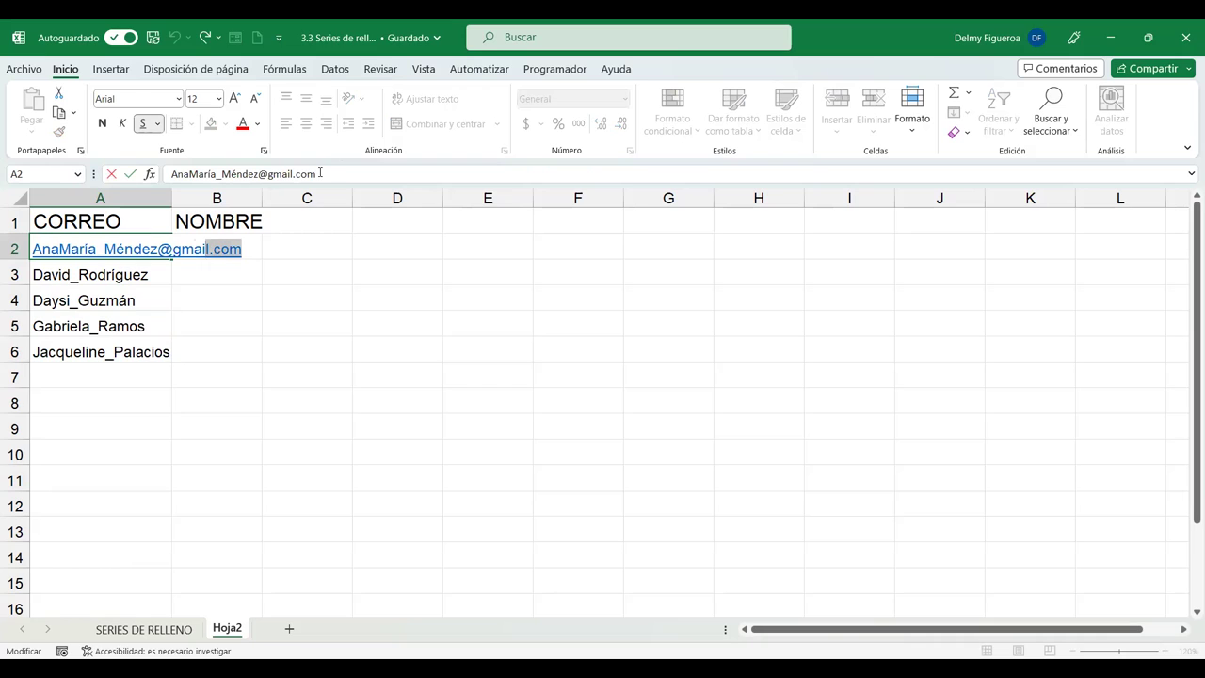
{"action": "key", "text": "shift+Right"}
{"action": "key", "text": "ctrl+c"}
{"action": "key", "text": "Return"}
{"action": "key", "text": "F2"}
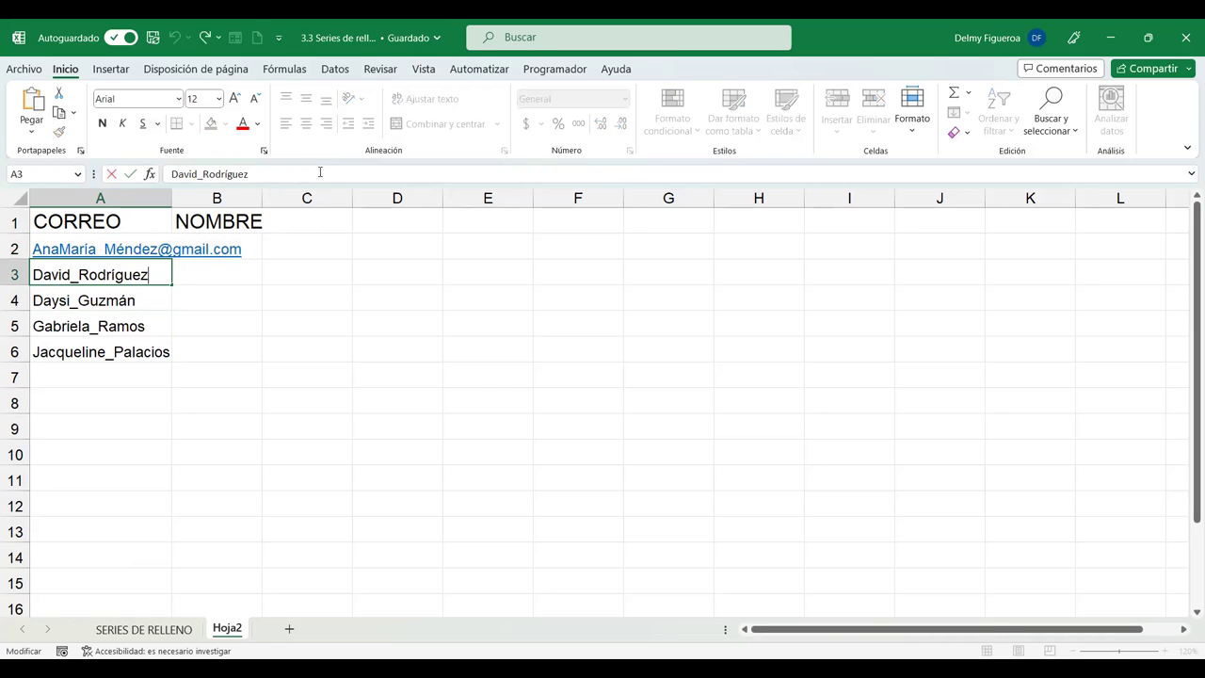
{"action": "key", "text": "ctrl+v"}
{"action": "key", "text": "Return"}
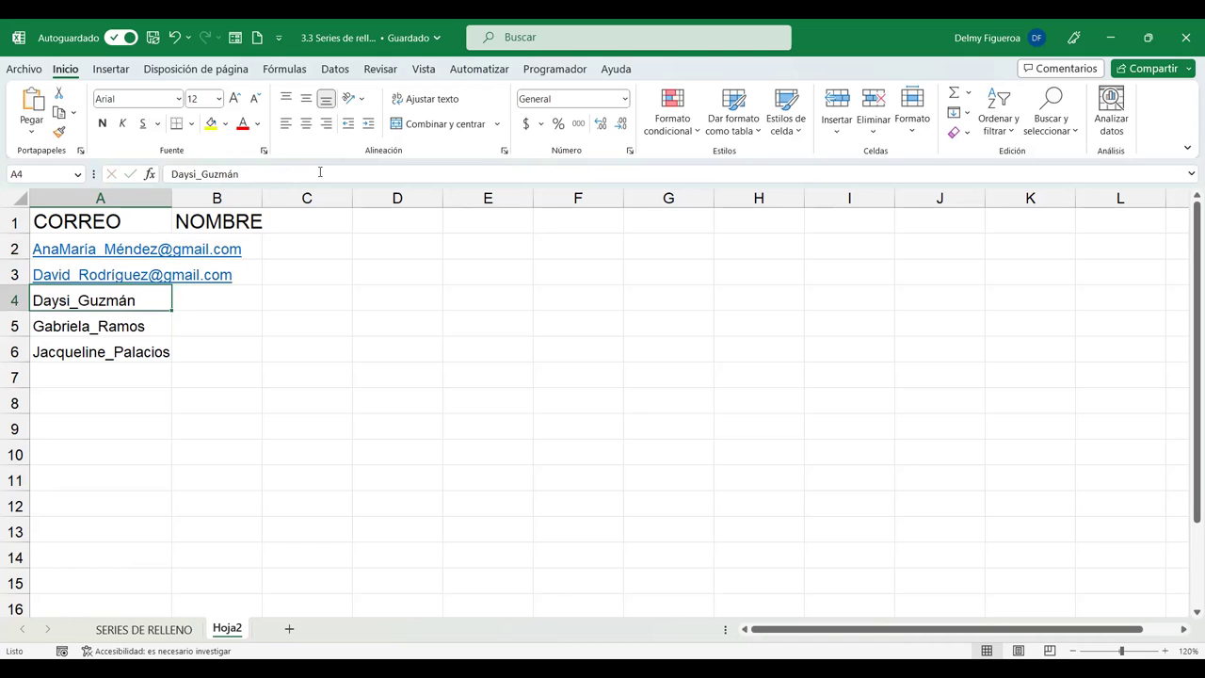
{"action": "key", "text": "F2"}
{"action": "key", "text": "ctrl+v"}
{"action": "key", "text": "Return"}
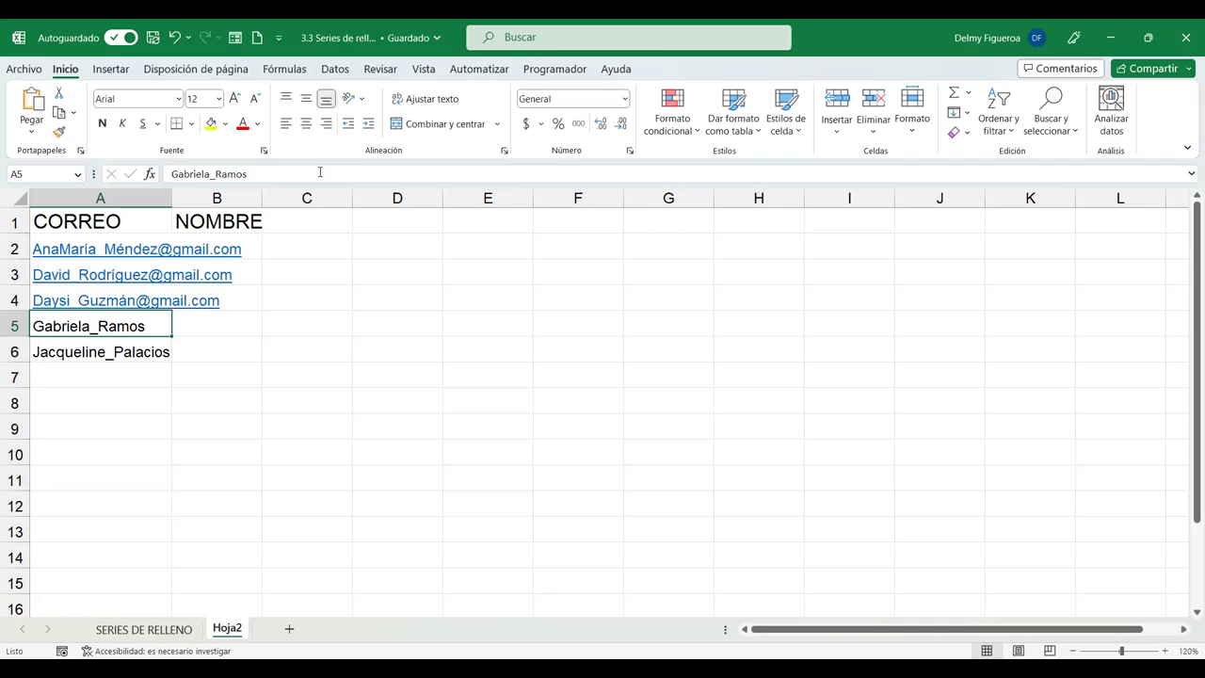
{"action": "key", "text": "F2"}
{"action": "key", "text": "ctrl+v"}
{"action": "key", "text": "Return"}
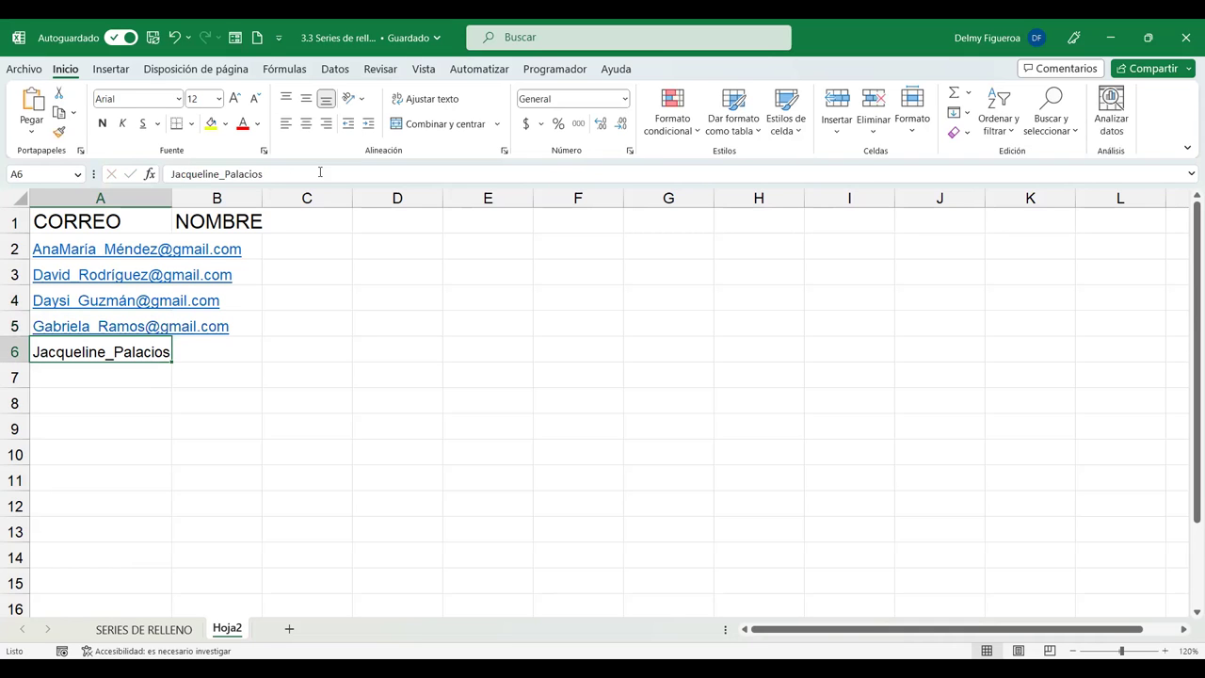
{"action": "key", "text": "F2"}
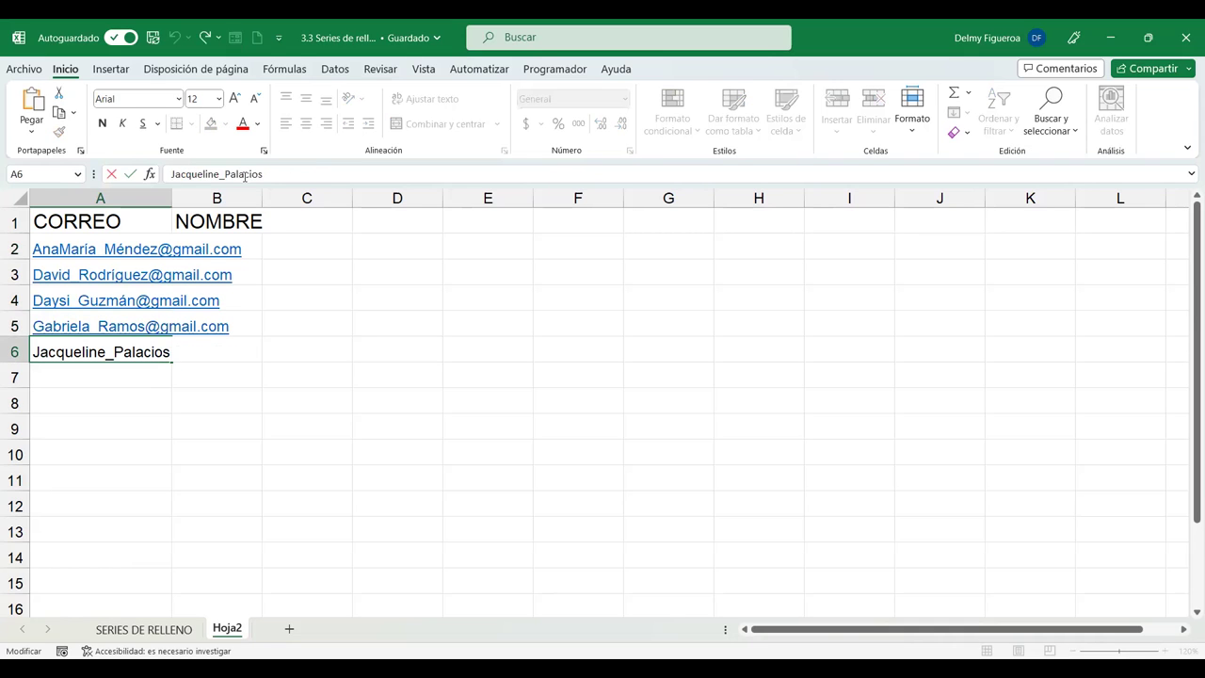
{"action": "key", "text": "ctrl+v"}
{"action": "key", "text": "Return"}
{"action": "double_click", "coordinate": [172, 198]}
Type the first person's spaced full name in B2, then Flash Fill B3:B6 with Ctrl+E.
{"action": "left_click", "coordinate": [311, 242]}
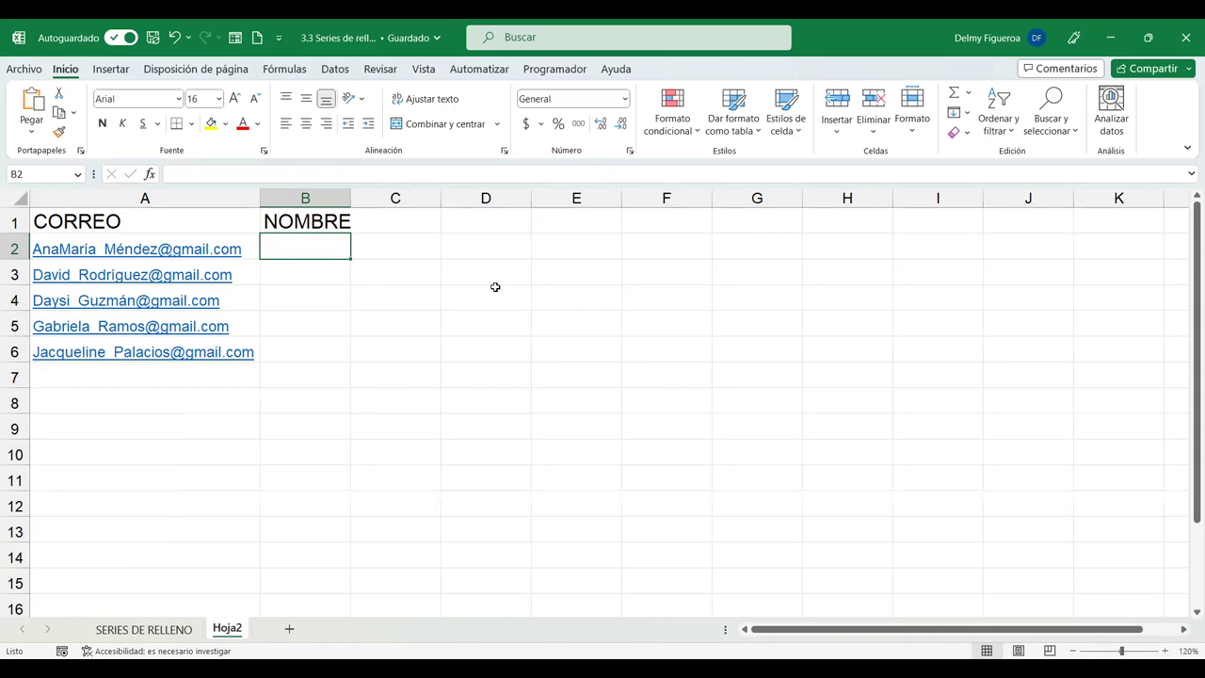
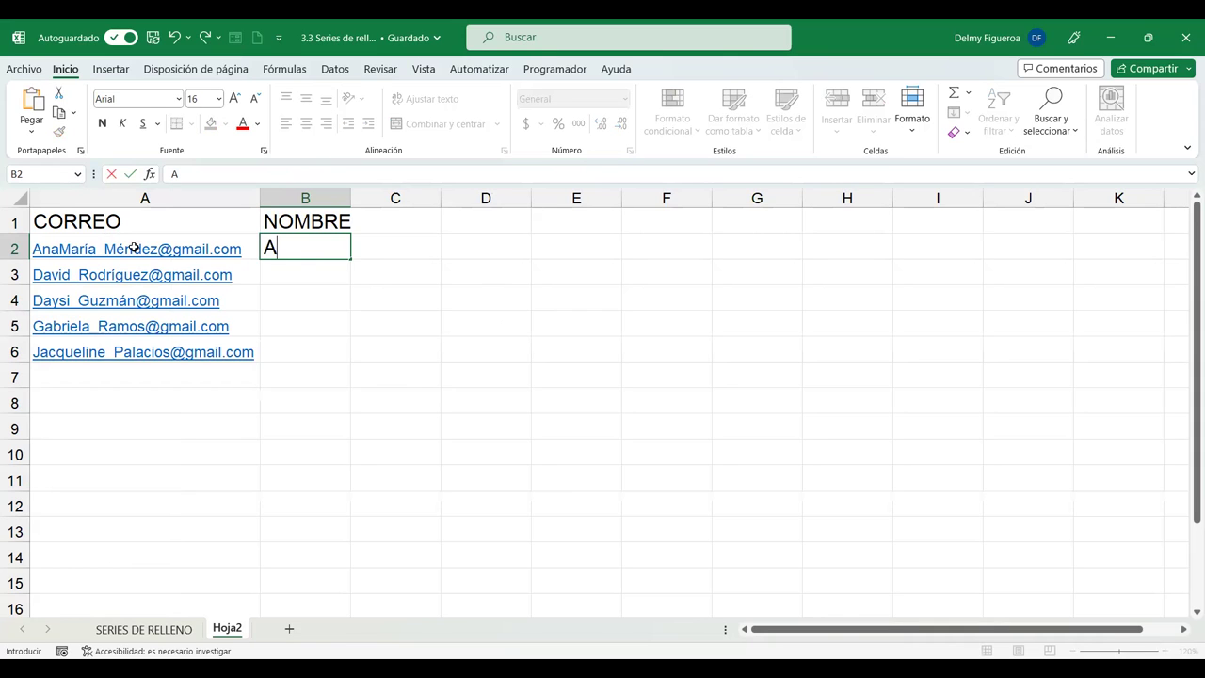
{"action": "key", "text": "ctrl+Return"}
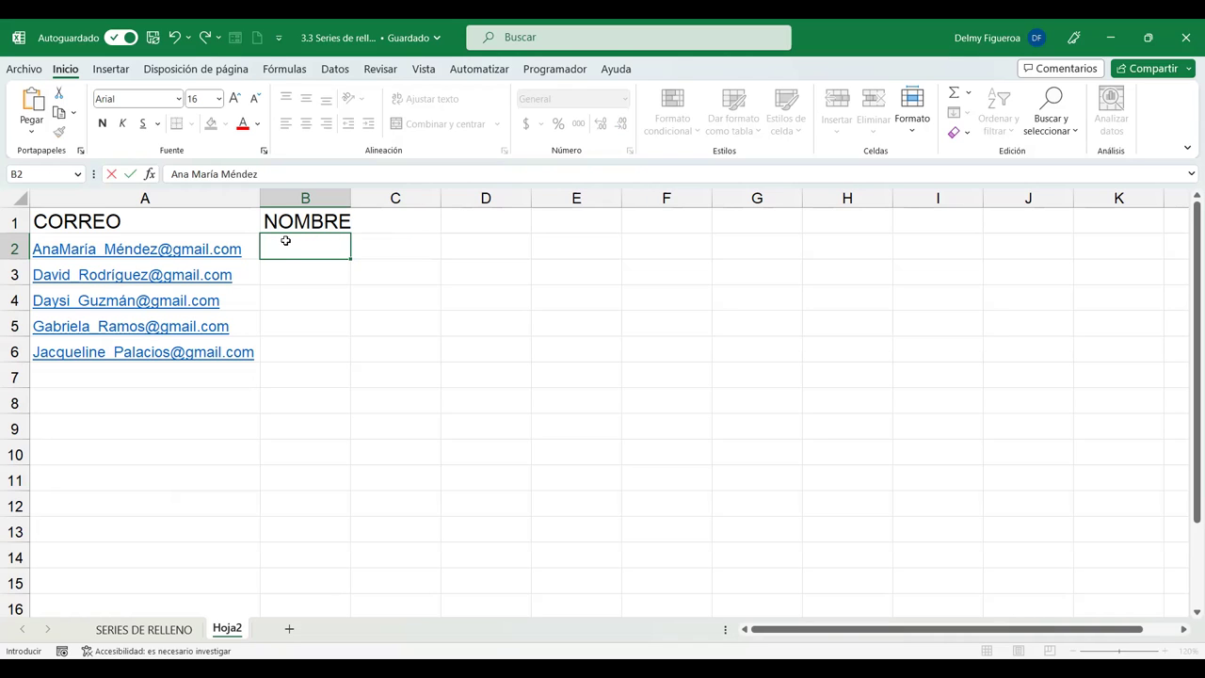
{"action": "key", "text": "Return"}
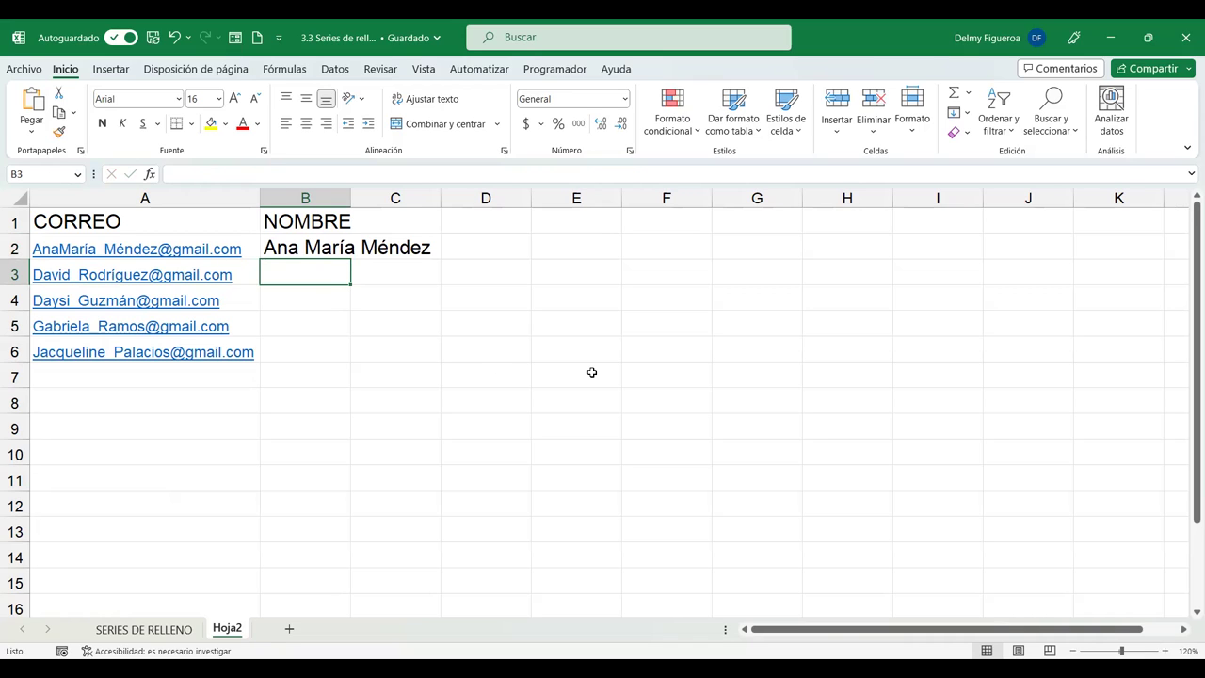
{"action": "key", "text": "ctrl+e"}
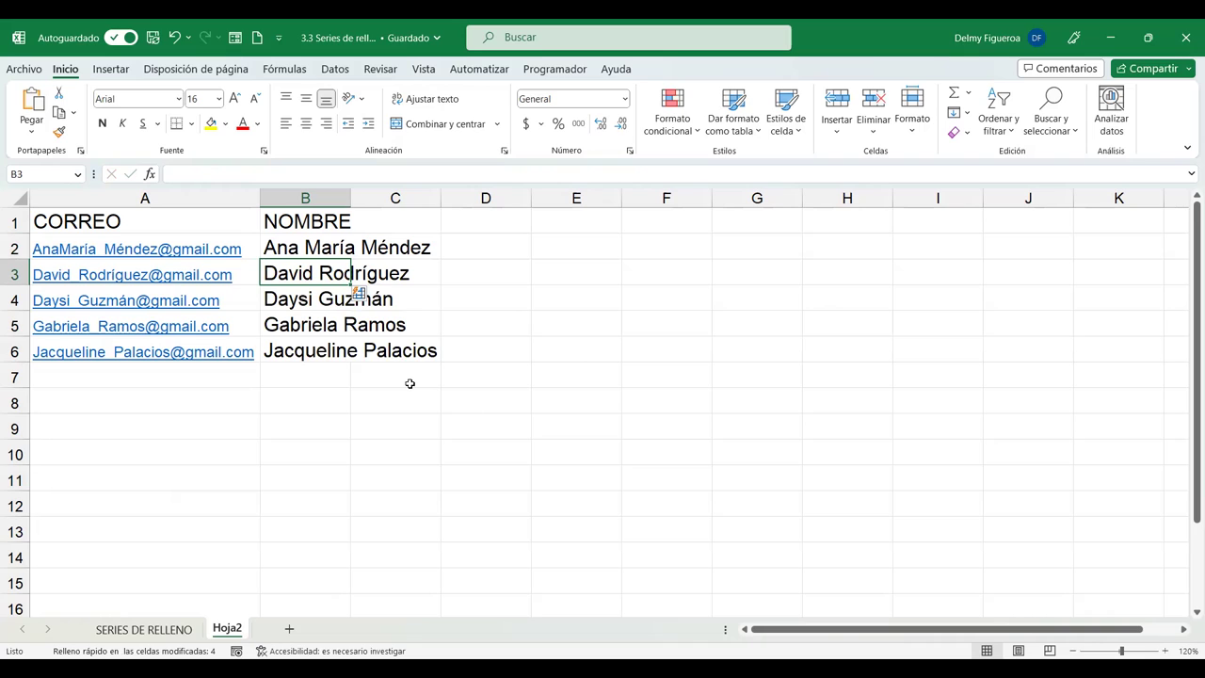
Autofit column B to the full names in B2:B6.
{"action": "double_click", "coordinate": [351, 198]}
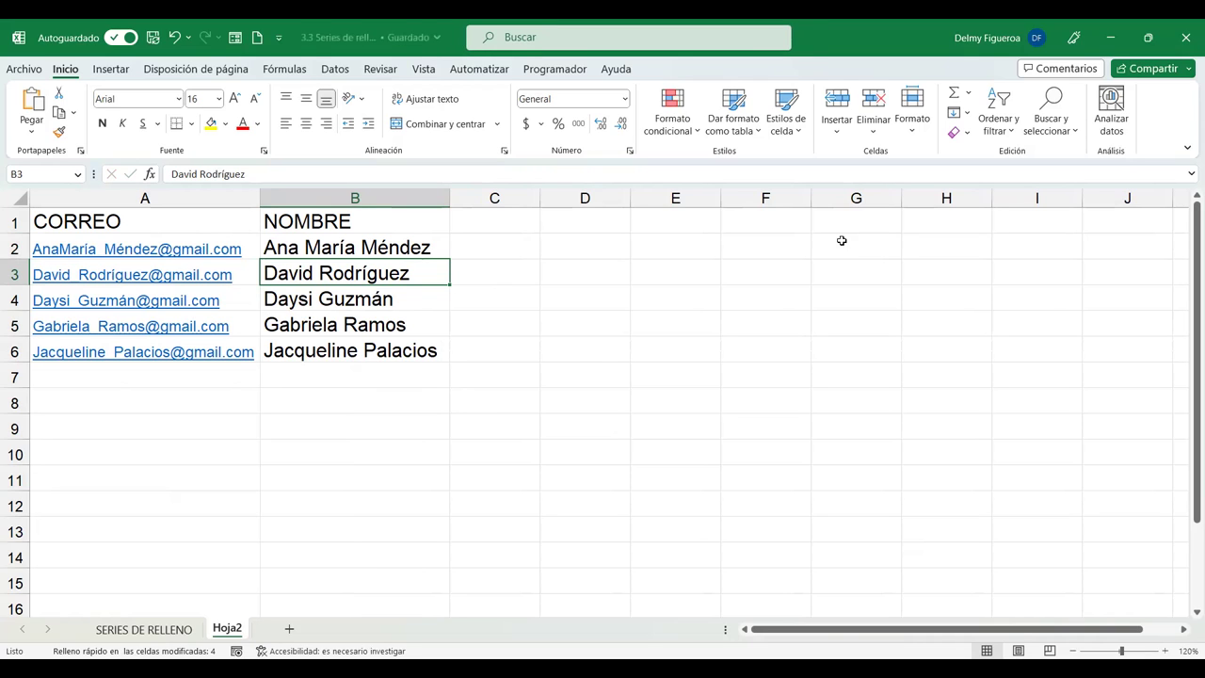
Check the Rellenar > Series settings, close them unchanged, and reopen the Rellenar menu.
{"action": "left_click", "coordinate": [968, 113]}
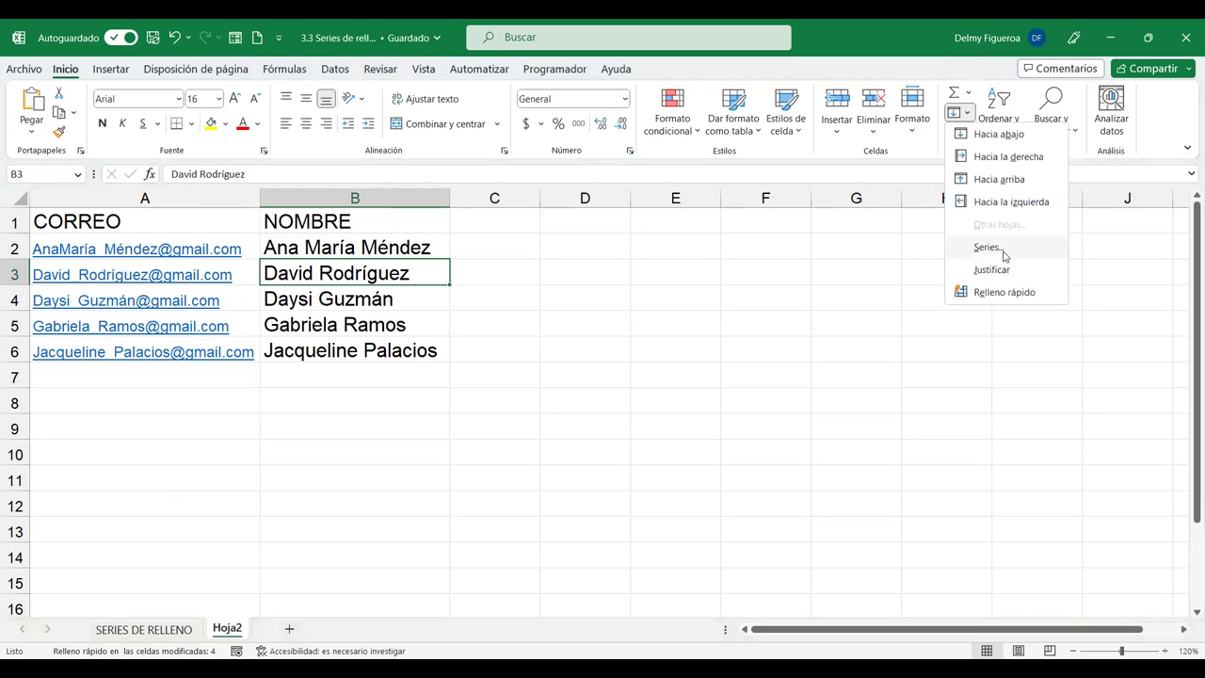
{"action": "left_click", "coordinate": [988, 246]}
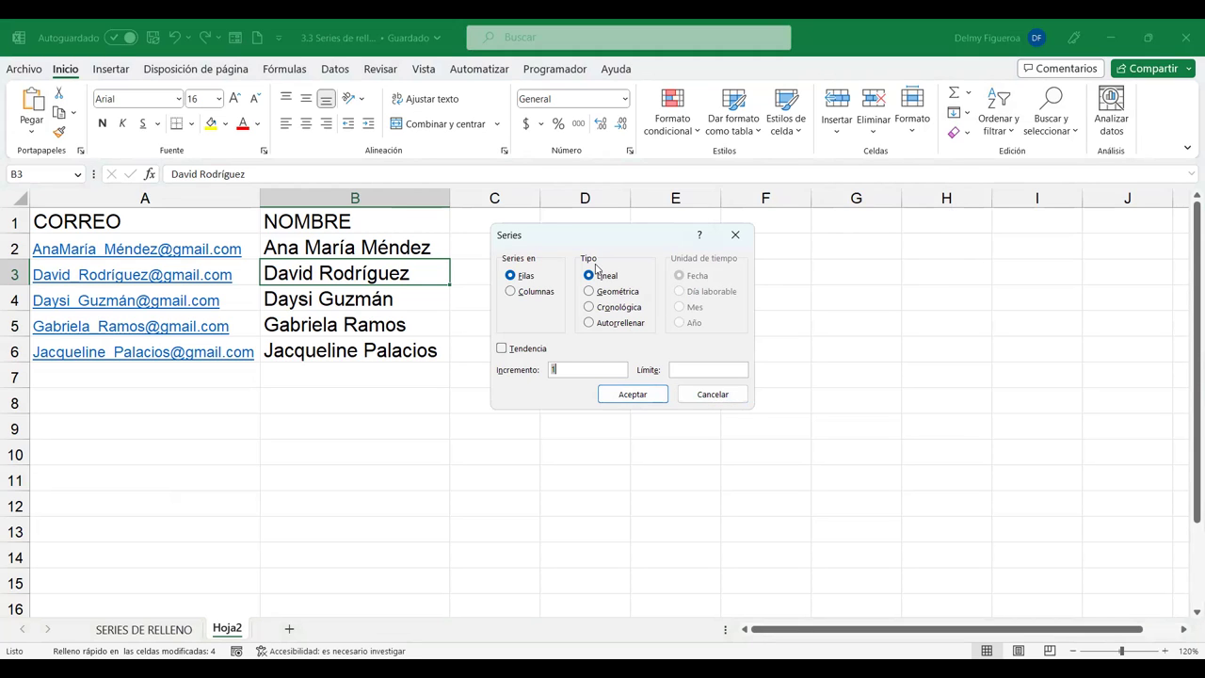
{"action": "left_click_drag", "start_coordinate": [708, 394], "coordinate": [943, 269]}
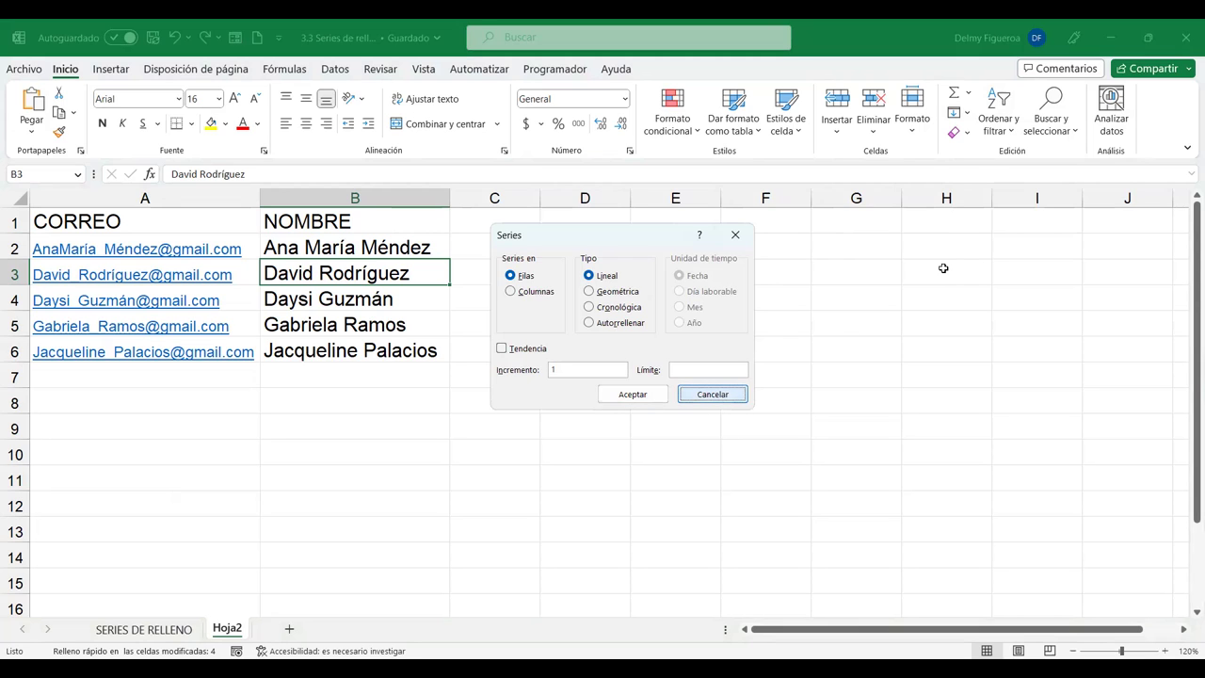
{"action": "key", "text": "Escape"}
{"action": "left_click", "coordinate": [970, 115]}
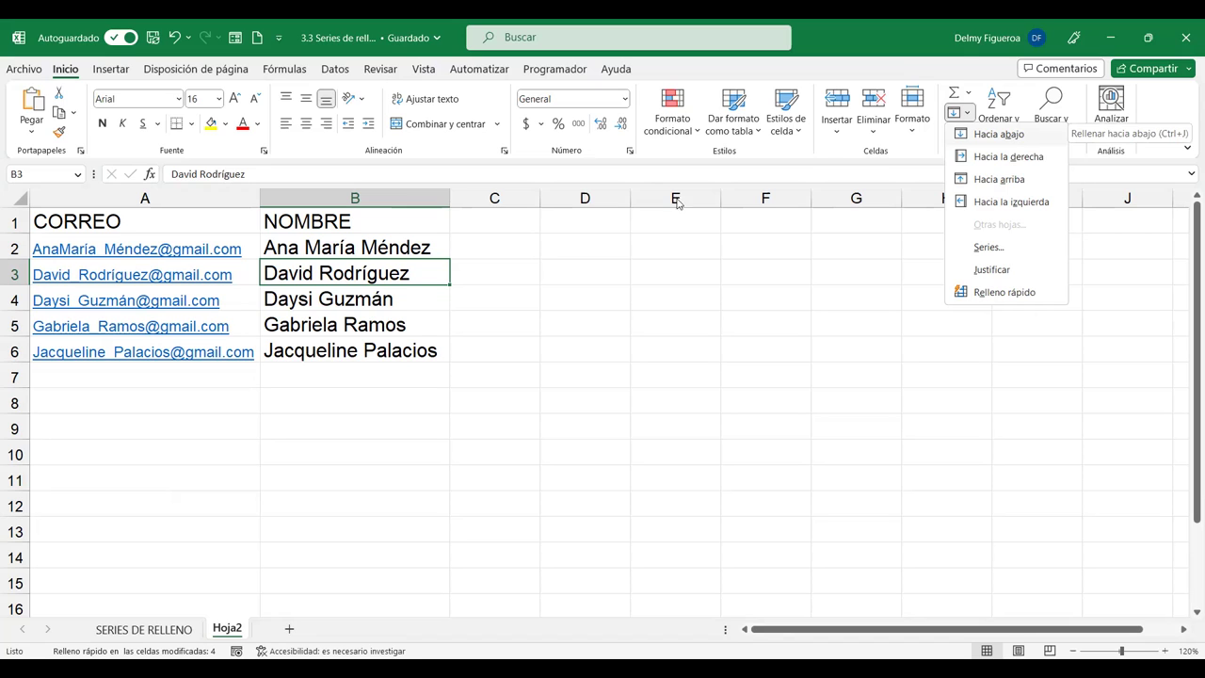
{"action": "left_click", "coordinate": [1012, 135]}
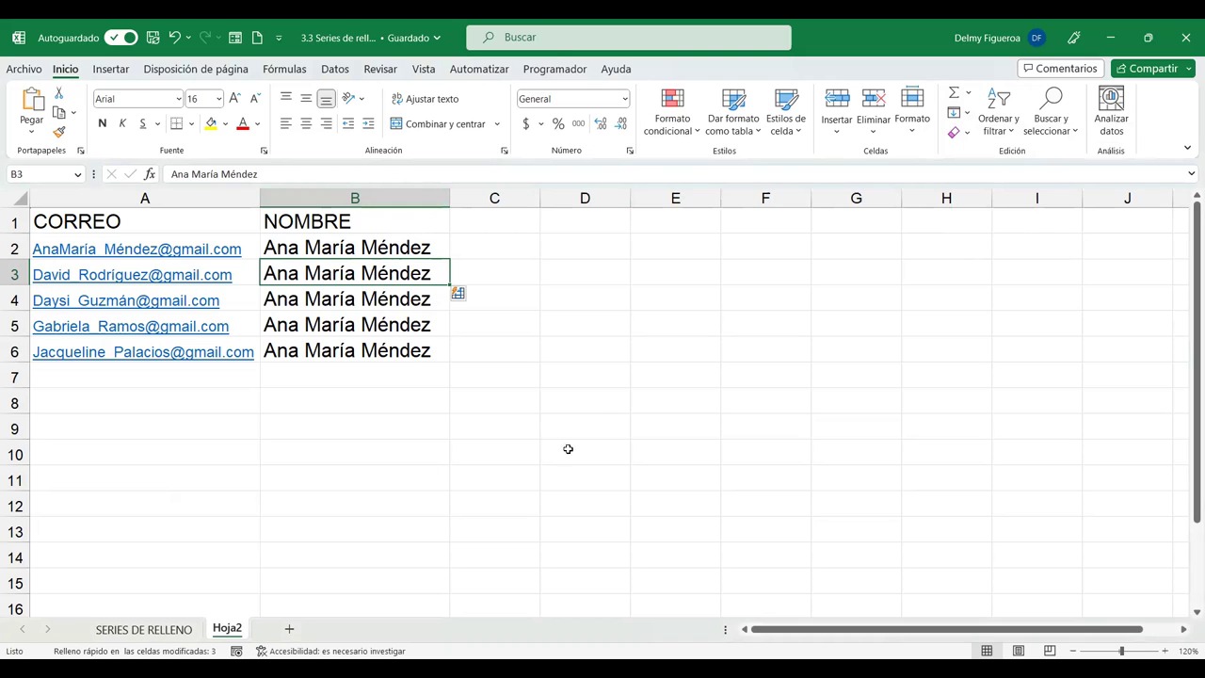
{"action": "key", "text": "ctrl+e"}
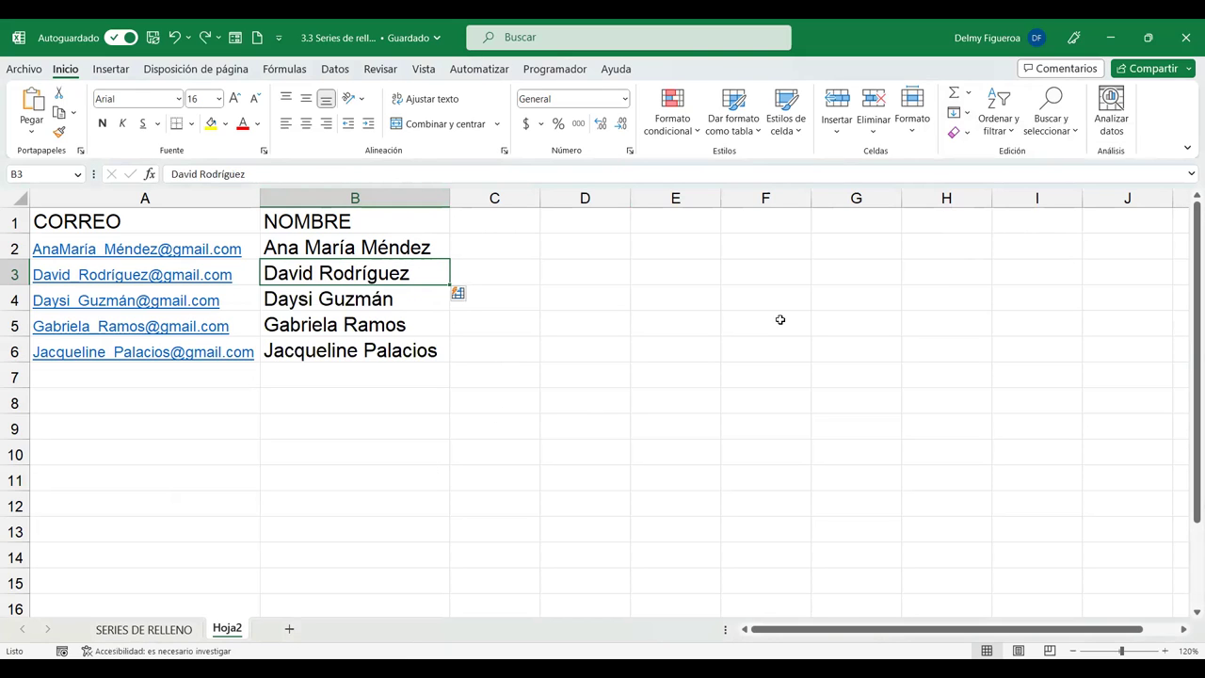
{"action": "left_click", "coordinate": [970, 115]}
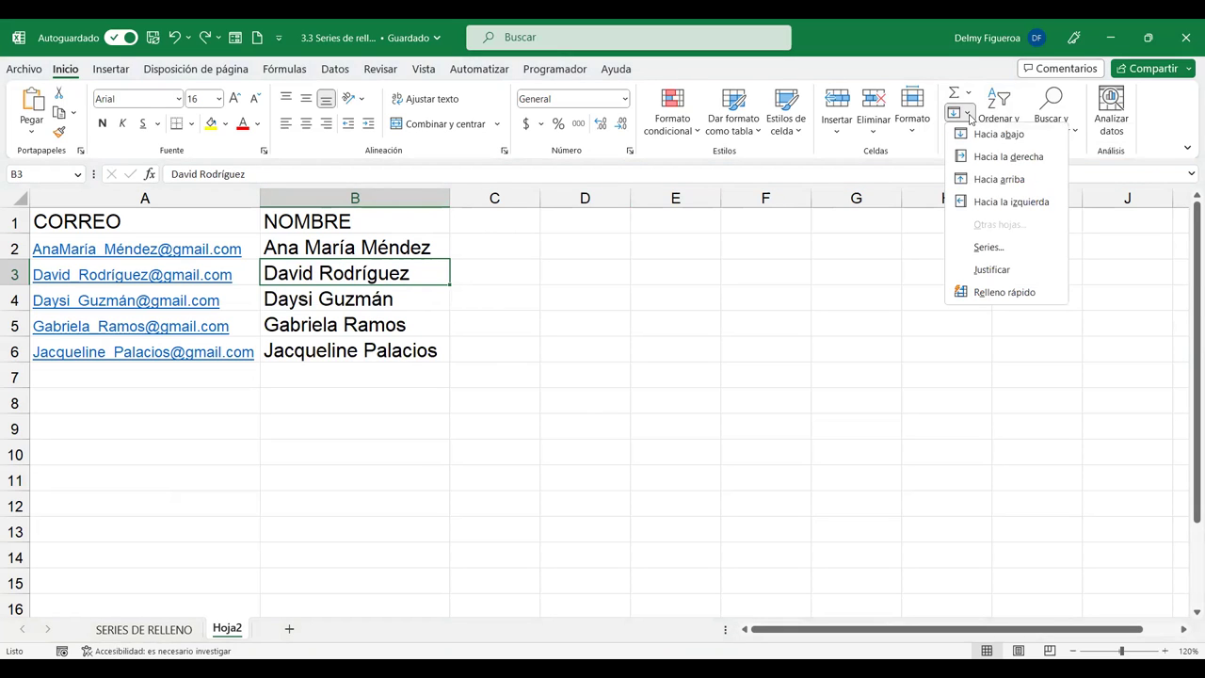
{"action": "left_click", "coordinate": [1020, 158]}
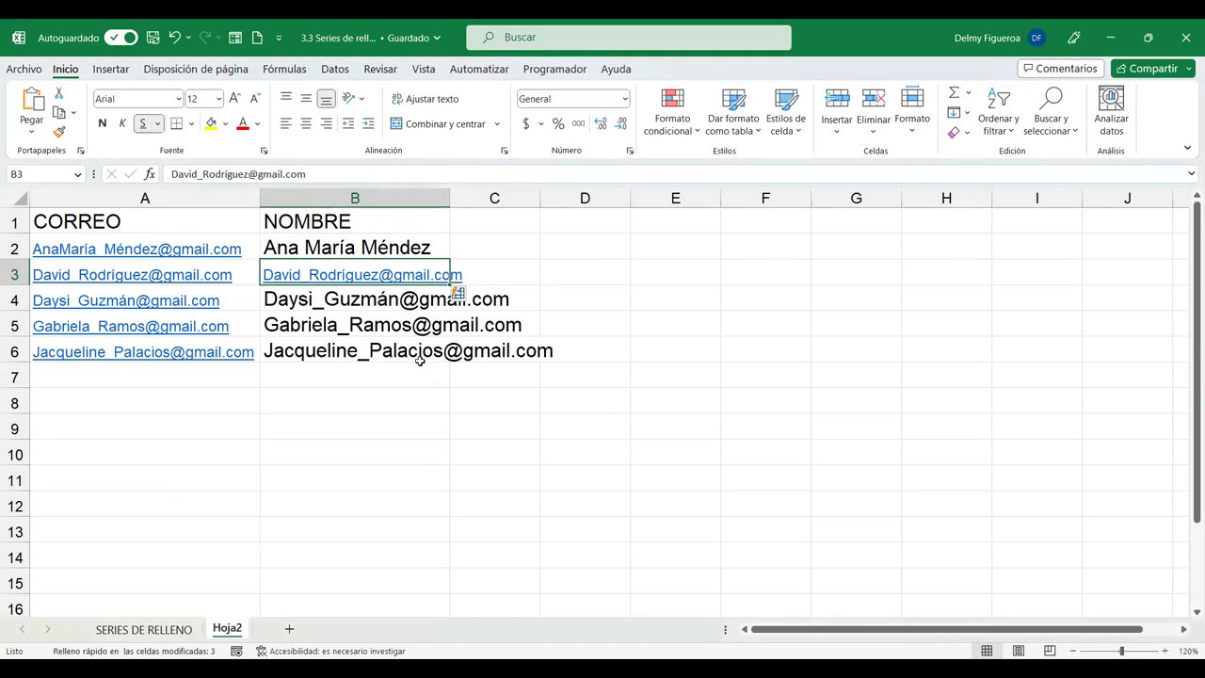
{"action": "key", "text": "ctrl+z"}
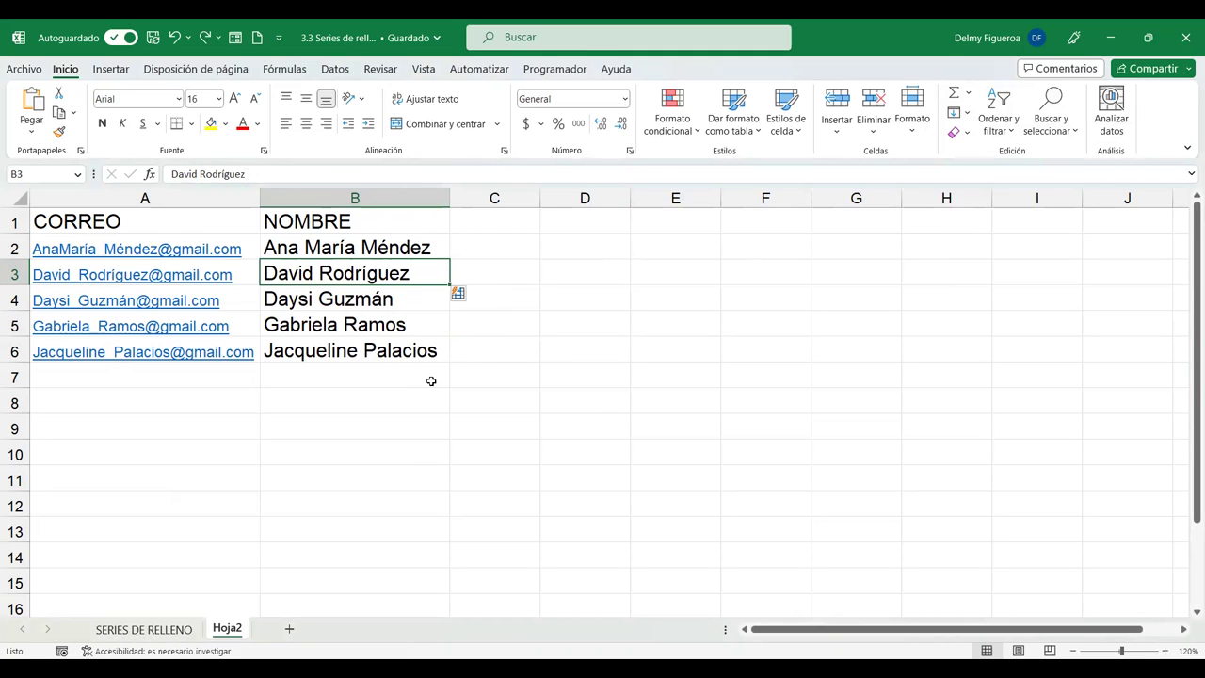
{"action": "left_click", "coordinate": [969, 114]}
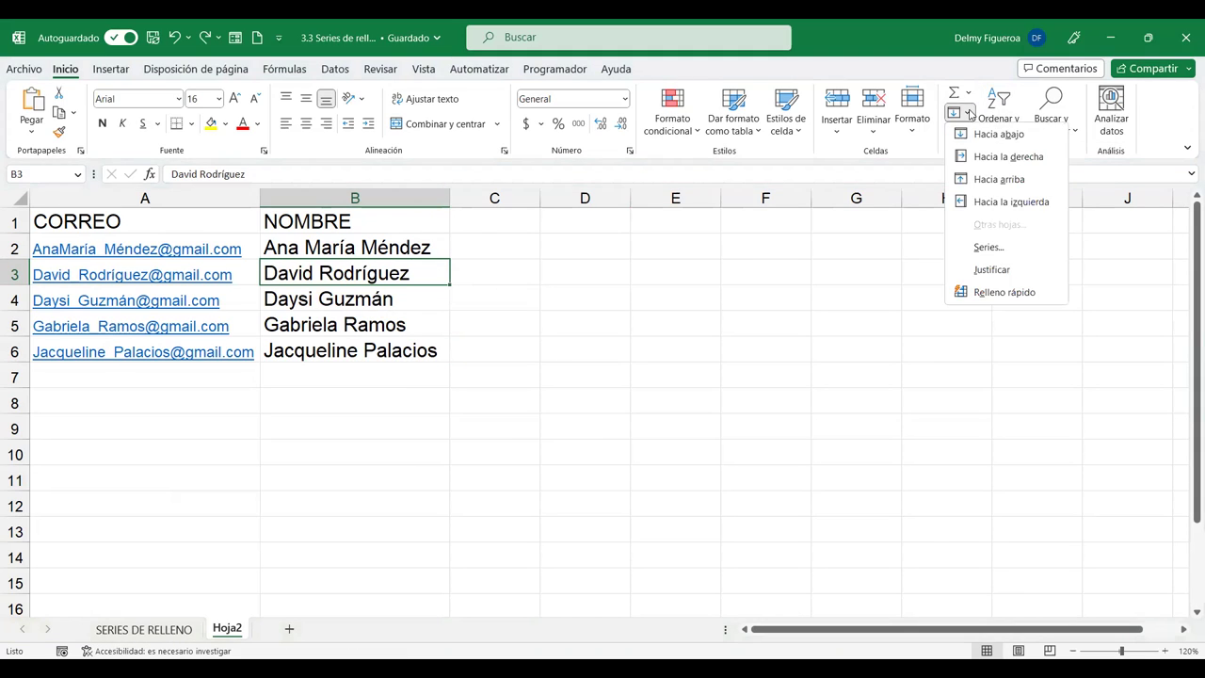
{"action": "left_click", "coordinate": [1017, 181]}
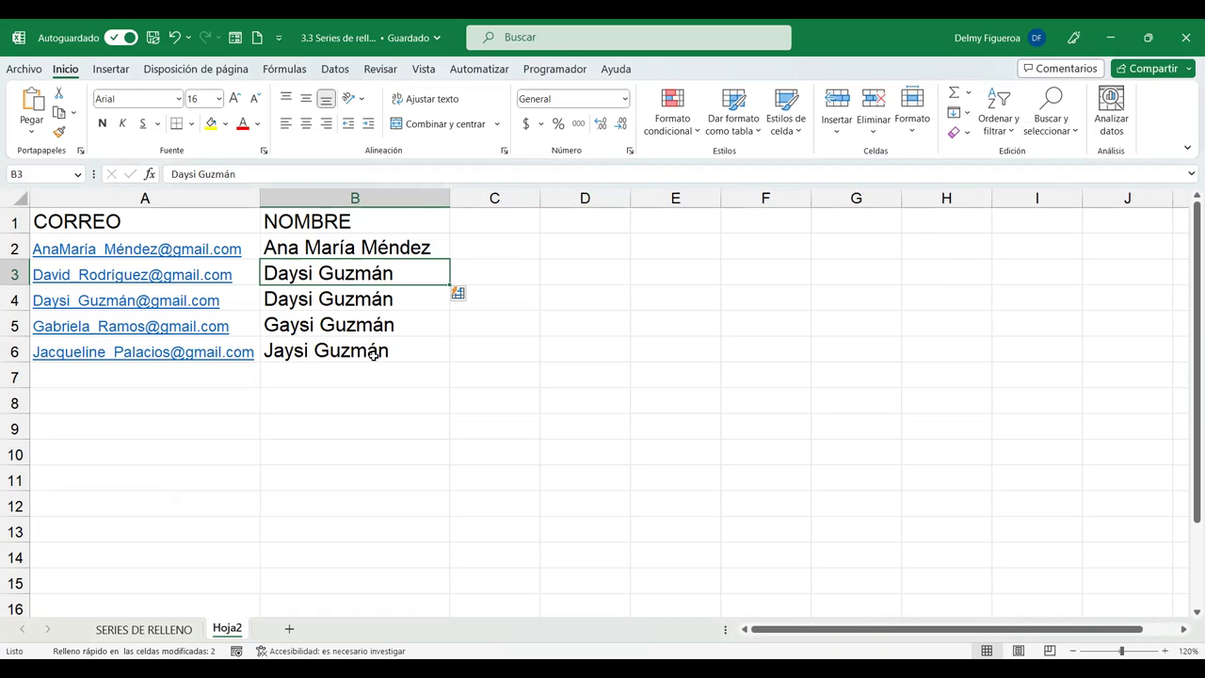
{"action": "key", "text": "ctrl+z"}
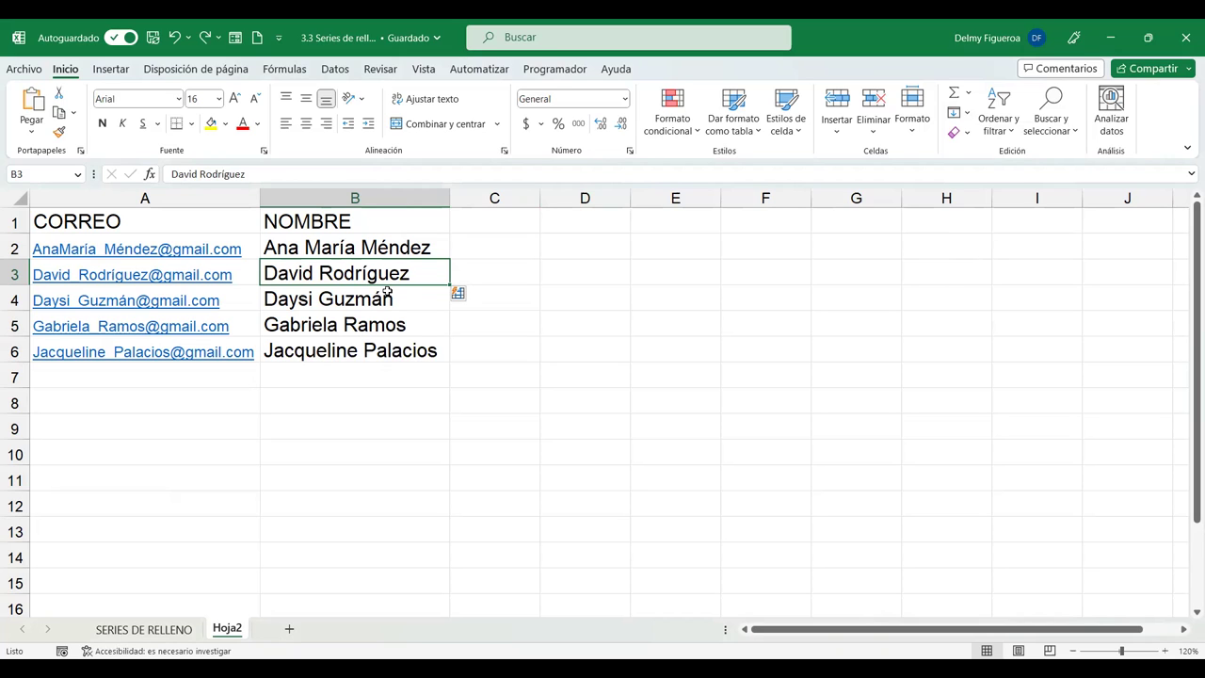
{"action": "left_click", "coordinate": [970, 116]}
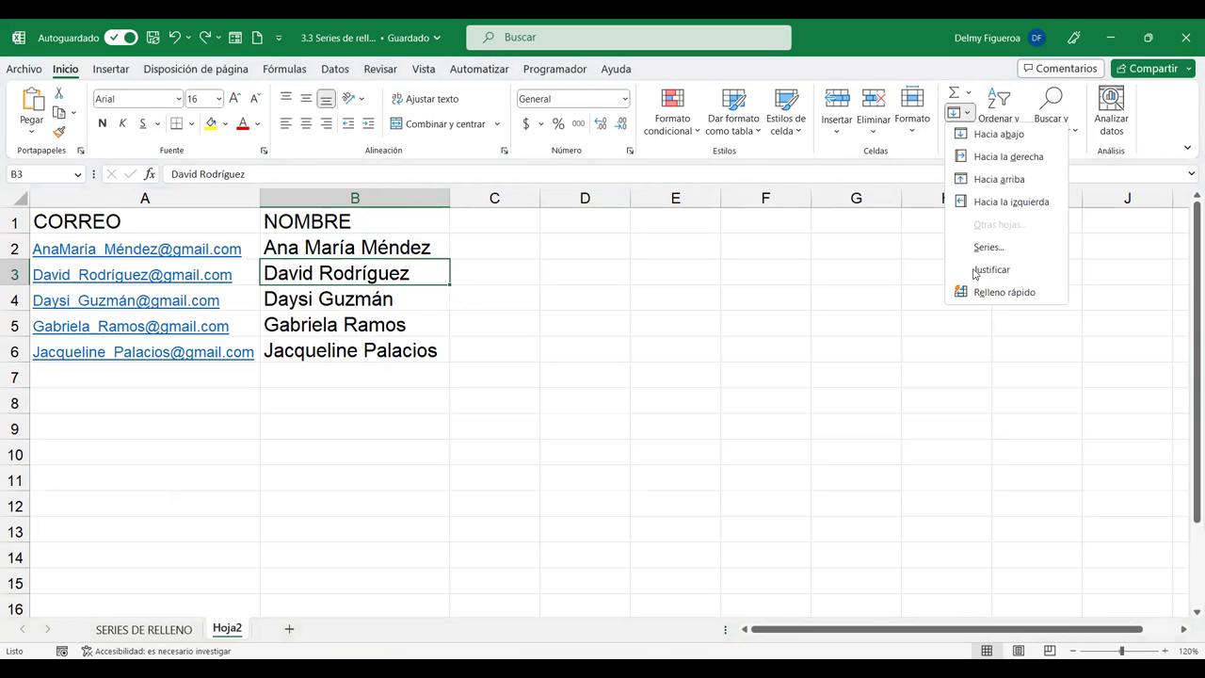
{"action": "left_click", "coordinate": [1017, 179]}
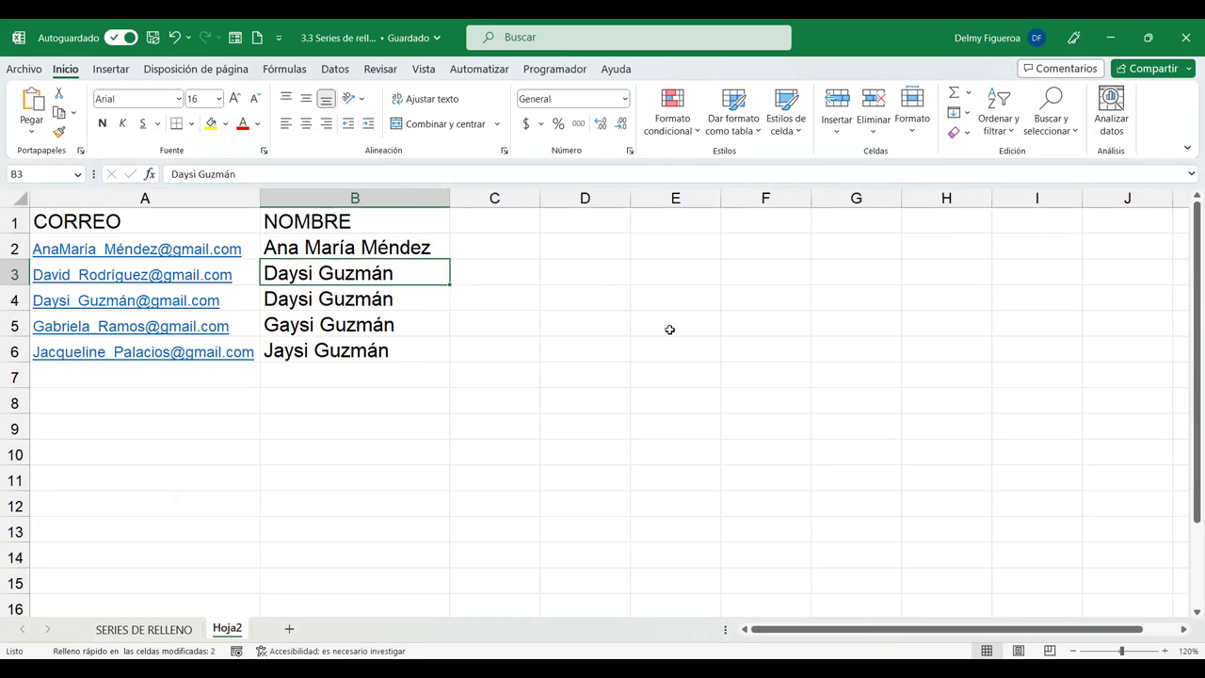
{"action": "key", "text": "ctrl+z"}
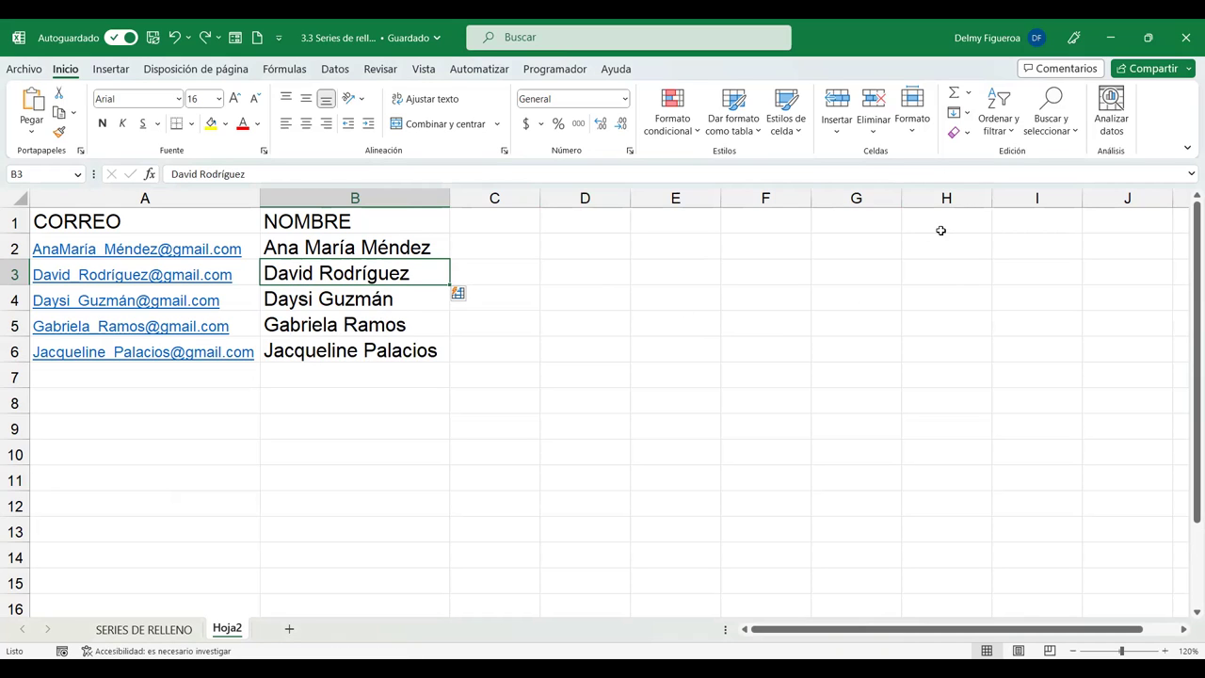
{"action": "left_click", "coordinate": [970, 113]}
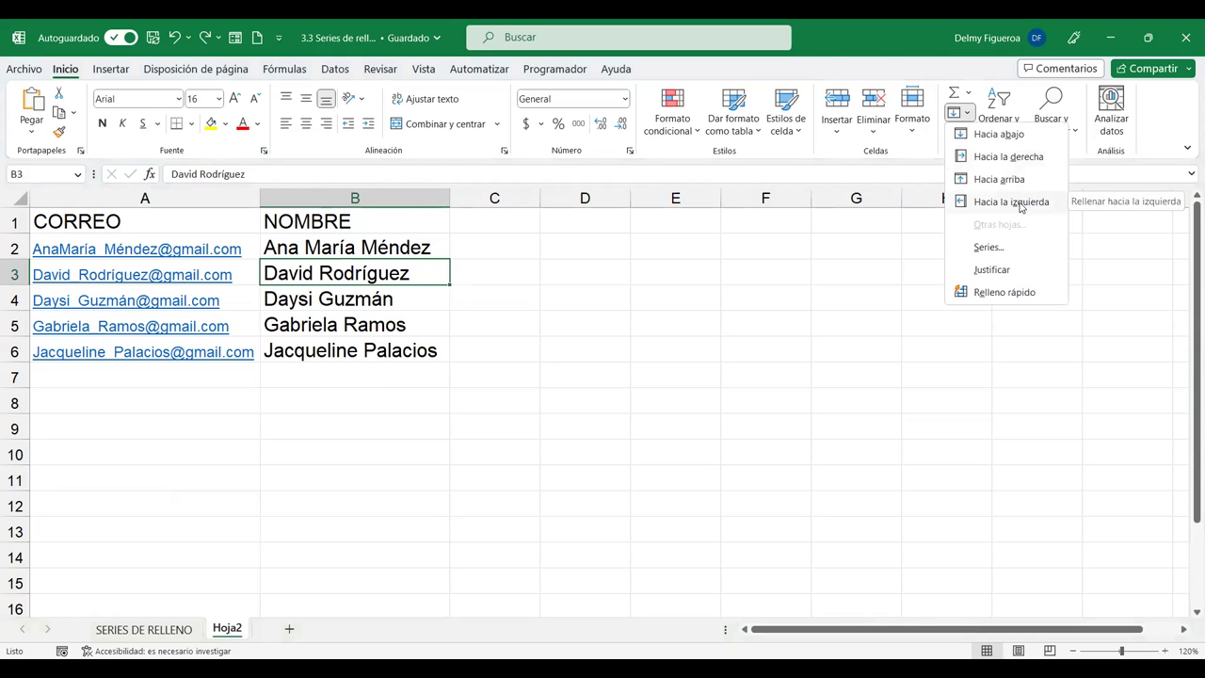
{"action": "left_click", "coordinate": [1030, 205]}
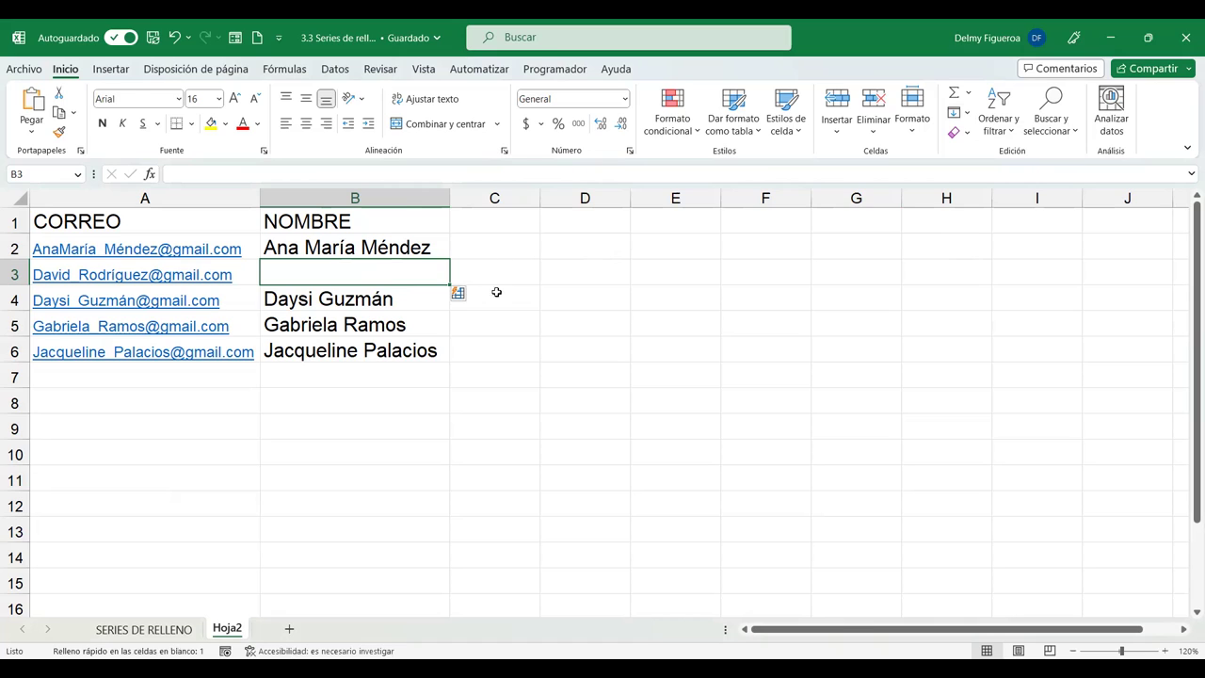
{"action": "key", "text": "ctrl+z"}
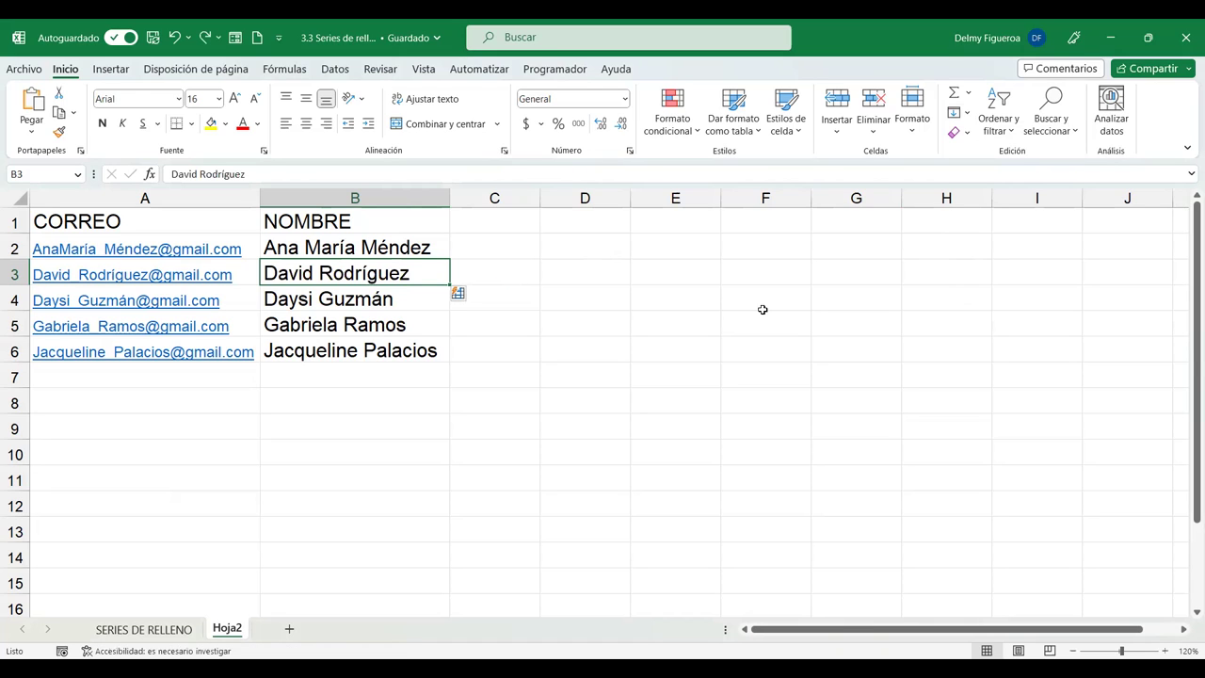
{"action": "left_click", "coordinate": [969, 114]}
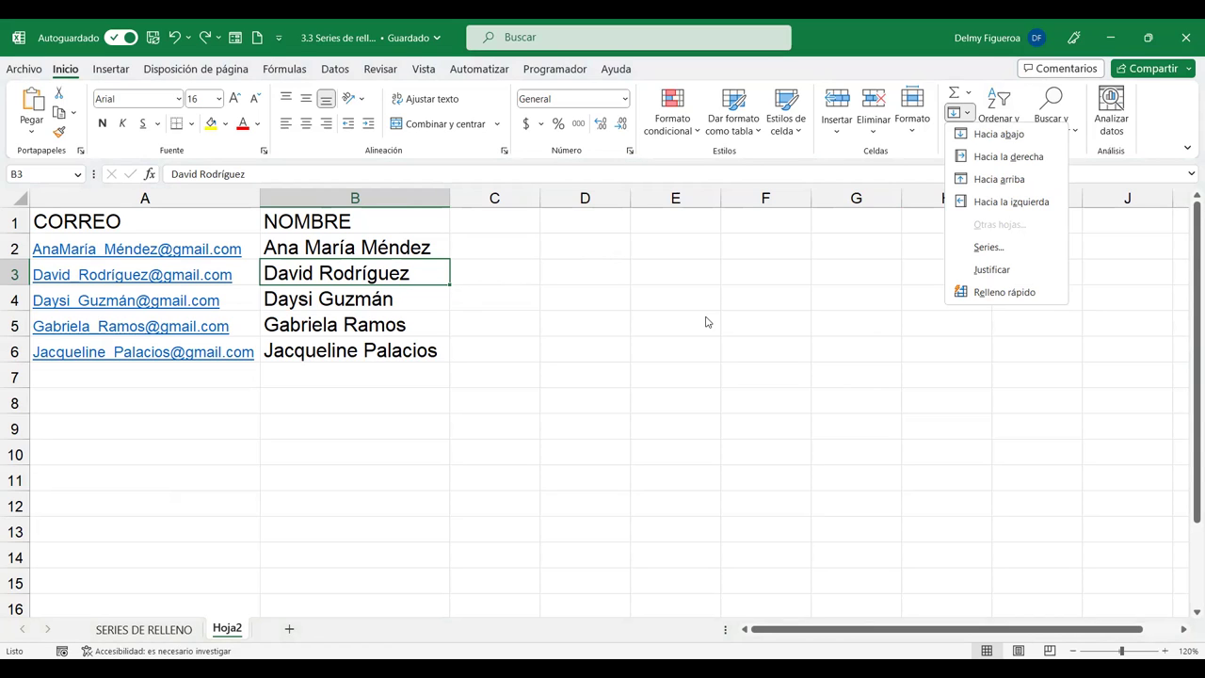
{"action": "left_click", "coordinate": [656, 270]}
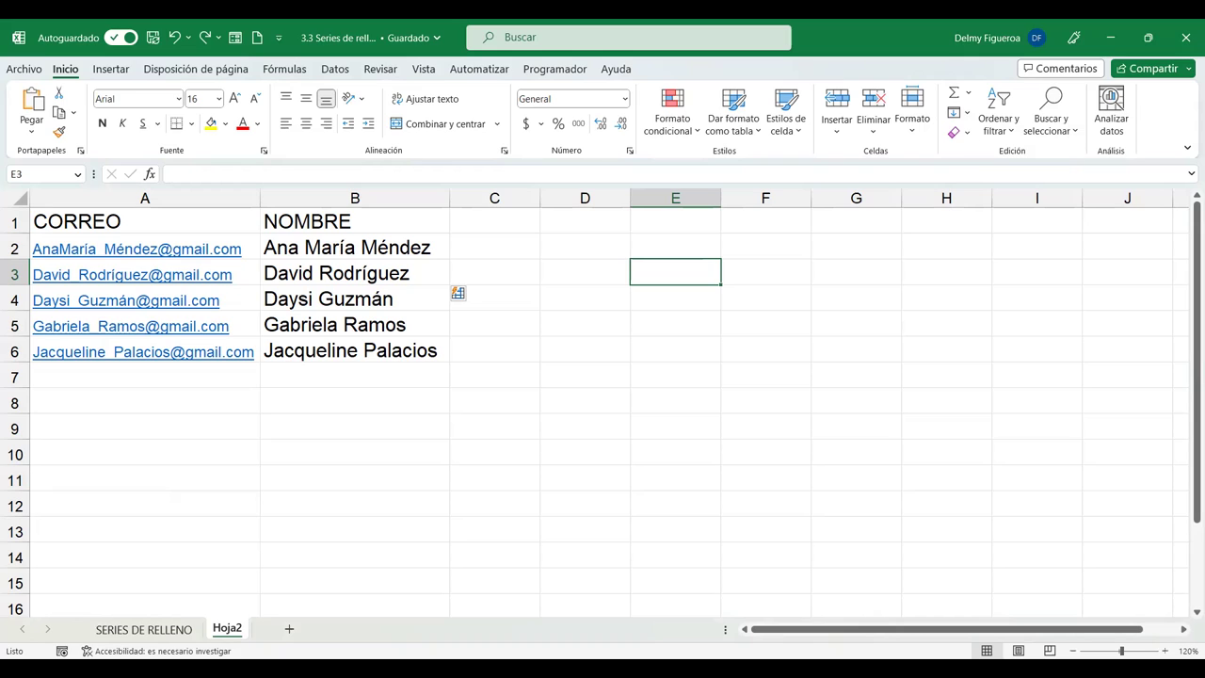
Group SERIES DE RELLENO with Hoja2 and fill the selection across sheets using Todo.
{"action": "left_click", "coordinate": [172, 637], "text": "ctrl"}
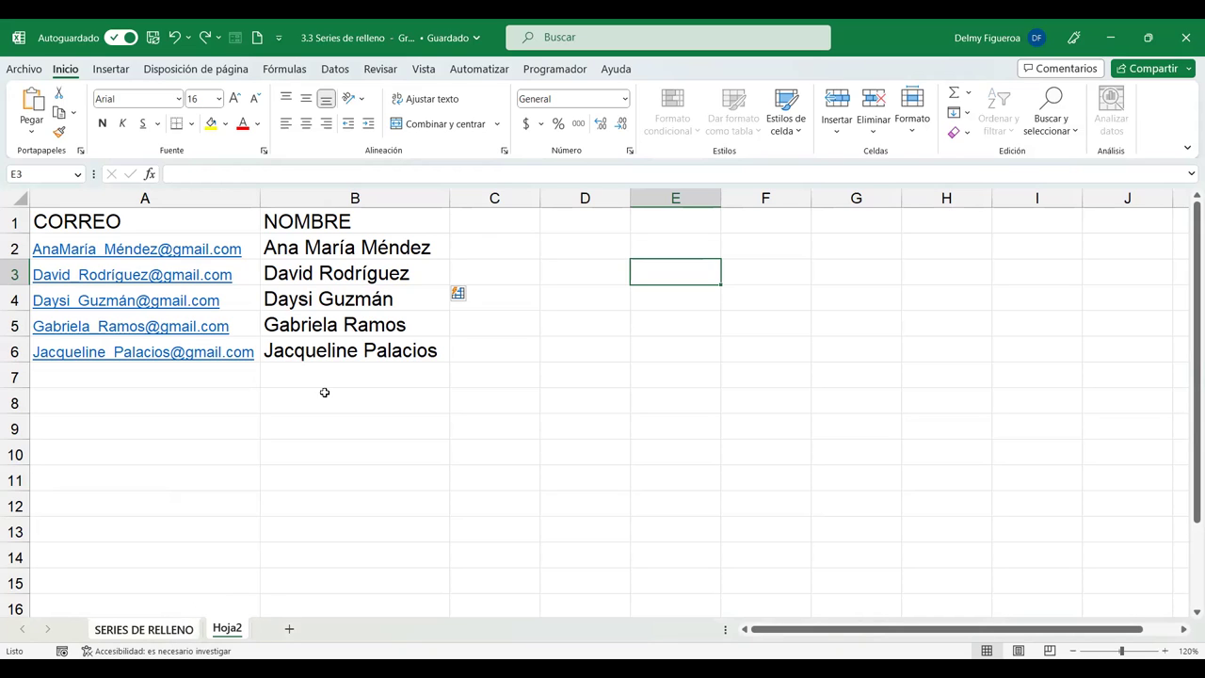
{"action": "left_click", "coordinate": [967, 115]}
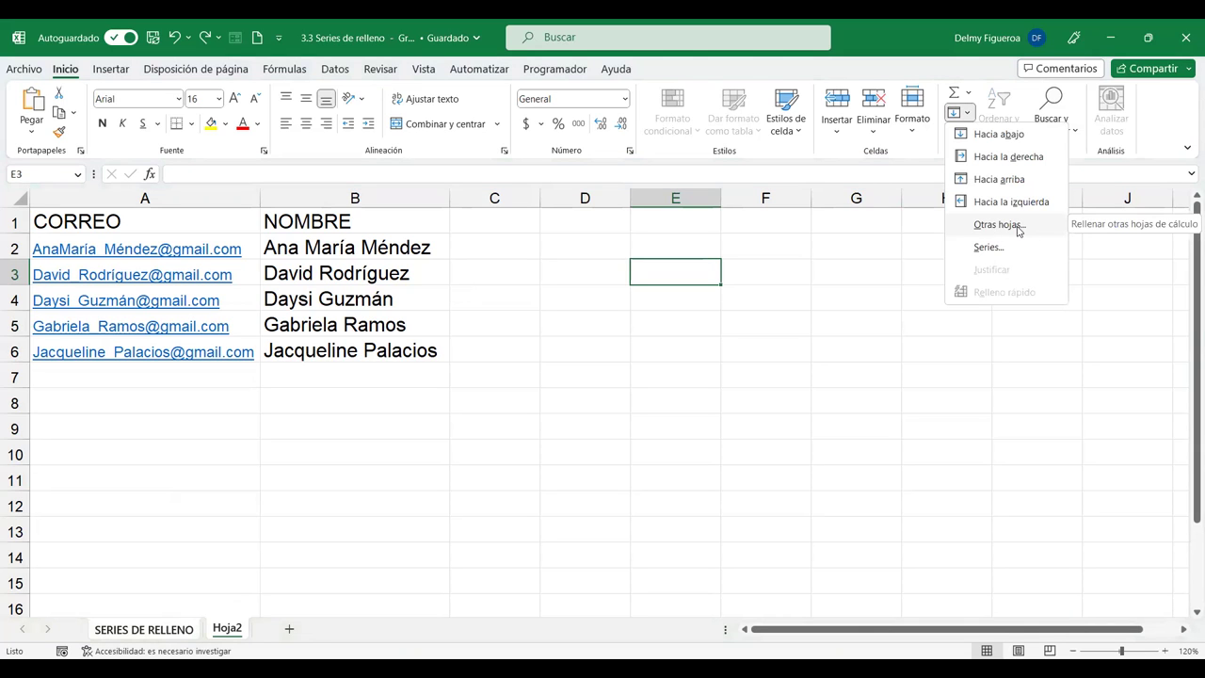
{"action": "left_click", "coordinate": [1017, 225]}
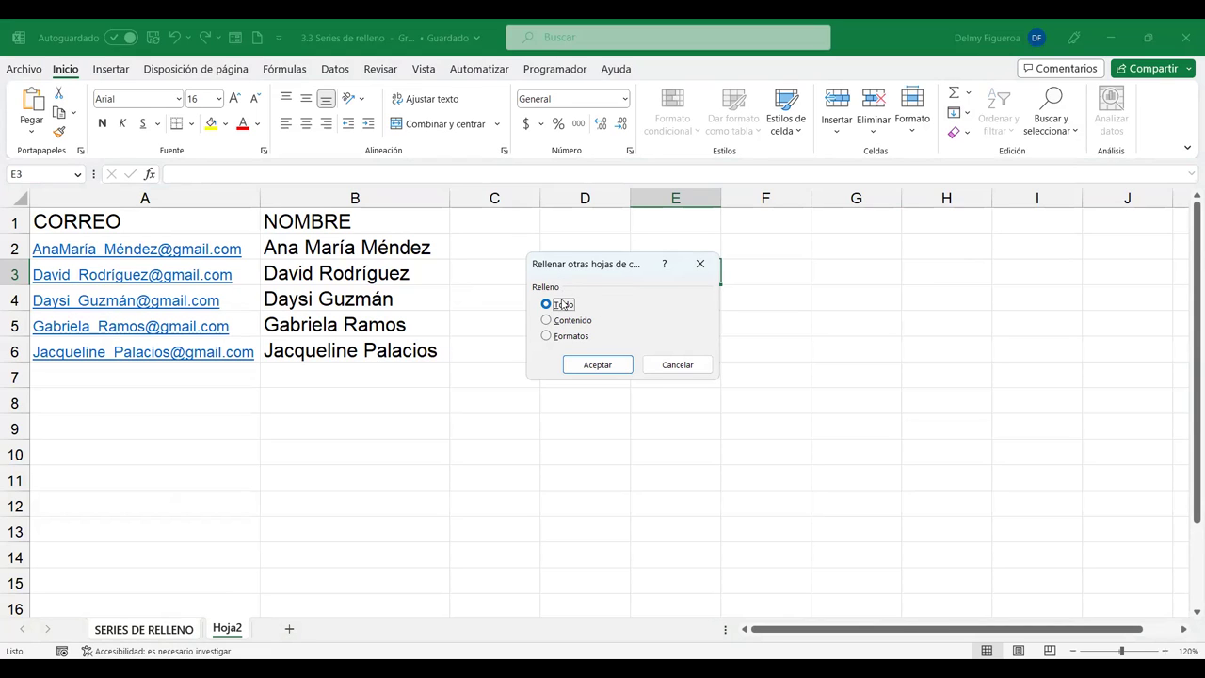
{"action": "left_click", "coordinate": [603, 367]}
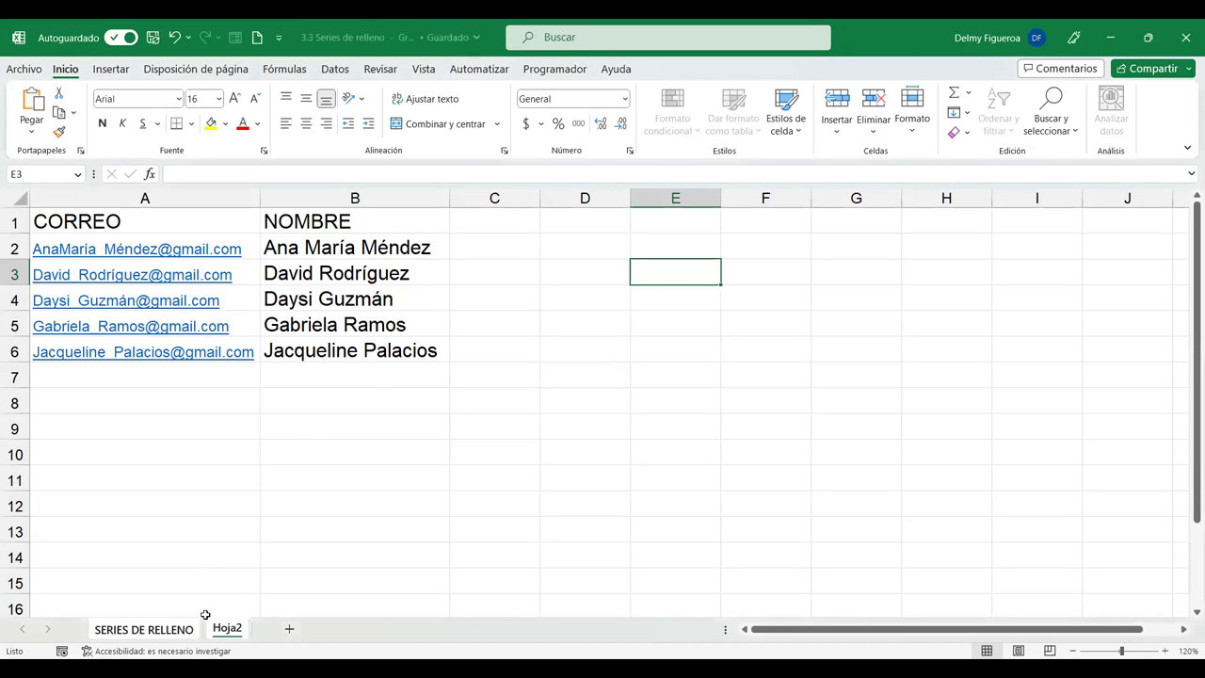
Switch to the SERIES DE RELLENO sheet and jump to its last used cell.
{"action": "left_click", "coordinate": [300, 462]}
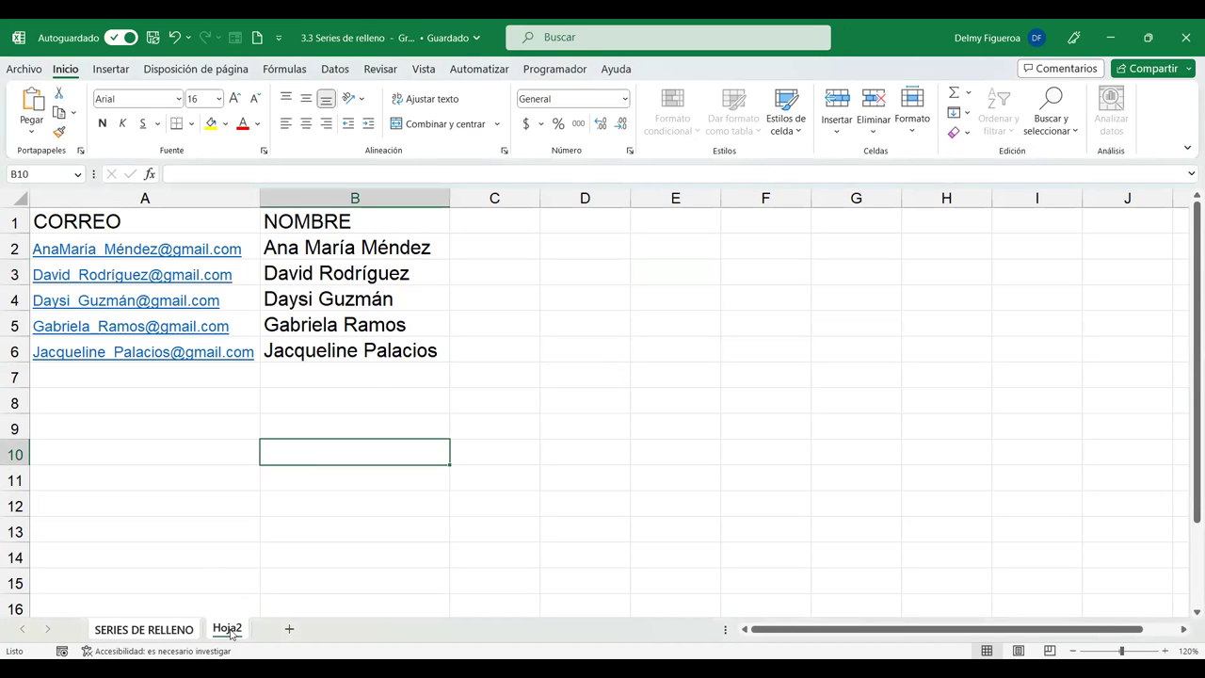
{"action": "left_click", "coordinate": [179, 633]}
{"action": "left_click", "coordinate": [253, 429]}
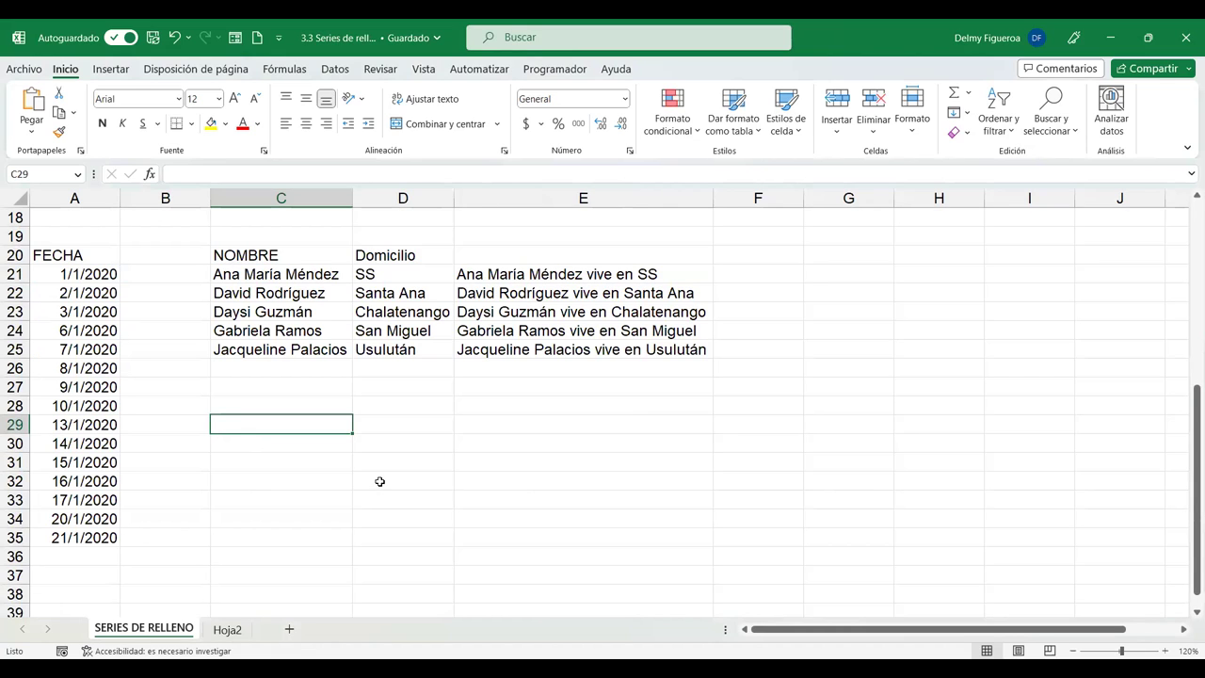
{"action": "key", "text": "ctrl+End"}
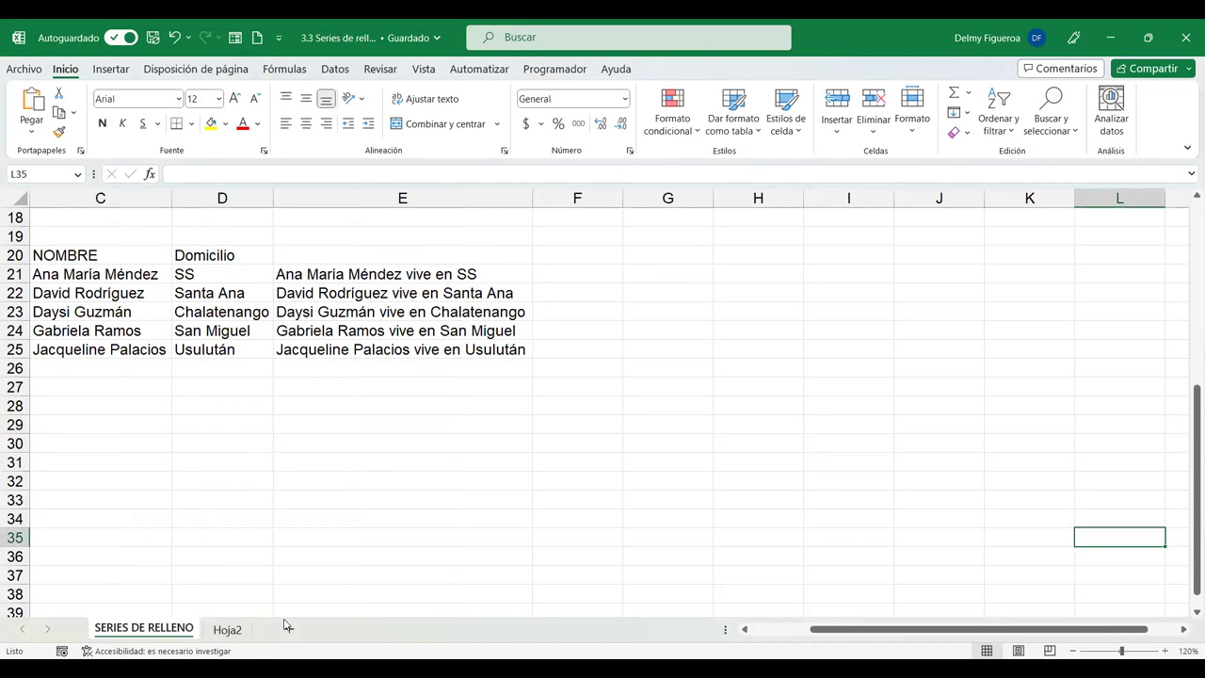
Add a new Hoja3 sheet, group it with Hoja2 and fill all content across them.
{"action": "left_click", "coordinate": [292, 629]}
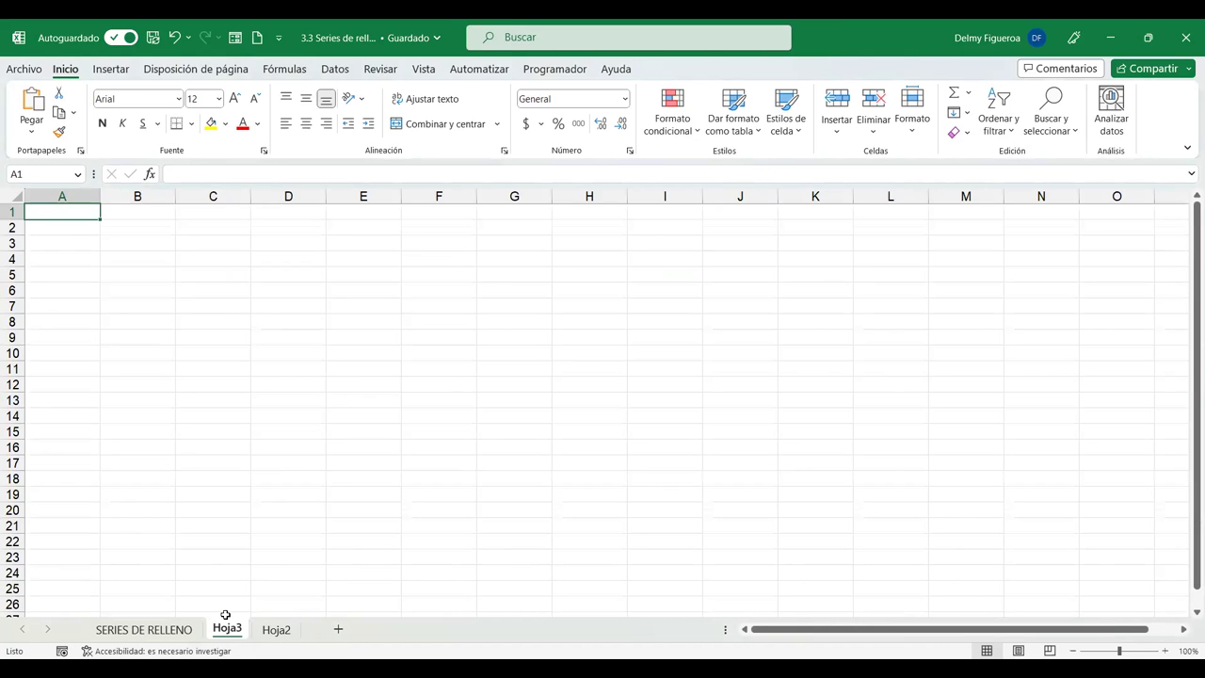
{"action": "left_click", "coordinate": [283, 632]}
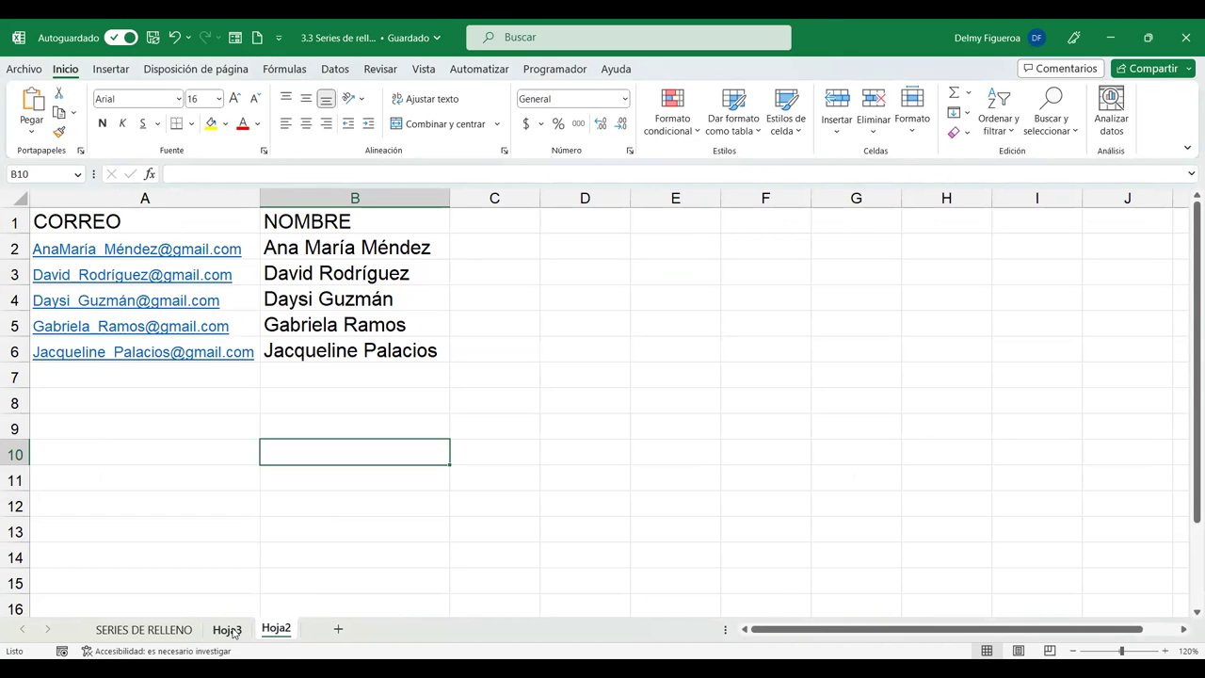
{"action": "left_click", "coordinate": [231, 630], "text": "ctrl"}
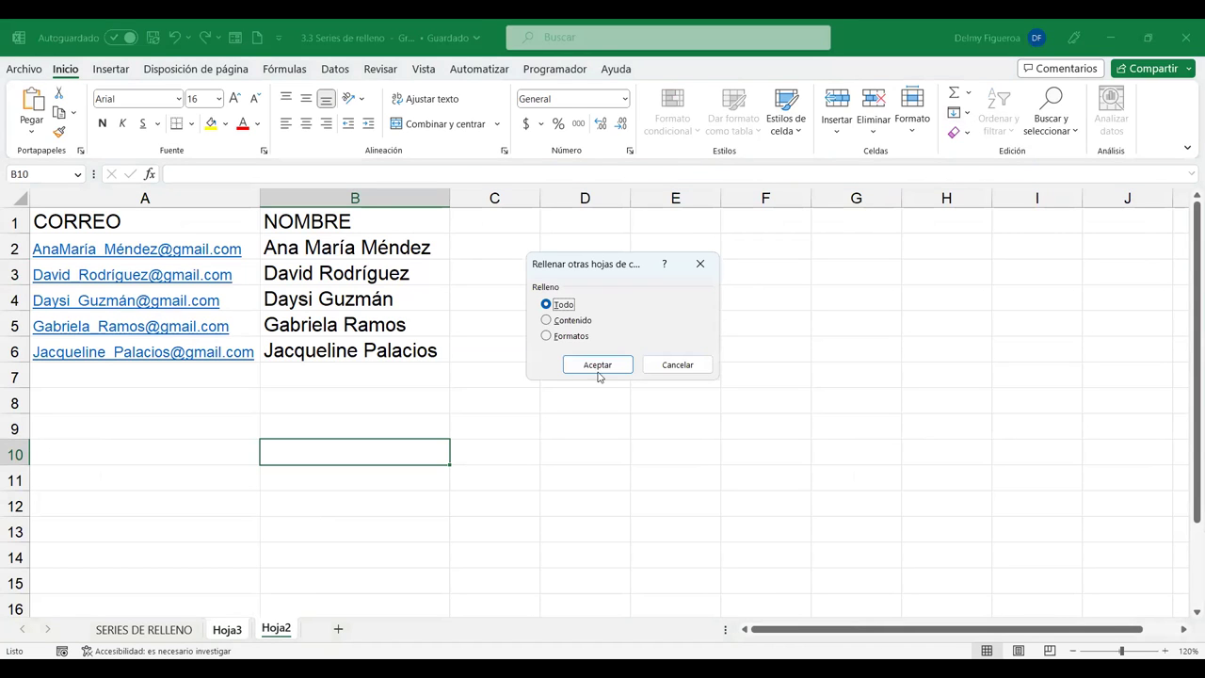
{"action": "left_click", "coordinate": [598, 369]}
Compare cells on Hoja2 and Hoja3 to see whether anything was filled.
{"action": "left_click", "coordinate": [583, 390]}
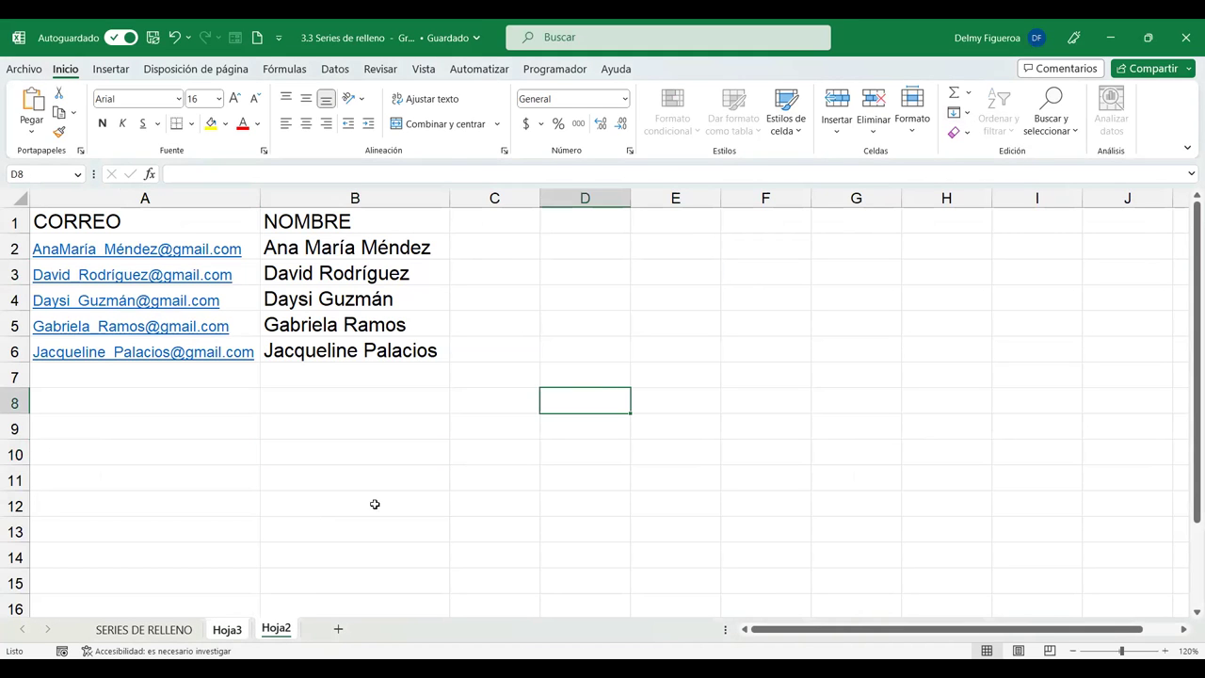
{"action": "left_click", "coordinate": [320, 563]}
{"action": "left_click", "coordinate": [231, 632]}
{"action": "left_click", "coordinate": [439, 433]}
{"action": "left_click", "coordinate": [248, 303]}
{"action": "left_click", "coordinate": [274, 630]}
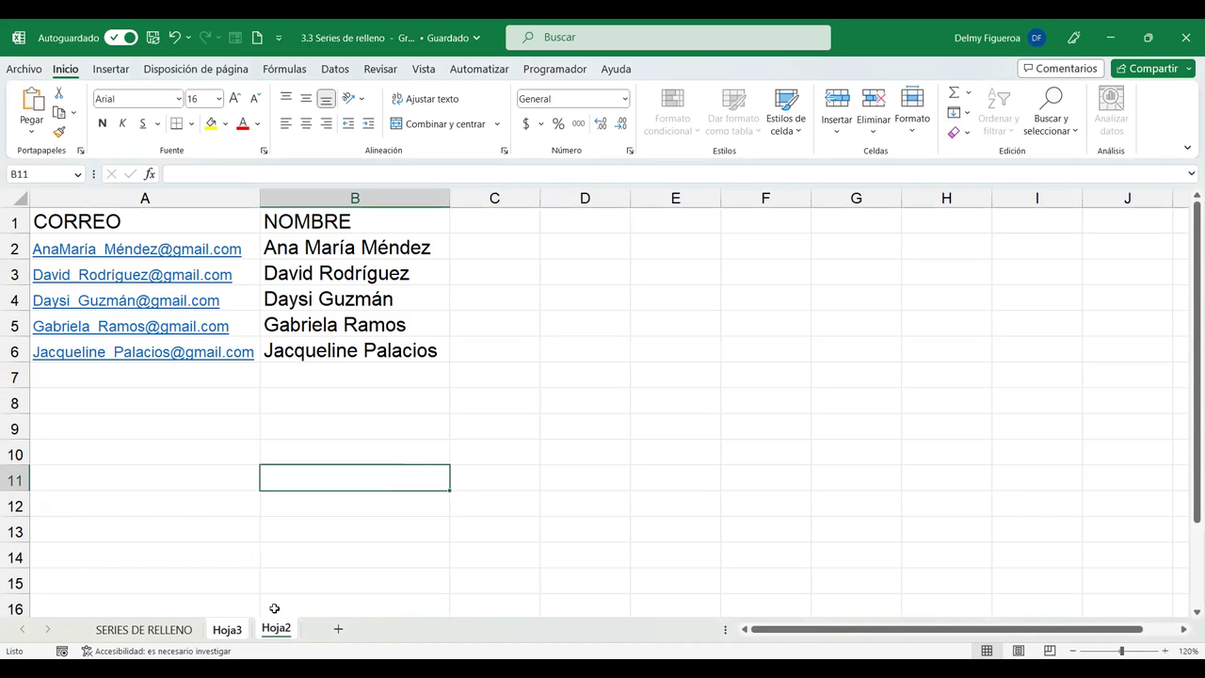
{"action": "left_click", "coordinate": [232, 632]}
{"action": "left_click", "coordinate": [487, 450]}
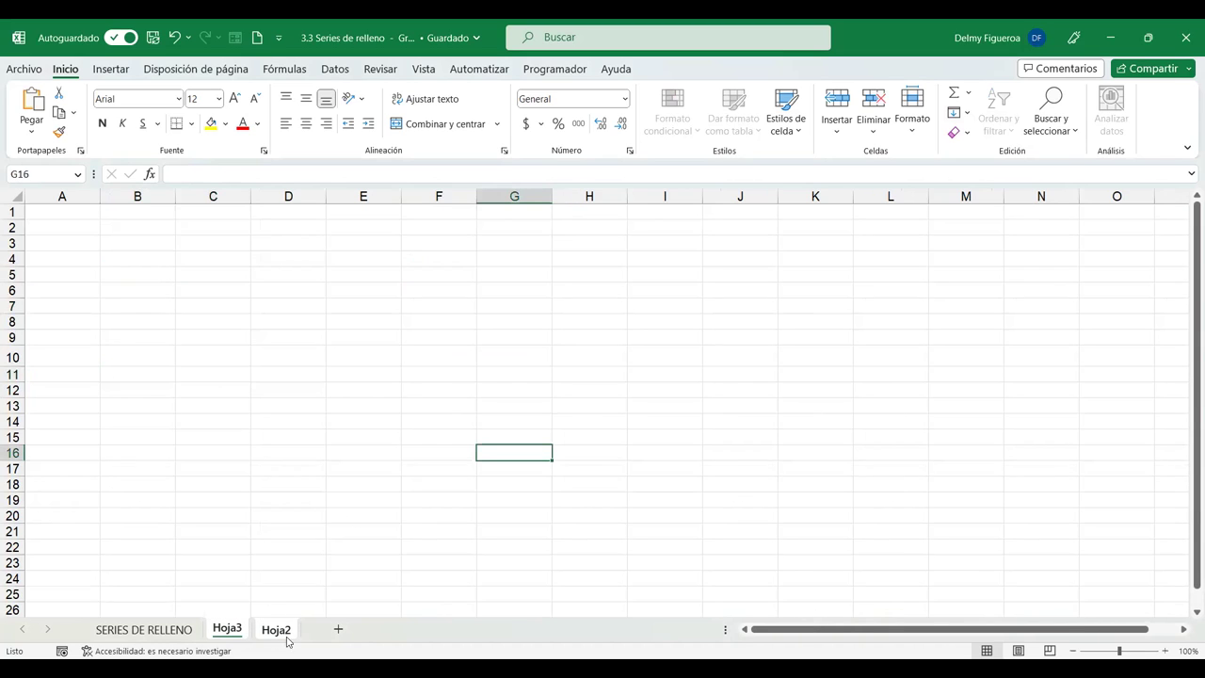
{"action": "left_click", "coordinate": [284, 632]}
{"action": "left_click", "coordinate": [229, 629]}
{"action": "left_click", "coordinate": [269, 476]}
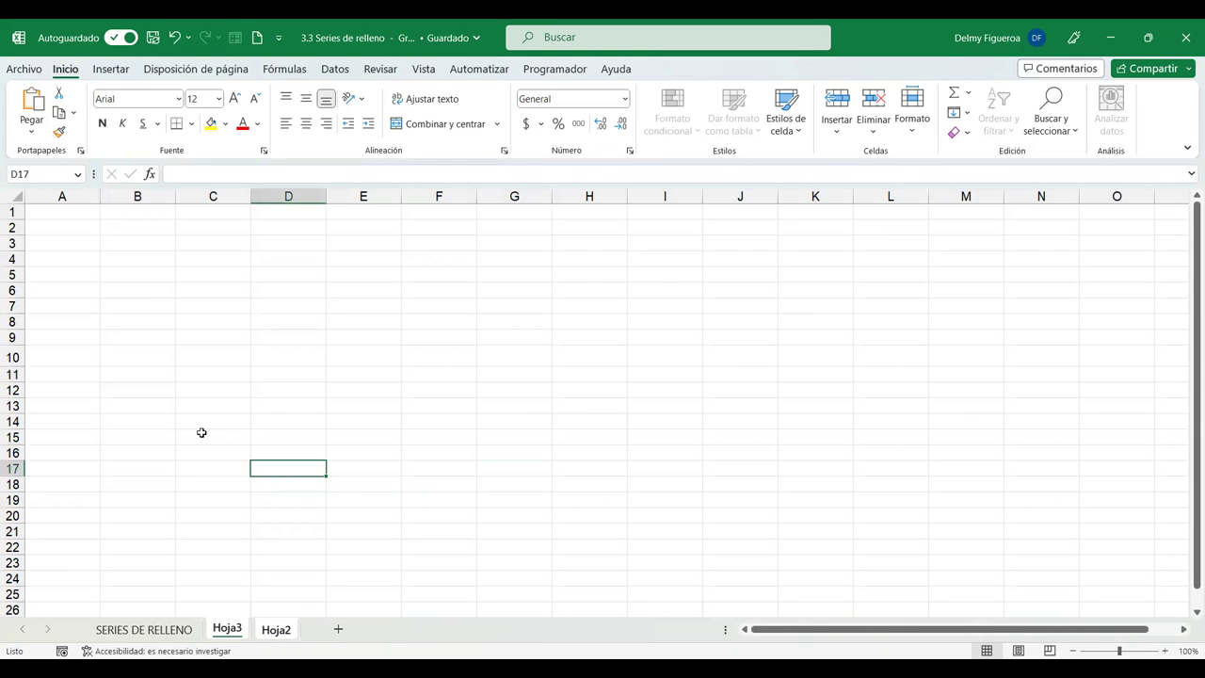
{"action": "left_click", "coordinate": [146, 275]}
{"action": "left_click", "coordinate": [275, 630]}
{"action": "left_click", "coordinate": [227, 629]}
{"action": "left_click", "coordinate": [138, 484]}
Group SERIES DE RELLENO with Hoja3 and fill only contents across the sheets.
{"action": "left_click", "coordinate": [143, 629]}
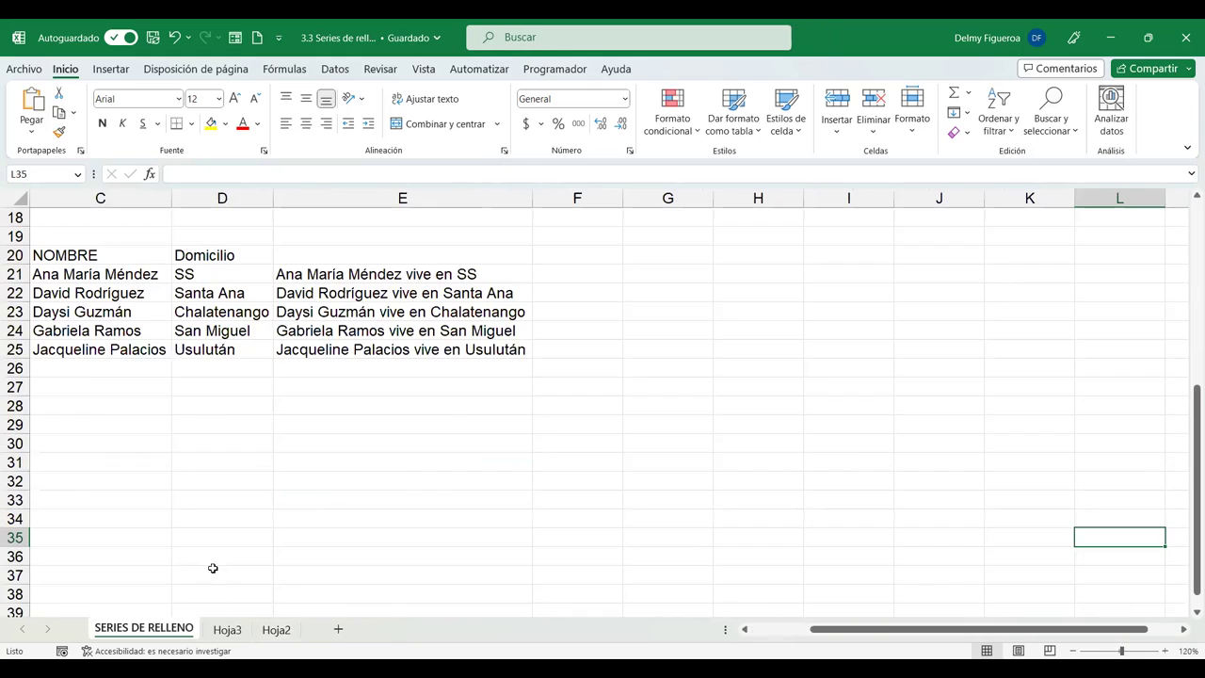
{"action": "left_click", "coordinate": [227, 629]}
{"action": "left_click", "coordinate": [276, 630]}
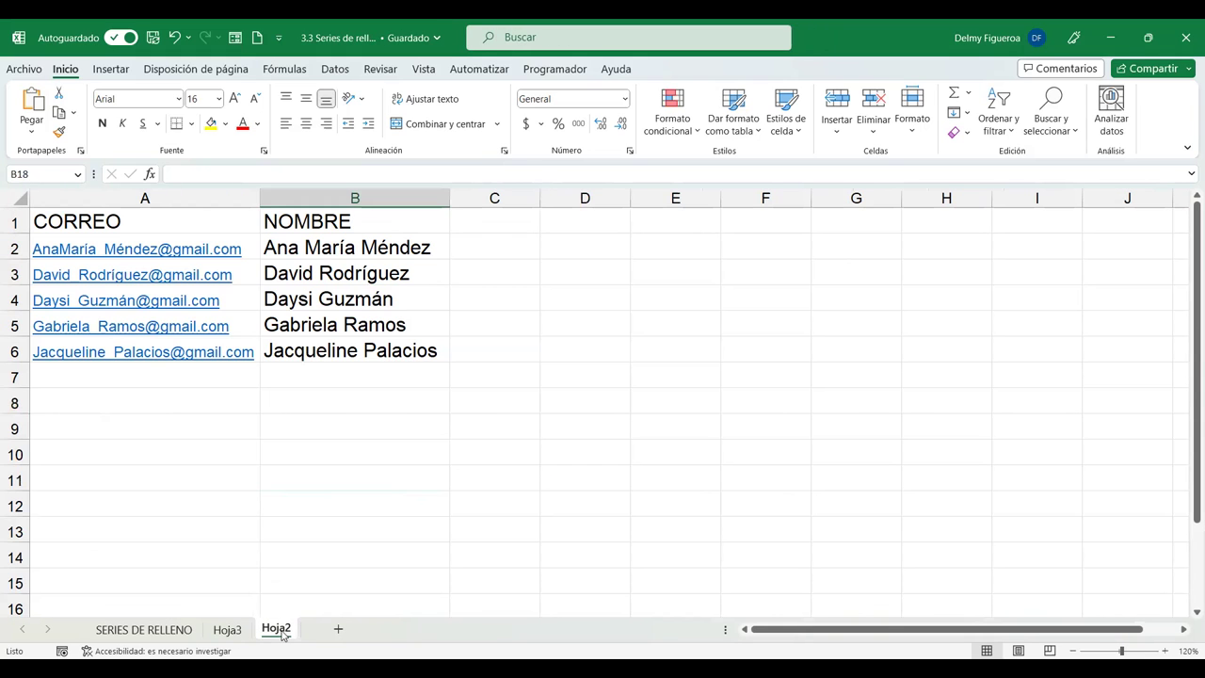
{"action": "left_click", "coordinate": [229, 630]}
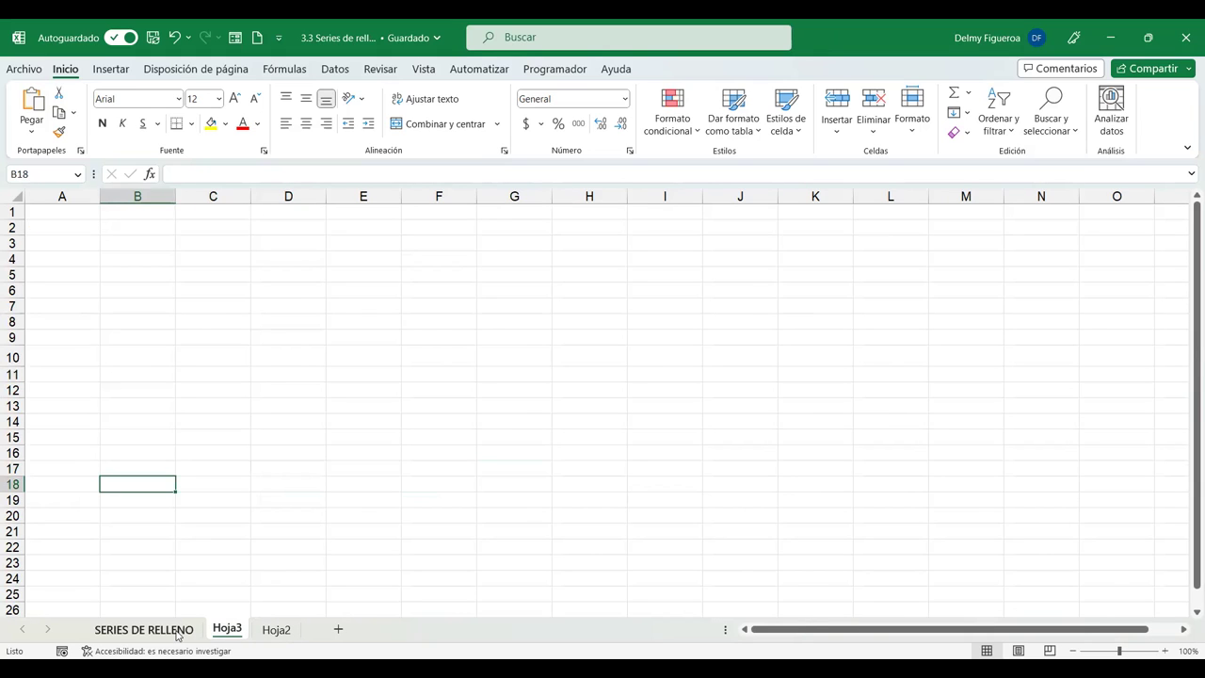
{"action": "left_click", "coordinate": [144, 629]}
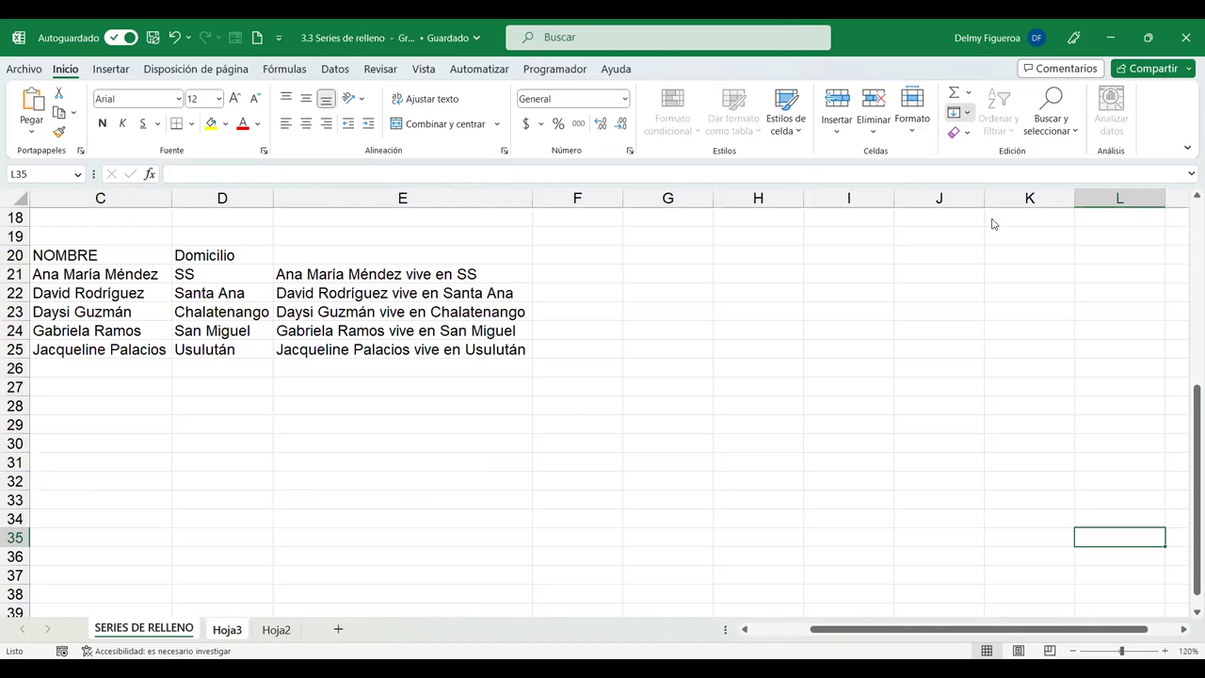
{"action": "left_click", "coordinate": [573, 321]}
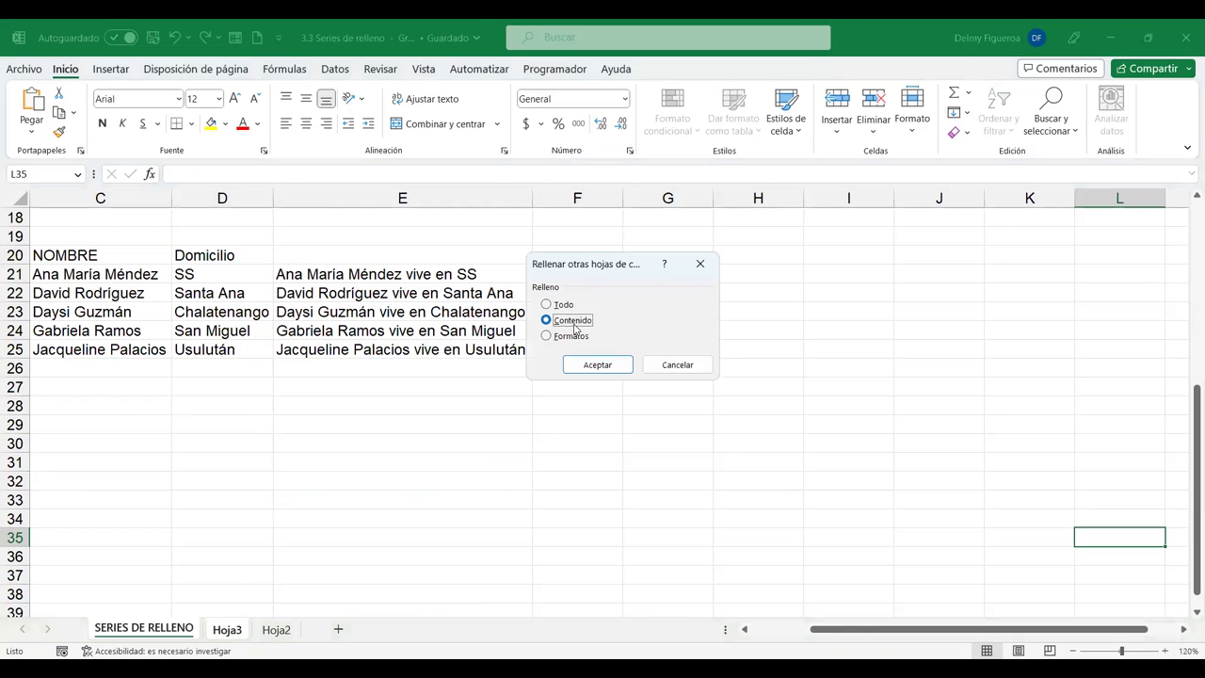
{"action": "left_click", "coordinate": [607, 366]}
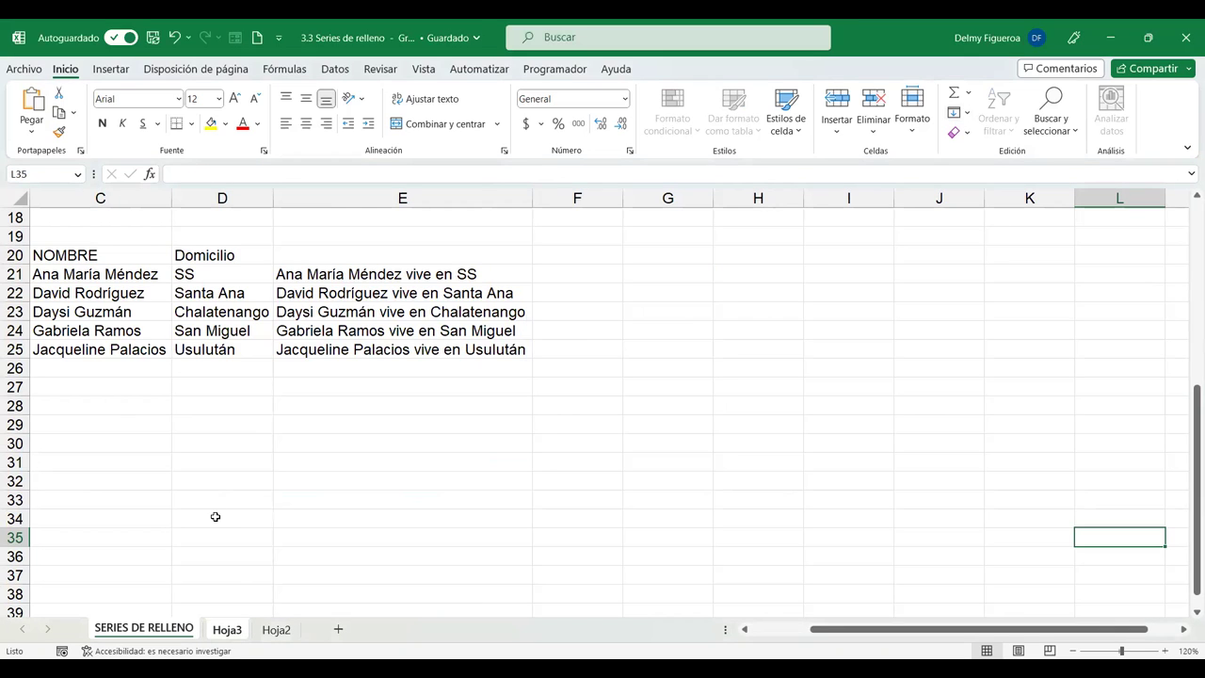
Review Hoja2, Hoja3 and SERIES DE RELLENO, briefly opening and closing the accessibility pane.
{"action": "left_click", "coordinate": [215, 517]}
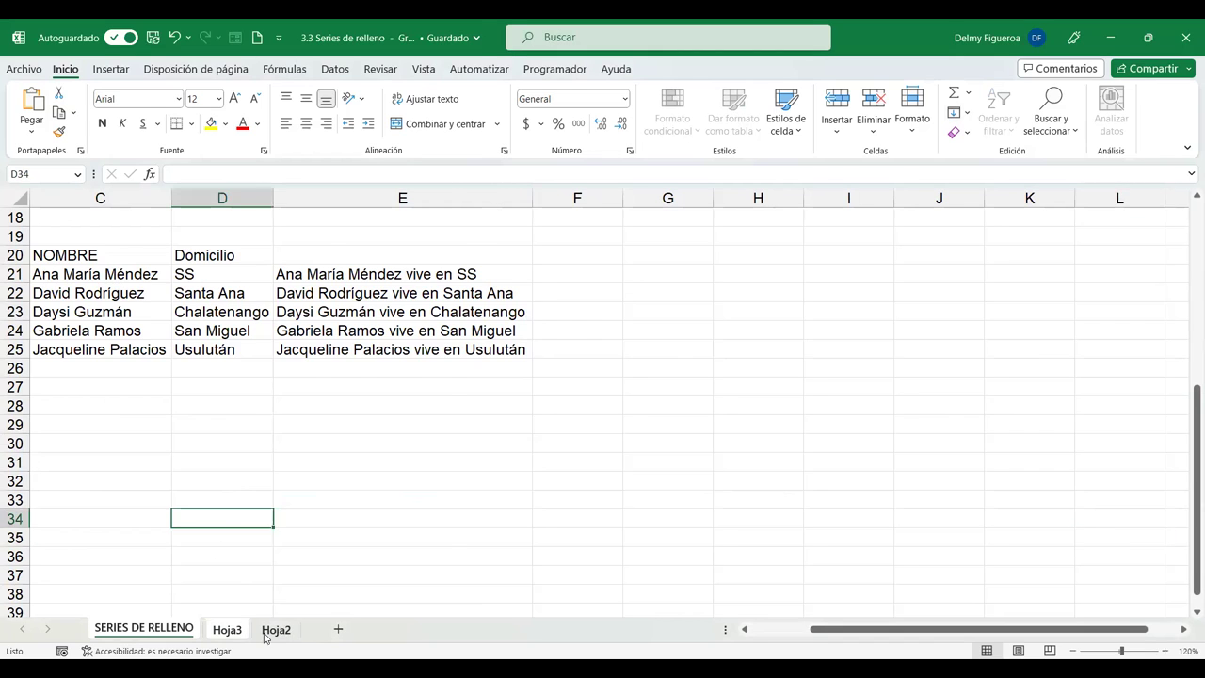
{"action": "left_click", "coordinate": [270, 632]}
{"action": "left_click", "coordinate": [231, 631]}
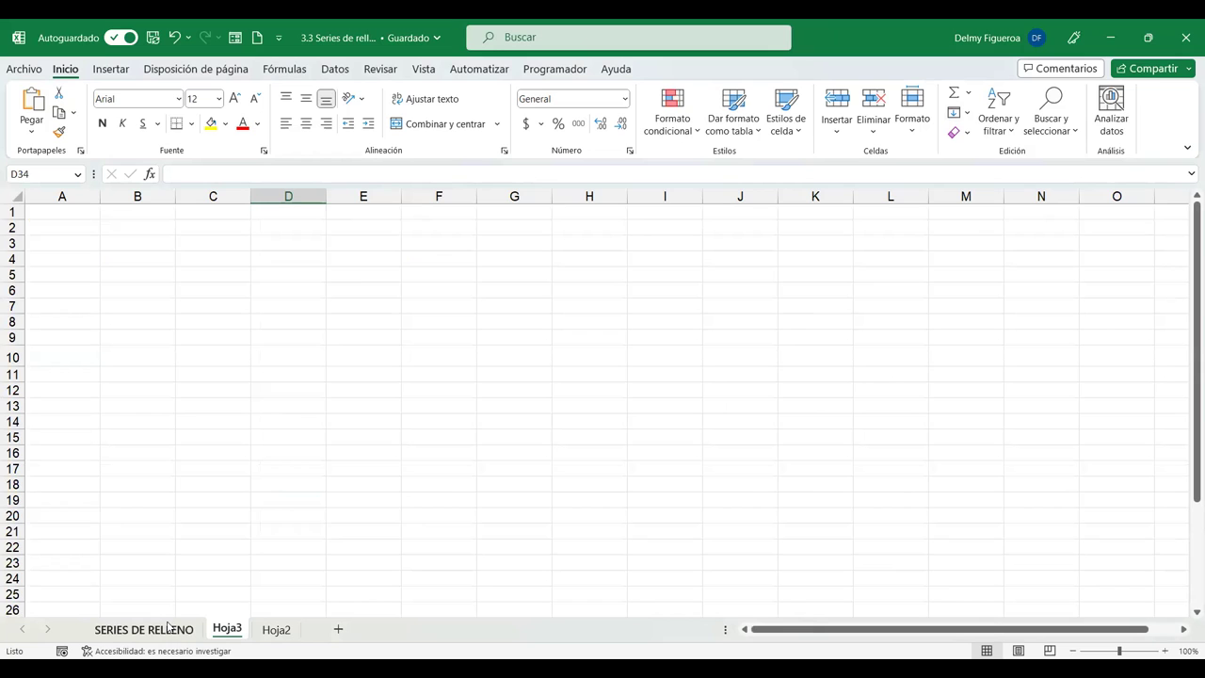
{"action": "left_click", "coordinate": [170, 634]}
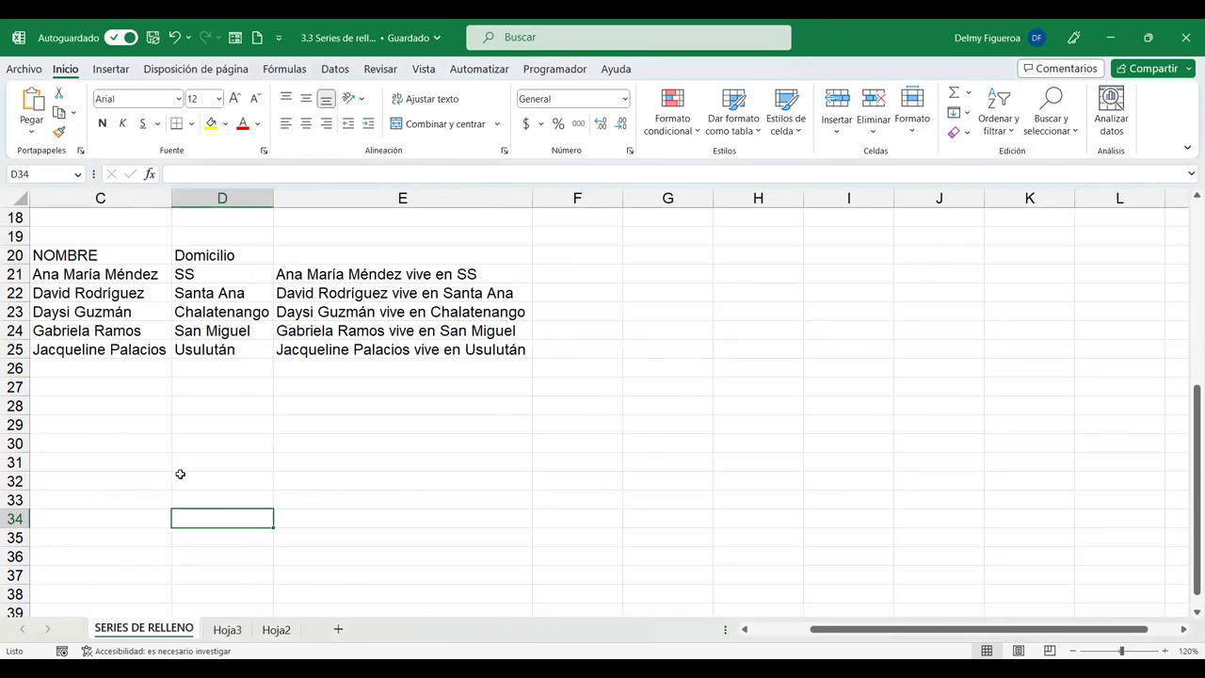
{"action": "scroll", "coordinate": [179, 474], "scroll_direction": "up", "scroll_amount": 6}
{"action": "left_click", "coordinate": [226, 650]}
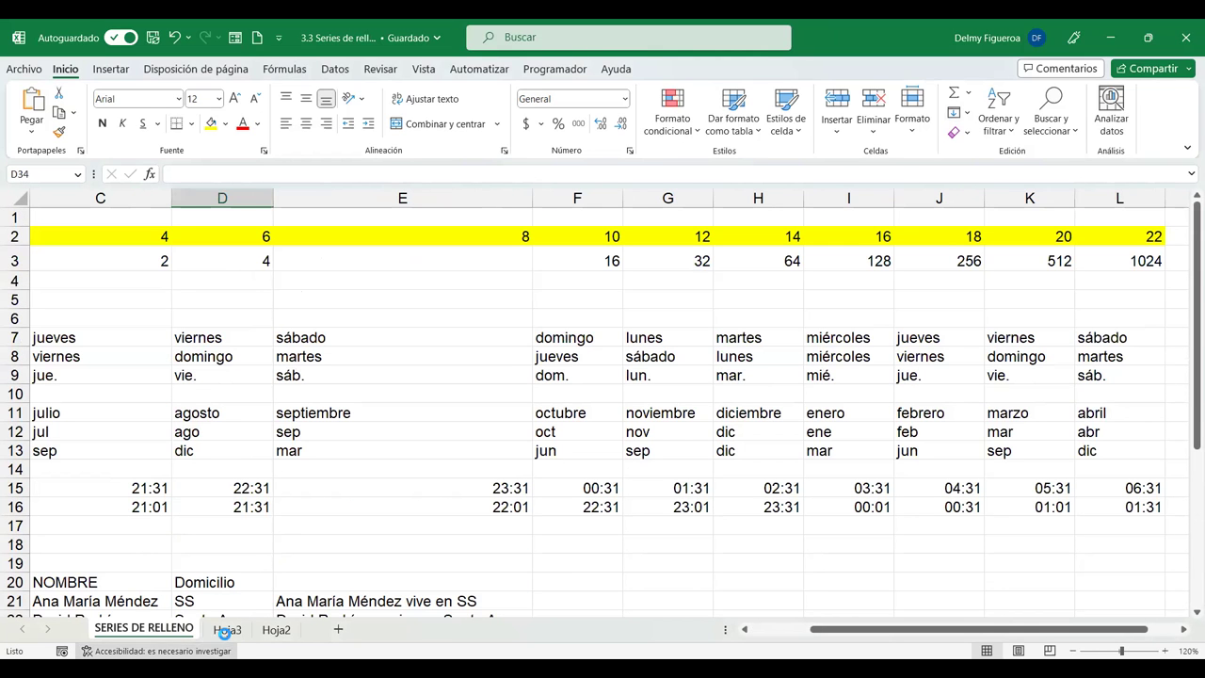
{"action": "left_click", "coordinate": [1187, 206]}
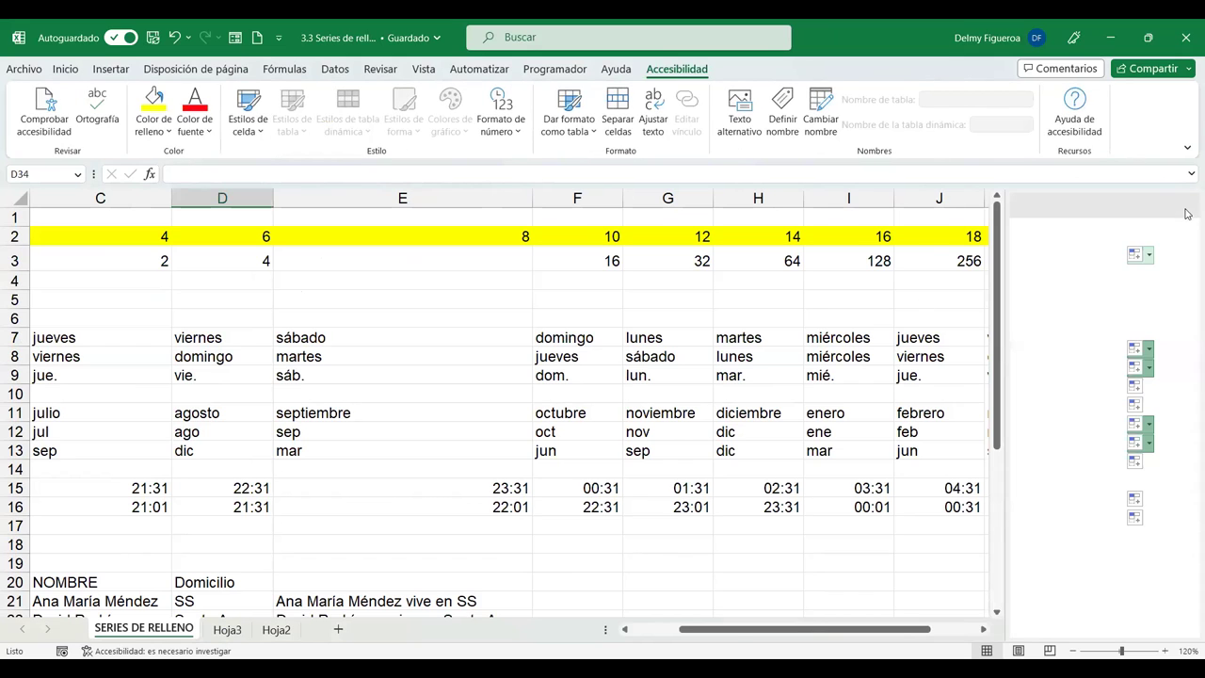
{"action": "left_click", "coordinate": [226, 630]}
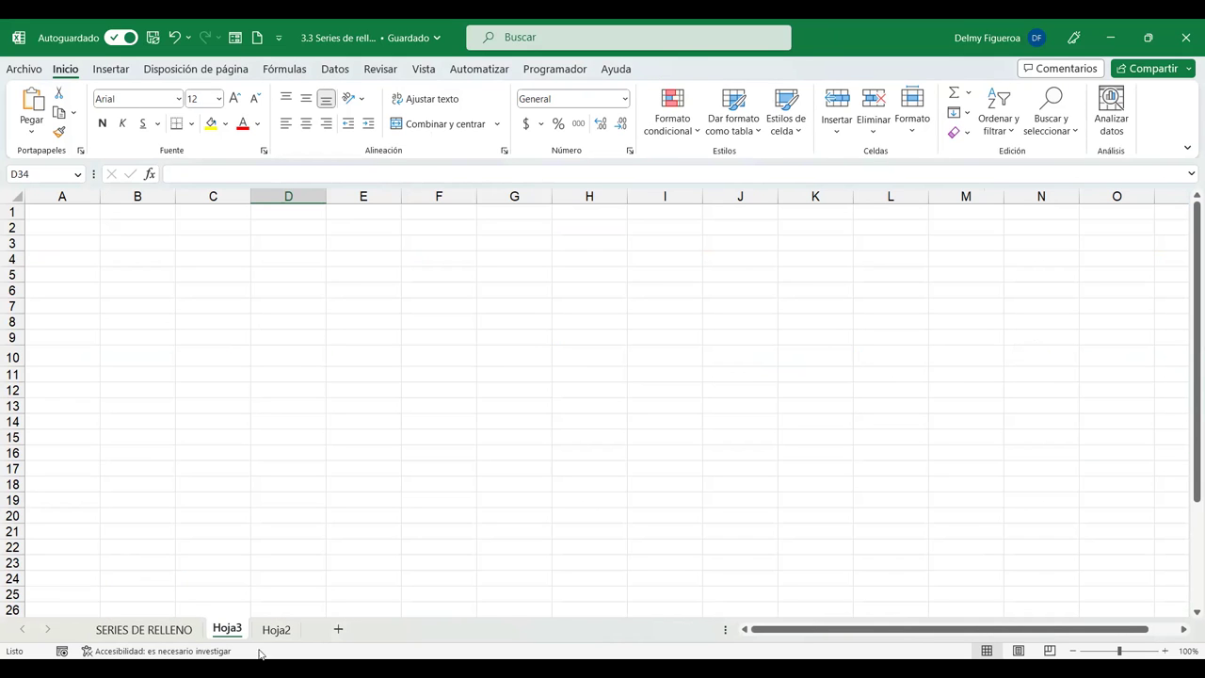
{"action": "left_click", "coordinate": [179, 630]}
Select all of SERIES DE RELLENO, group it with Hoja3 and fill Formatos across sheets.
{"action": "left_click", "coordinate": [23, 200]}
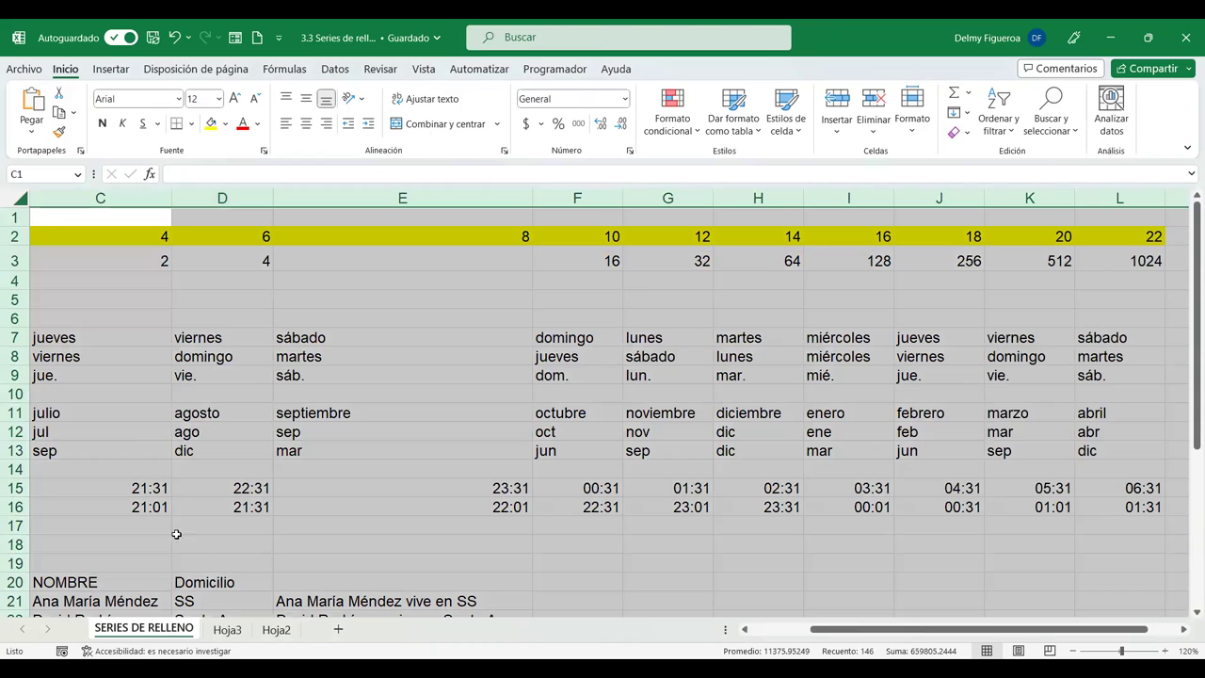
{"action": "left_click", "coordinate": [229, 634], "text": "ctrl"}
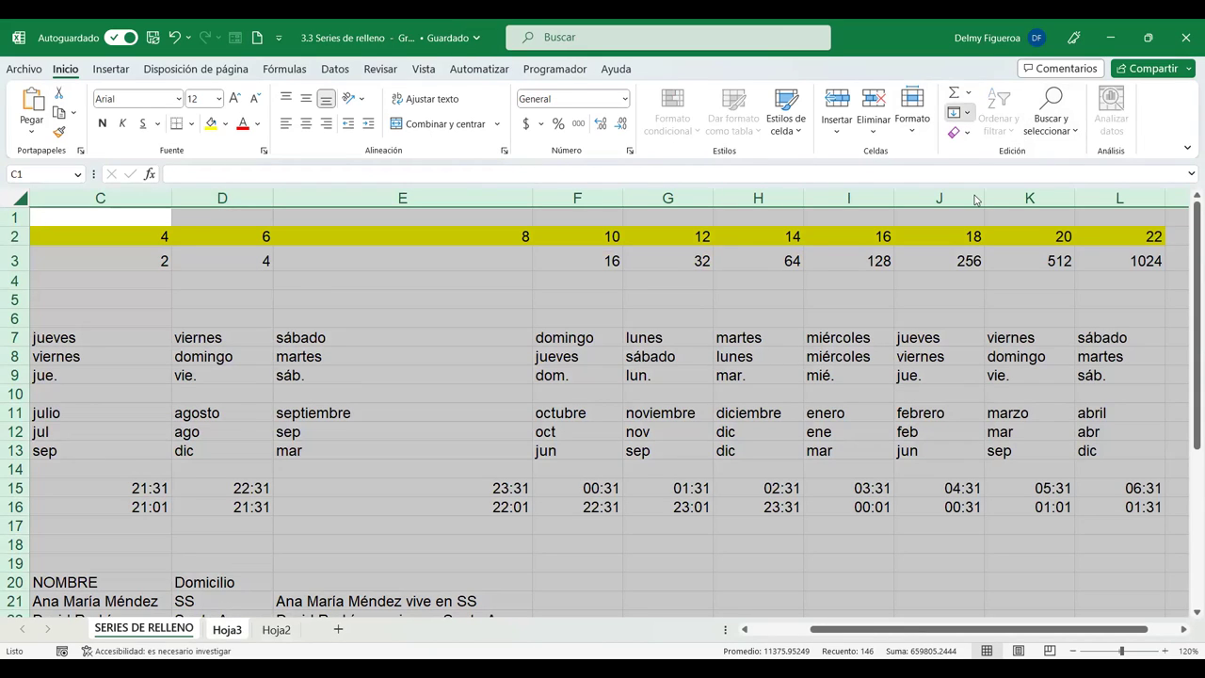
{"action": "key", "text": "alt+h"}
{"action": "key", "text": "f"}
{"action": "key", "text": "i"}
{"action": "key", "text": "a"}
{"action": "left_click", "coordinate": [565, 339]}
{"action": "left_click", "coordinate": [593, 364]}
Compare Hoja3 with SERIES DE RELLENO to verify the copied formats, ending at A1.
{"action": "left_click", "coordinate": [231, 630]}
{"action": "left_click", "coordinate": [263, 565]}
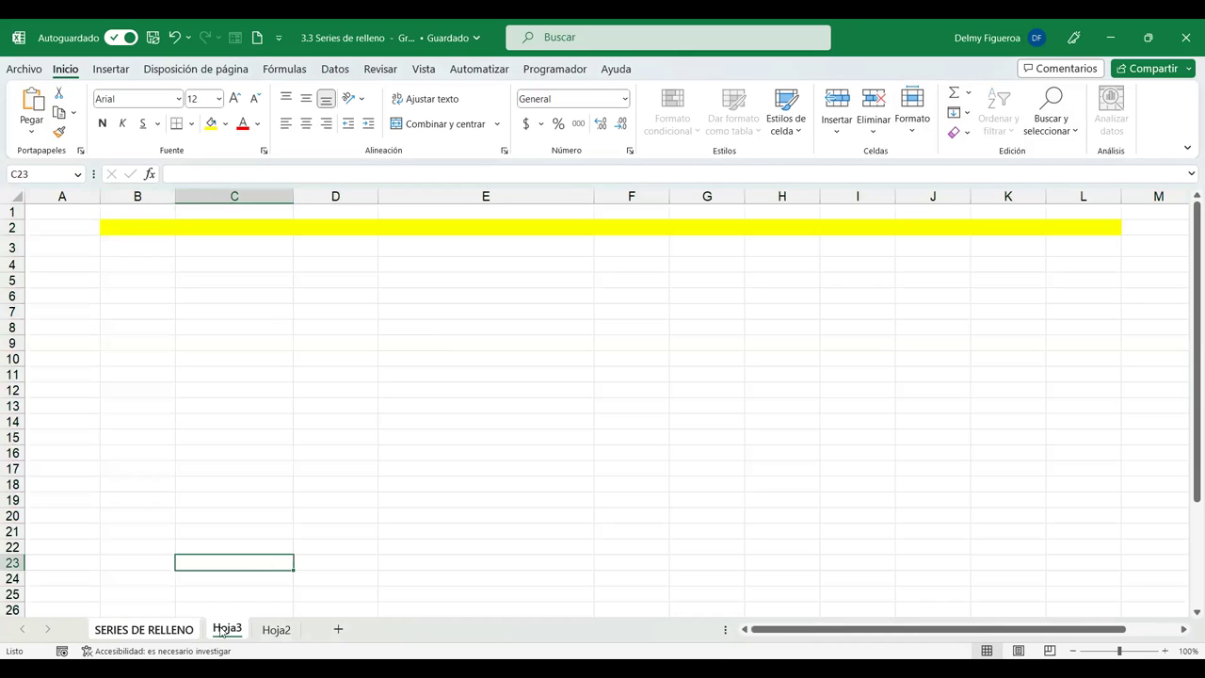
{"action": "left_click", "coordinate": [187, 630]}
{"action": "left_click", "coordinate": [260, 579]}
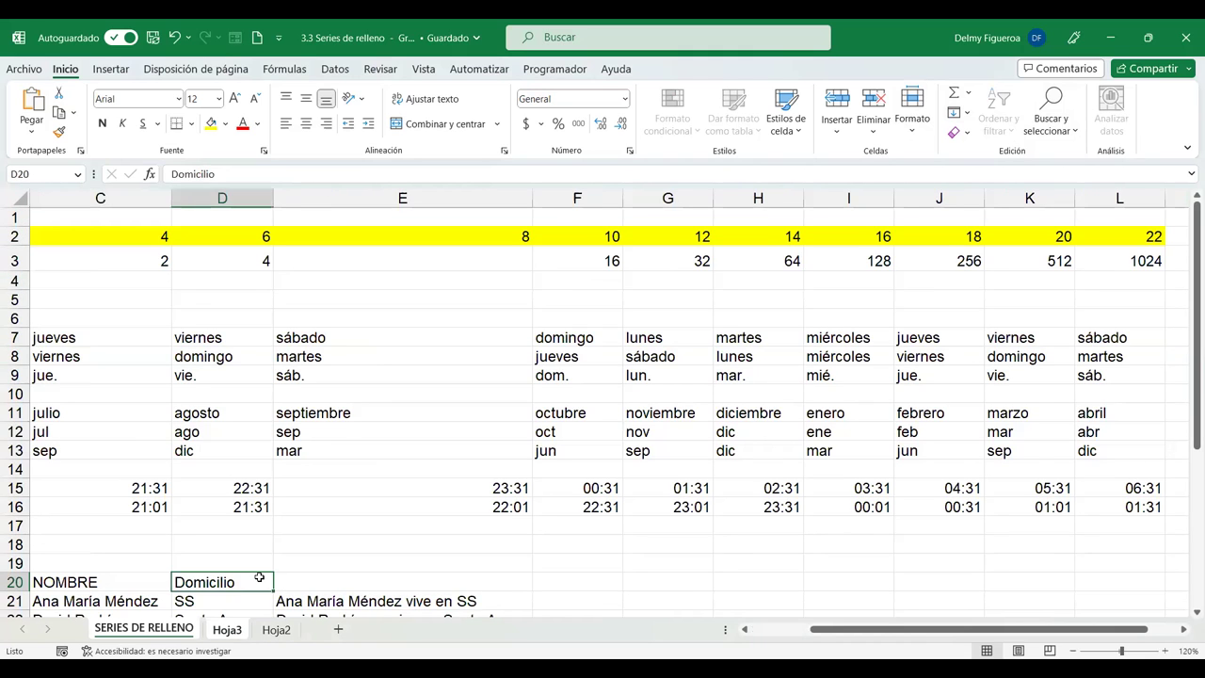
{"action": "left_click", "coordinate": [227, 629]}
{"action": "left_click", "coordinate": [179, 630]}
{"action": "left_click", "coordinate": [256, 471]}
{"action": "left_click", "coordinate": [273, 633]}
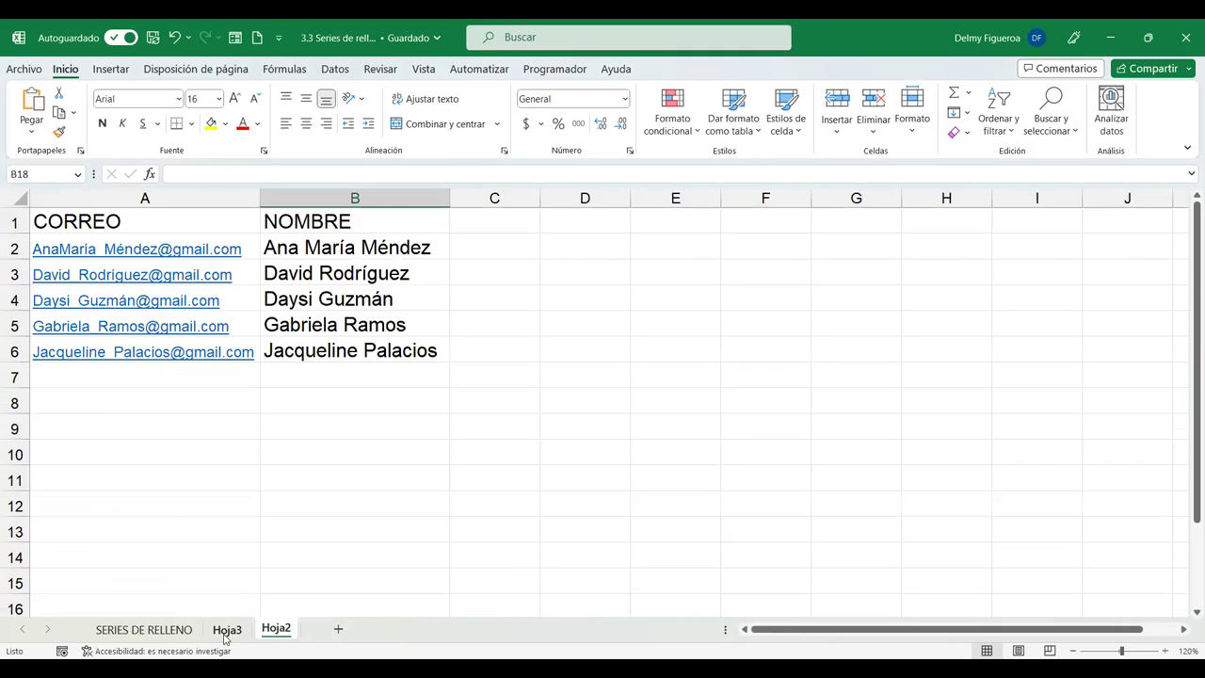
{"action": "left_click", "coordinate": [227, 630]}
{"action": "left_click", "coordinate": [164, 631]}
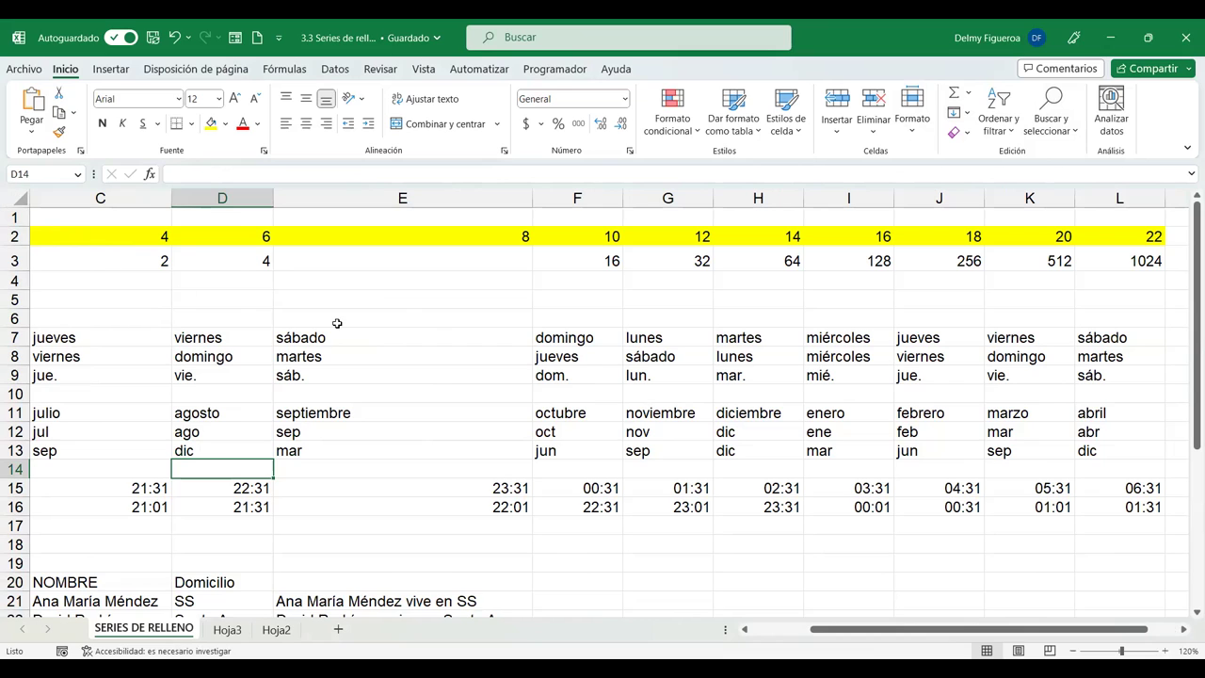
{"action": "key", "text": "ctrl+Home"}
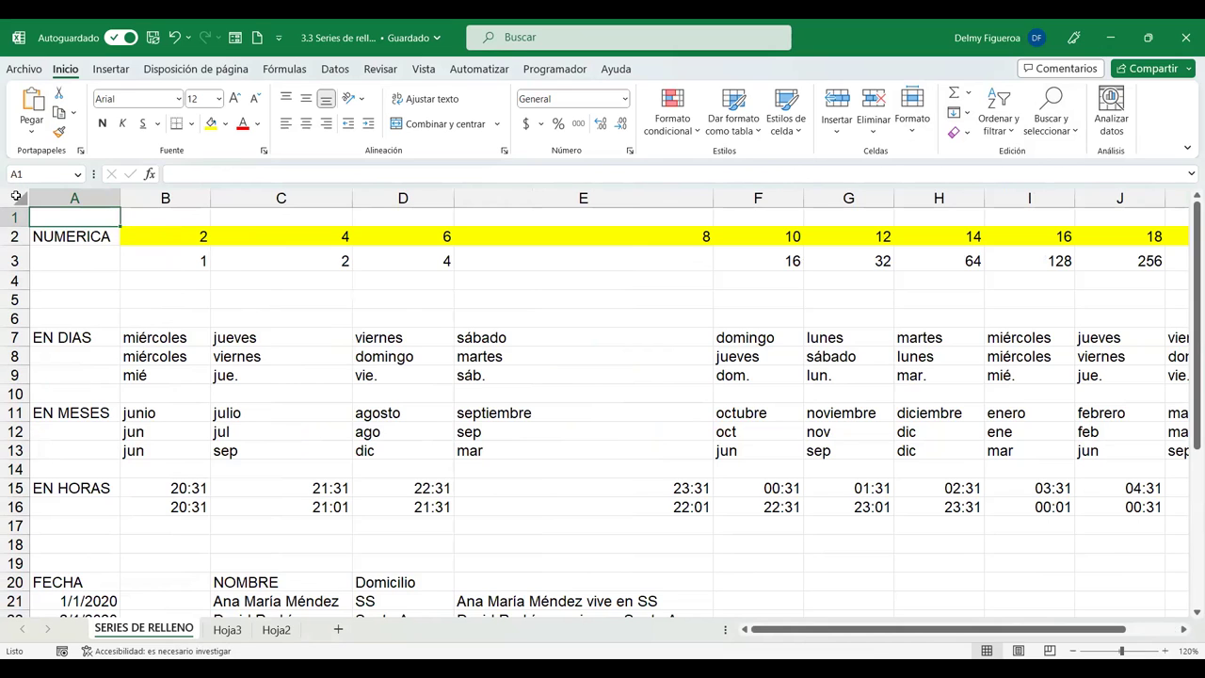
Compare SERIES DE RELLENO, including J2, with Hoja2 and Hoja3, ending on Hoja3.
{"action": "left_click", "coordinate": [14, 191]}
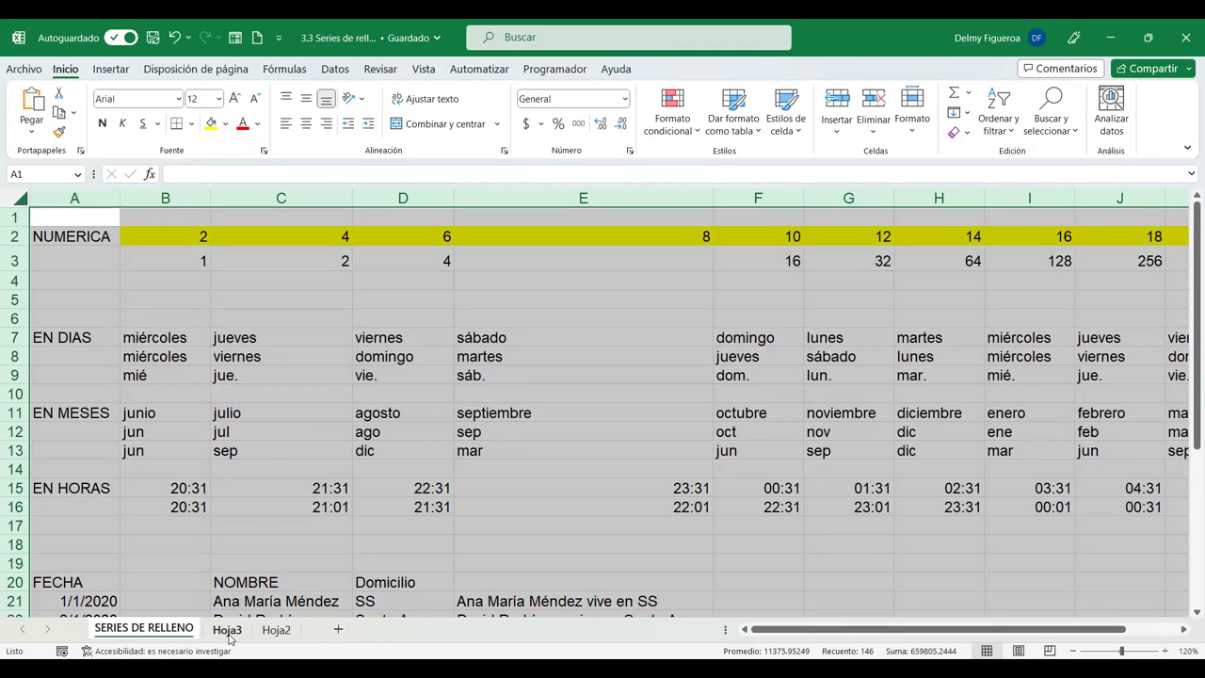
{"action": "left_click", "coordinate": [227, 629]}
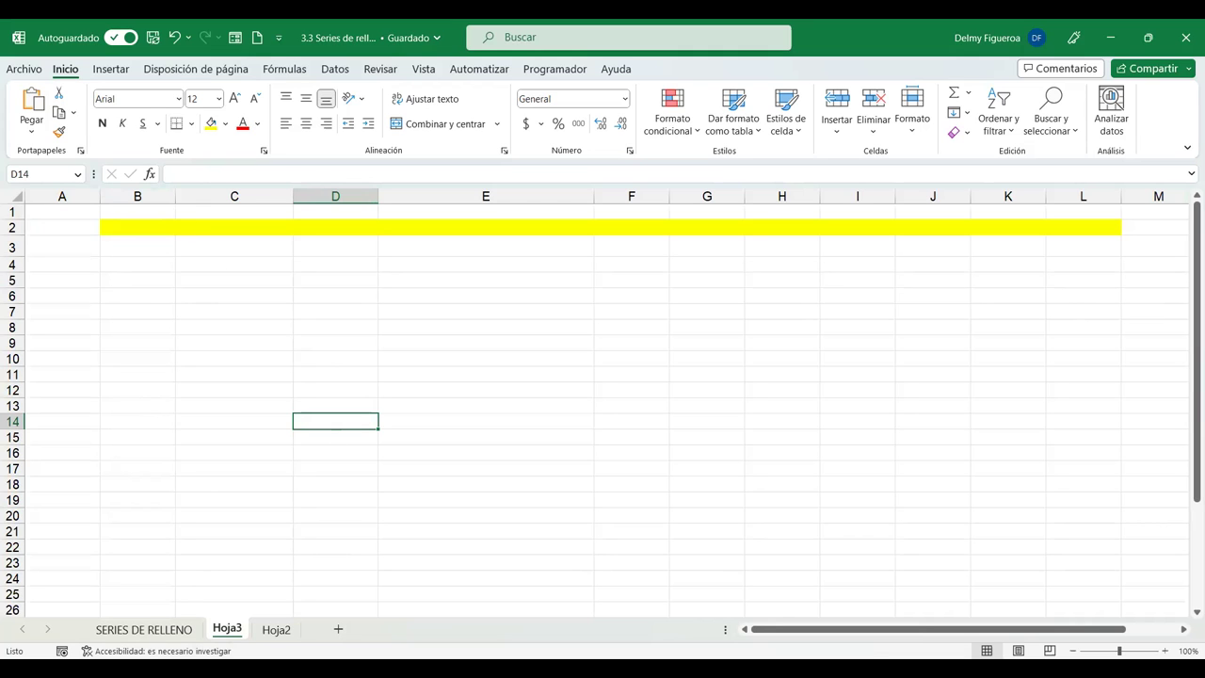
{"action": "key", "text": "ctrl+Page_Up"}
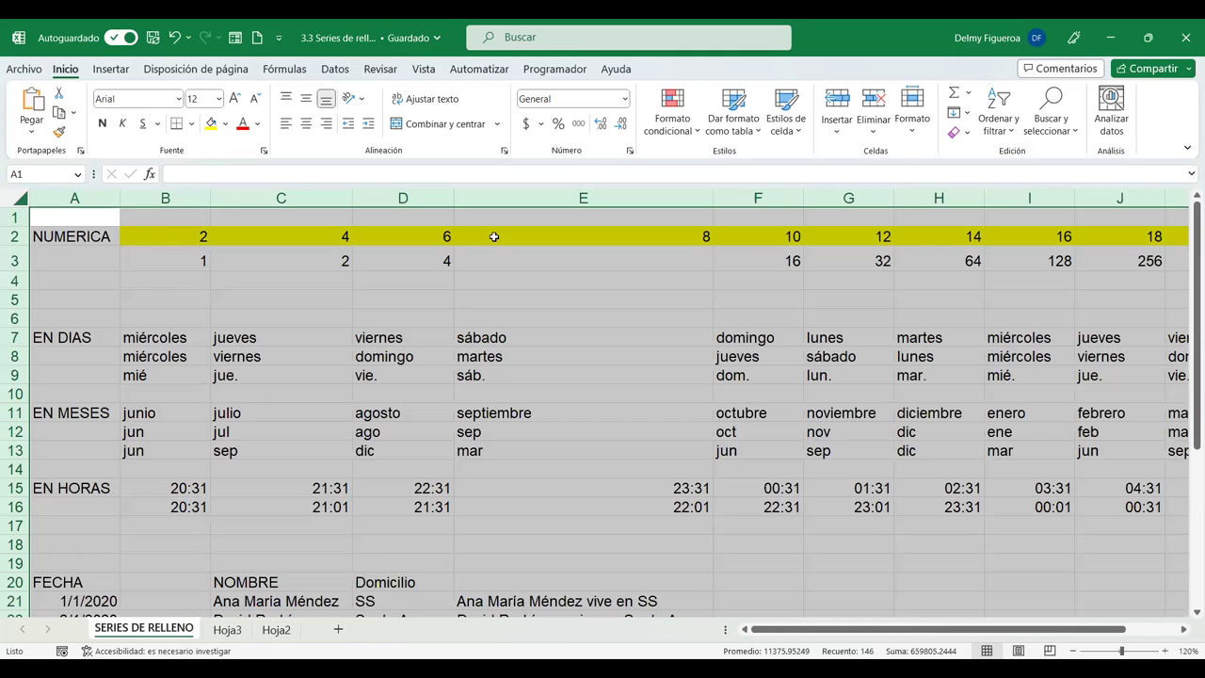
{"action": "left_click", "coordinate": [1104, 234]}
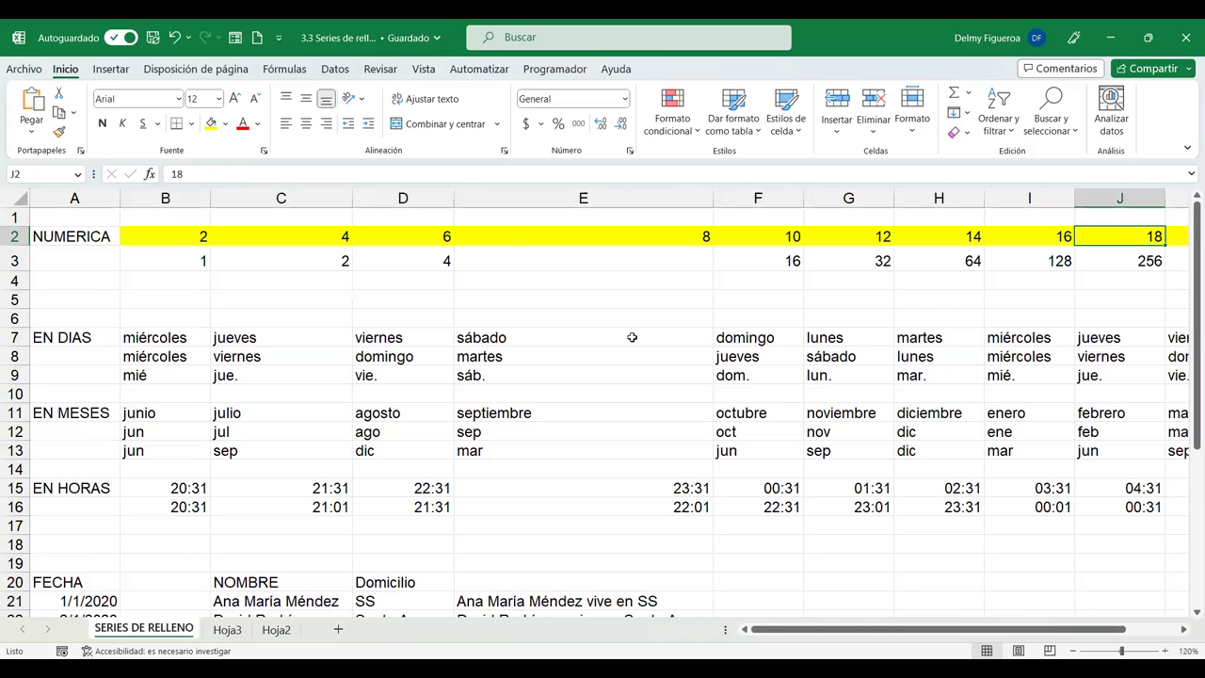
{"action": "left_click", "coordinate": [227, 629]}
{"action": "left_click", "coordinate": [276, 629]}
{"action": "left_click", "coordinate": [227, 629]}
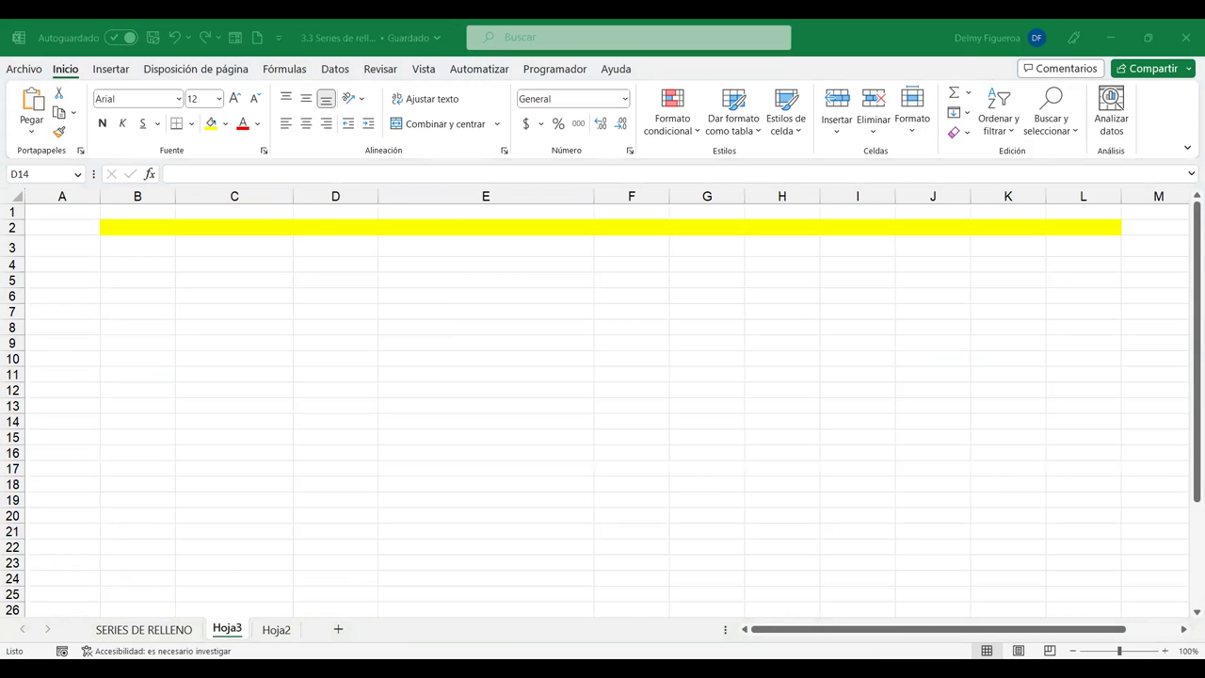
{"action": "left_click", "coordinate": [226, 628]}
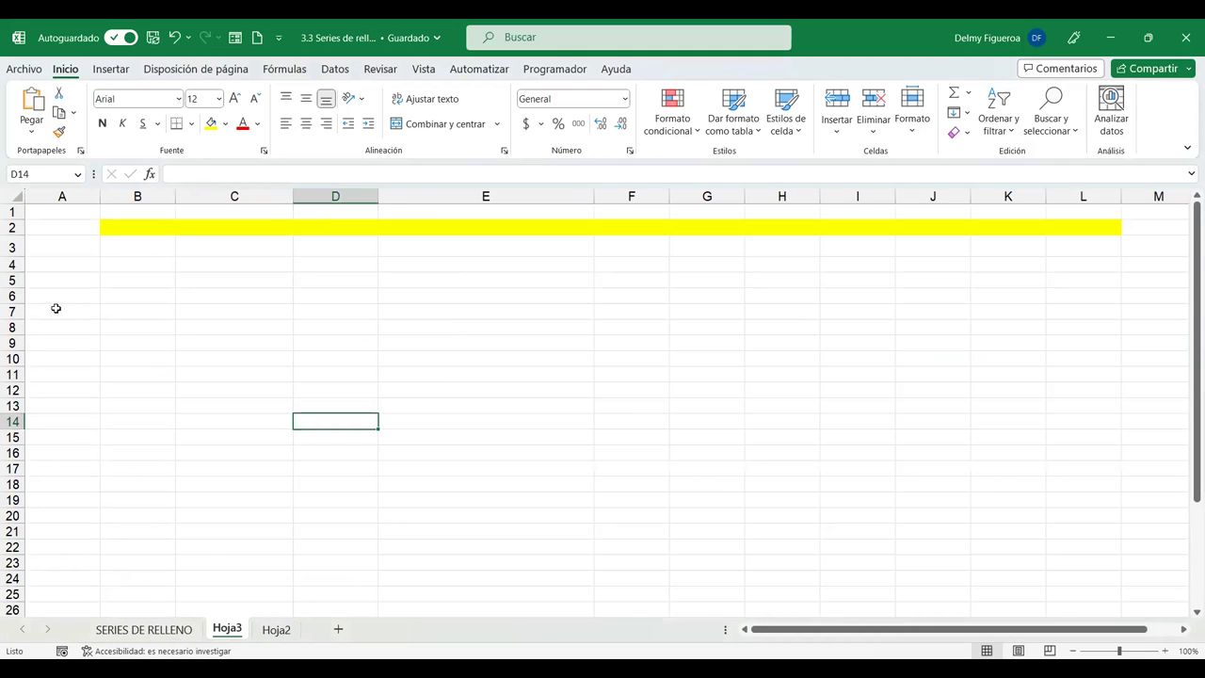
Increase the font size of the whole Hoja3 sheet to 16.
{"action": "left_click", "coordinate": [13, 200]}
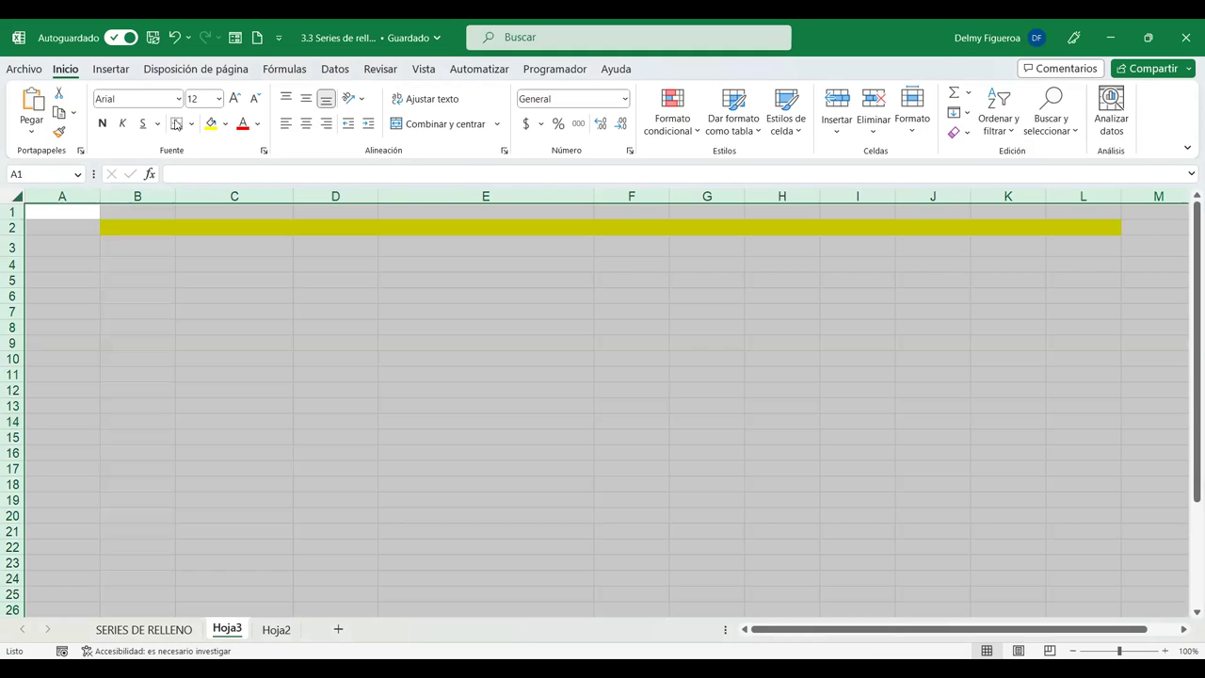
{"action": "left_click", "coordinate": [236, 98]}
{"action": "left_click", "coordinate": [235, 99]}
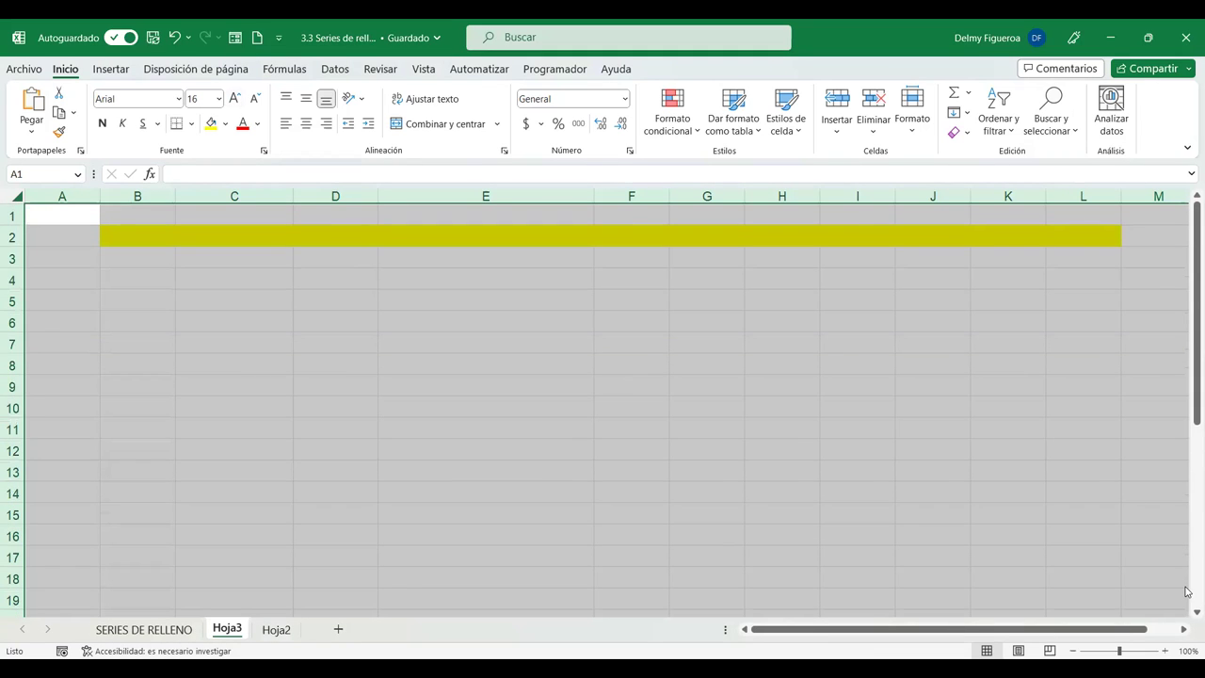
Enter 25252121 in A3 and fill A3:A10 as a series up to 25252128.
{"action": "scroll", "coordinate": [602, 405], "scroll_direction": "up", "scroll_amount": 2}
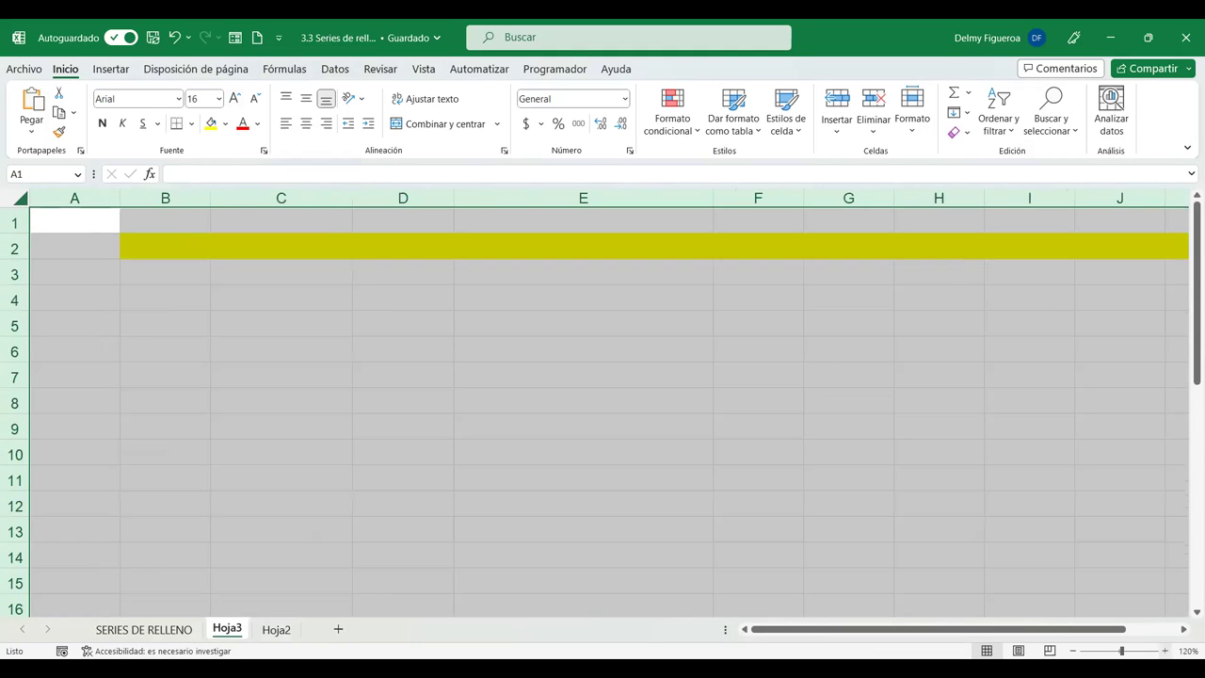
{"action": "left_click", "coordinate": [113, 277]}
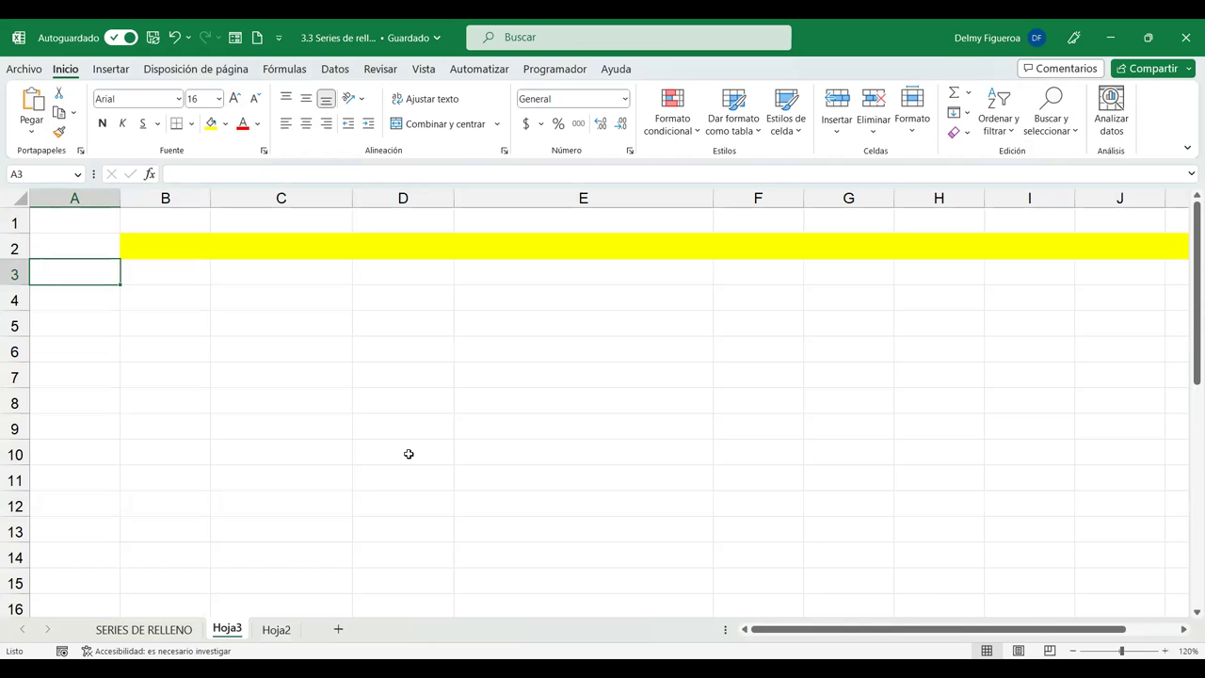
{"action": "type", "text": "2525"}
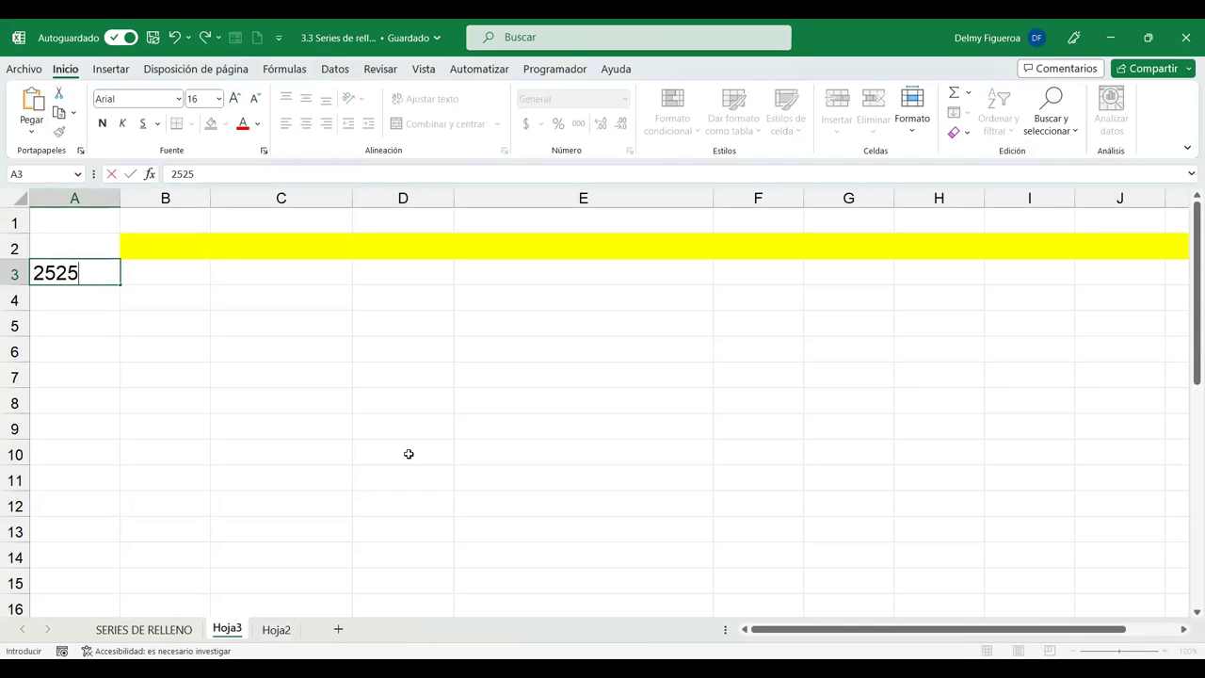
{"action": "type", "text": "2121"}
{"action": "key", "text": "Tab"}
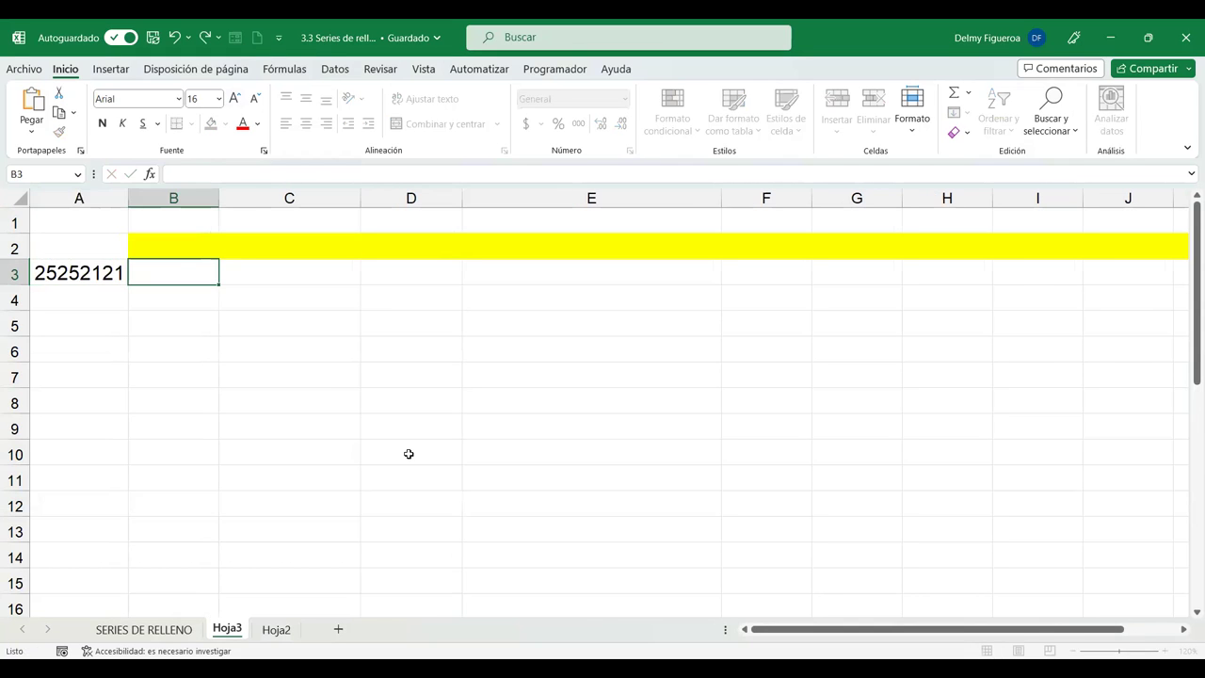
{"action": "key", "text": "Left"}
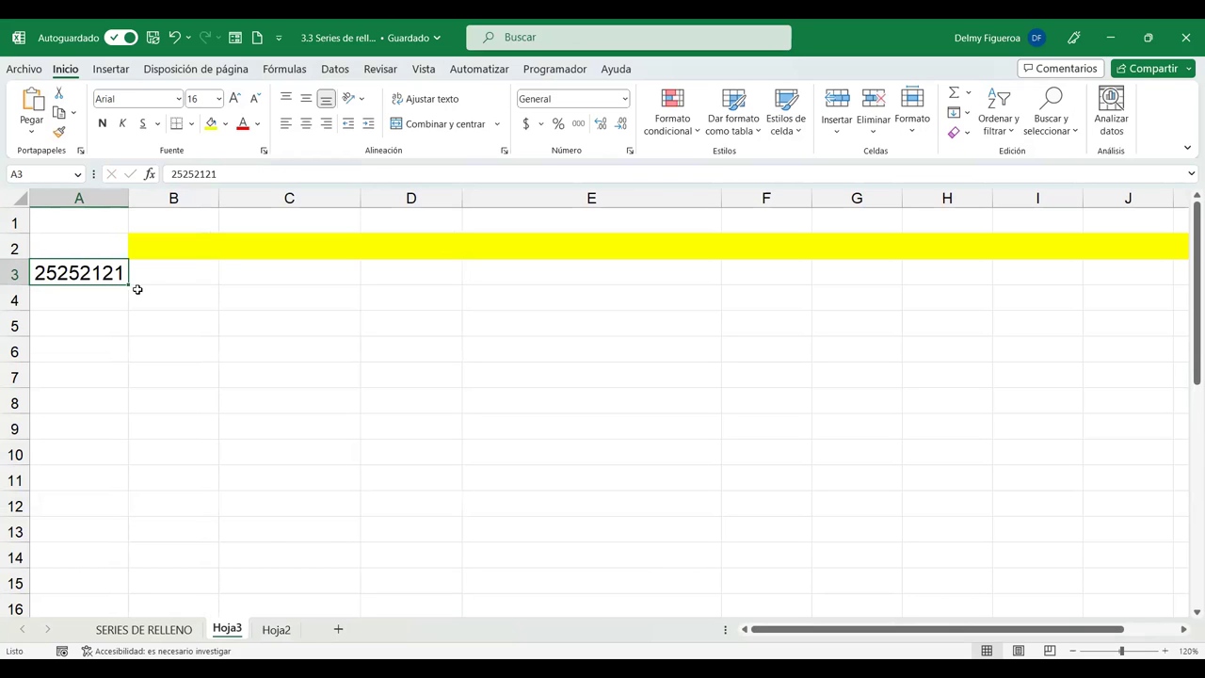
{"action": "left_click_drag", "start_coordinate": [120, 472], "coordinate": [126, 457]}
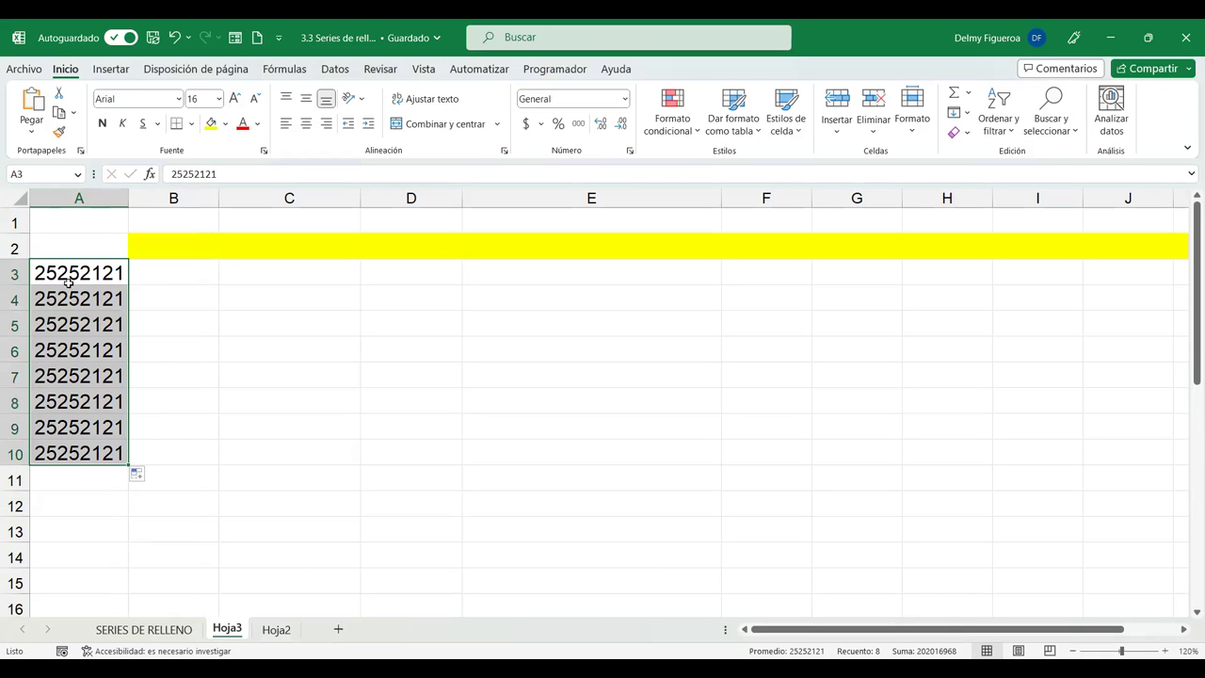
{"action": "left_click", "coordinate": [148, 478]}
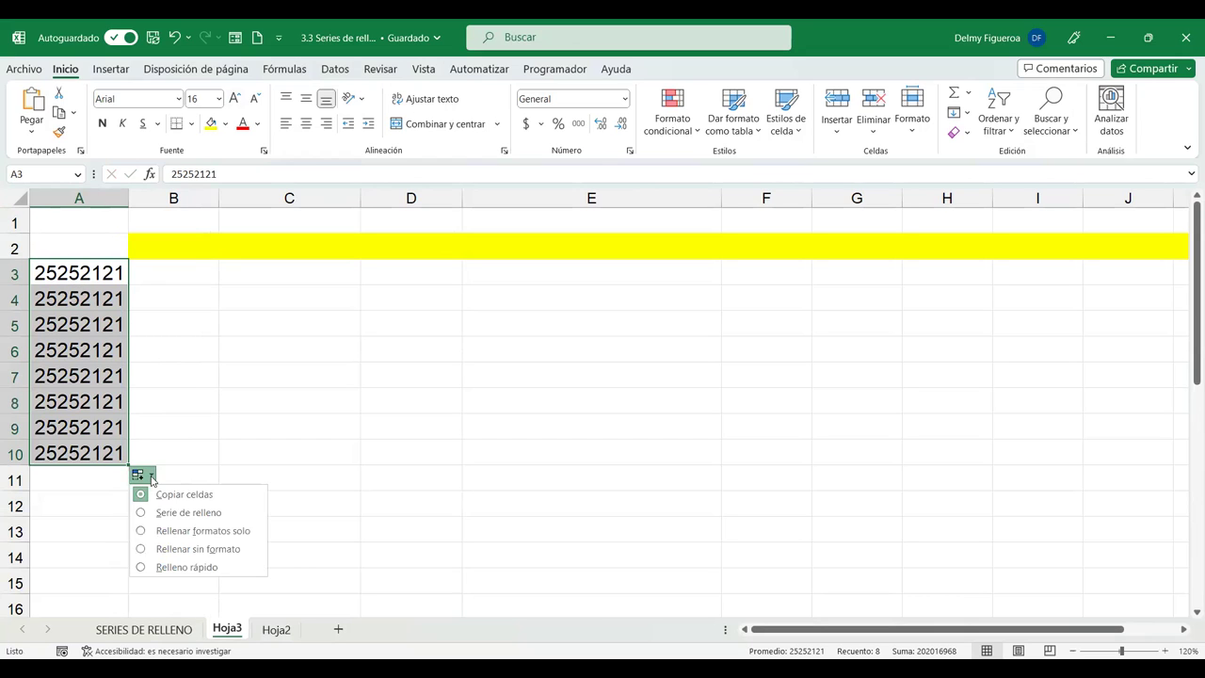
{"action": "left_click", "coordinate": [187, 510]}
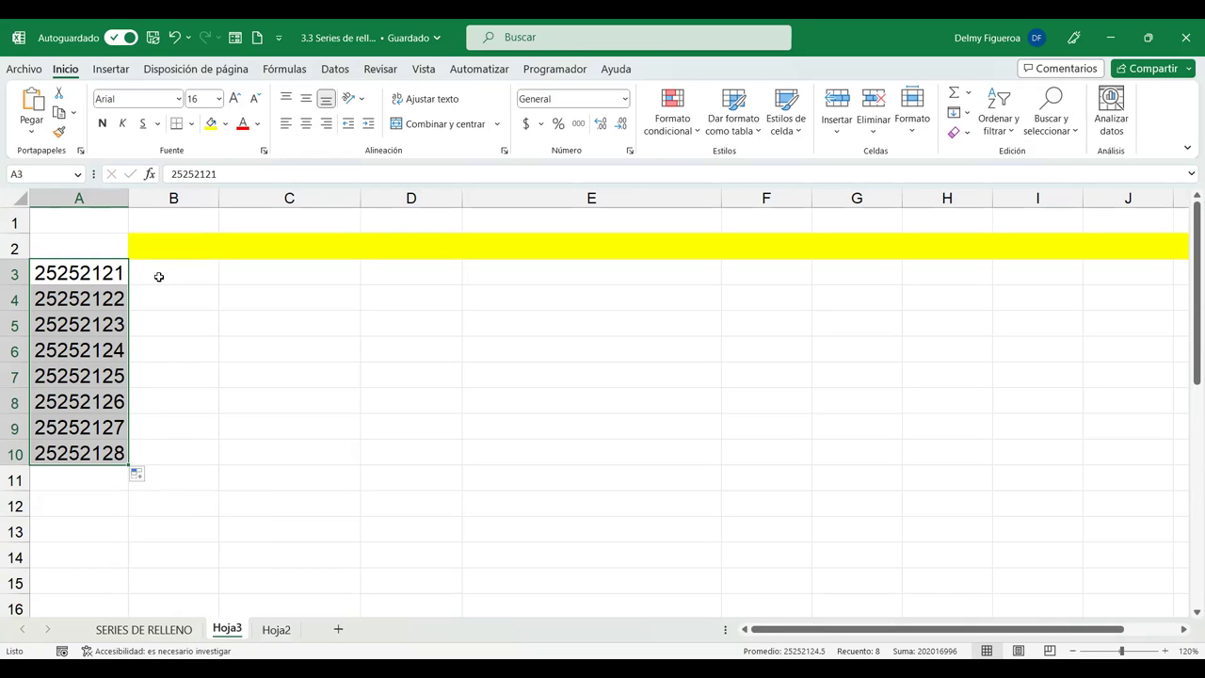
{"action": "left_click", "coordinate": [159, 276]}
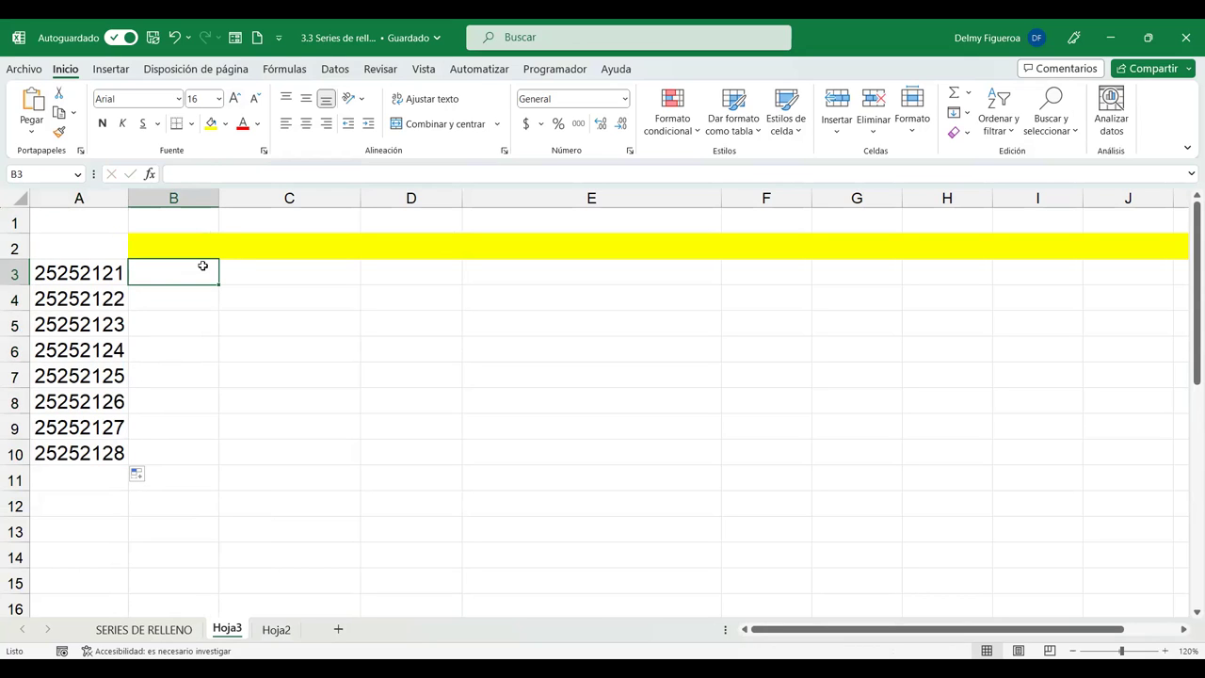
Type 2525-2121 in B3 and Flash Fill B4:B10 with the hyphenated series.
{"action": "type", "text": "2525"}
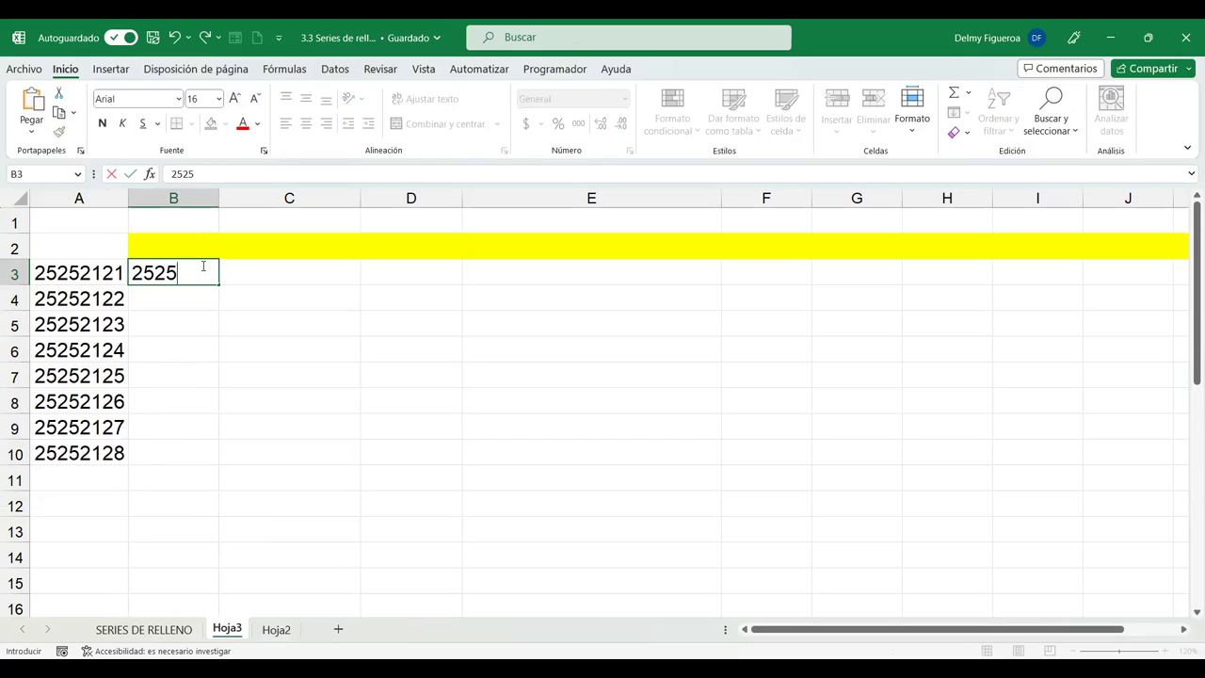
{"action": "type", "text": "-2121"}
{"action": "key", "text": "Return"}
{"action": "key", "text": "ctrl+e"}
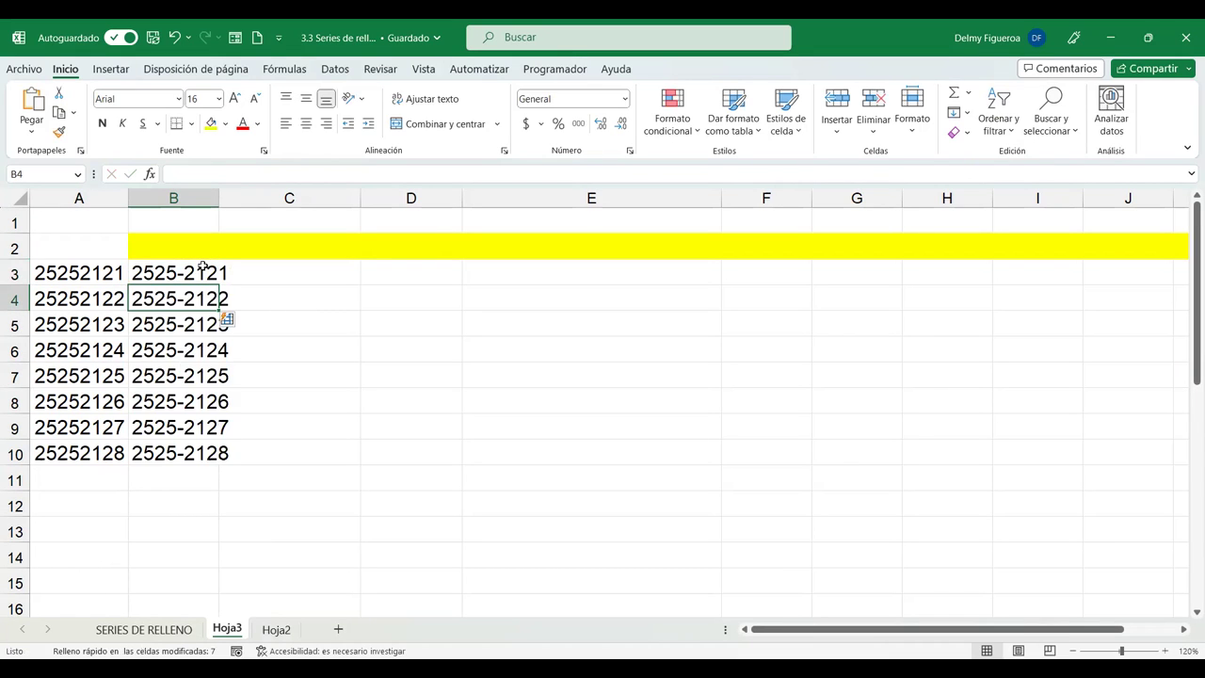
Widen columns A and B and centre-align the numbers in A3:B10.
{"action": "double_click", "coordinate": [218, 198]}
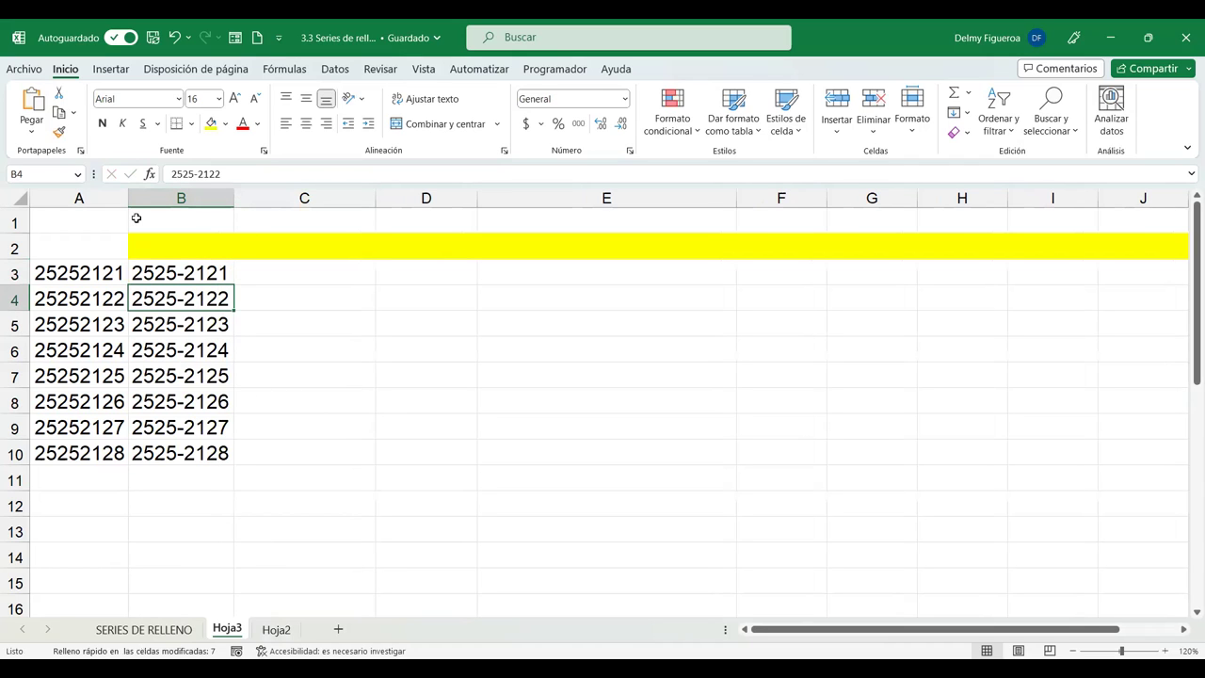
{"action": "left_click_drag", "start_coordinate": [128, 199], "coordinate": [172, 198]}
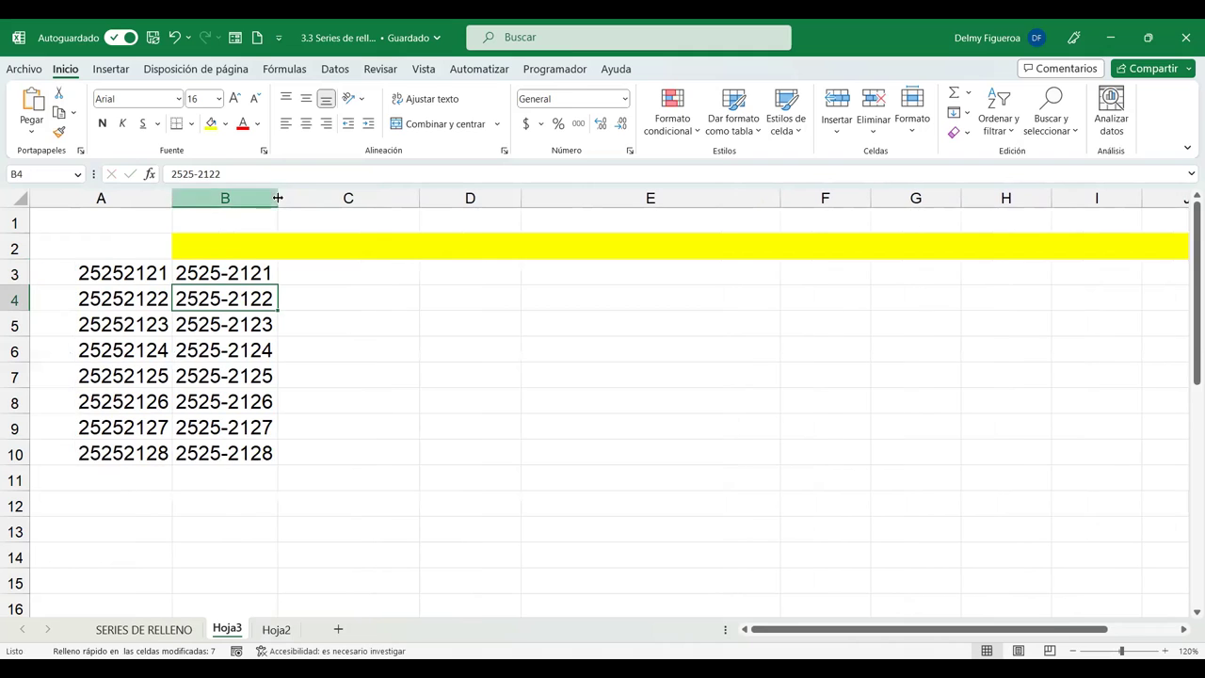
{"action": "left_click_drag", "start_coordinate": [278, 199], "coordinate": [330, 199]}
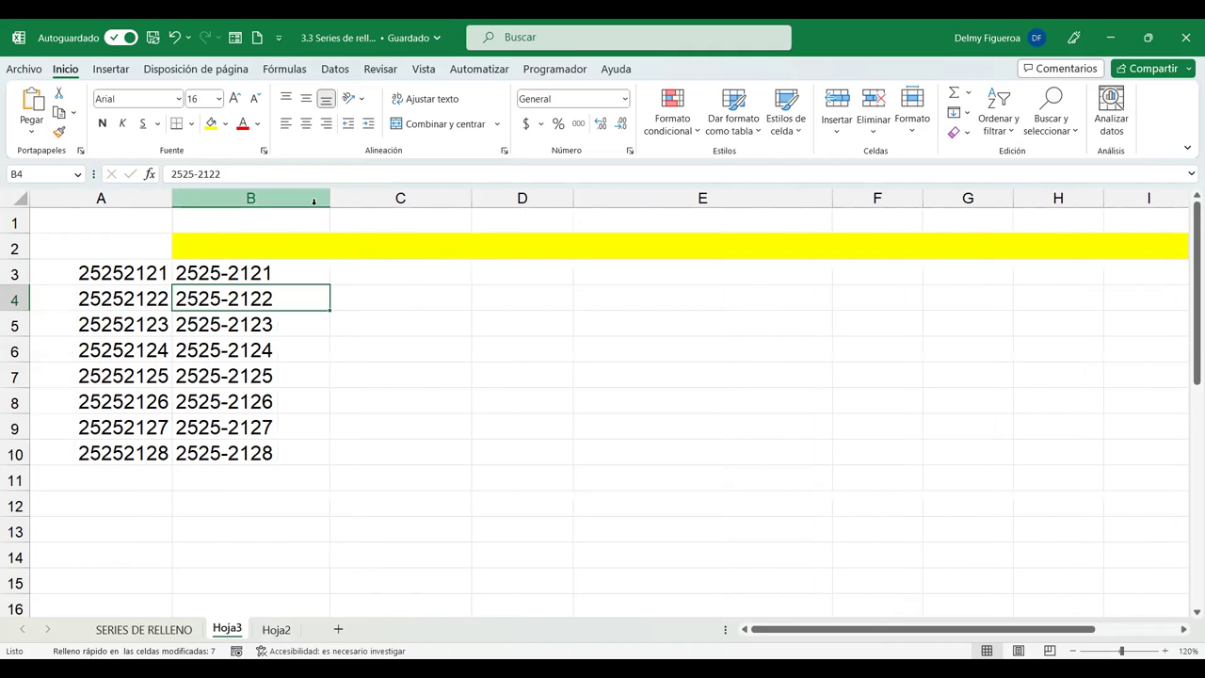
{"action": "left_click_drag", "start_coordinate": [144, 272], "coordinate": [269, 463]}
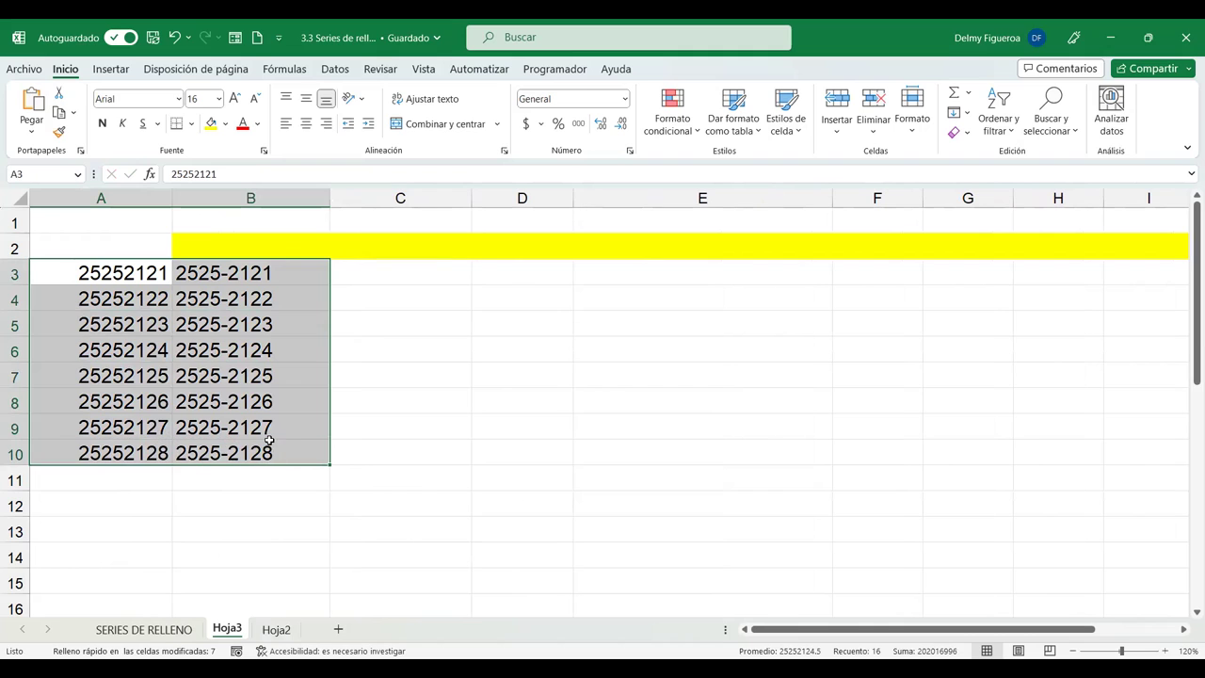
{"action": "left_click", "coordinate": [307, 124]}
{"action": "left_click", "coordinate": [367, 275]}
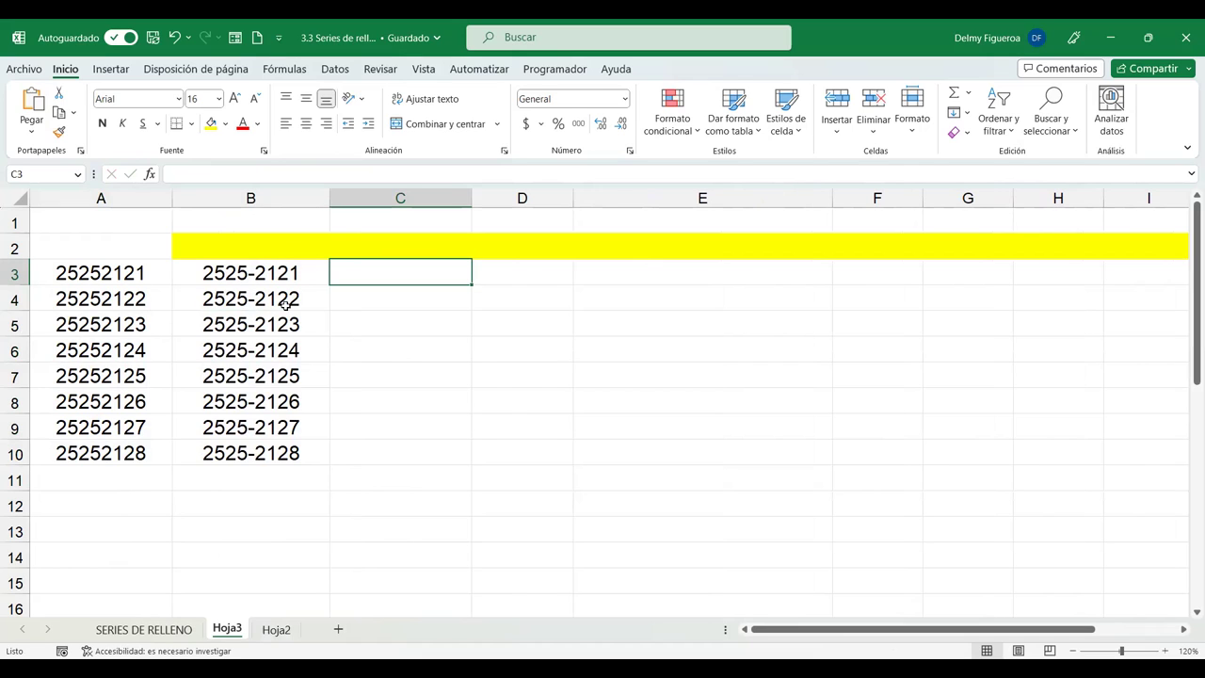
{"action": "left_click_drag", "start_coordinate": [129, 273], "coordinate": [109, 451]}
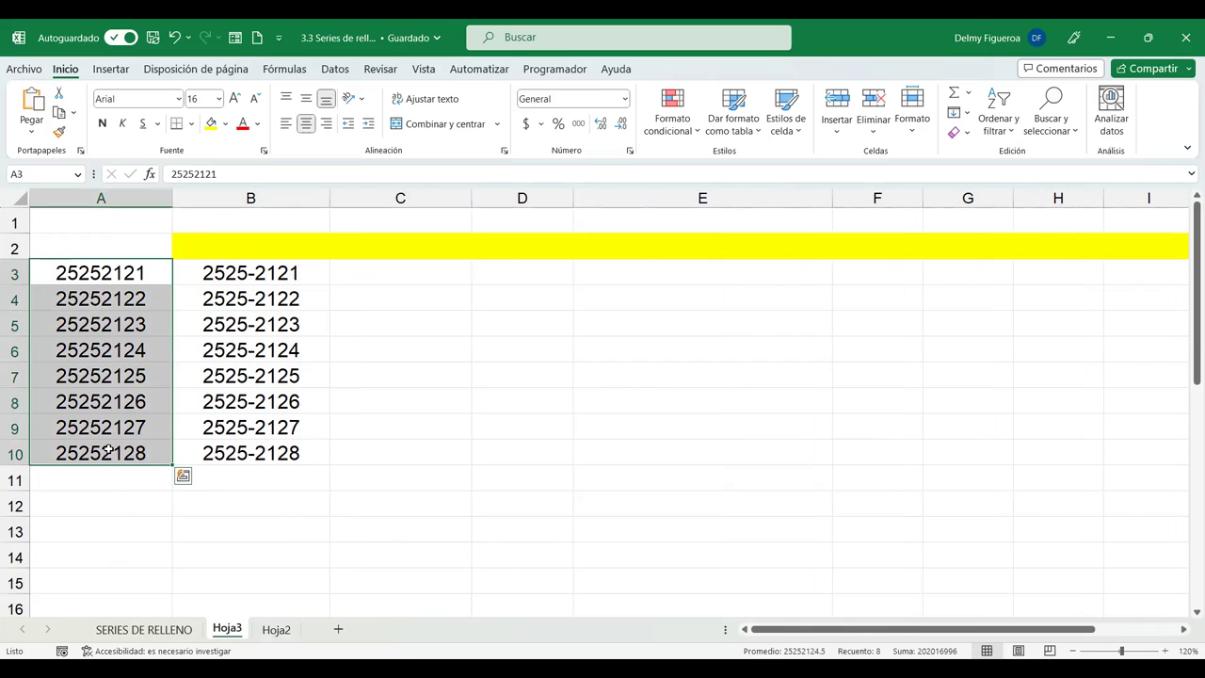
{"action": "left_click", "coordinate": [244, 268]}
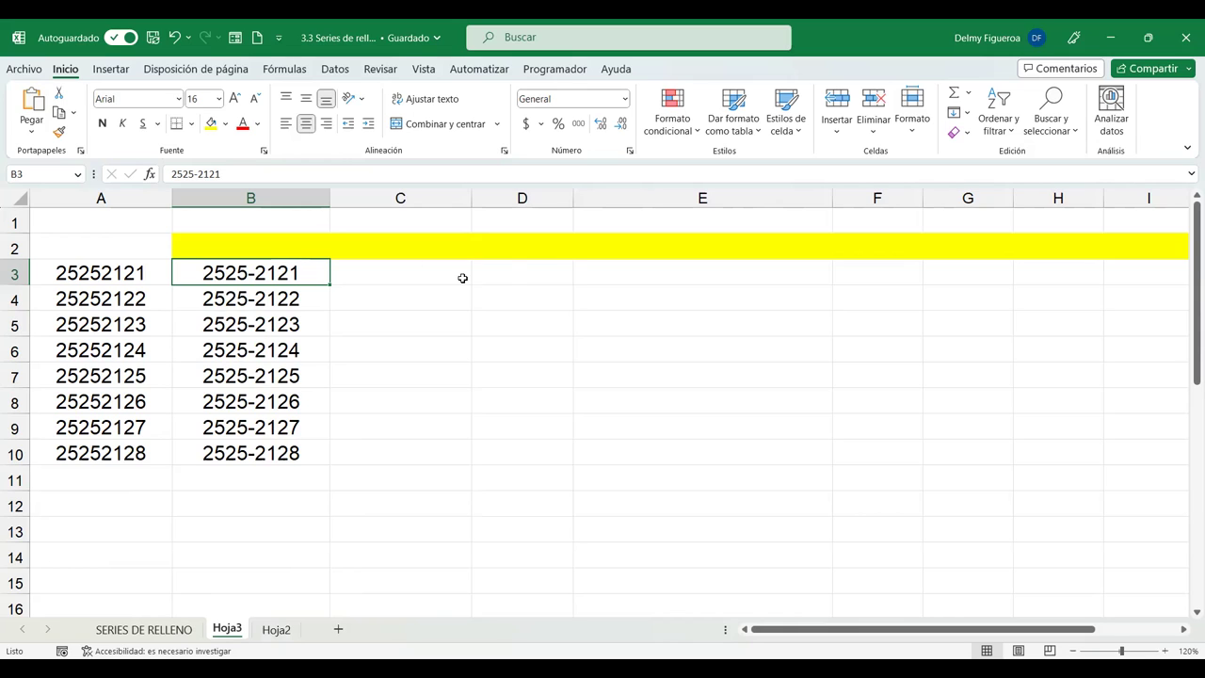
{"action": "left_click", "coordinate": [508, 271]}
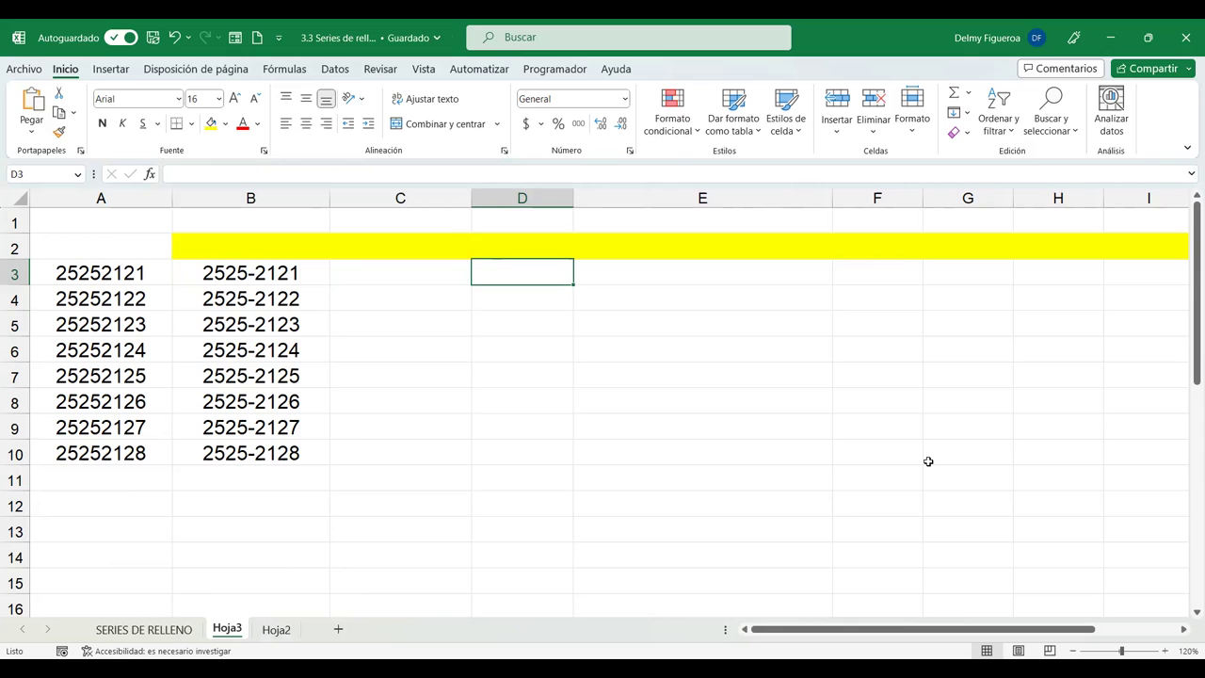
Enter 123456789 in D3 and fill D3:D10 as a series through 123456796.
{"action": "type", "text": "123456789"}
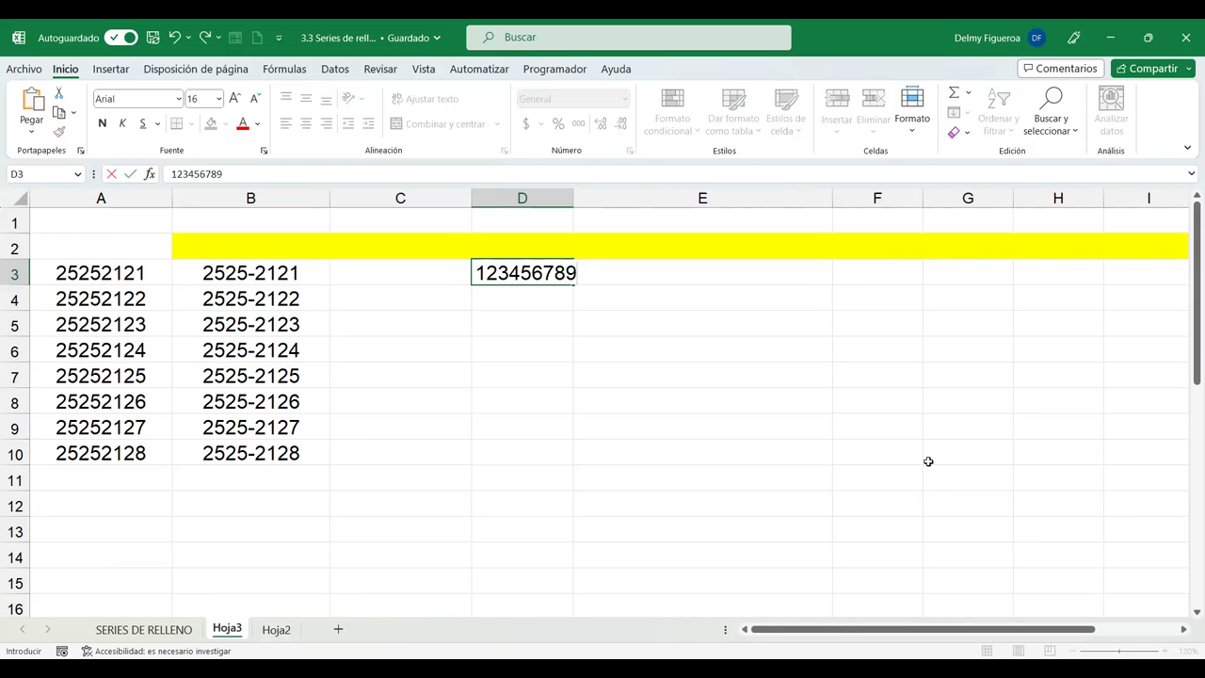
{"action": "key", "text": "Return"}
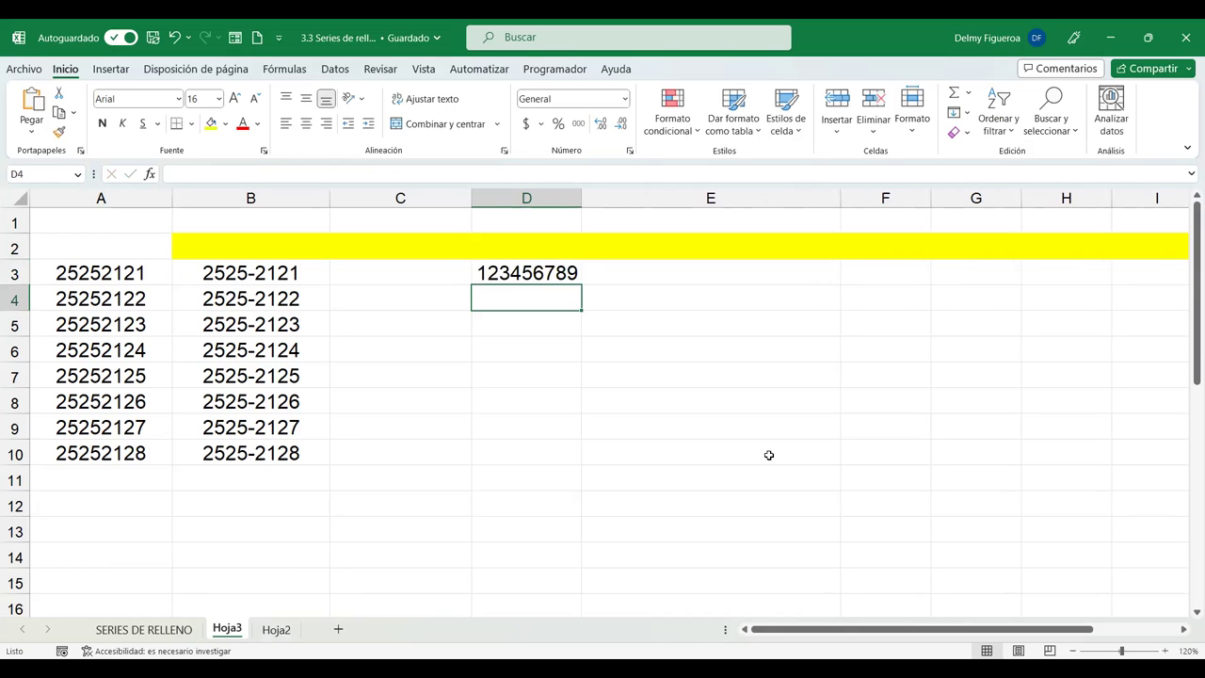
{"action": "left_click", "coordinate": [570, 271]}
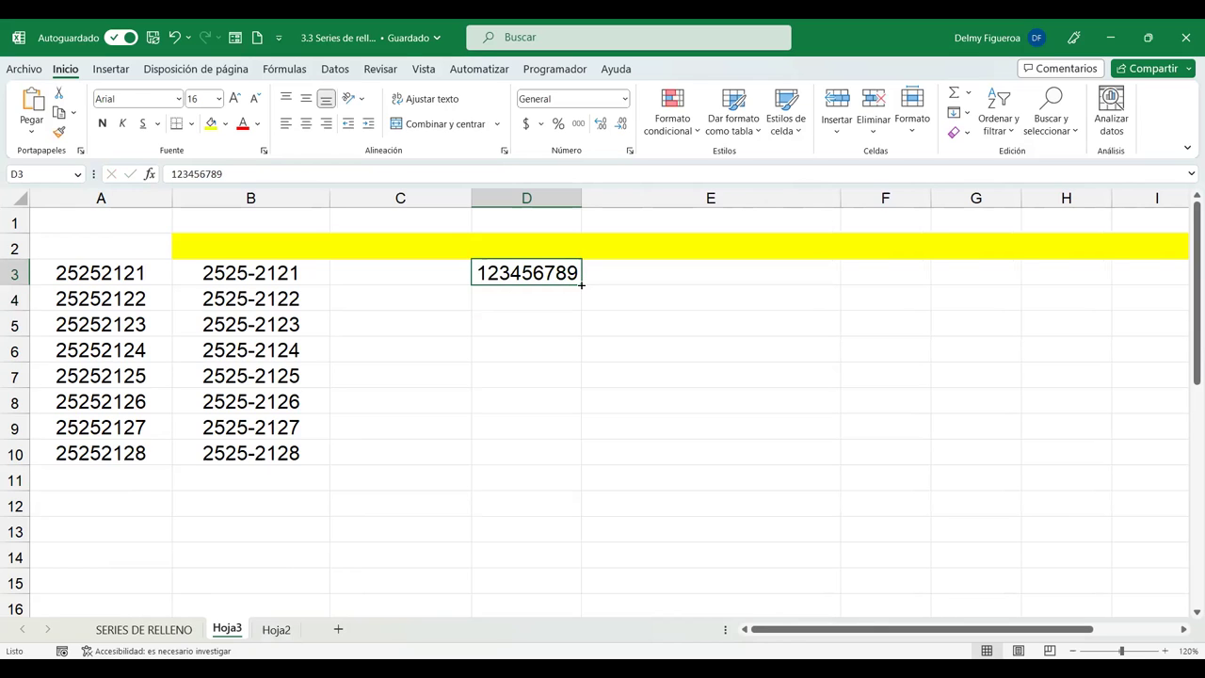
{"action": "left_click_drag", "start_coordinate": [580, 456], "coordinate": [584, 465]}
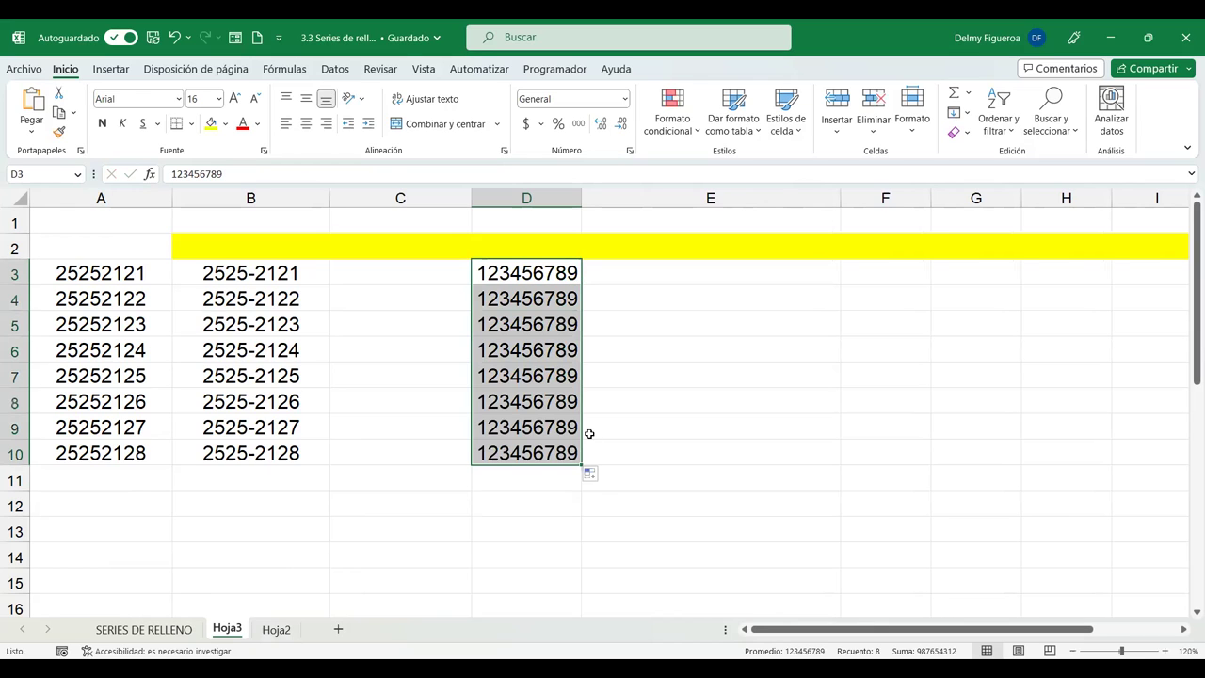
{"action": "left_click", "coordinate": [595, 475]}
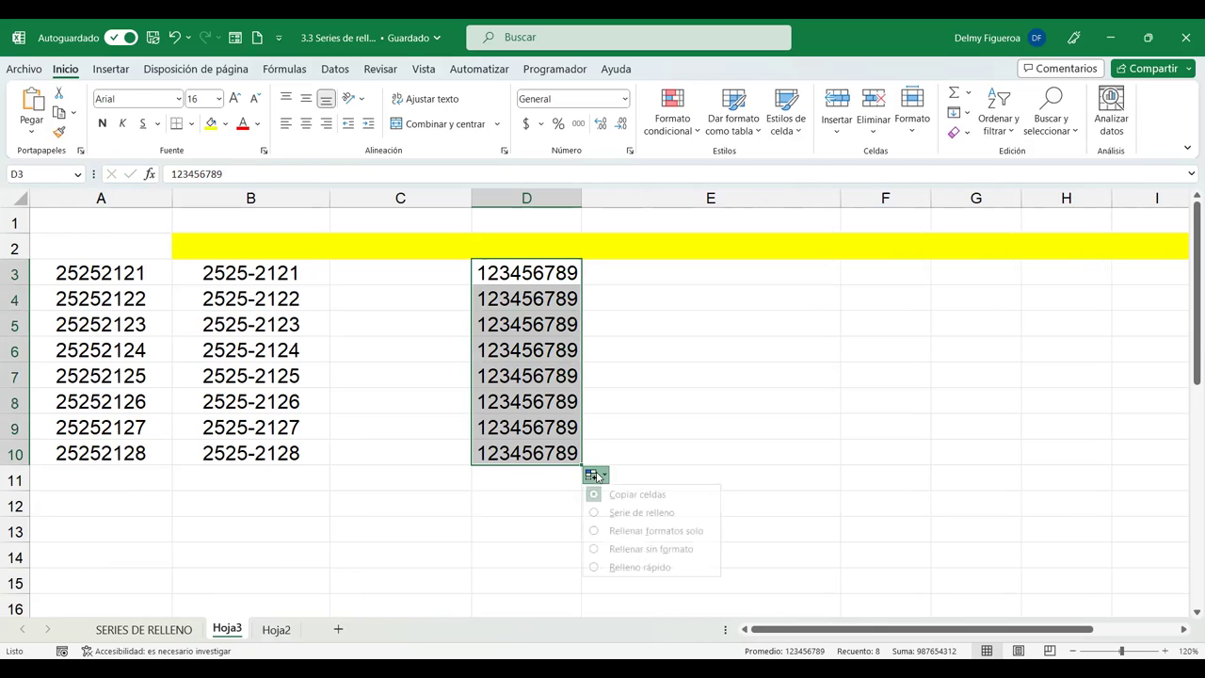
{"action": "left_click", "coordinate": [648, 513]}
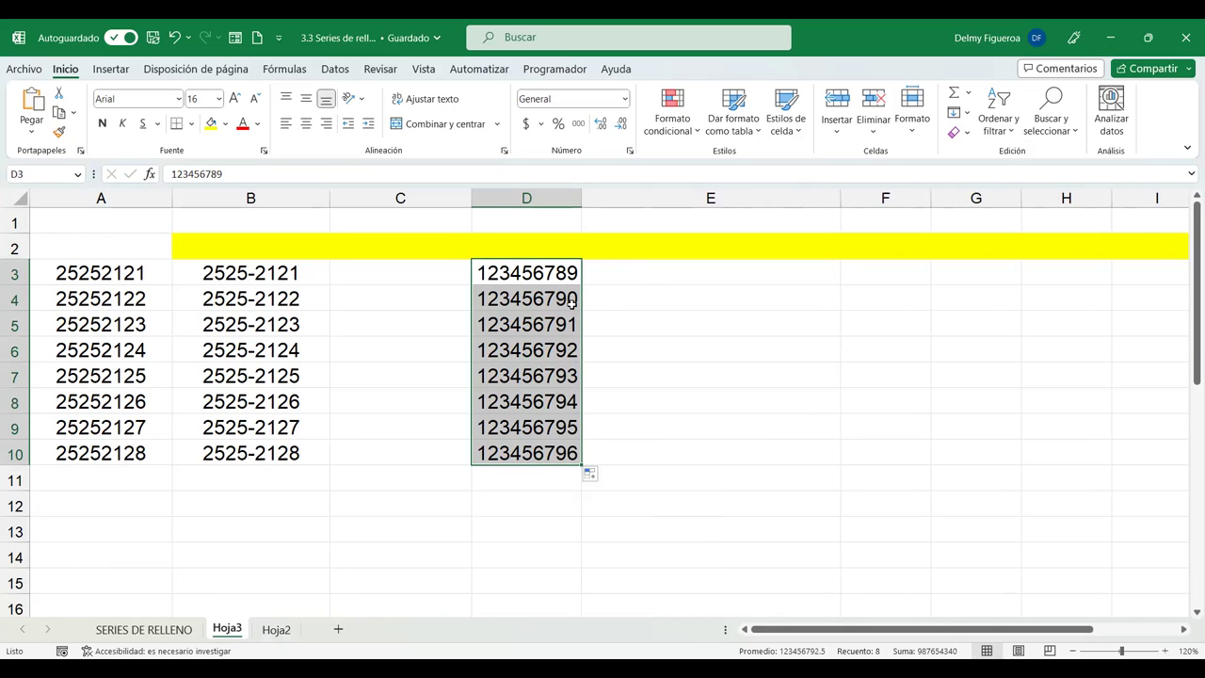
{"action": "left_click", "coordinate": [631, 273]}
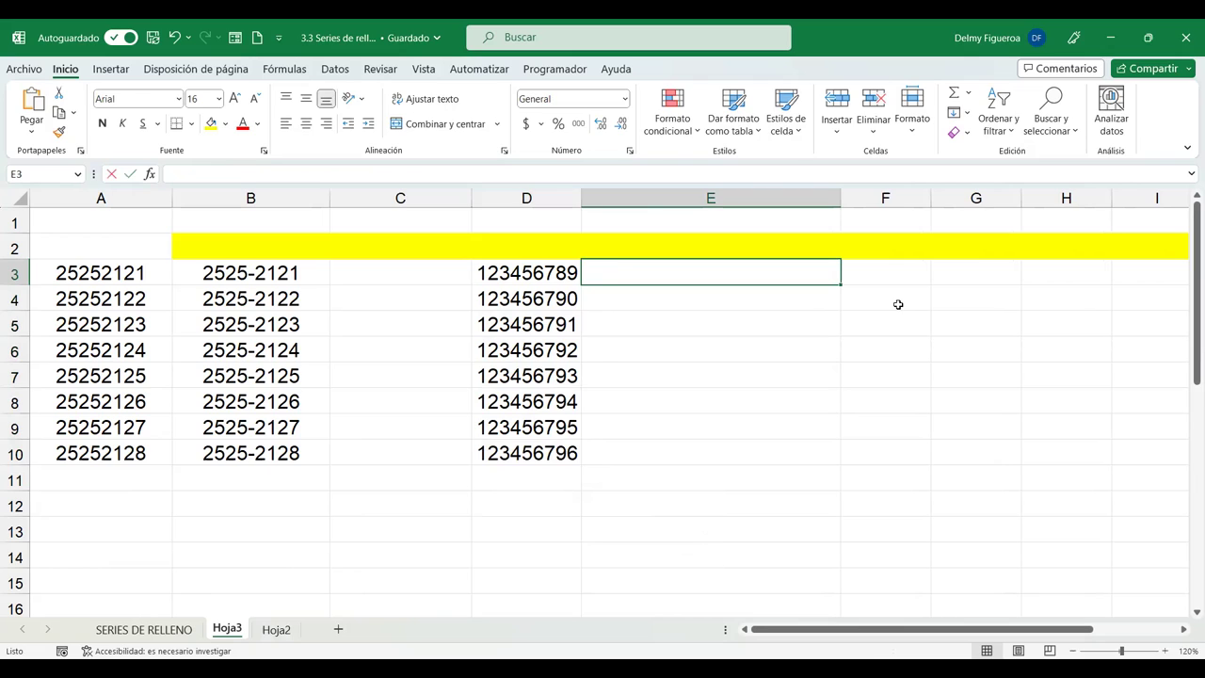
Enter 12345678-9 in E3, try Flash Fill, and clear the wrong results from E4:E10.
{"action": "type", "text": "12345678-9"}
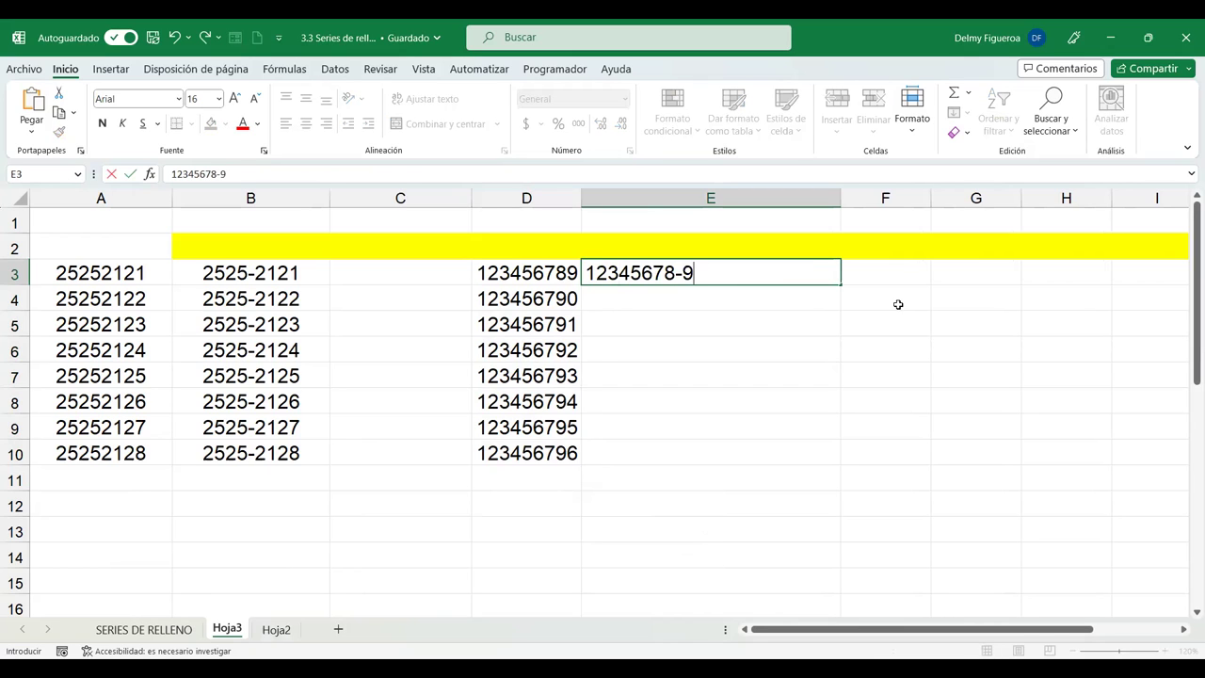
{"action": "key", "text": "Return"}
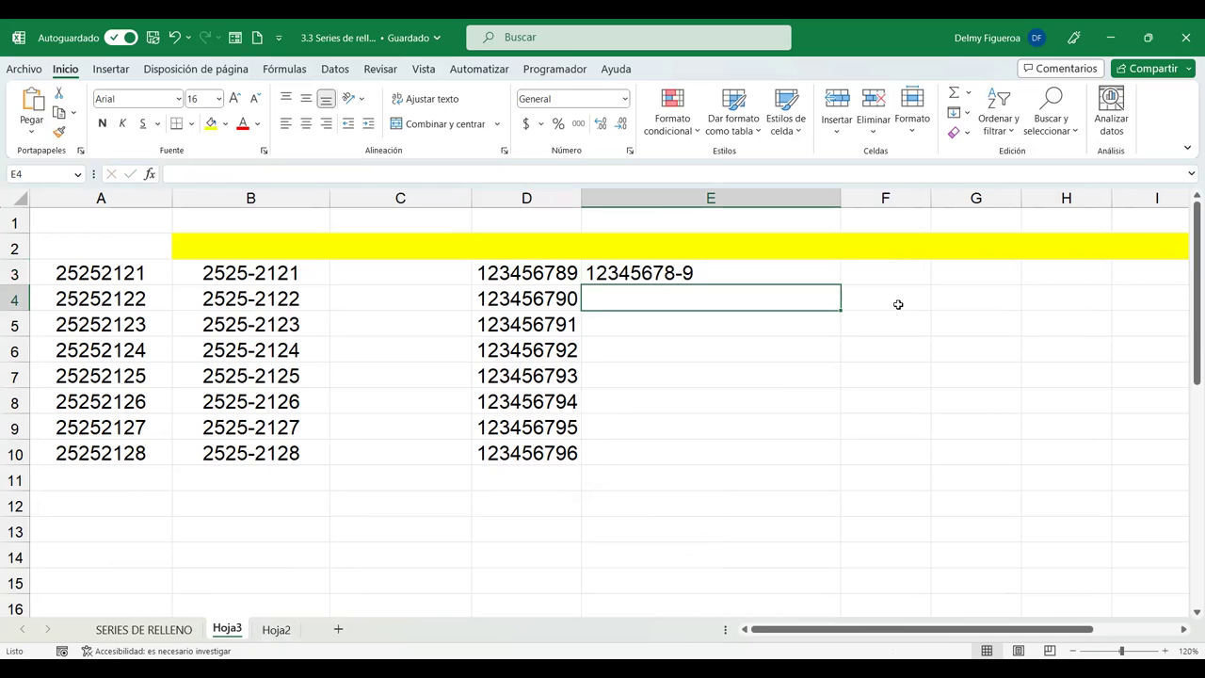
{"action": "key", "text": "ctrl+e"}
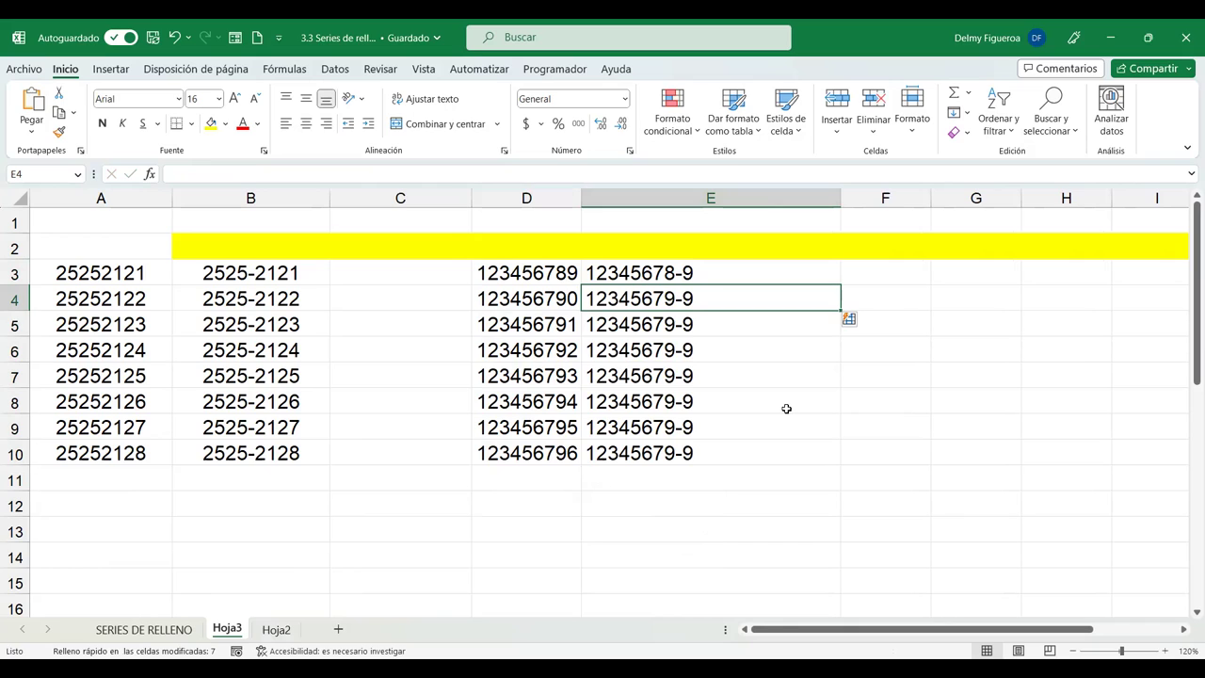
{"action": "left_click_drag", "start_coordinate": [720, 293], "coordinate": [713, 454]}
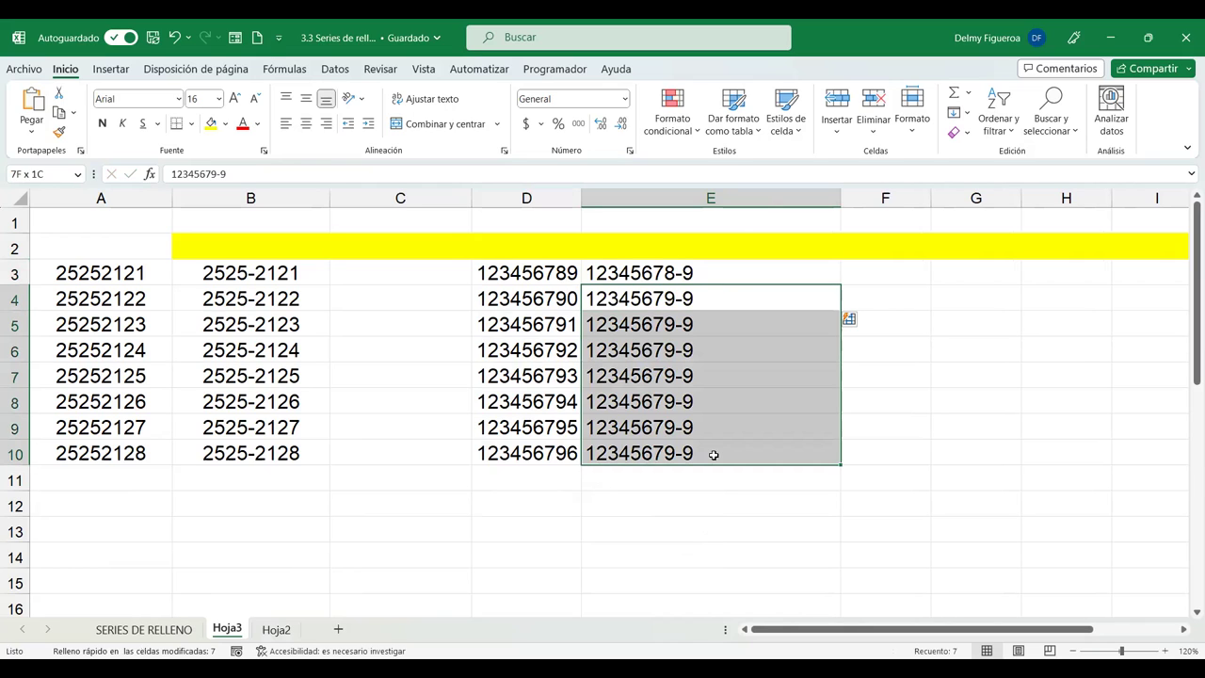
{"action": "key", "text": "Delete"}
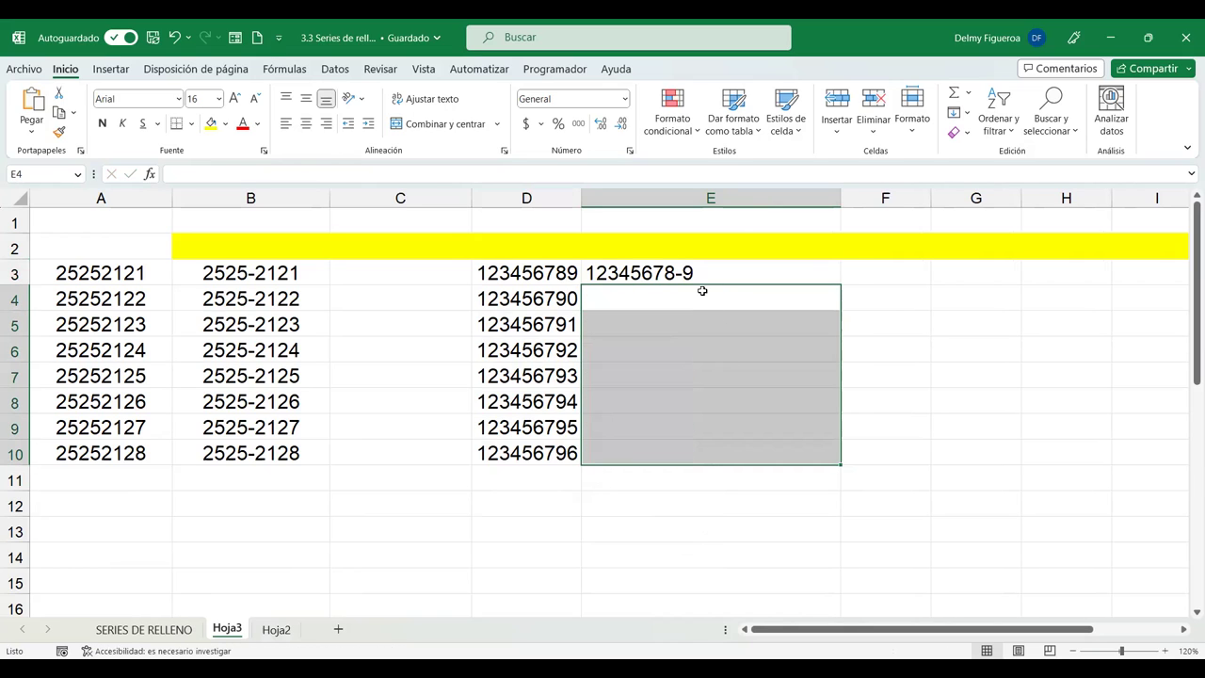
{"action": "left_click", "coordinate": [702, 291]}
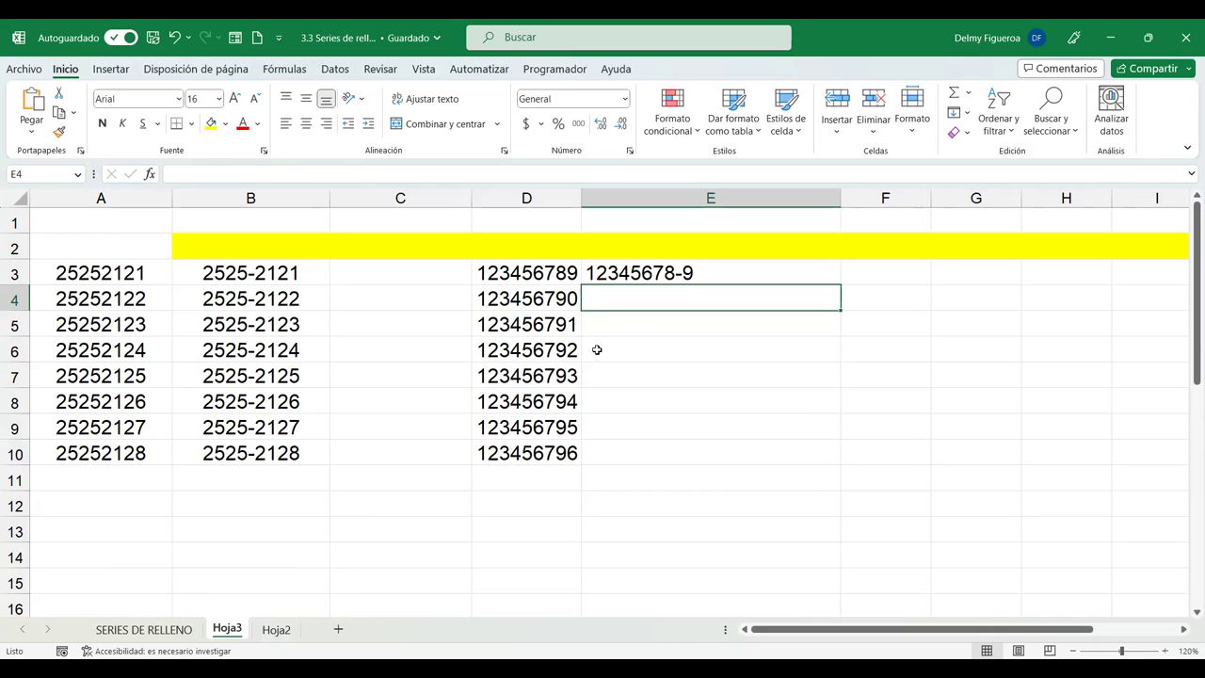
Check D3 and D4, then type 12345679-0 in E4 as a second example.
{"action": "left_click", "coordinate": [553, 273]}
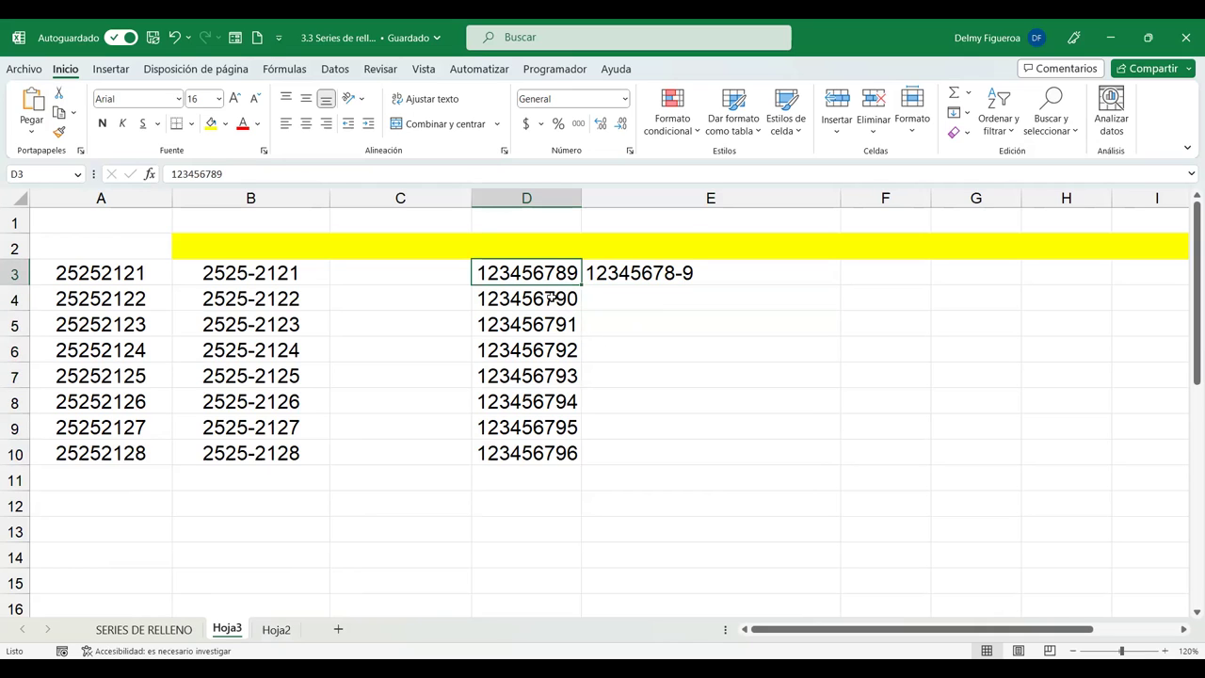
{"action": "left_click", "coordinate": [552, 298]}
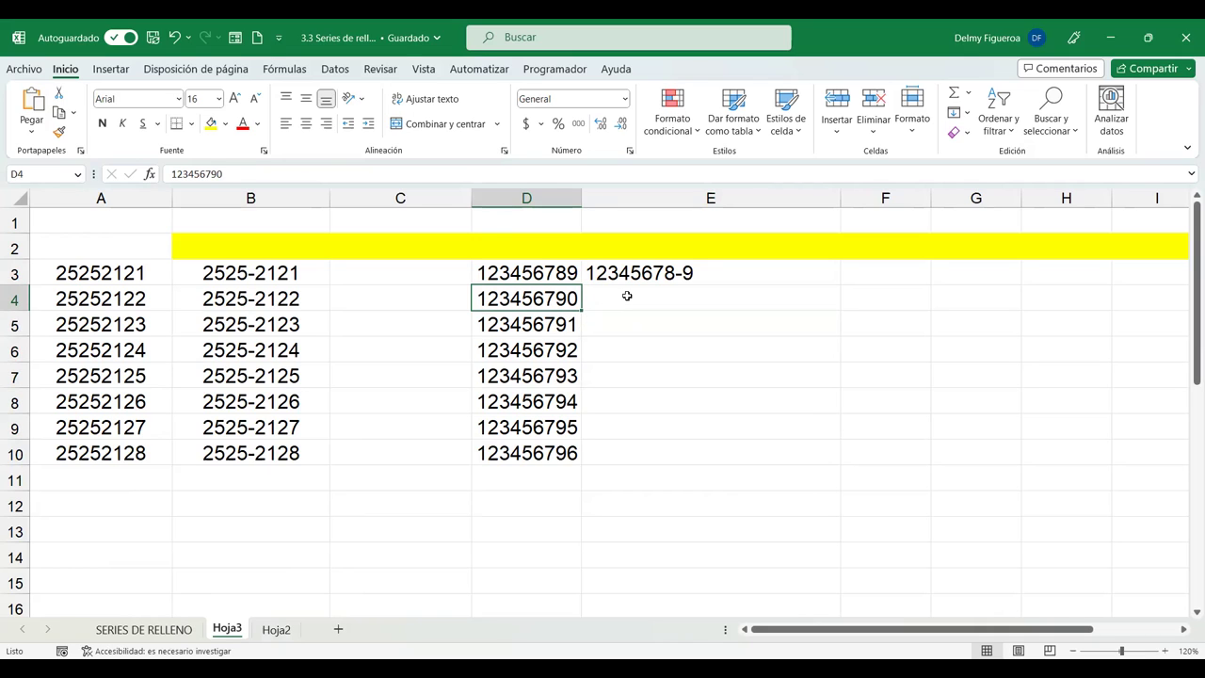
{"action": "left_click", "coordinate": [718, 303]}
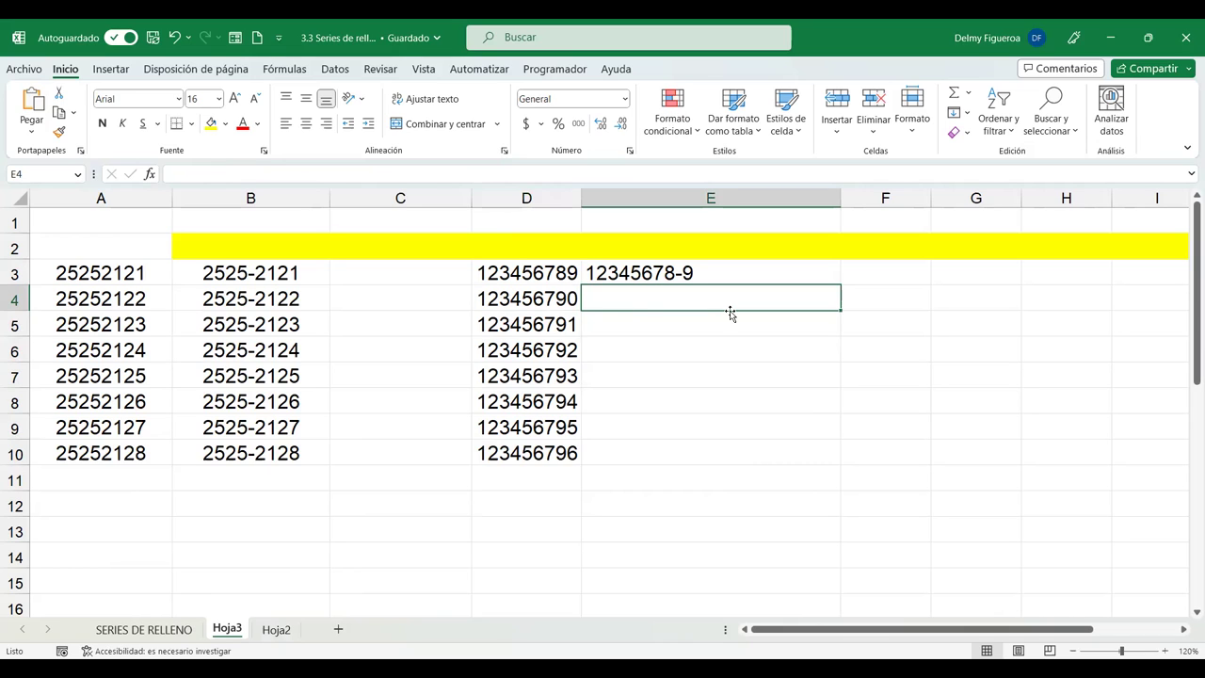
{"action": "type", "text": "1234567"}
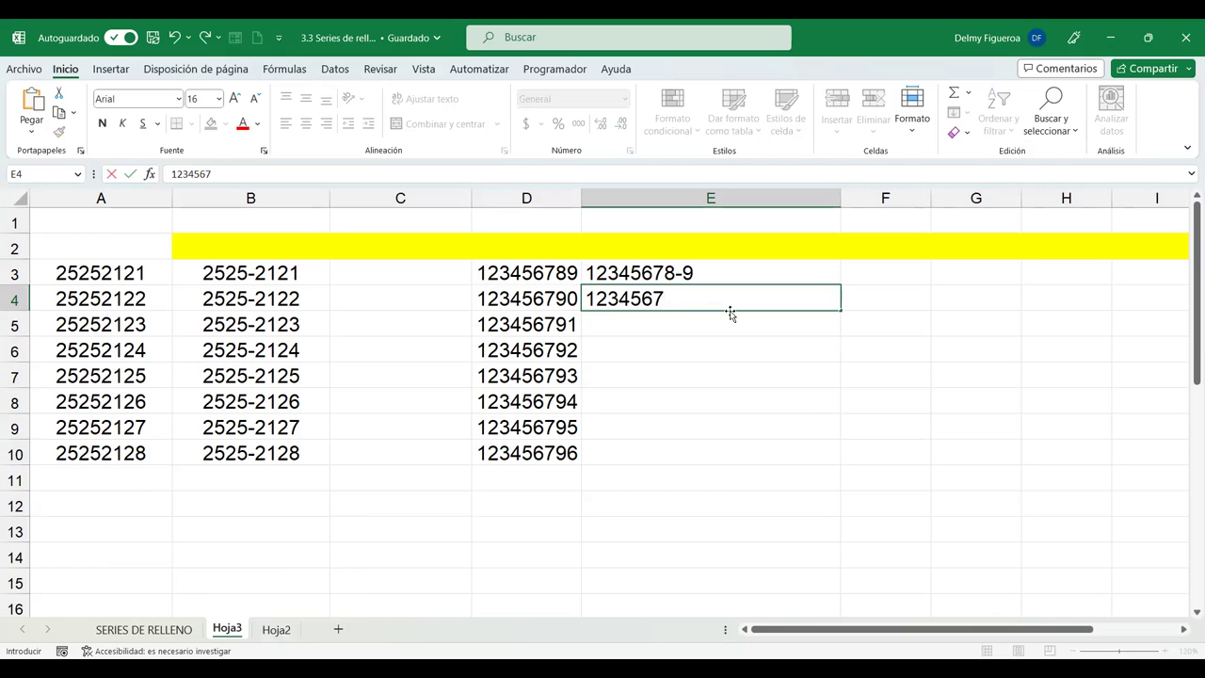
{"action": "type", "text": "9-0"}
{"action": "key", "text": "Return"}
Flash Fill E3:E10 via Inicio > Rellenar, retrying after dismissing an Excel message.
{"action": "left_click", "coordinate": [736, 274]}
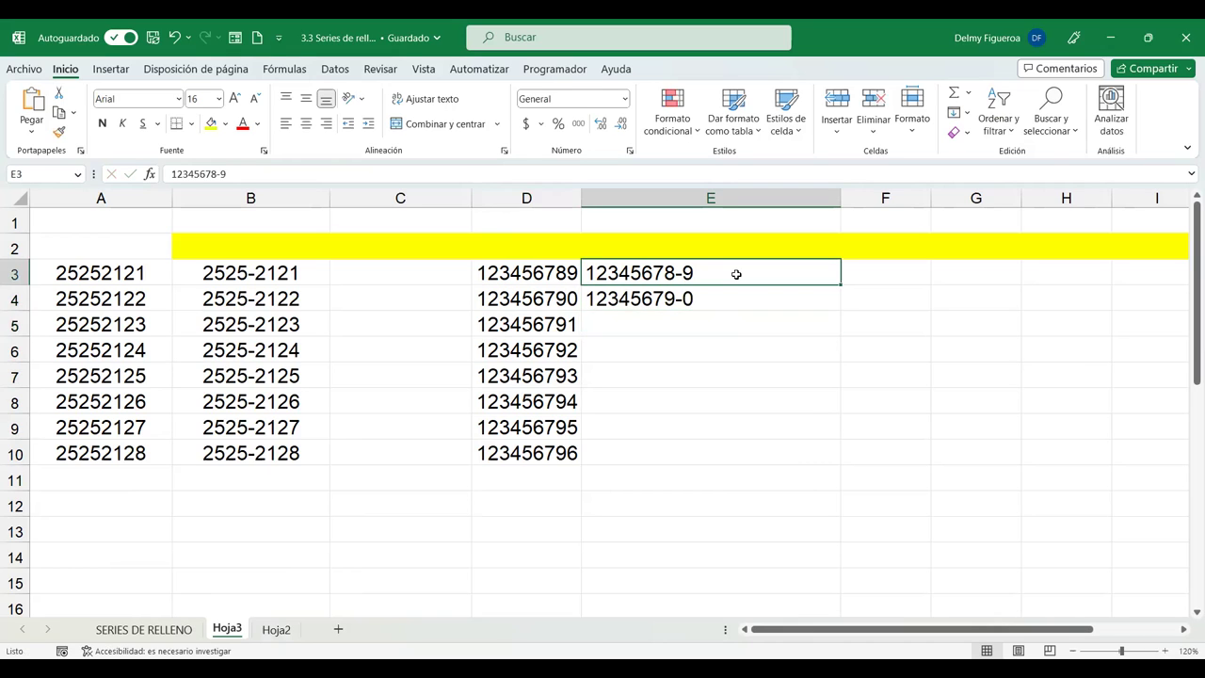
{"action": "left_click_drag", "start_coordinate": [736, 274], "coordinate": [740, 298]}
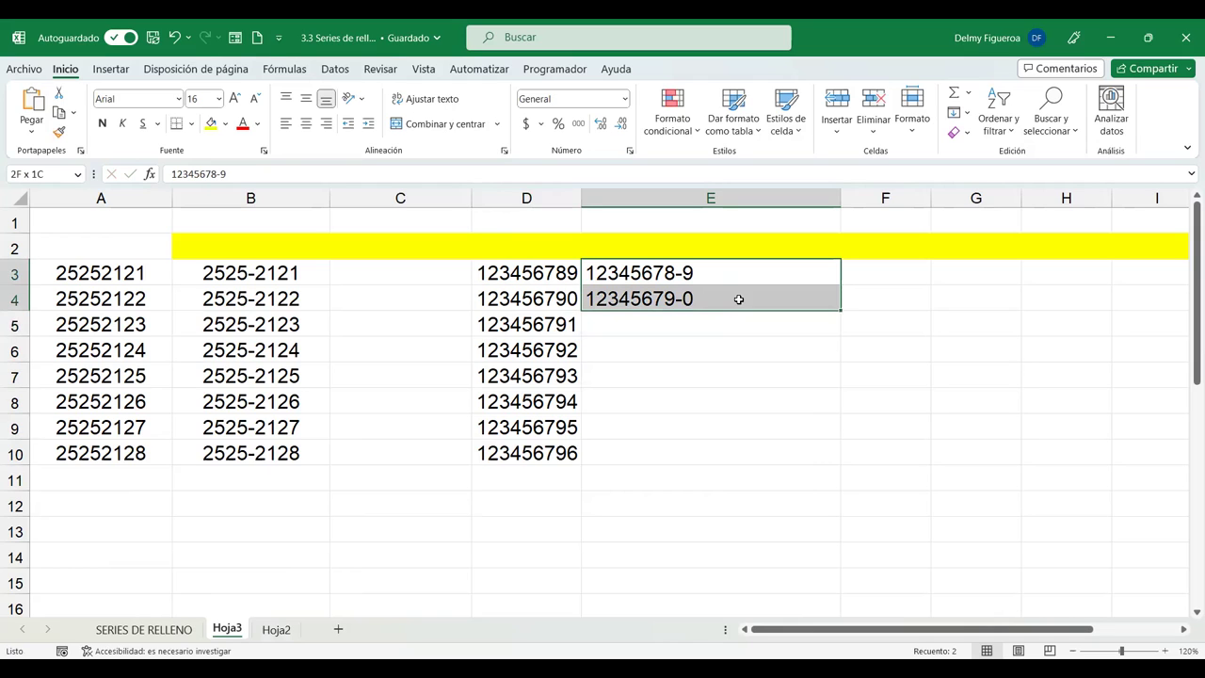
{"action": "left_click", "coordinate": [967, 114]}
{"action": "left_click", "coordinate": [1001, 293]}
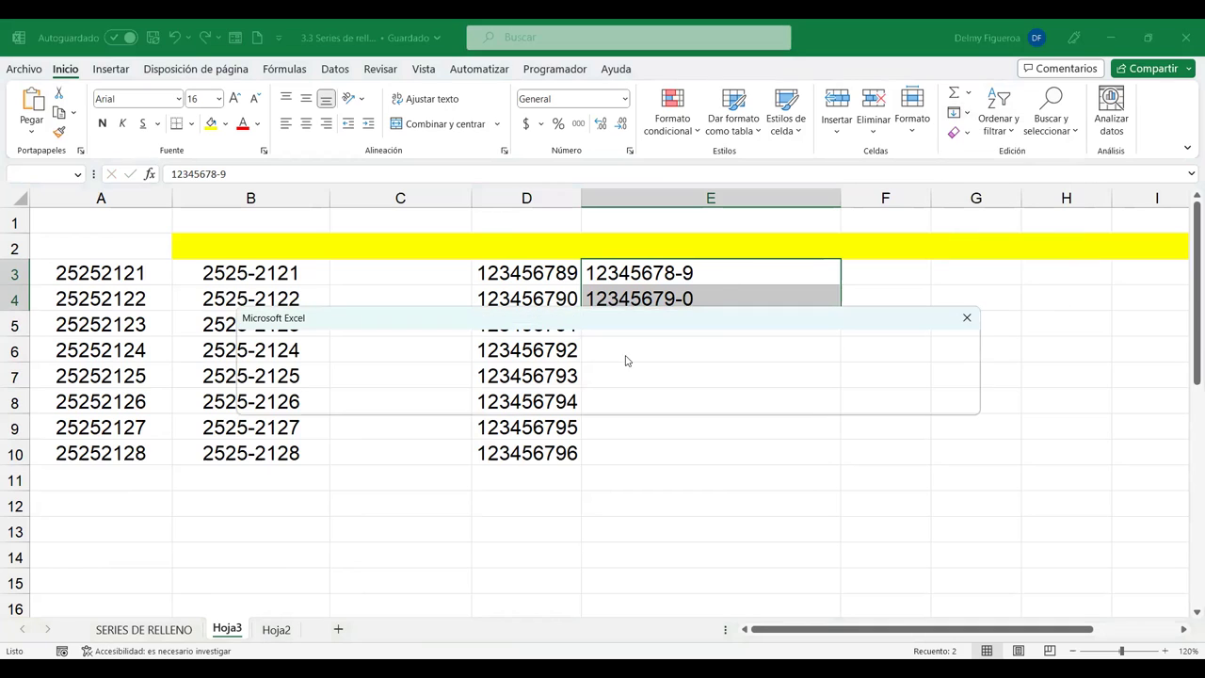
{"action": "left_click", "coordinate": [970, 320]}
{"action": "left_click_drag", "start_coordinate": [702, 273], "coordinate": [697, 454]}
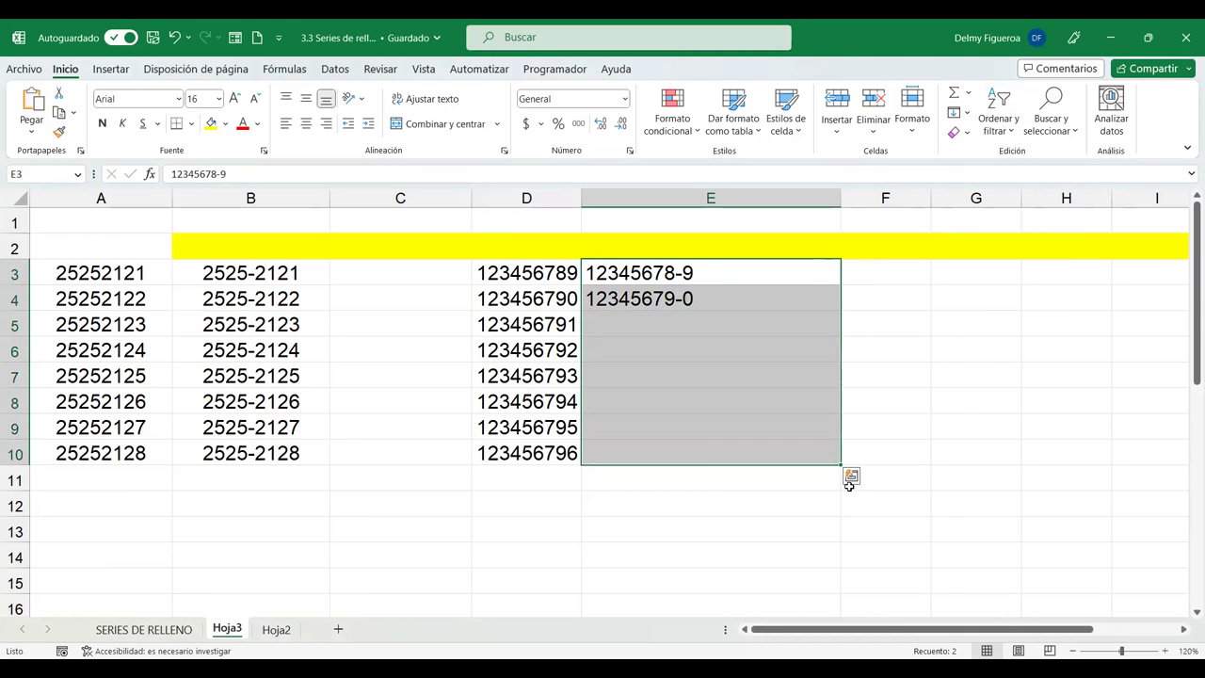
{"action": "left_click", "coordinate": [960, 112]}
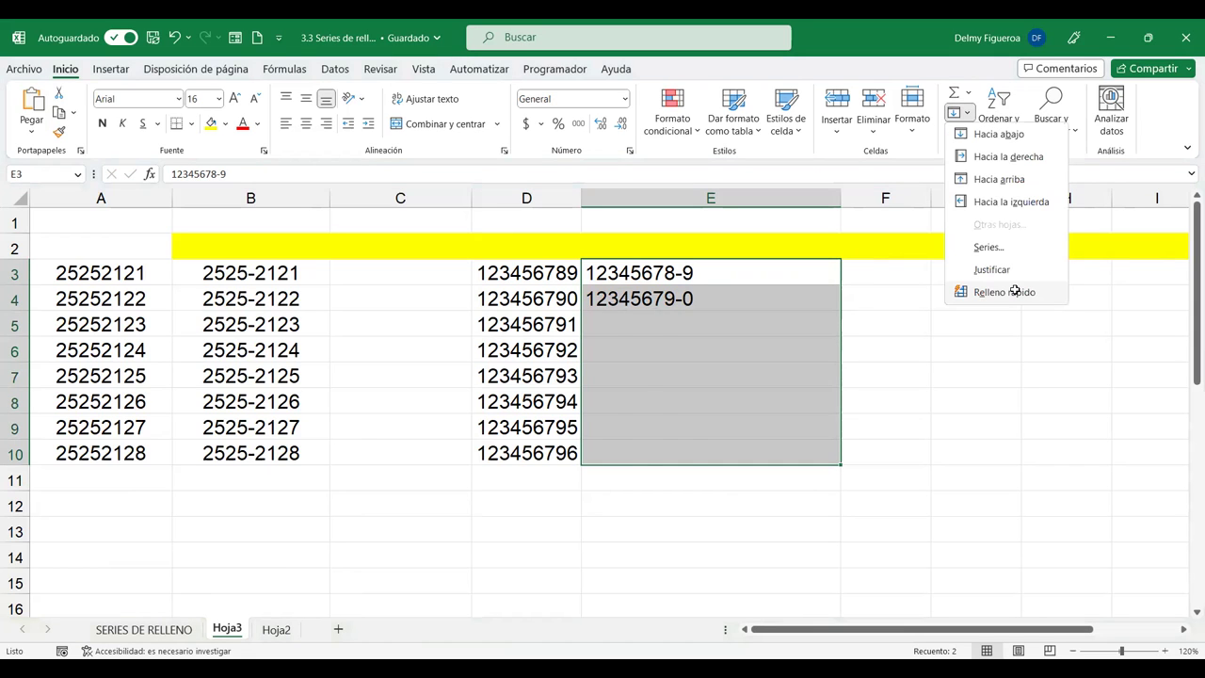
{"action": "left_click", "coordinate": [1004, 292]}
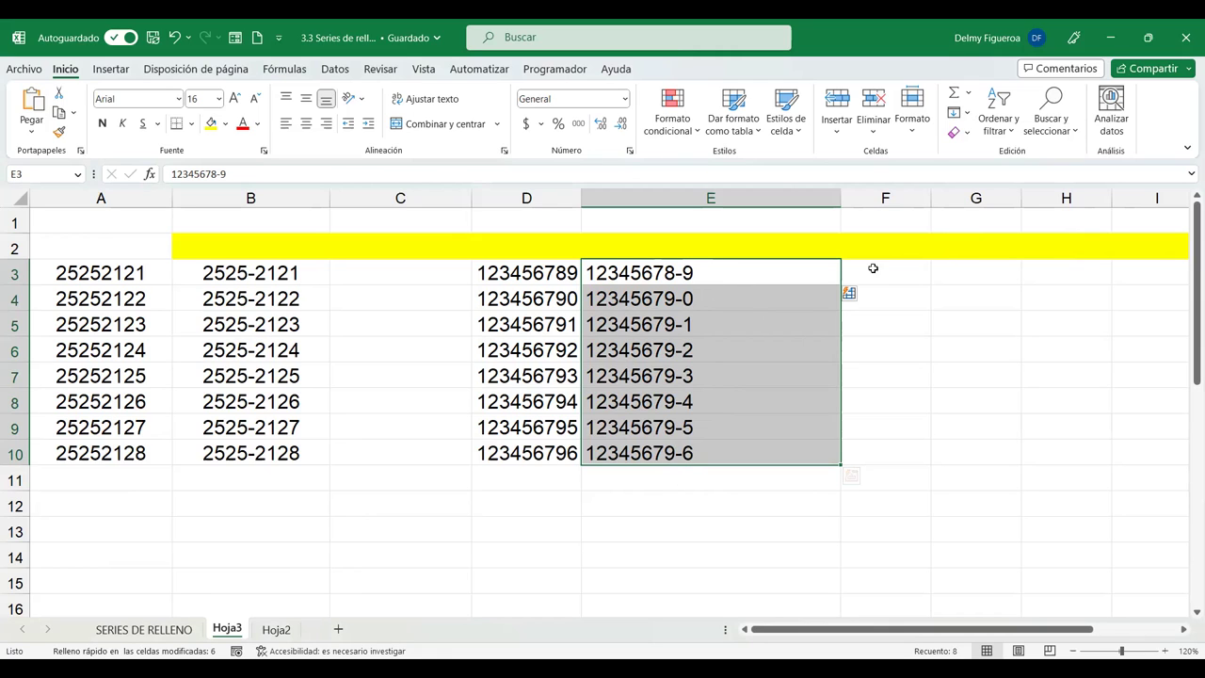
{"action": "left_click", "coordinate": [909, 272]}
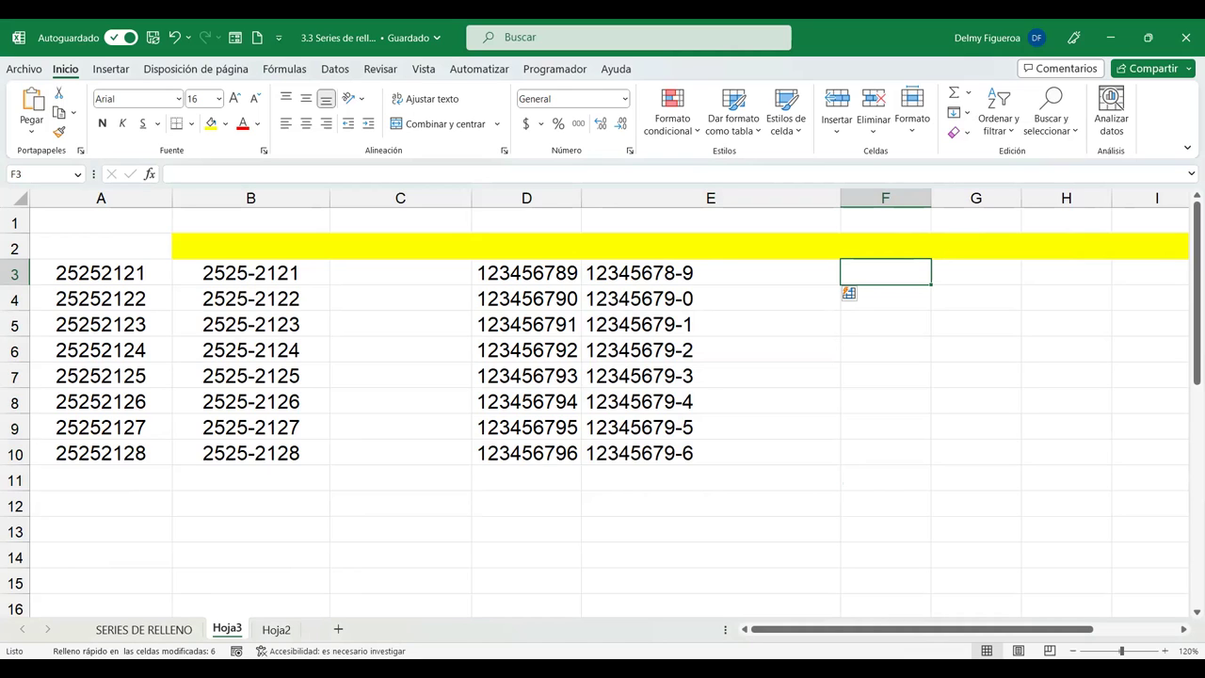
{"action": "key", "text": "alt+Tab"}
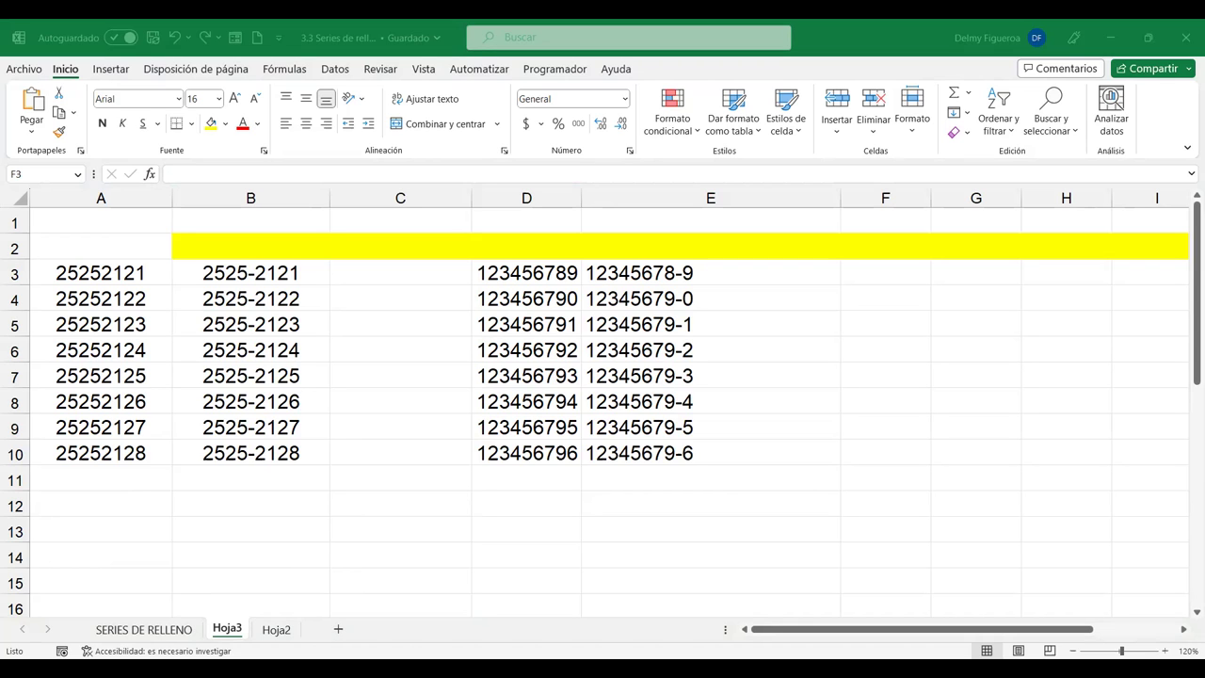
Browse SERIES DE RELLENO and Hoja3, then open Hoja2 and select the first name in B2.
{"action": "left_click", "coordinate": [143, 629]}
{"action": "scroll", "coordinate": [278, 441], "scroll_direction": "down", "scroll_amount": 6}
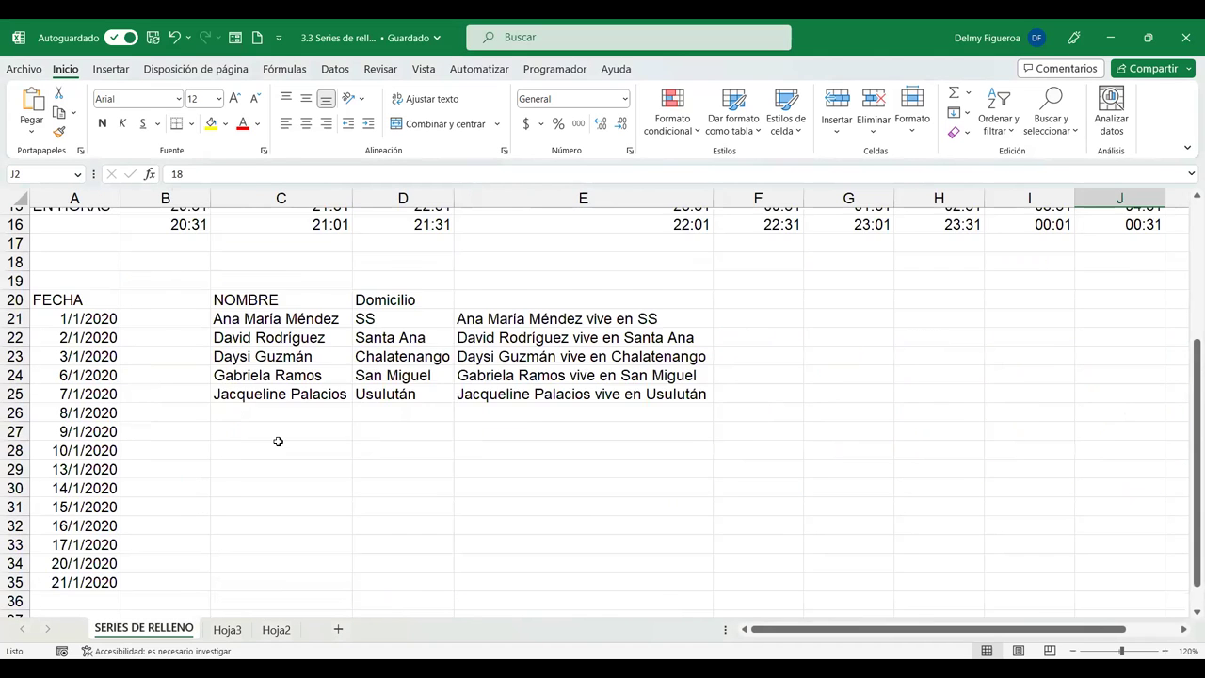
{"action": "left_click", "coordinate": [227, 629]}
{"action": "left_click", "coordinate": [275, 629]}
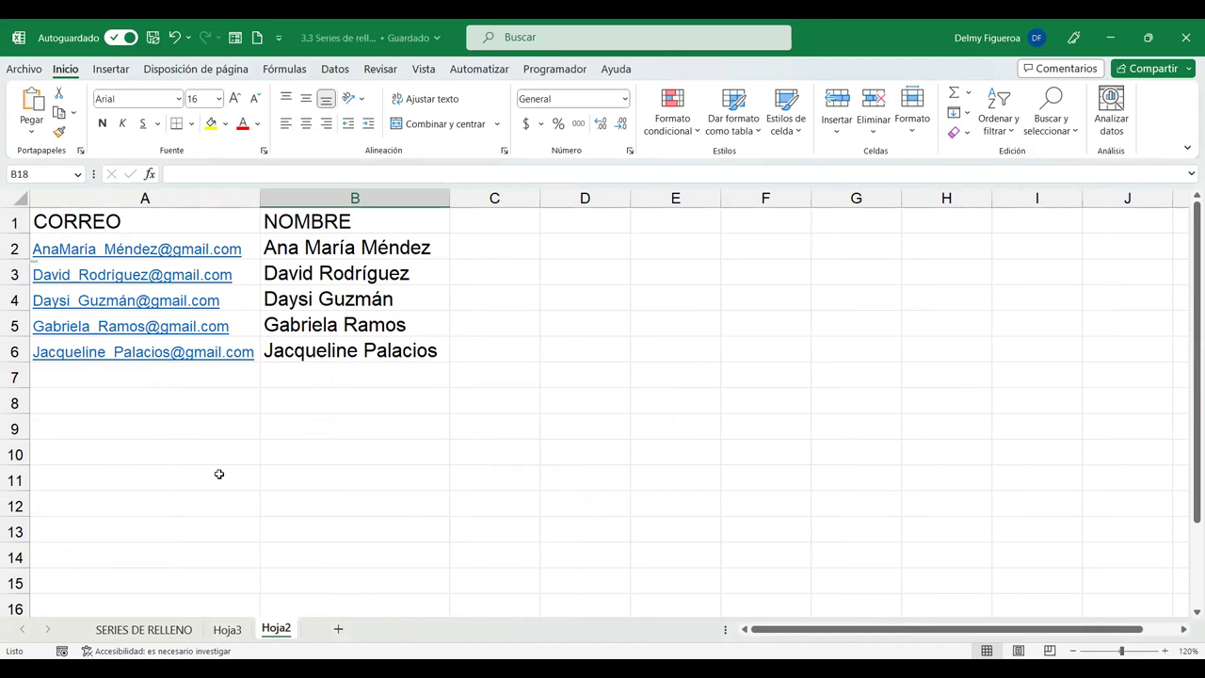
{"action": "left_click", "coordinate": [486, 246]}
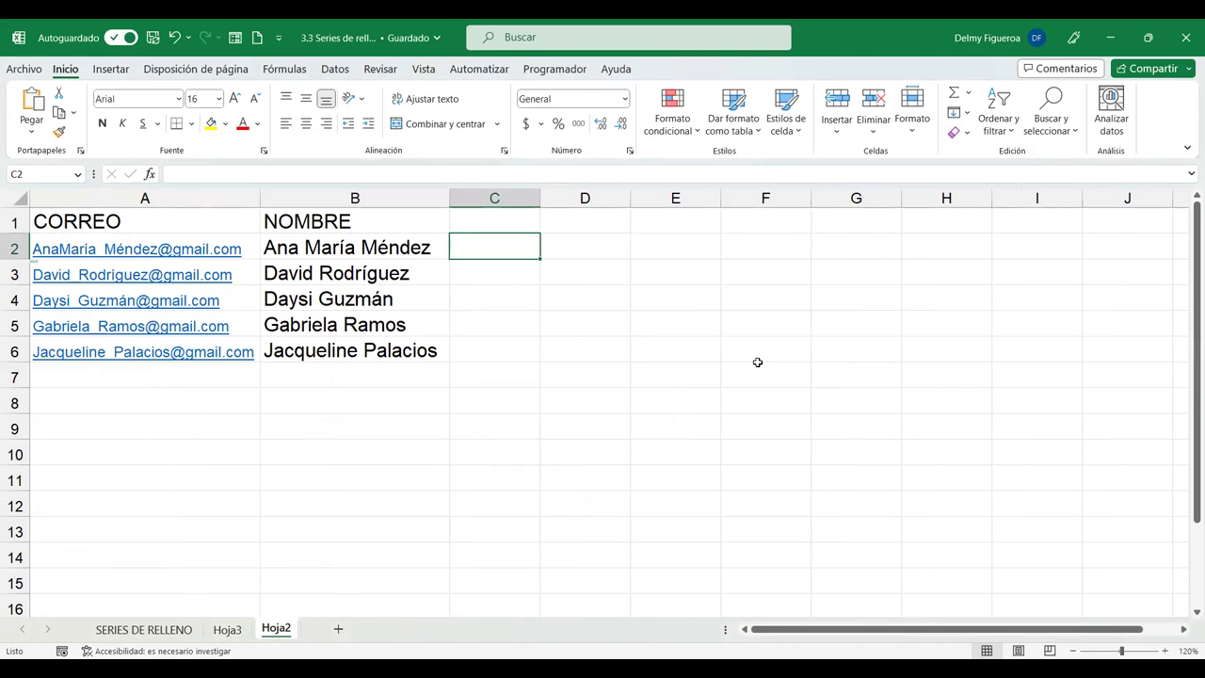
{"action": "left_click", "coordinate": [382, 247]}
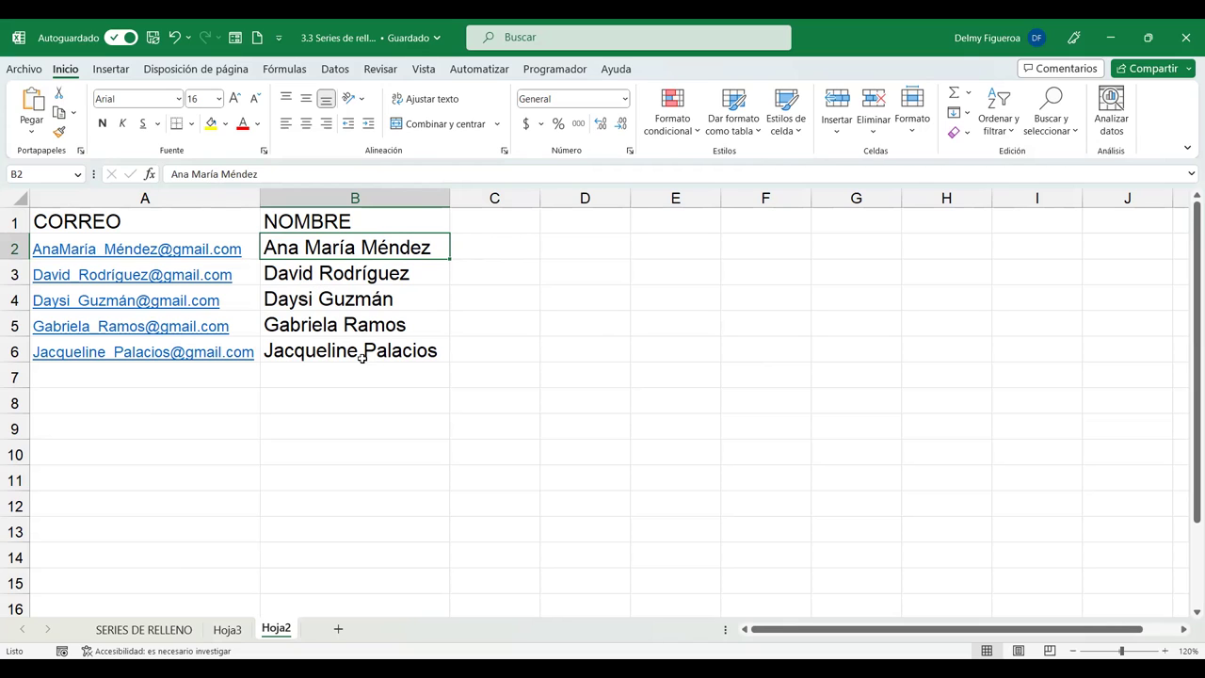
Type a sample e-mail address in C2, Flash Fill, then delete the generated addresses in C2:C7.
{"action": "left_click", "coordinate": [502, 247]}
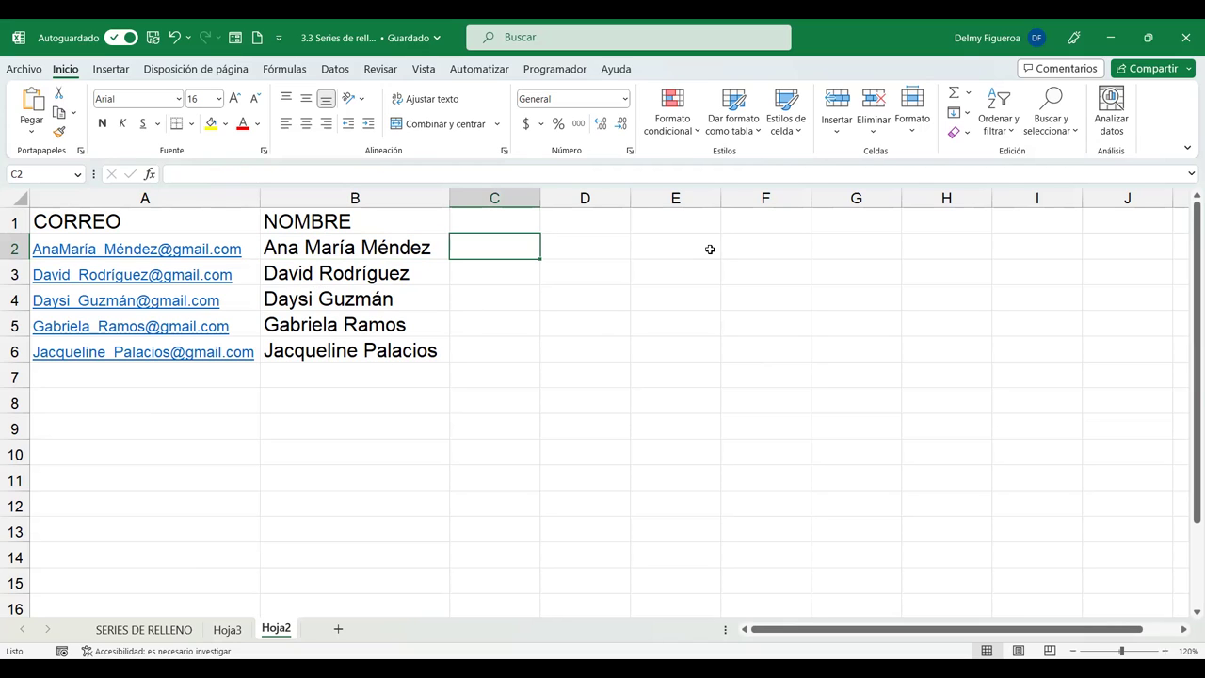
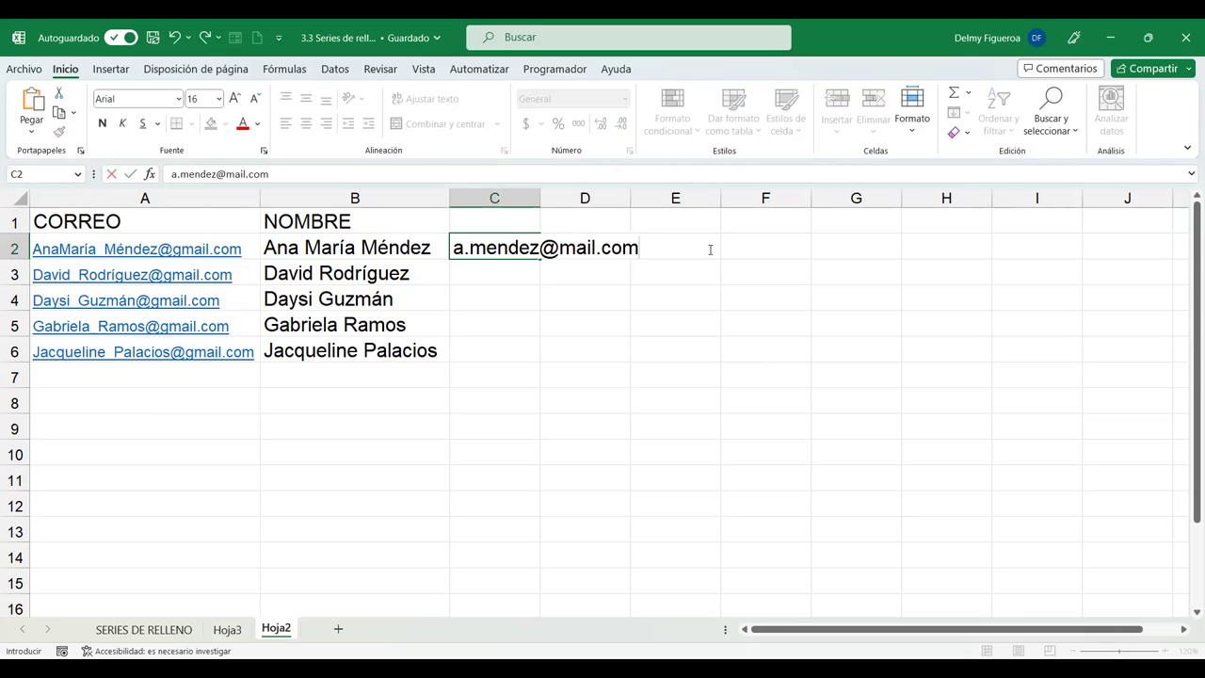
{"action": "key", "text": "Return"}
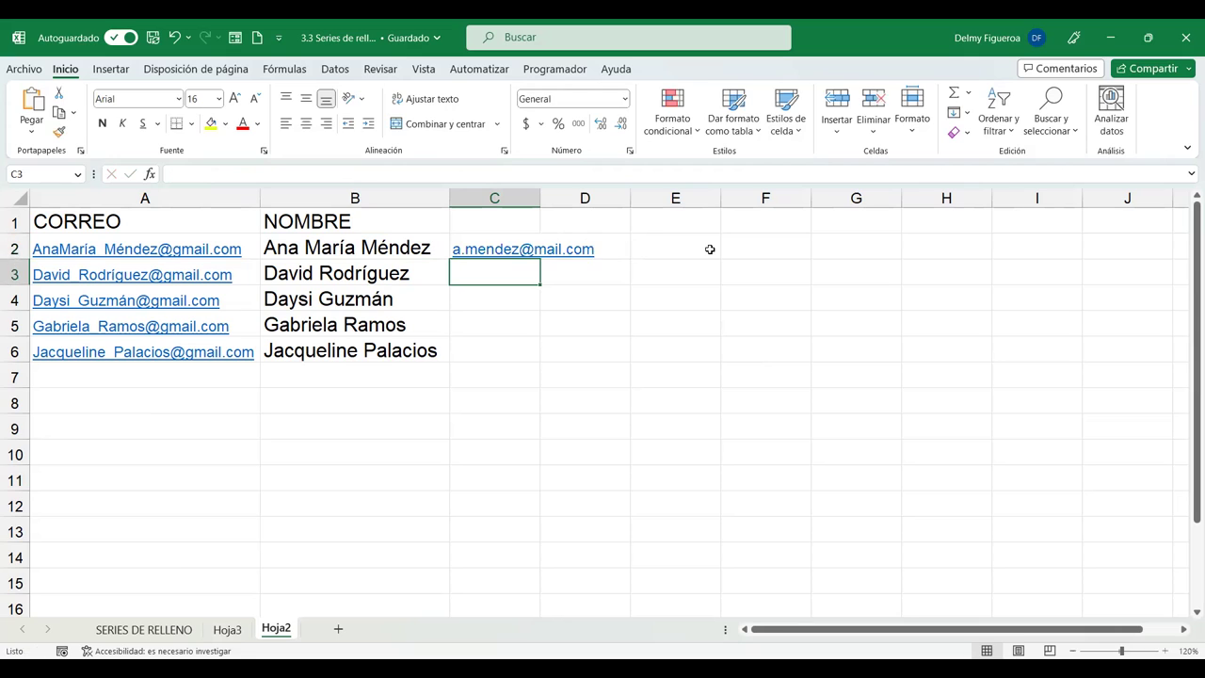
{"action": "key", "text": "ctrl+e"}
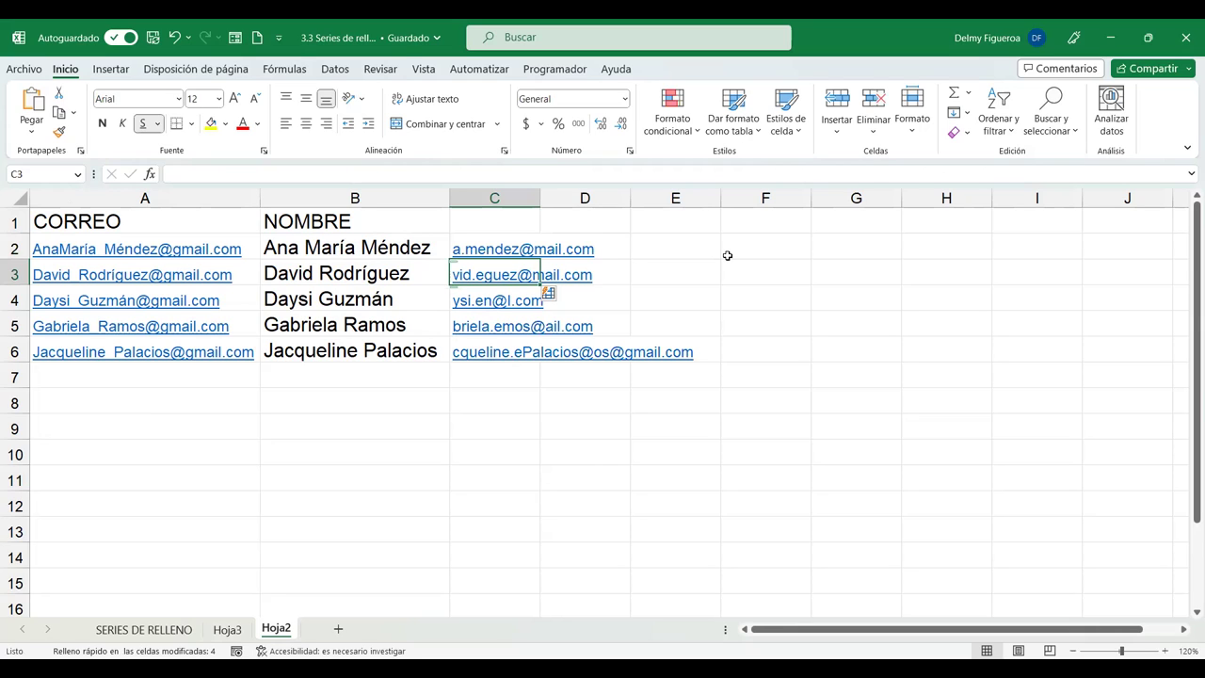
{"action": "key", "text": "Up"}
{"action": "key", "text": "shift+Down"}
{"action": "key", "text": "shift+Down"}
{"action": "key", "text": "shift+Down"}
{"action": "key", "text": "shift+Down"}
{"action": "key", "text": "shift+Down"}
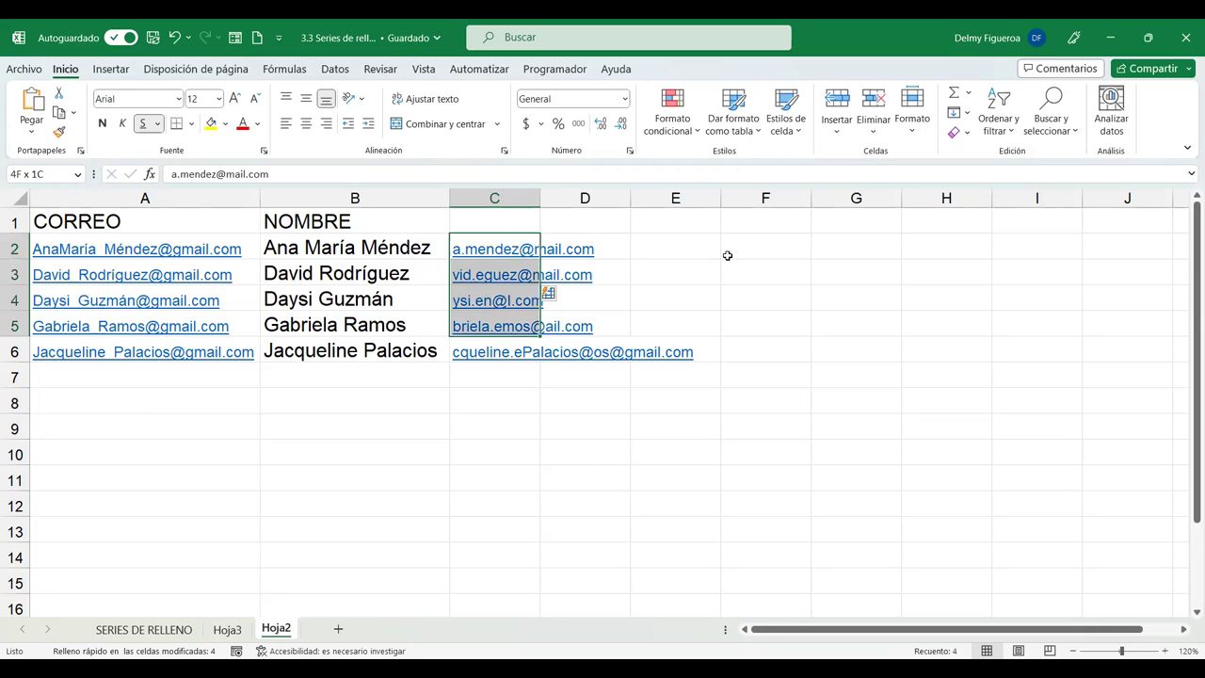
{"action": "key", "text": "Delete"}
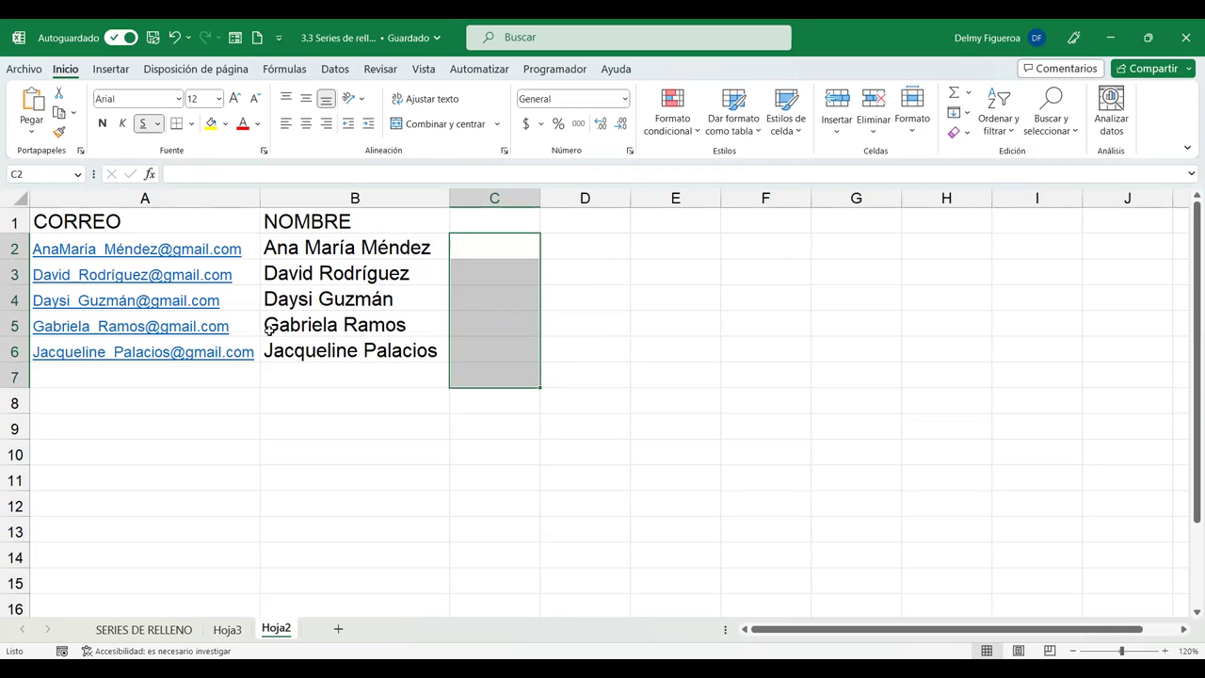
Delete the middle name from the name in B2 via the formula bar.
{"action": "left_click", "coordinate": [339, 249]}
{"action": "left_click", "coordinate": [394, 173]}
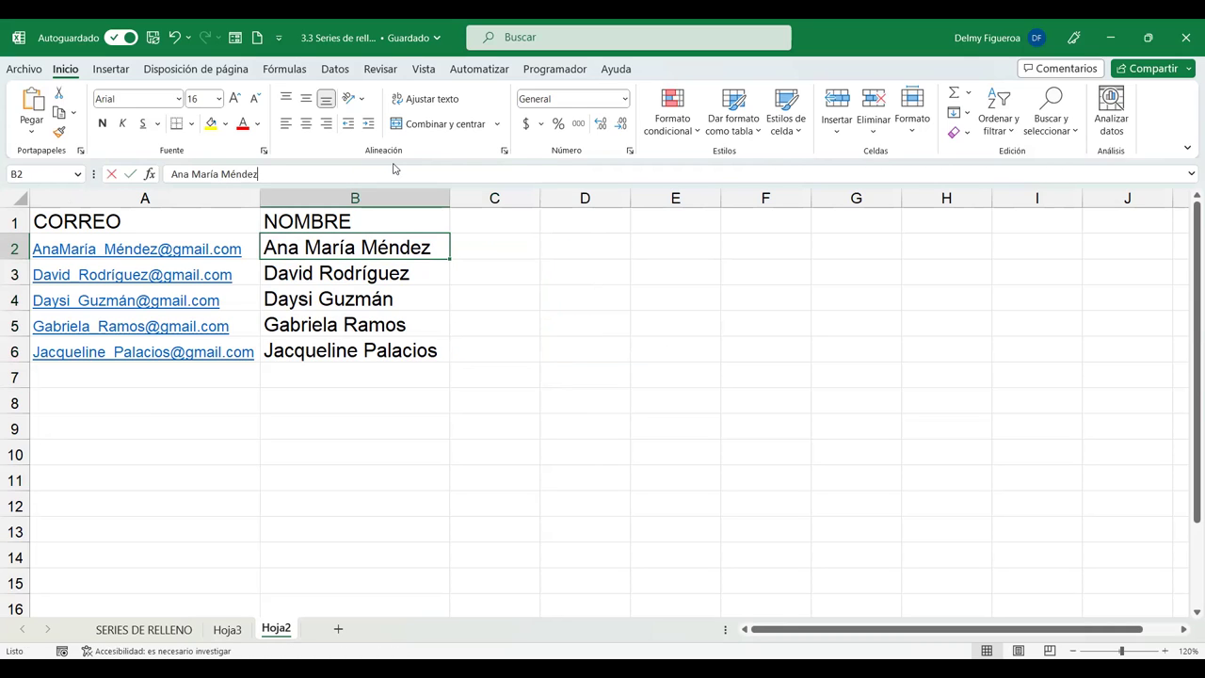
{"action": "key", "text": "Left"}
{"action": "key", "text": "Left"}
{"action": "key", "text": "Left"}
{"action": "key", "text": "Left"}
{"action": "key", "text": "Left"}
{"action": "key", "text": "Left"}
{"action": "key", "text": "Left"}
{"action": "key", "text": "shift+Left"}
{"action": "key", "text": "shift+Left"}
{"action": "key", "text": "shift+Left"}
{"action": "key", "text": "shift+Left"}
{"action": "key", "text": "shift+Left"}
{"action": "key", "text": "shift+Left"}
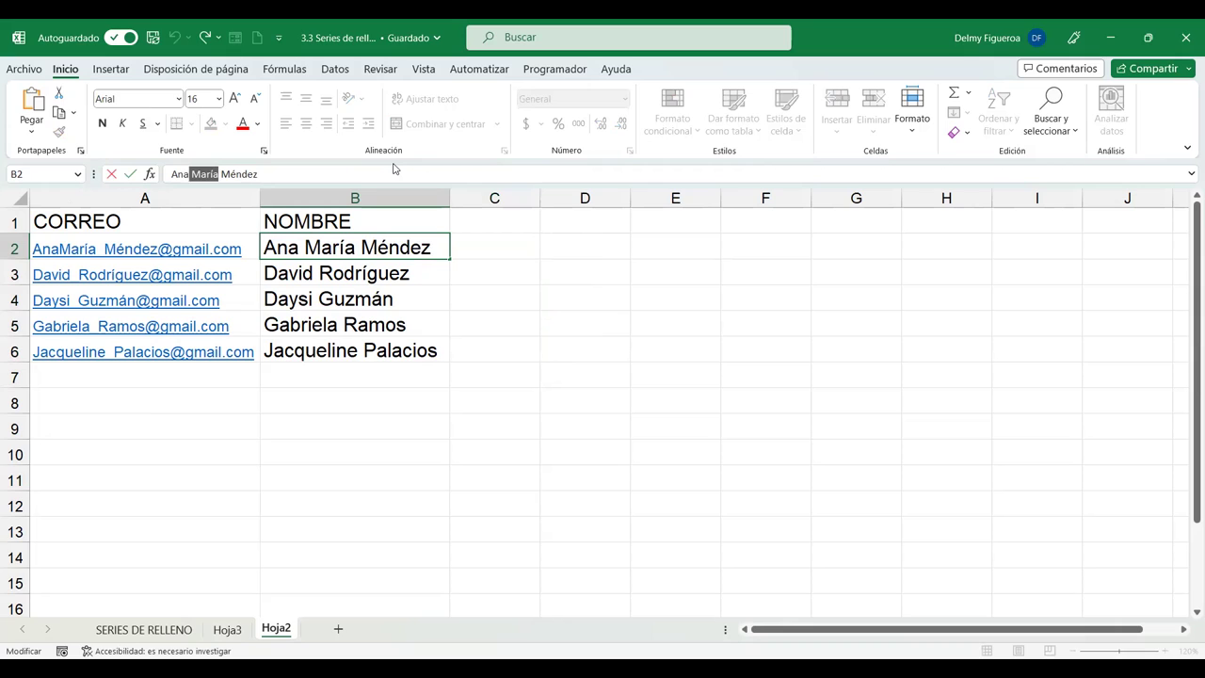
{"action": "key", "text": "BackSpace"}
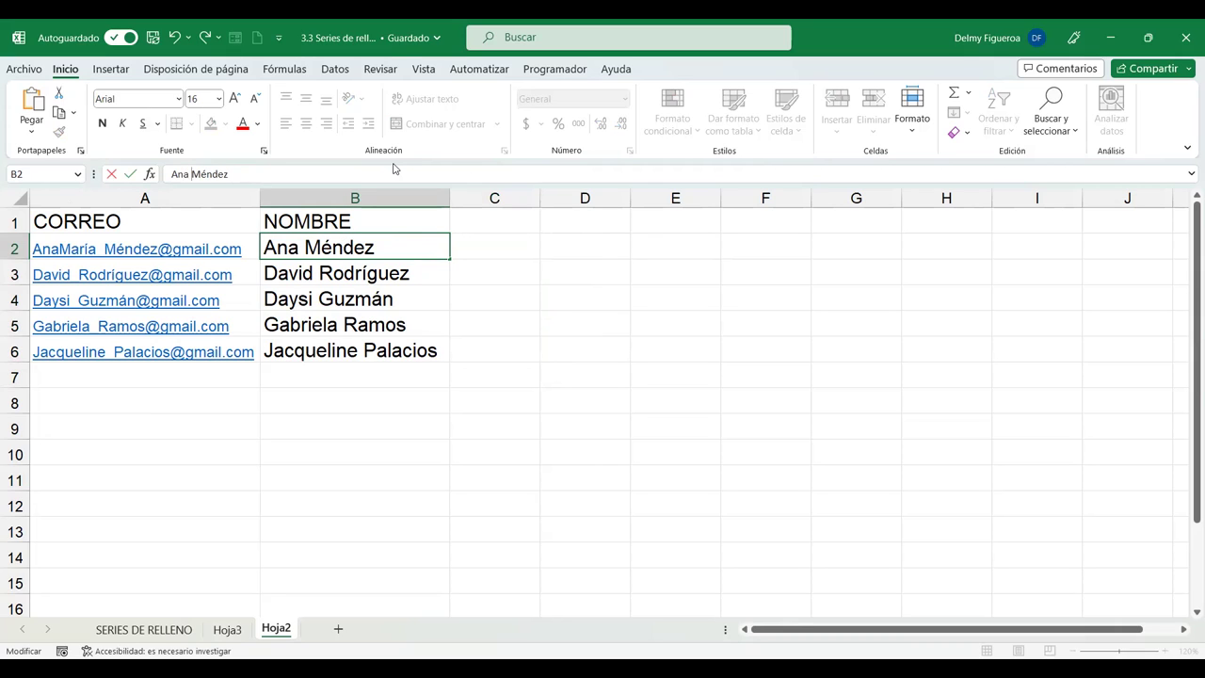
Confirm the shortened B2 name, type a sample e-mail address in C2 and Flash Fill C3:C6.
{"action": "key", "text": "Return"}
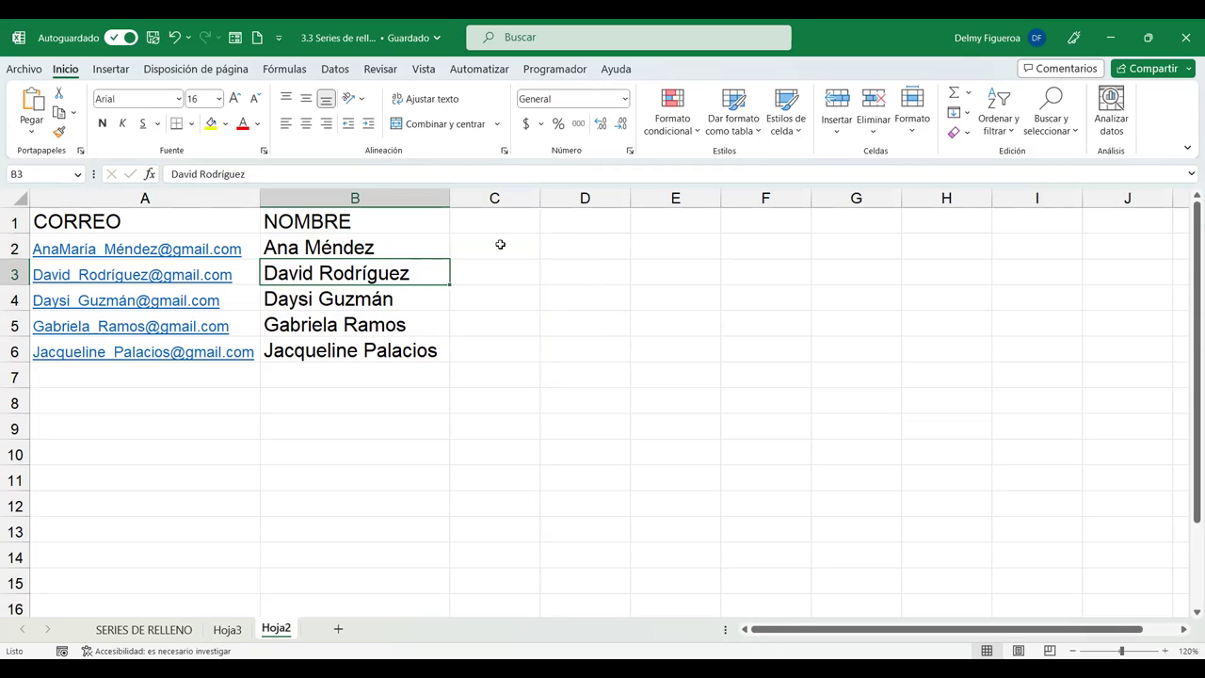
{"action": "left_click", "coordinate": [500, 244]}
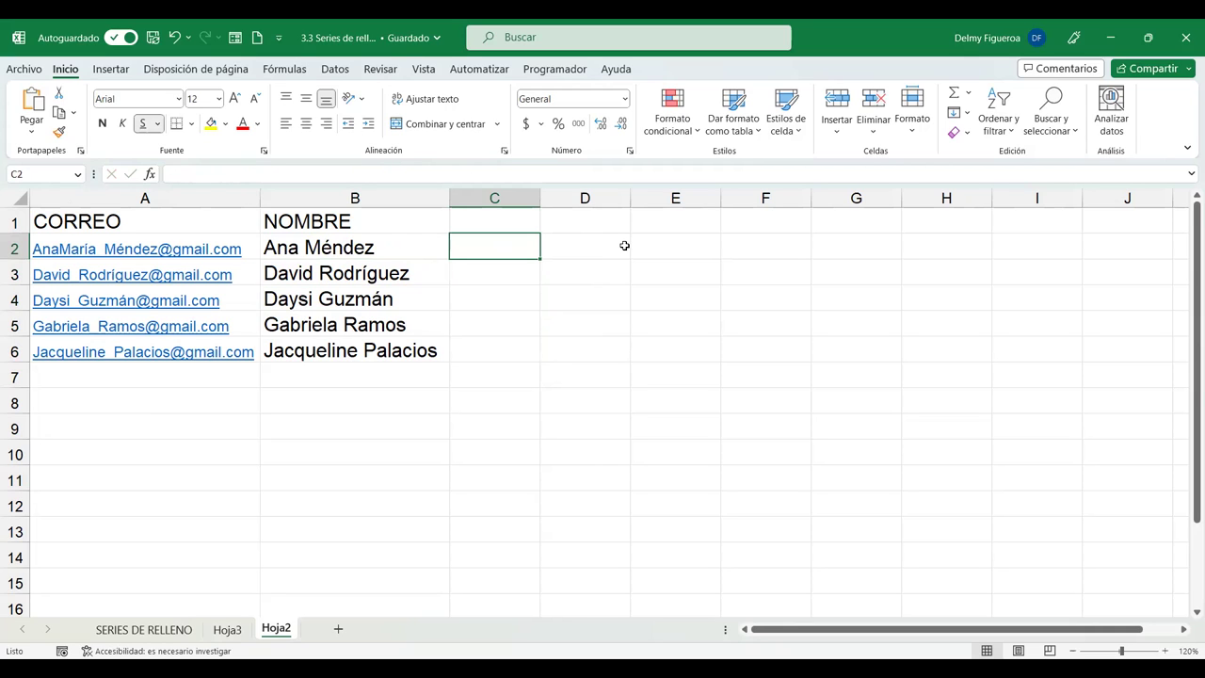
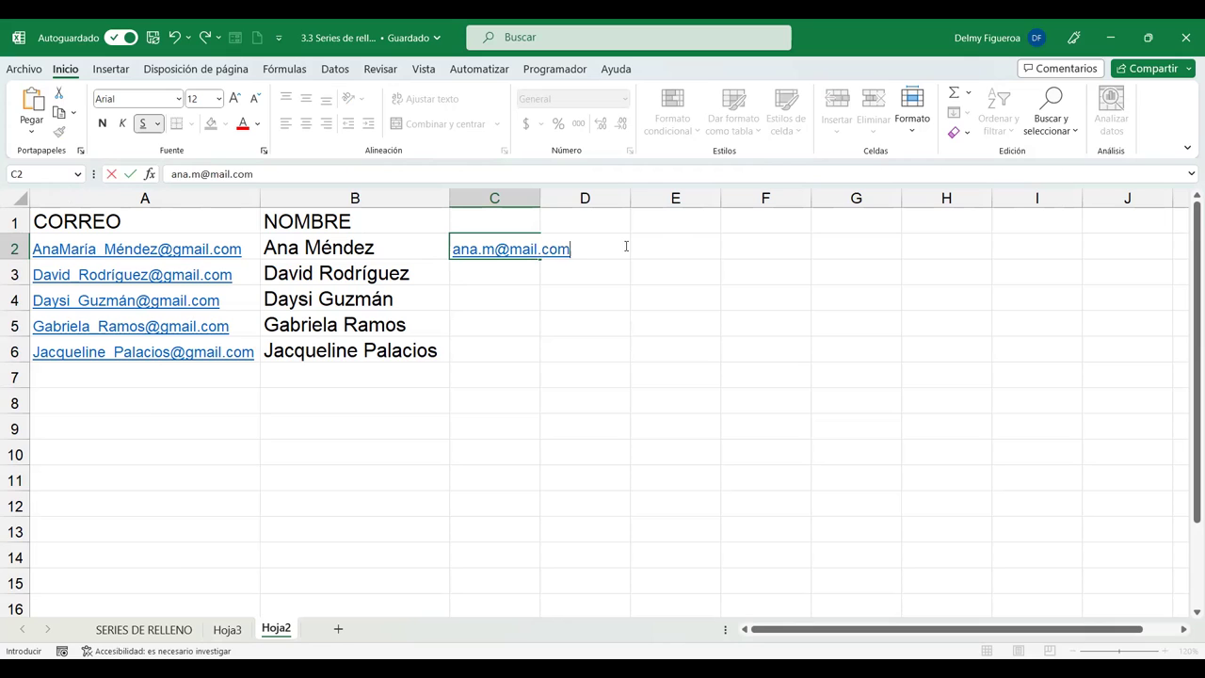
{"action": "key", "text": "Return"}
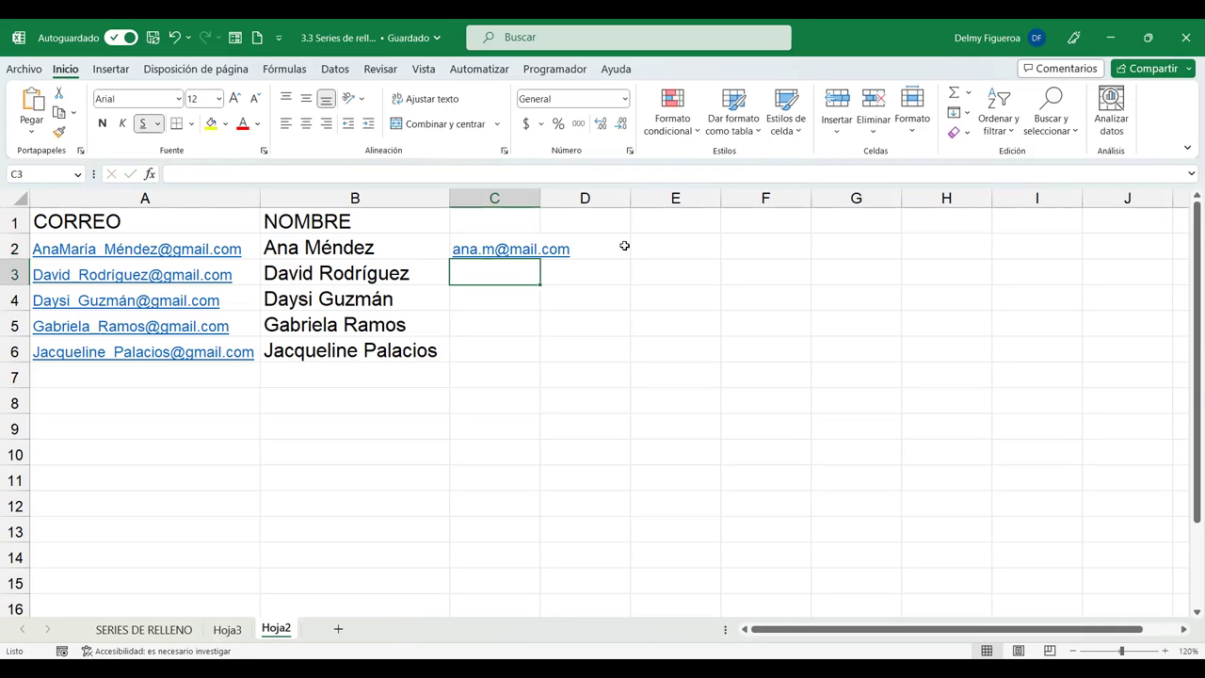
{"action": "key", "text": "ctrl+e"}
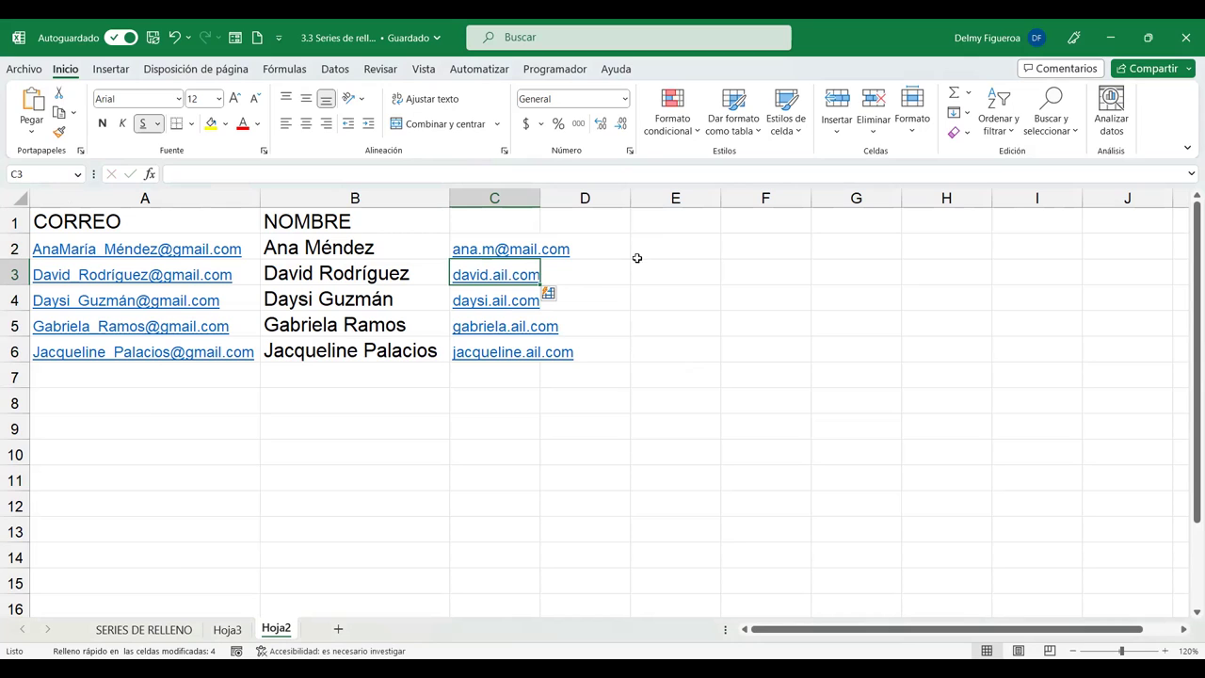
AutoFit column C to show the full e-mail addresses, then select the names in B2:B6.
{"action": "double_click", "coordinate": [539, 197]}
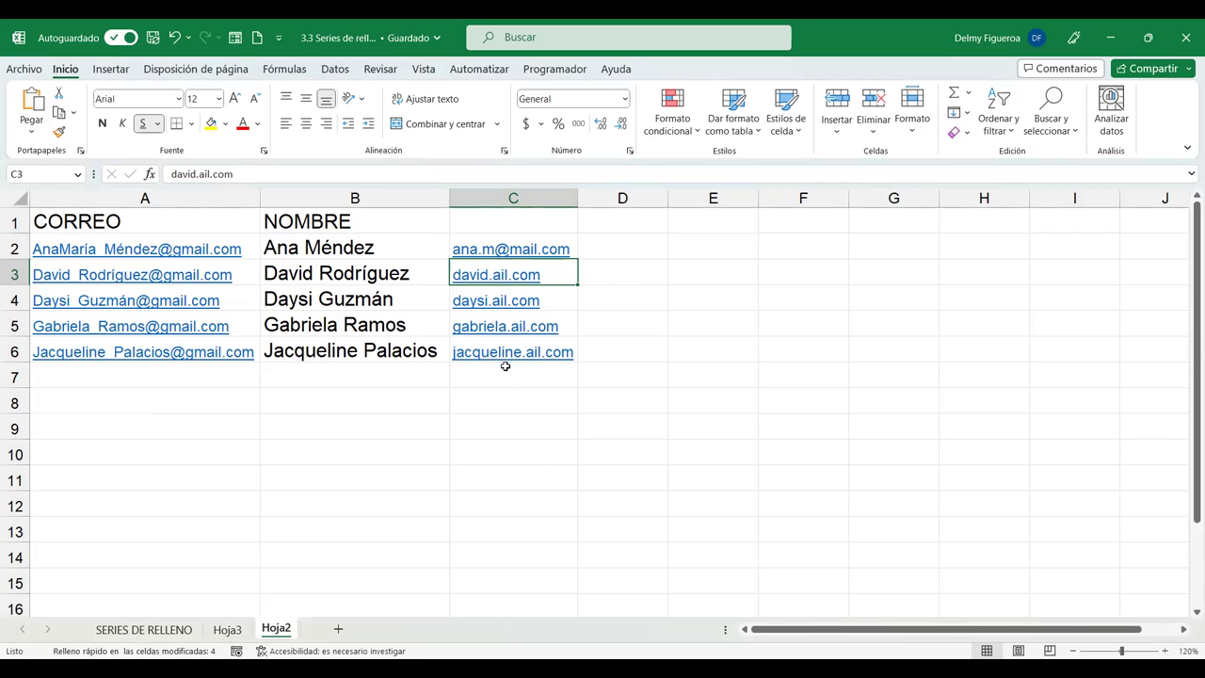
{"action": "left_click_drag", "start_coordinate": [403, 251], "coordinate": [402, 356]}
Paste the five names from B2:B6 into E2:E6 and AutoFit column E to fit them.
{"action": "key", "text": "ctrl+c"}
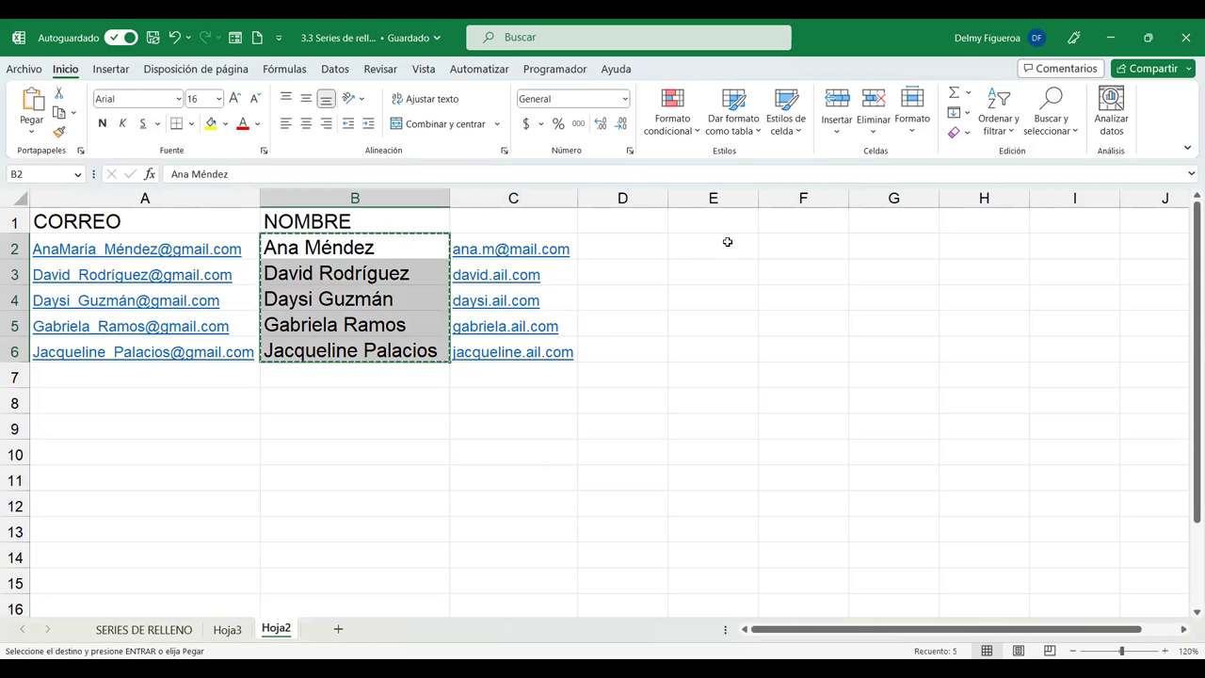
{"action": "left_click", "coordinate": [731, 249]}
{"action": "key", "text": "ctrl+v"}
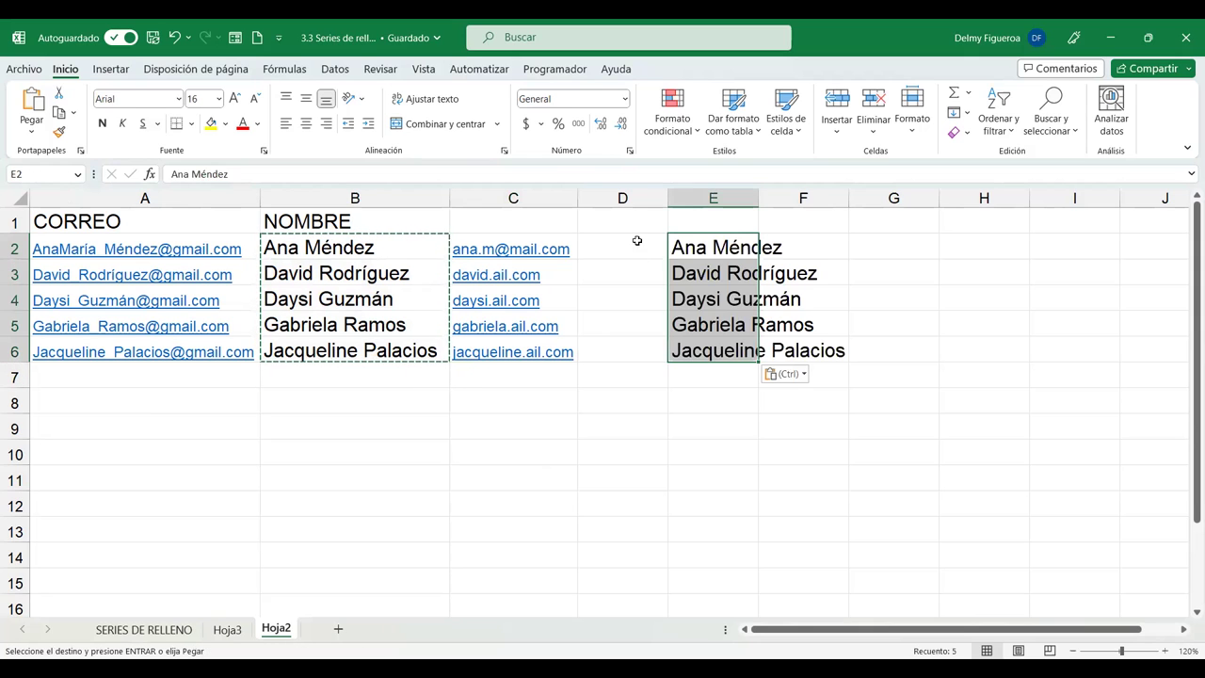
{"action": "double_click", "coordinate": [759, 197]}
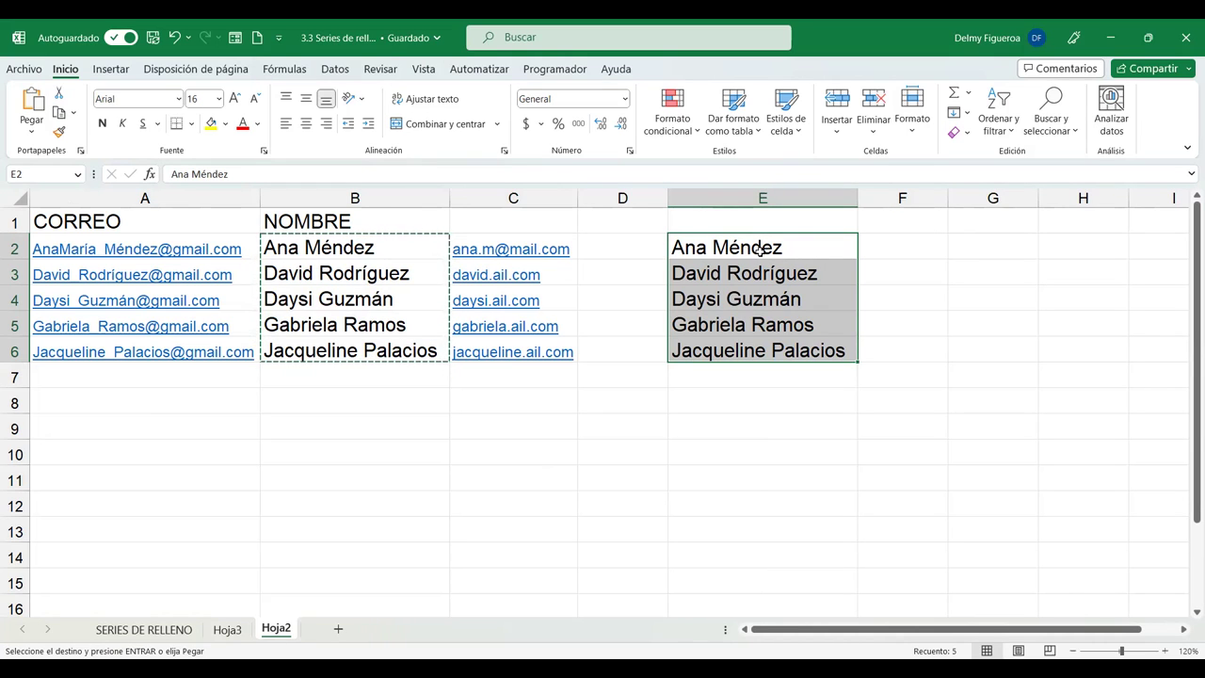
{"action": "left_click", "coordinate": [936, 247]}
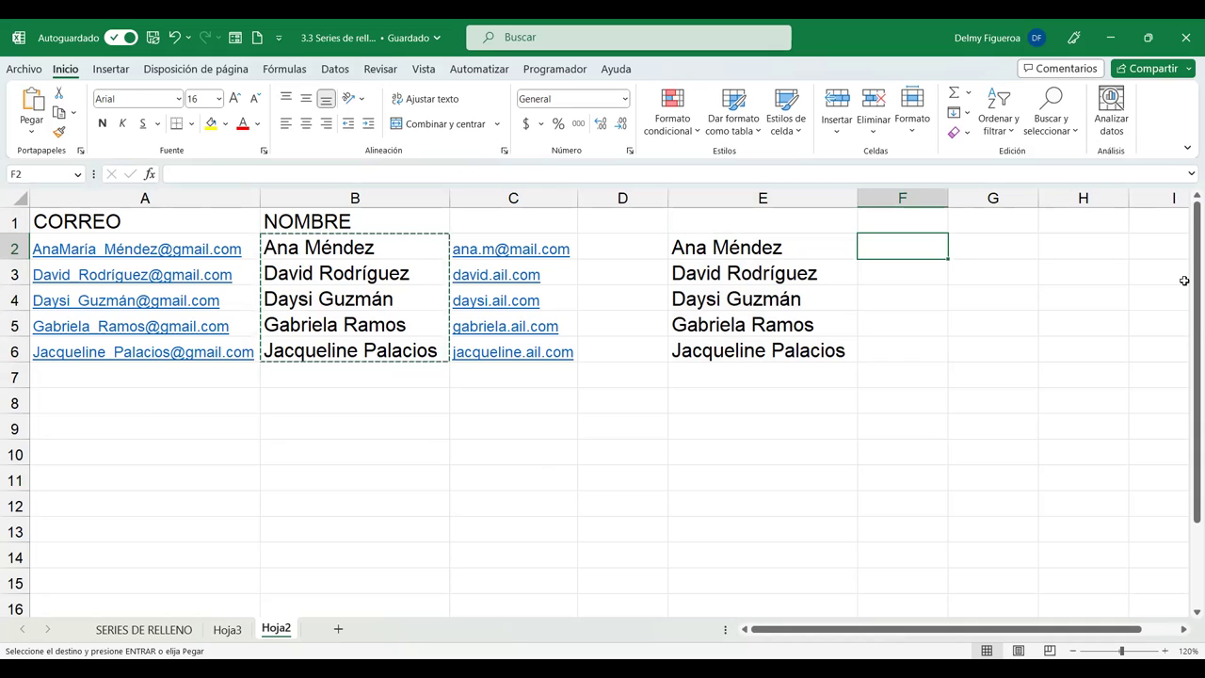
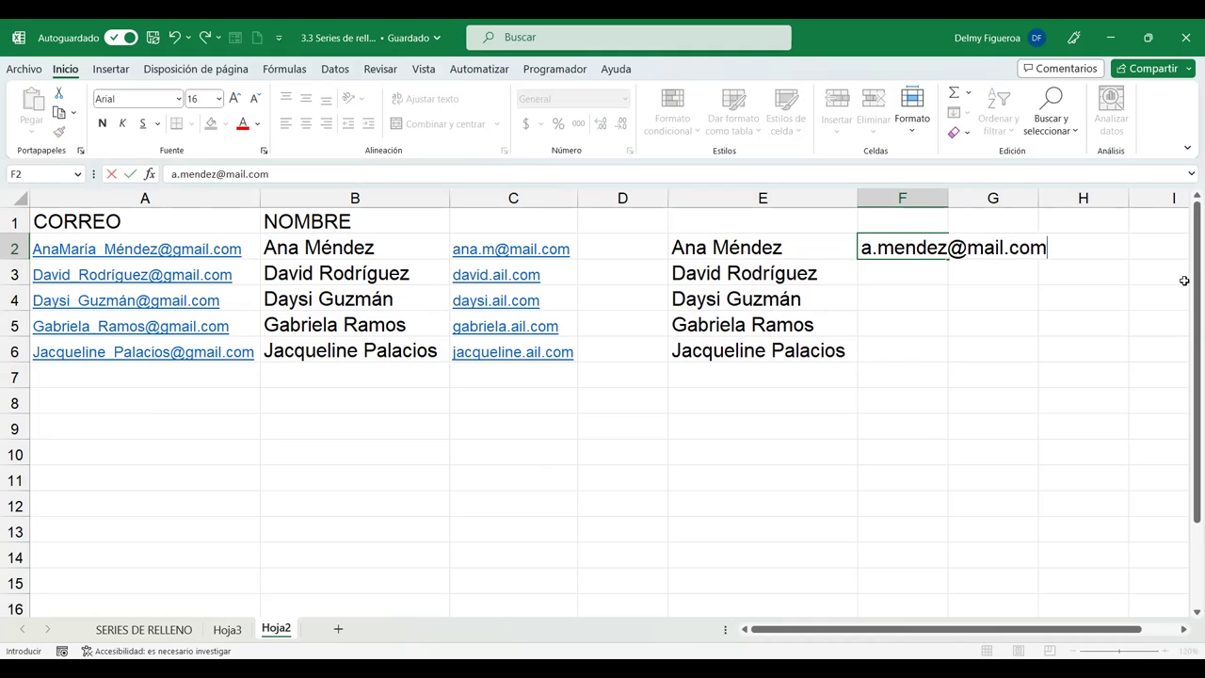
{"action": "key", "text": "Return"}
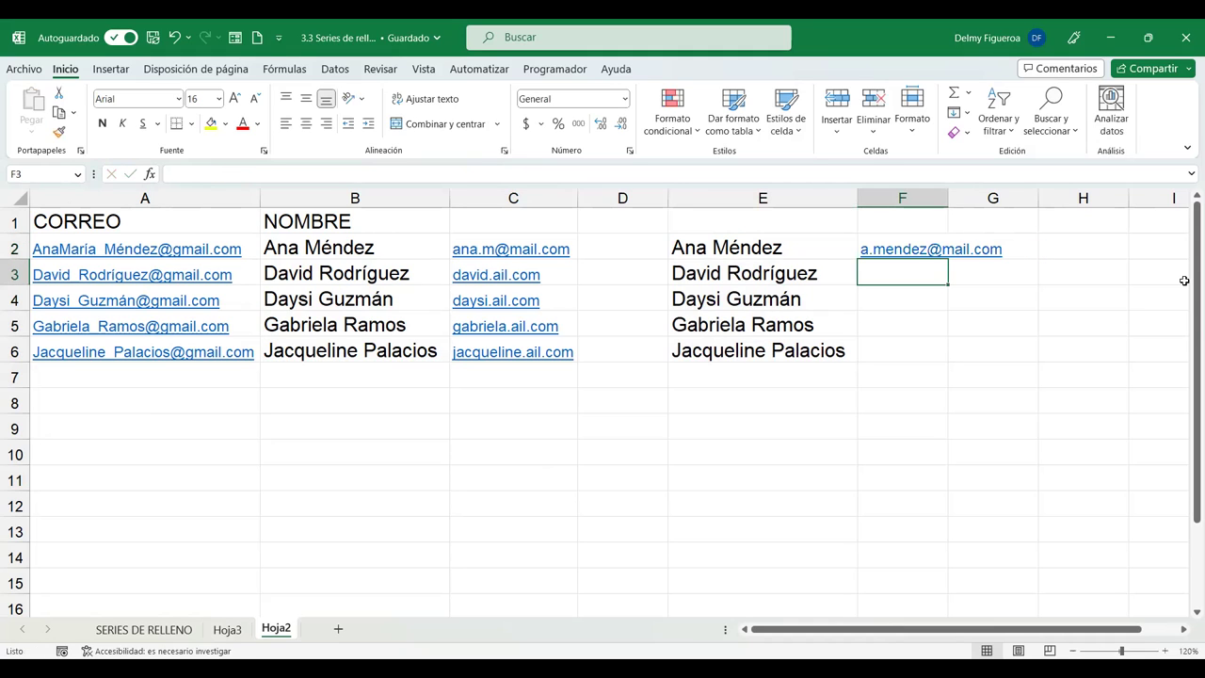
{"action": "key", "text": "ctrl+e"}
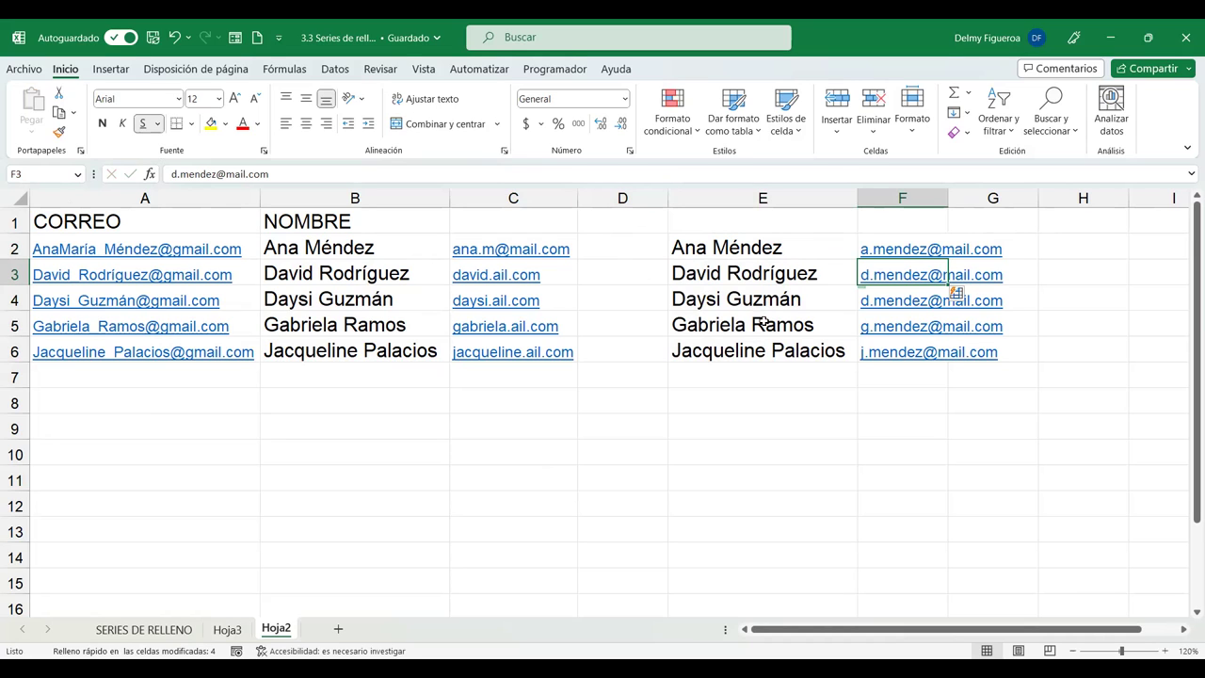
AutoFit column F so the flash-filled addresses in F2:F6 show in full.
{"action": "double_click", "coordinate": [946, 199]}
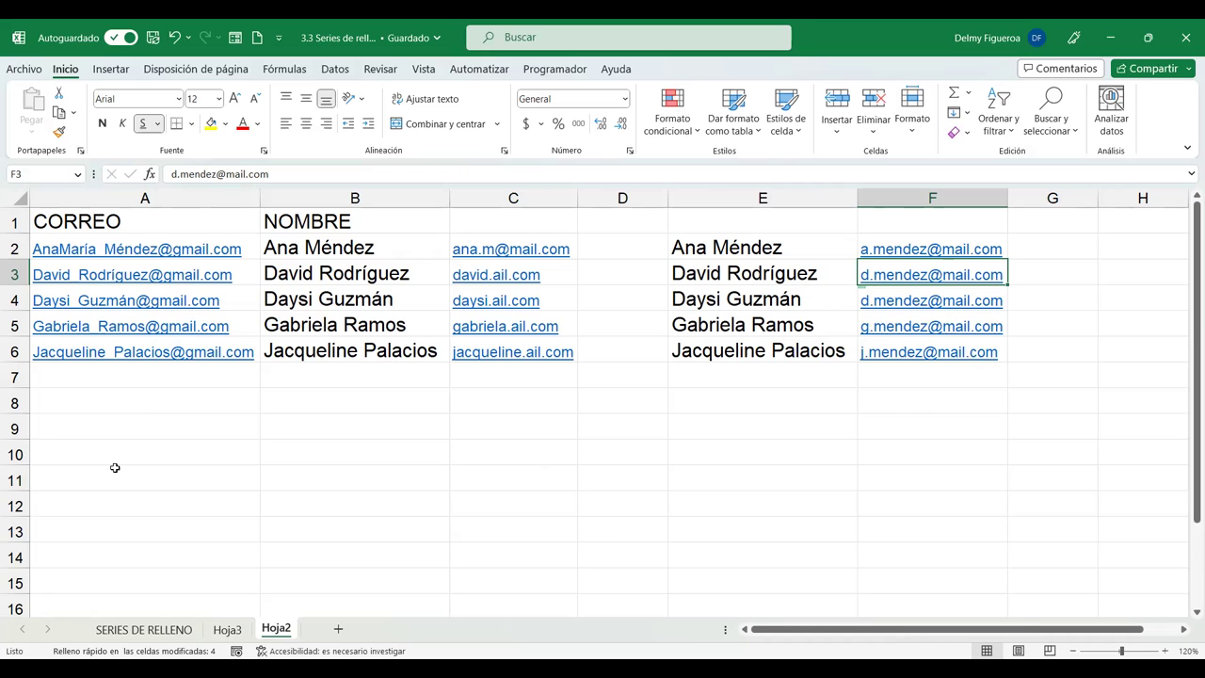
{"action": "left_click", "coordinate": [160, 430]}
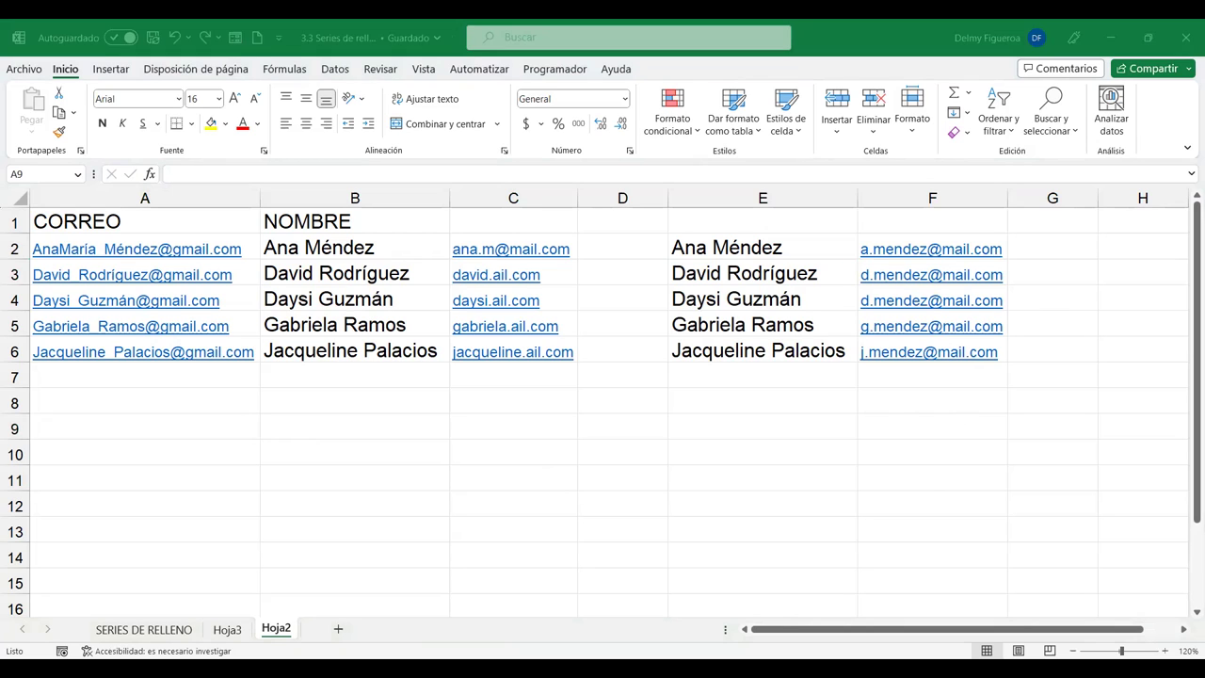
With E2 selected, narrow column E and apply Fill > Justificar, triggering the range warning.
{"action": "left_click", "coordinate": [745, 418]}
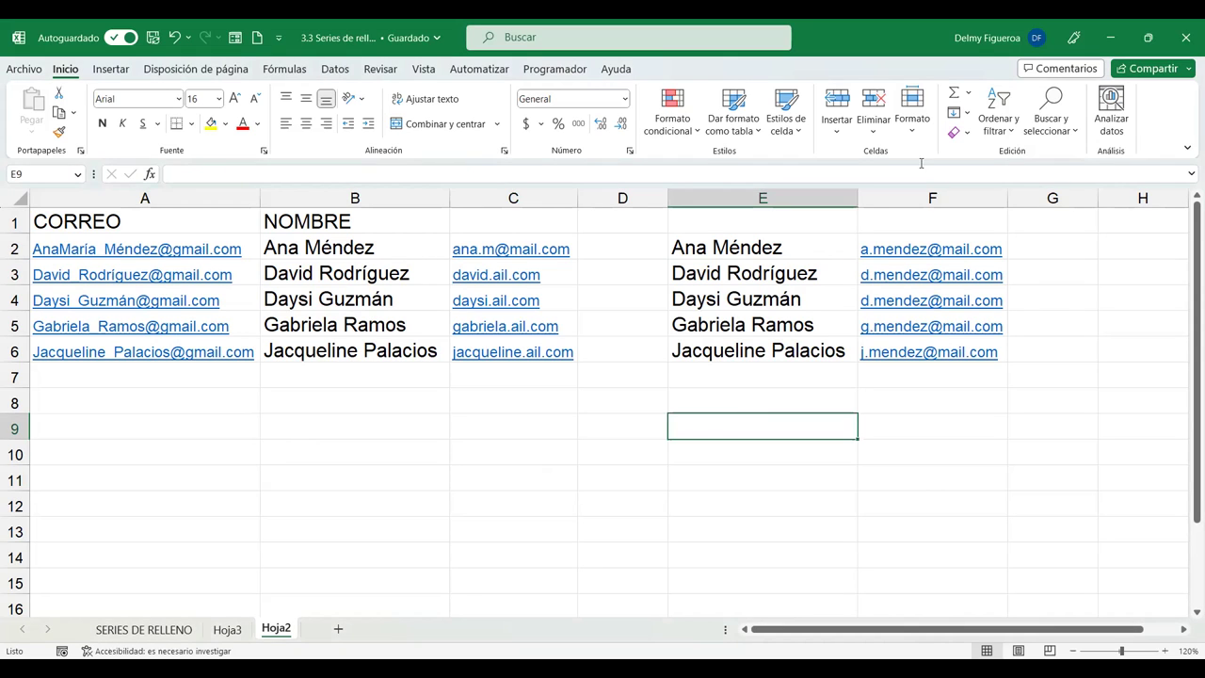
{"action": "left_click", "coordinate": [965, 116]}
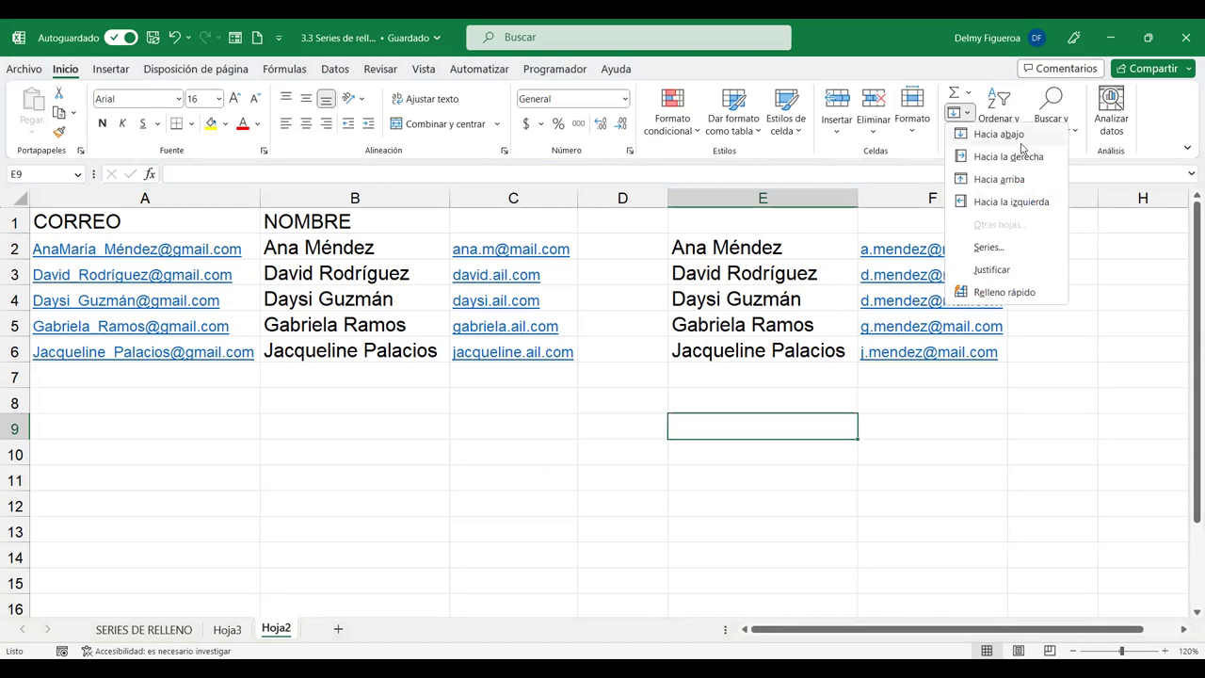
{"action": "left_click", "coordinate": [801, 243]}
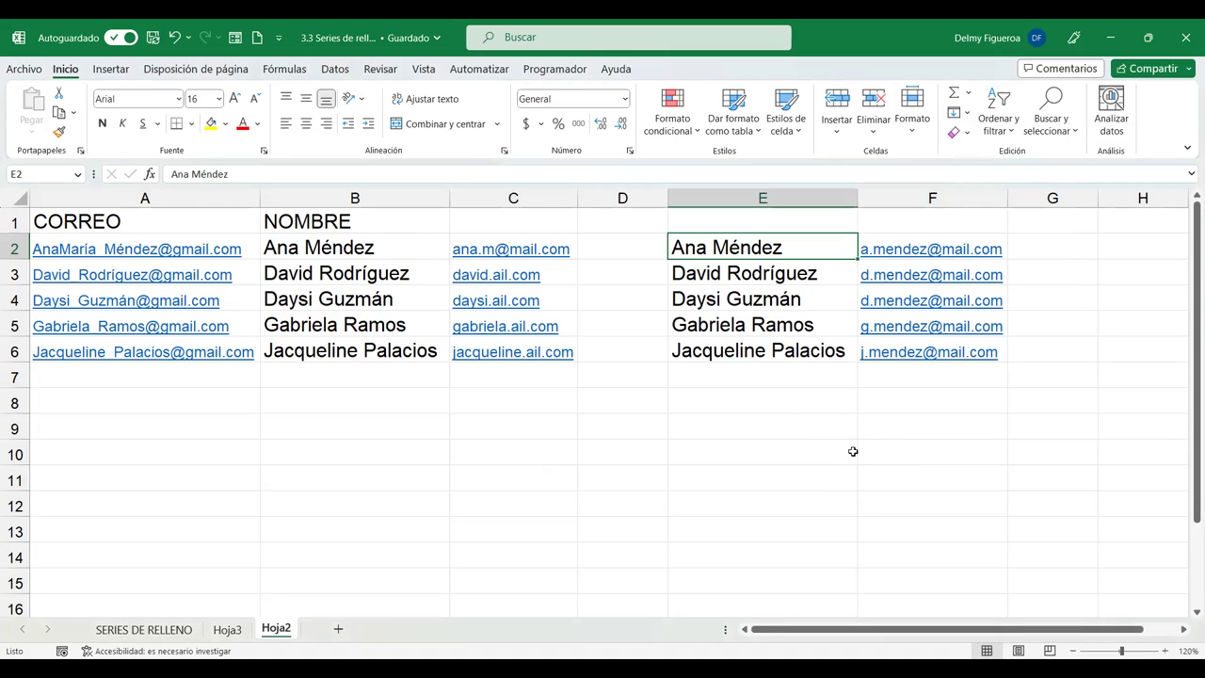
{"action": "left_click", "coordinate": [956, 114]}
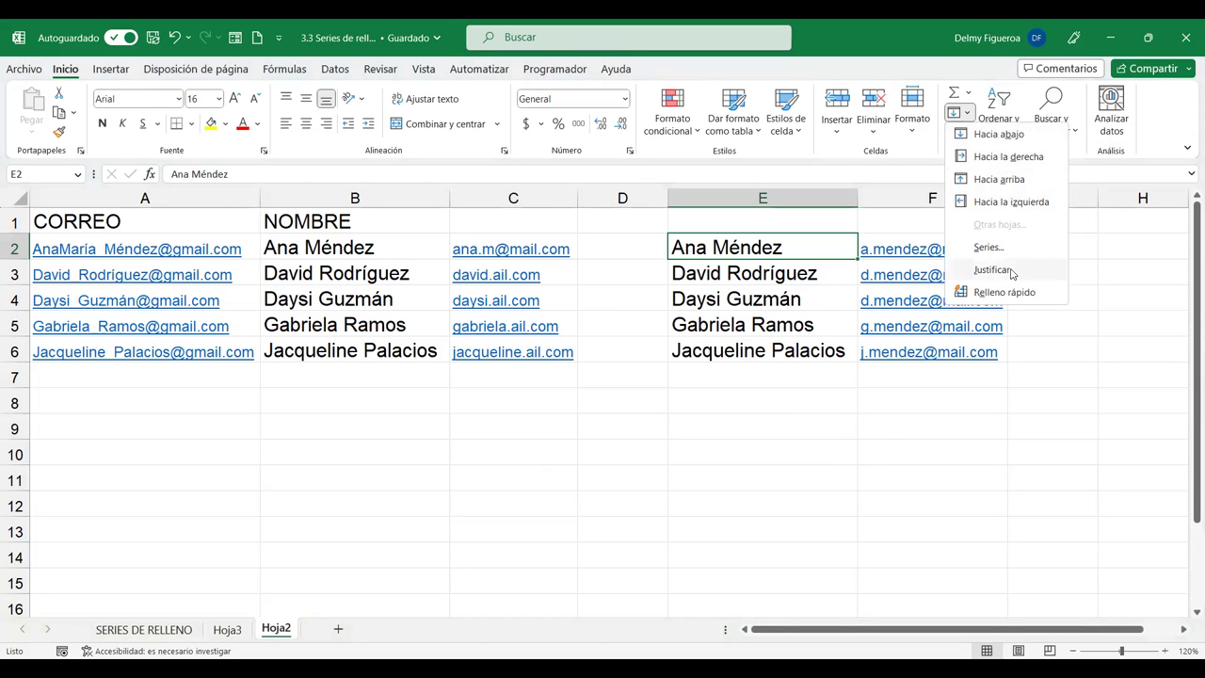
{"action": "left_click", "coordinate": [649, 417]}
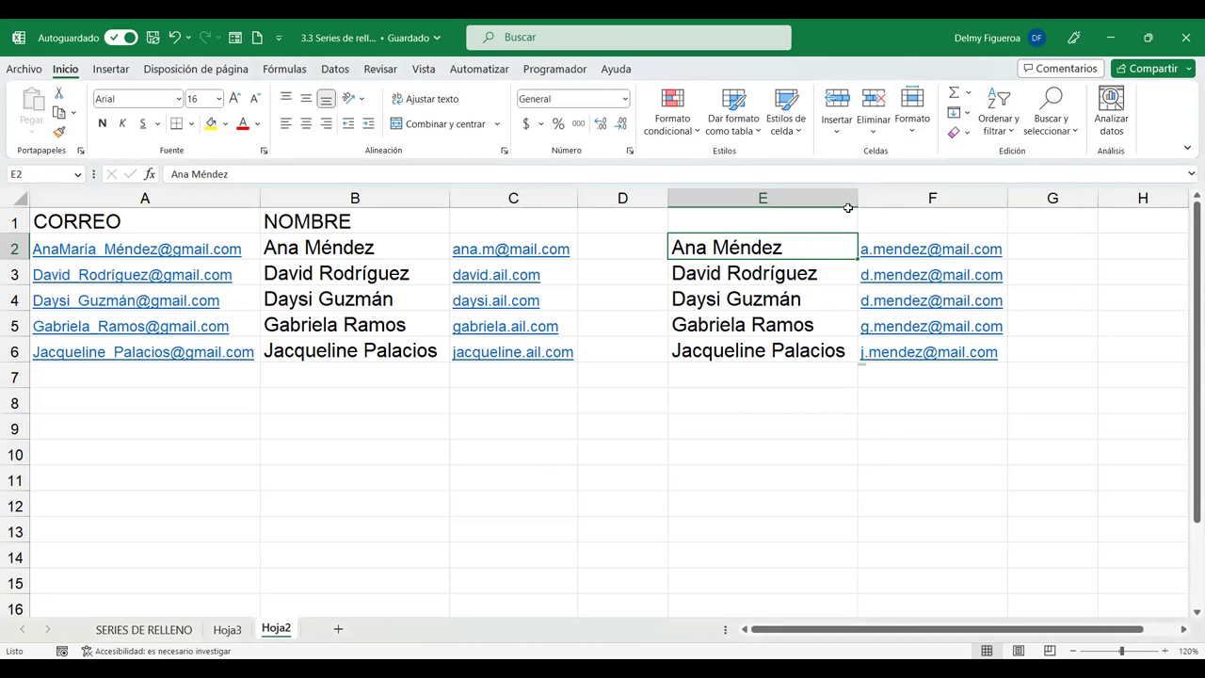
{"action": "left_click_drag", "start_coordinate": [858, 200], "coordinate": [772, 203]}
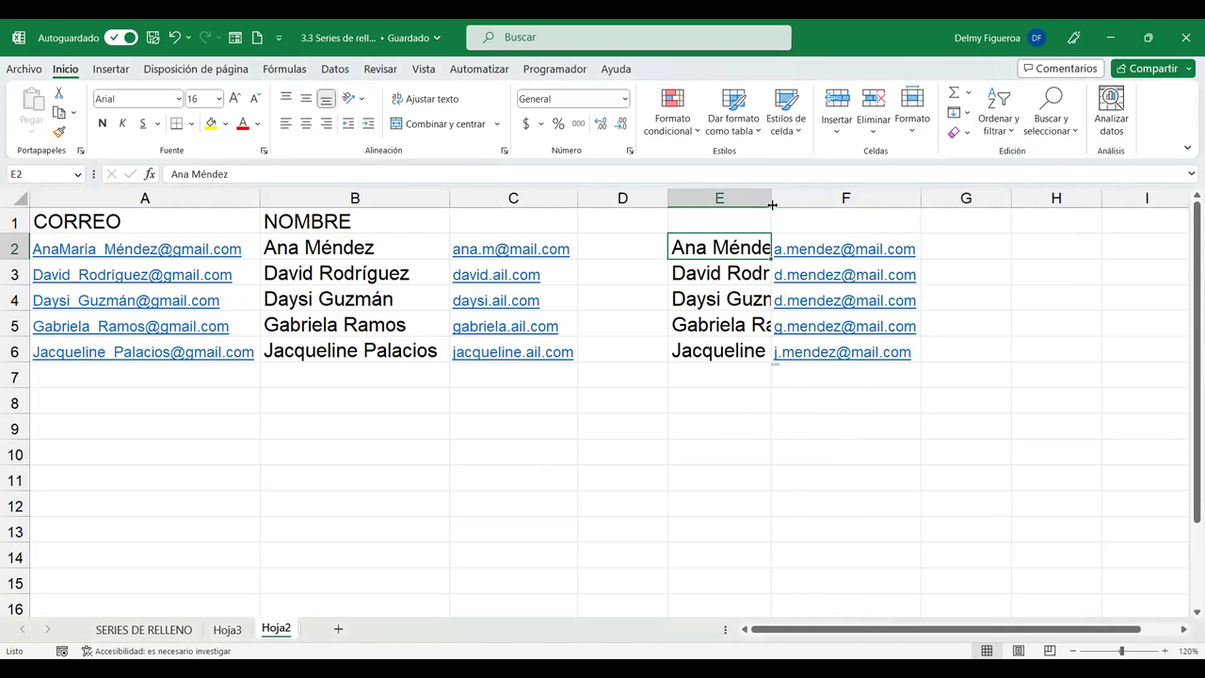
{"action": "left_click", "coordinate": [967, 113]}
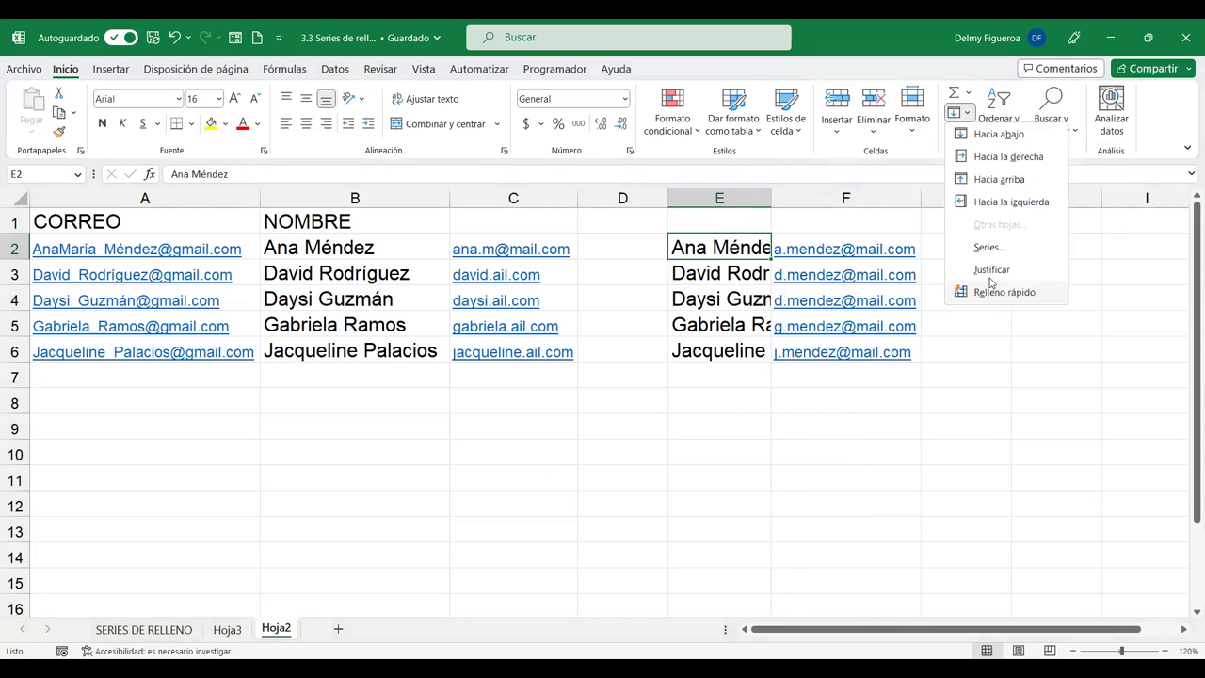
{"action": "left_click", "coordinate": [991, 270]}
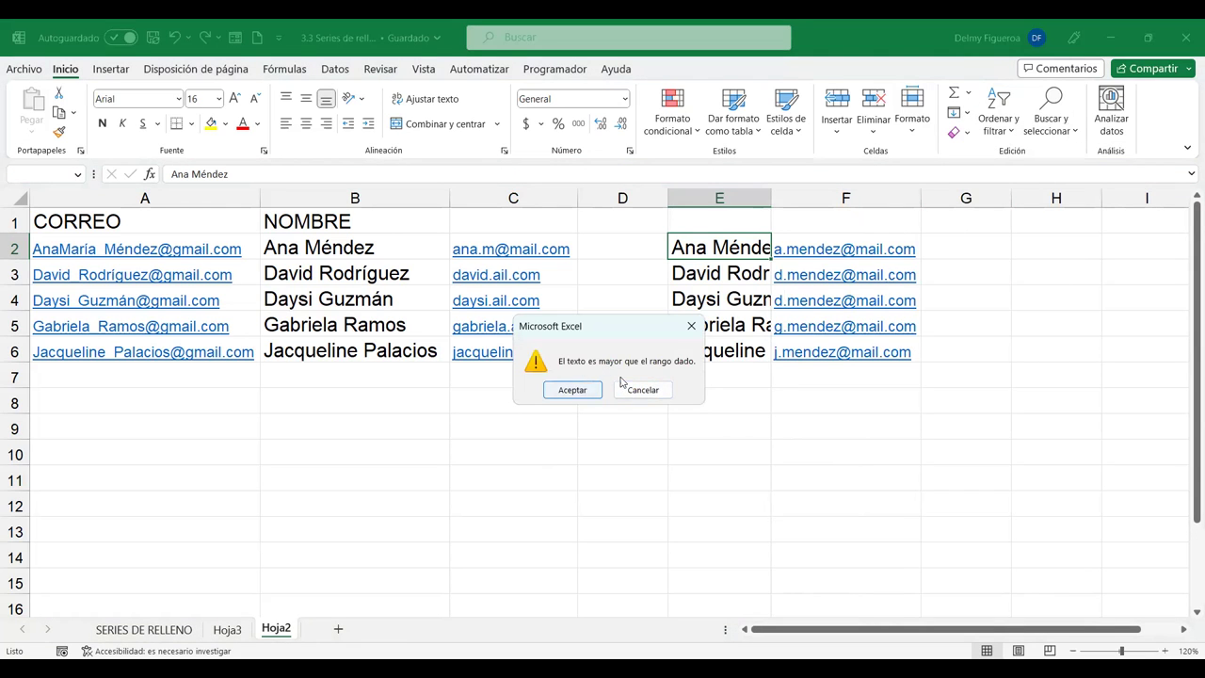
{"action": "left_click", "coordinate": [597, 391]}
{"action": "left_click", "coordinate": [735, 250]}
{"action": "left_click", "coordinate": [735, 273]}
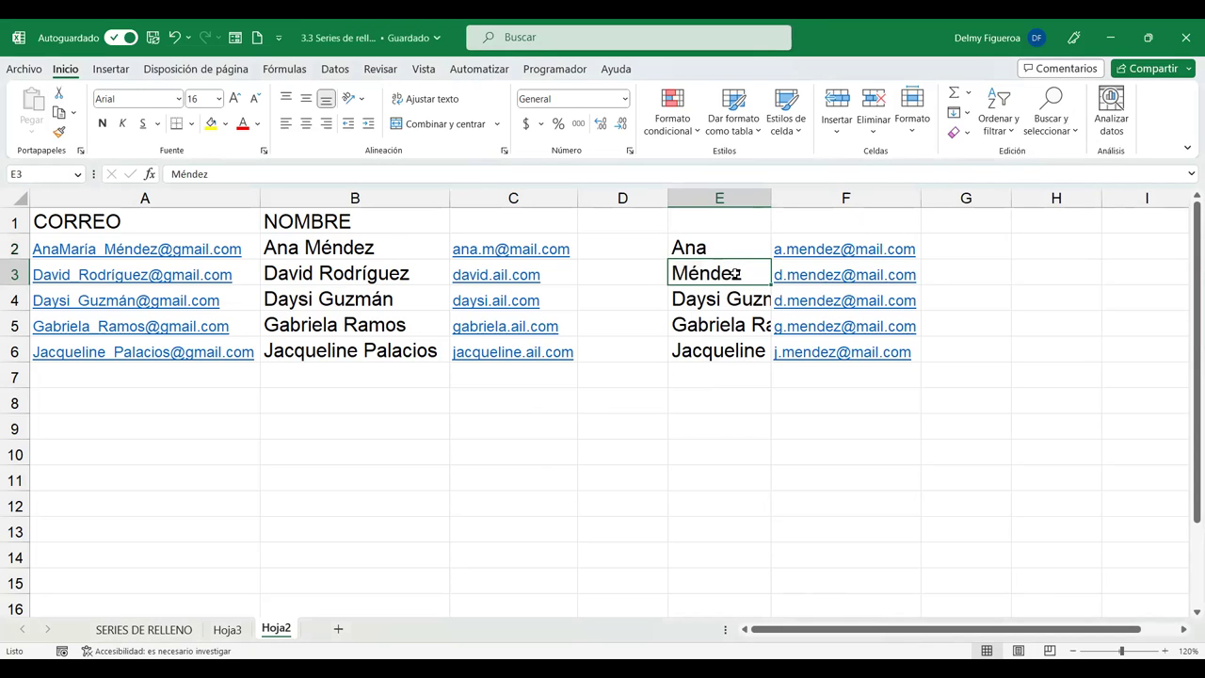
{"action": "left_click", "coordinate": [734, 247]}
{"action": "key", "text": "Down"}
{"action": "left_click", "coordinate": [735, 248]}
{"action": "left_click", "coordinate": [735, 272]}
{"action": "left_click", "coordinate": [738, 249]}
{"action": "left_click", "coordinate": [742, 275]}
{"action": "left_click", "coordinate": [743, 248]}
{"action": "left_click", "coordinate": [744, 272]}
{"action": "left_click", "coordinate": [745, 246]}
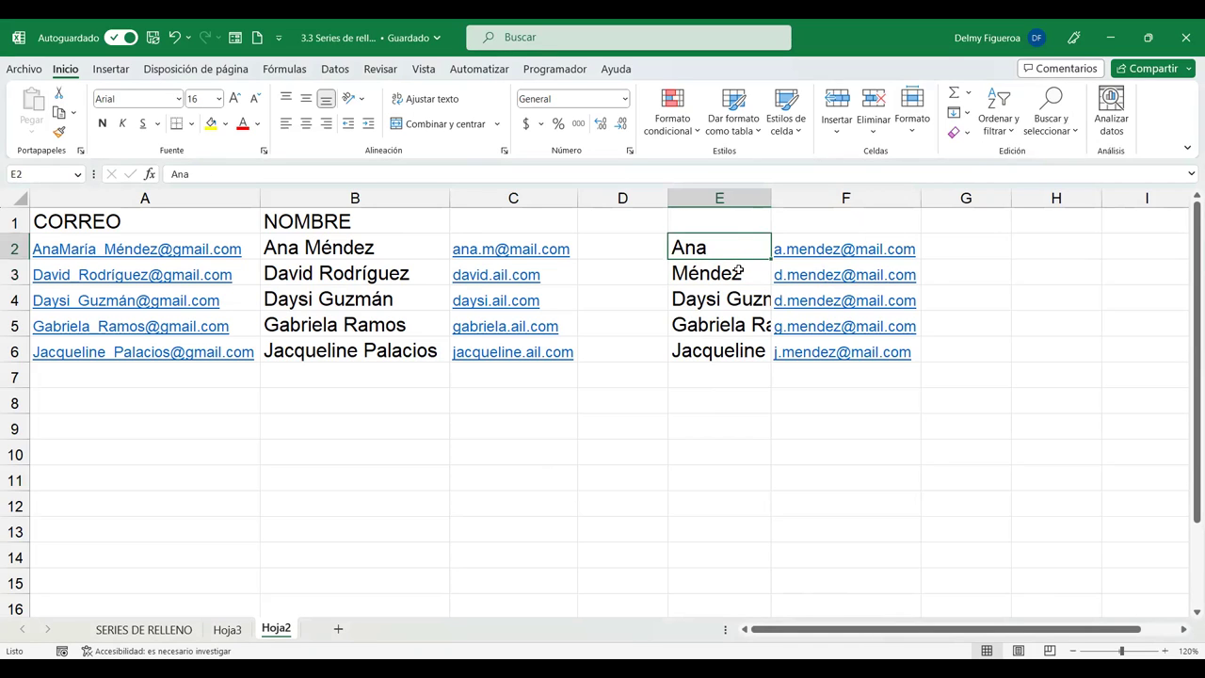
{"action": "left_click", "coordinate": [739, 271]}
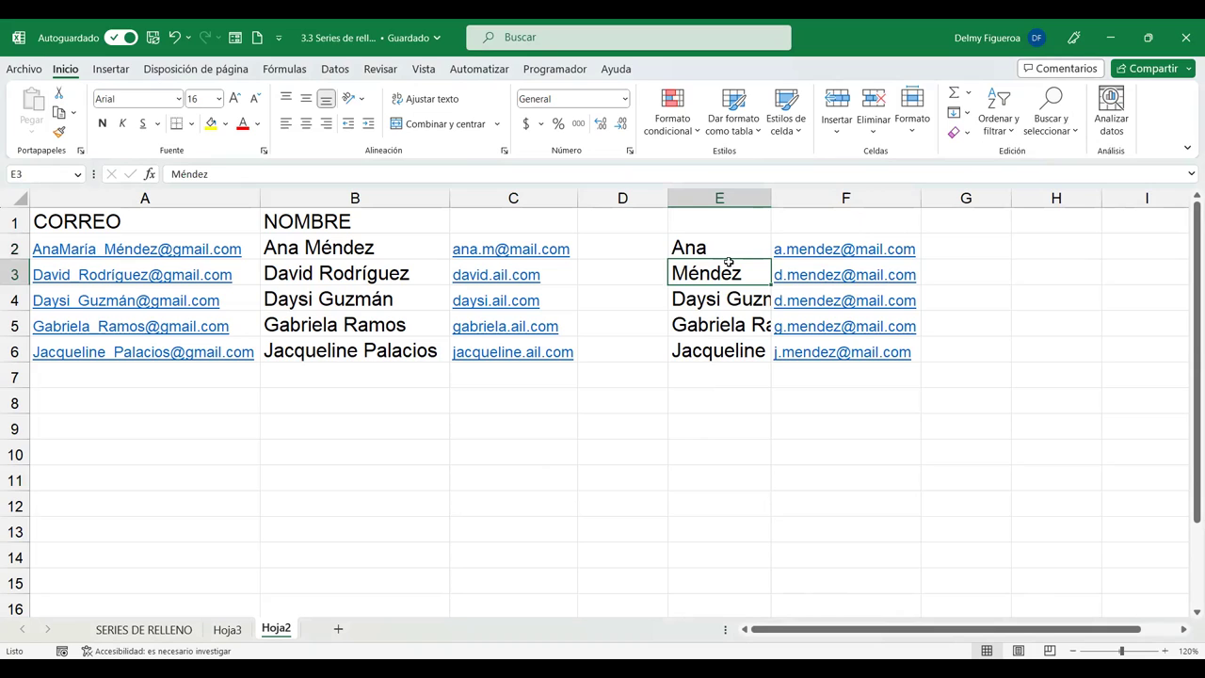
{"action": "left_click", "coordinate": [740, 244]}
{"action": "left_click", "coordinate": [744, 263]}
{"action": "left_click", "coordinate": [741, 248]}
{"action": "left_click", "coordinate": [741, 262]}
{"action": "left_click", "coordinate": [739, 247]}
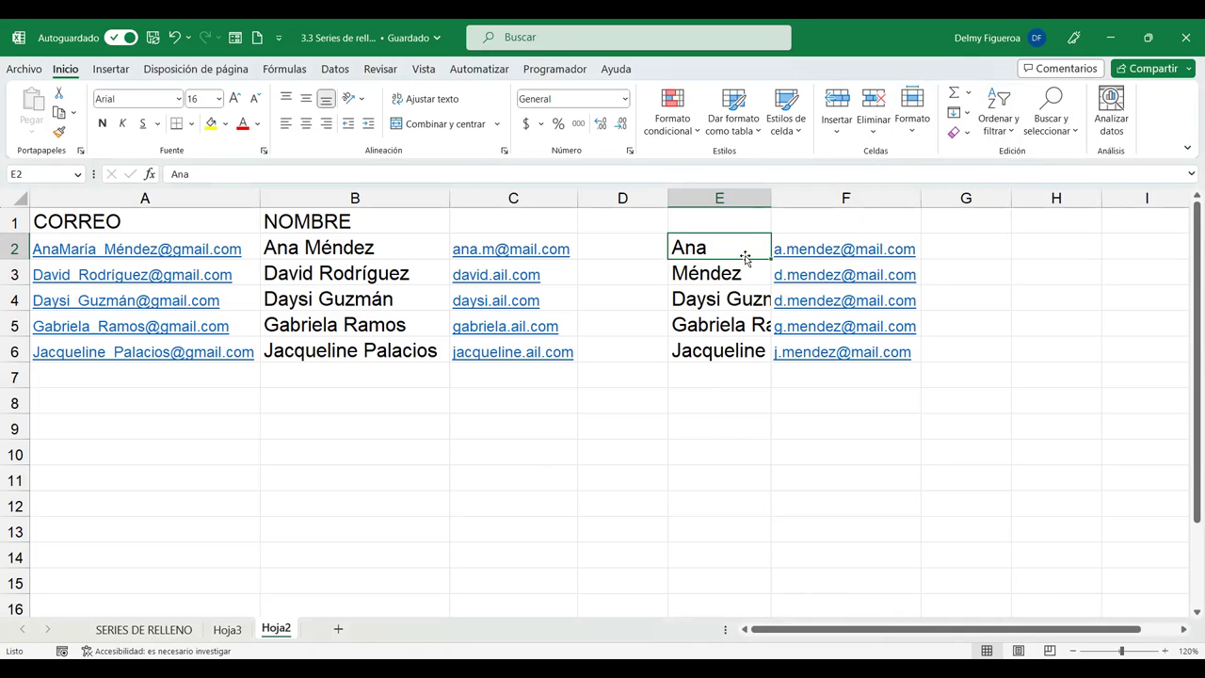
{"action": "left_click", "coordinate": [729, 274]}
{"action": "left_click", "coordinate": [725, 247]}
{"action": "left_click", "coordinate": [728, 272]}
{"action": "left_click", "coordinate": [728, 250]}
{"action": "left_click", "coordinate": [731, 272]}
{"action": "left_click", "coordinate": [731, 248]}
{"action": "left_click", "coordinate": [734, 270]}
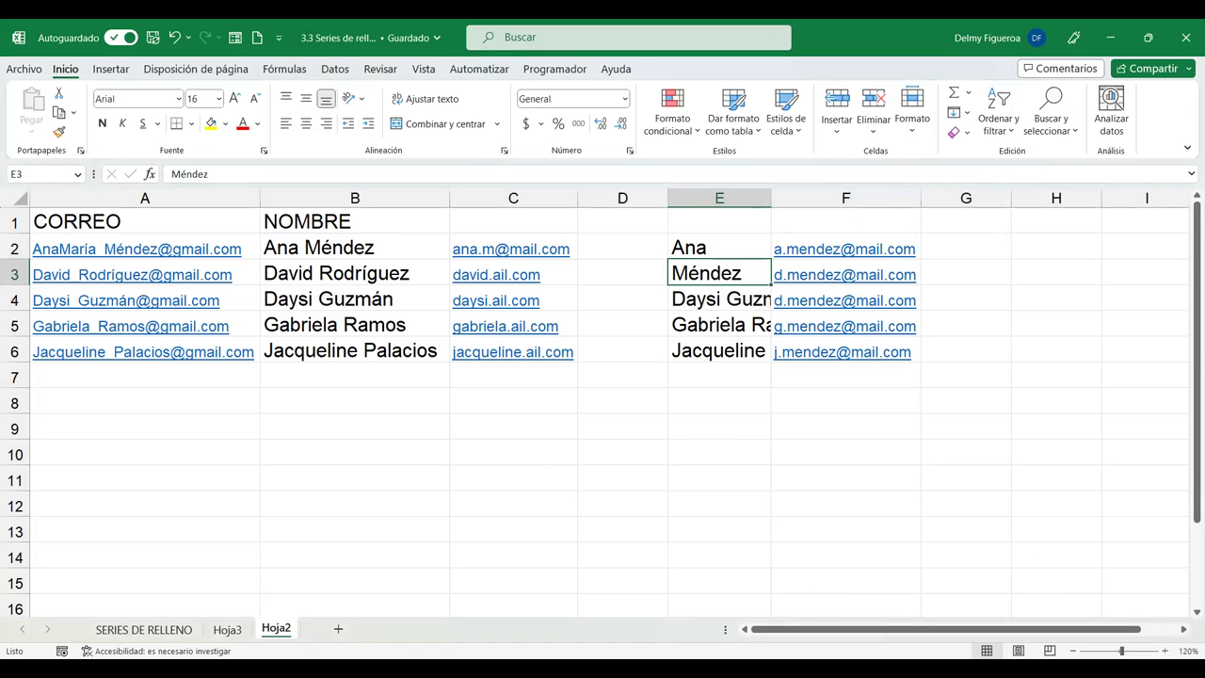
{"action": "left_click", "coordinate": [967, 117]}
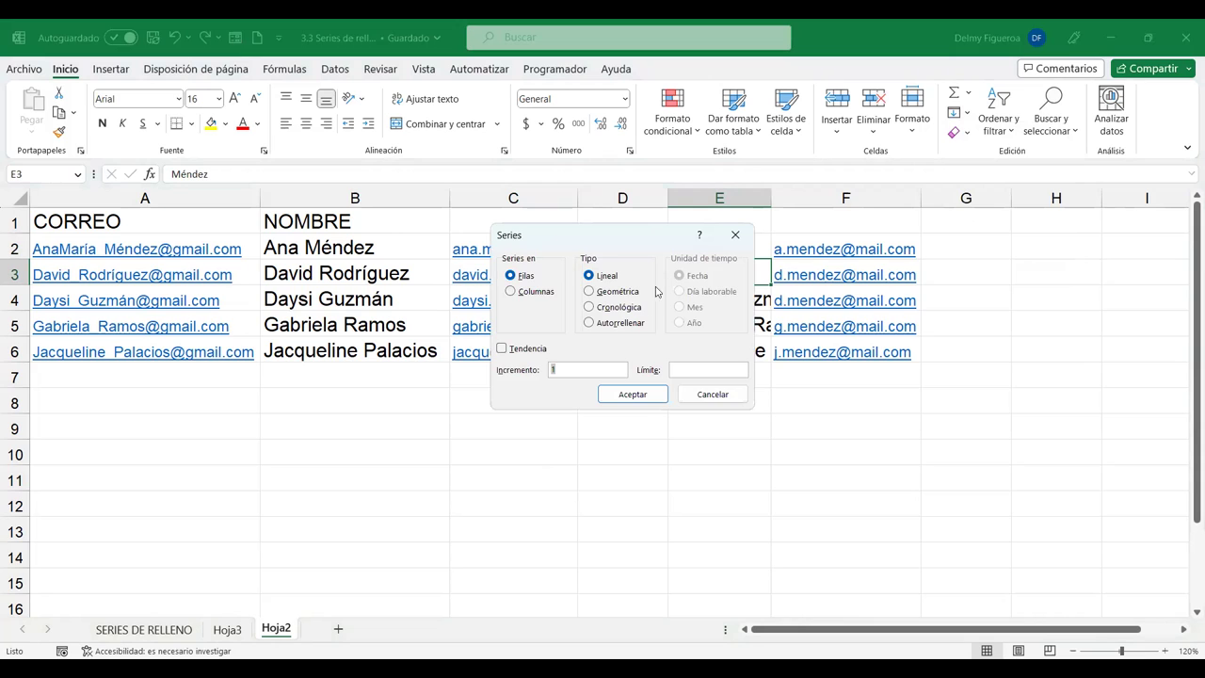
{"action": "left_click", "coordinate": [713, 394]}
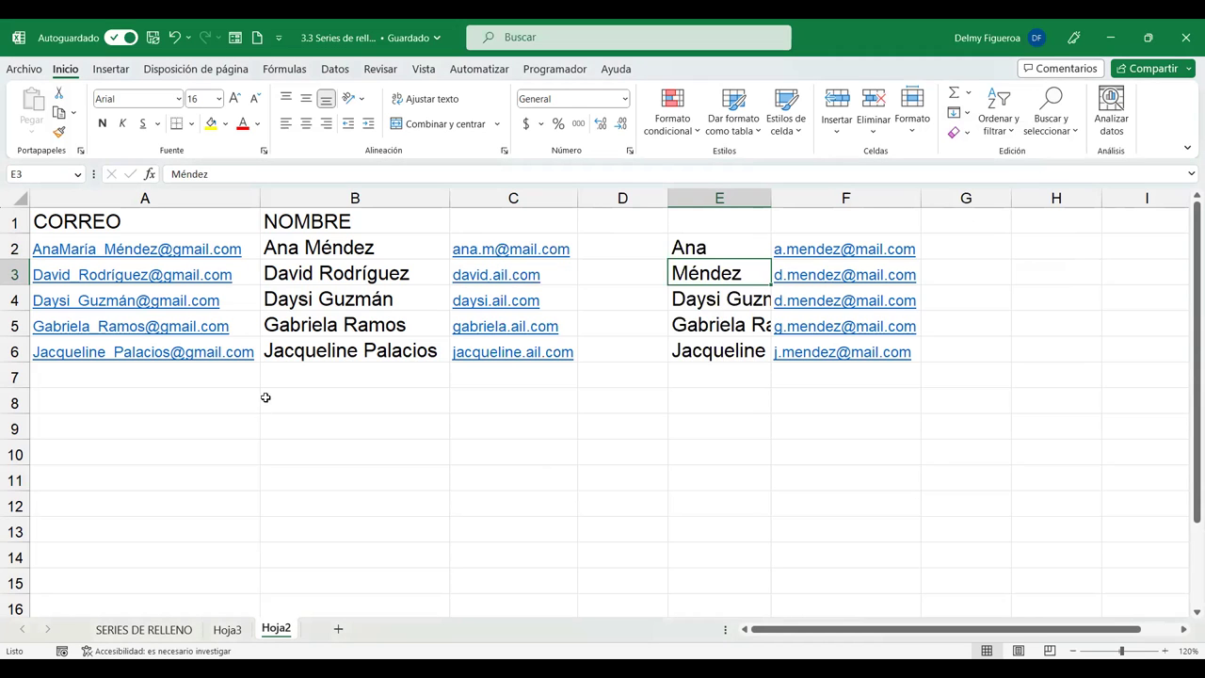
{"action": "left_click", "coordinate": [350, 348]}
{"action": "left_click_drag", "start_coordinate": [337, 238], "coordinate": [350, 344]}
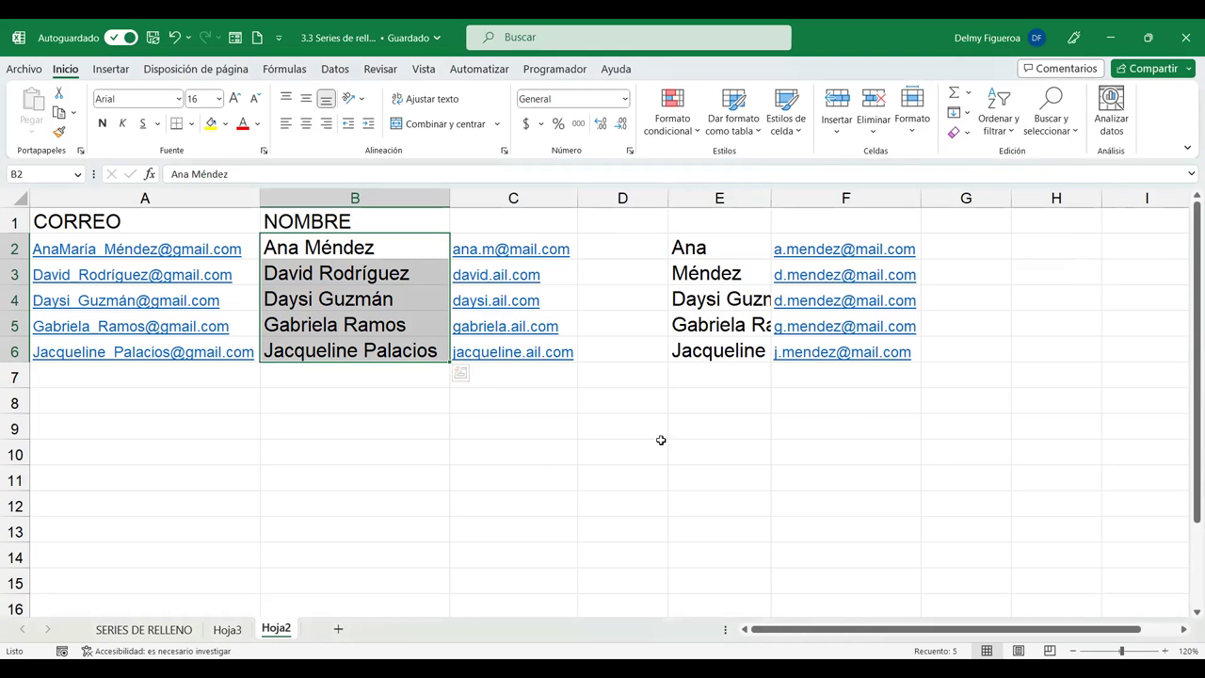
{"action": "left_click", "coordinate": [839, 405]}
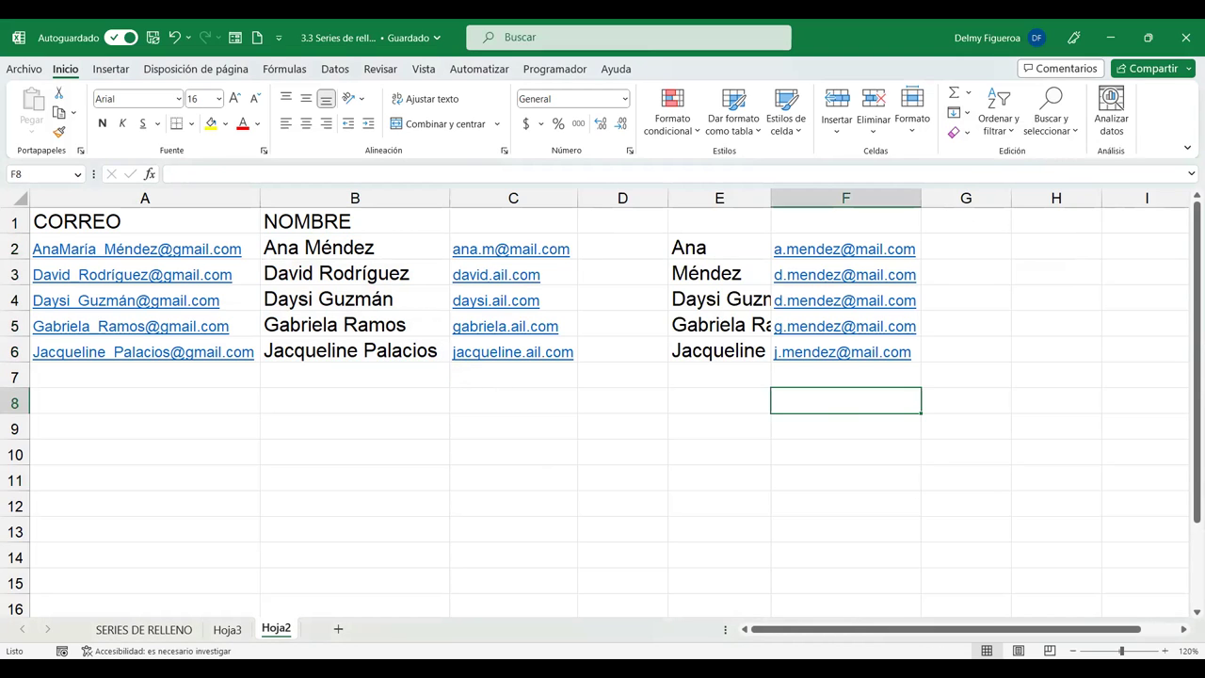